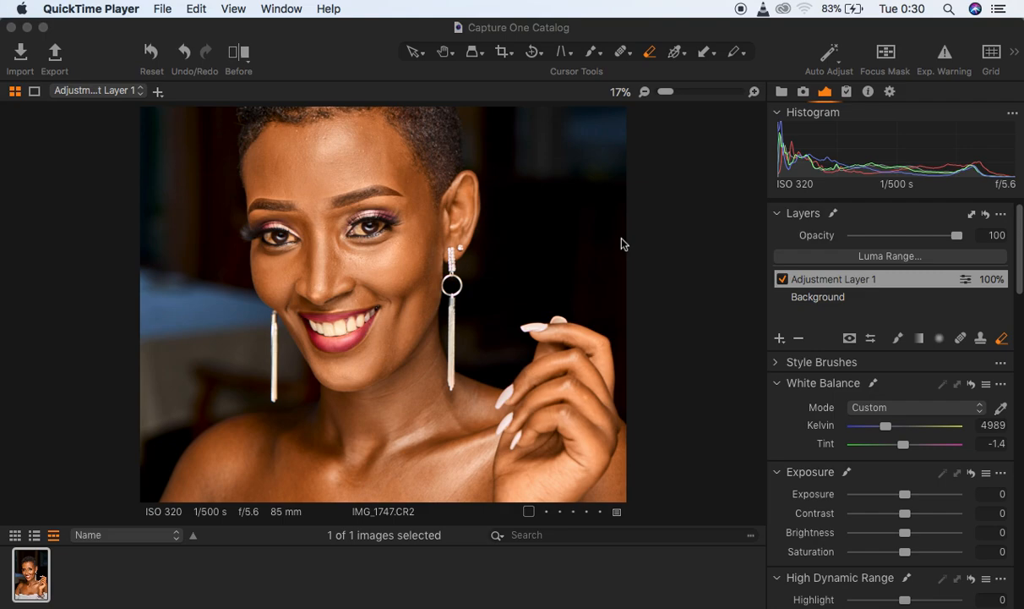
- Compare the portrait with and without Adjustment Layer 1, both close up and with the whole image in view
left_click(782, 279)
left_click(782, 279)
left_click(783, 279)
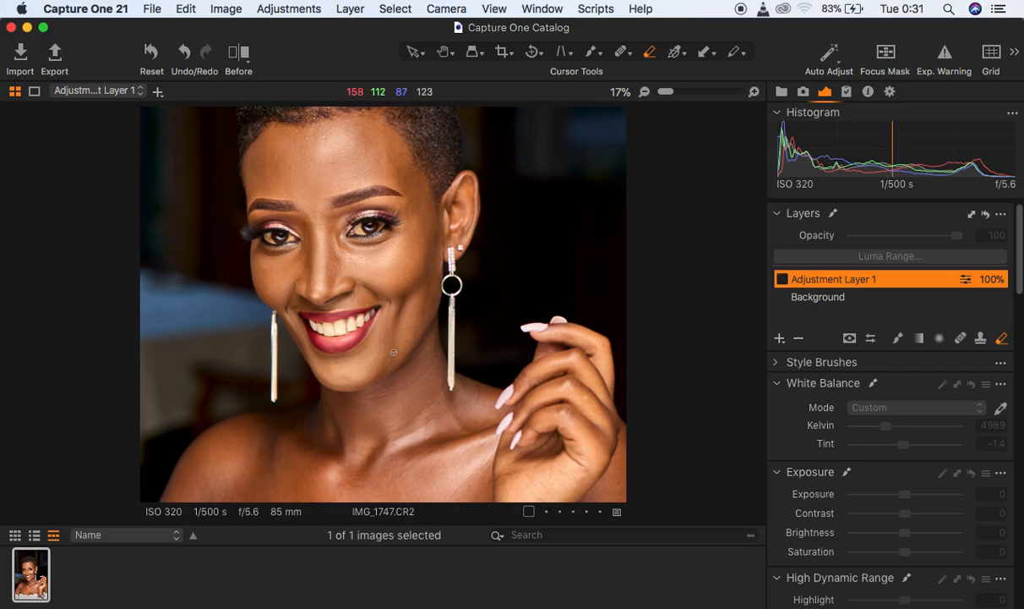
key("super+0")
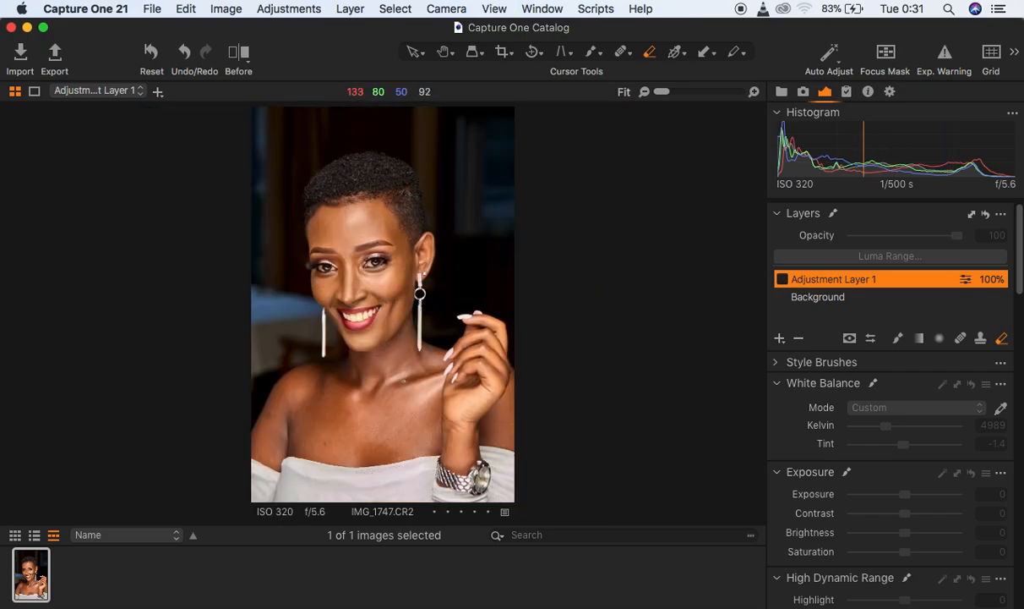
left_click(783, 280)
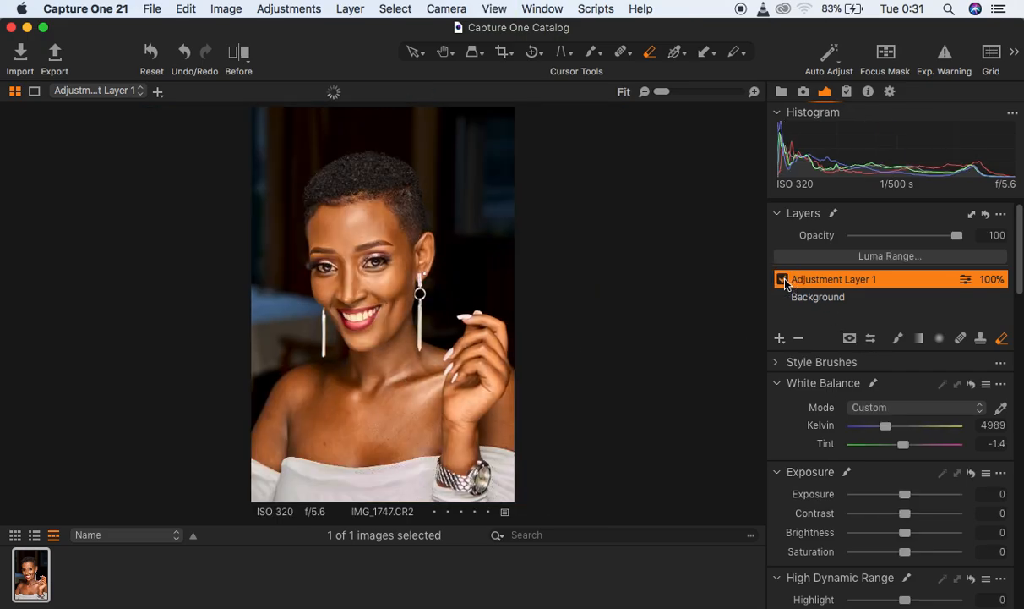
left_click(784, 282)
left_click(784, 281)
- Send the portrait to Adobe Photoshop 2020 for editing as an uncompressed 16-bit TIFF with the Adobe RGB (1998) profile at 300 px/in
right_click(463, 251)
left_click(415, 53)
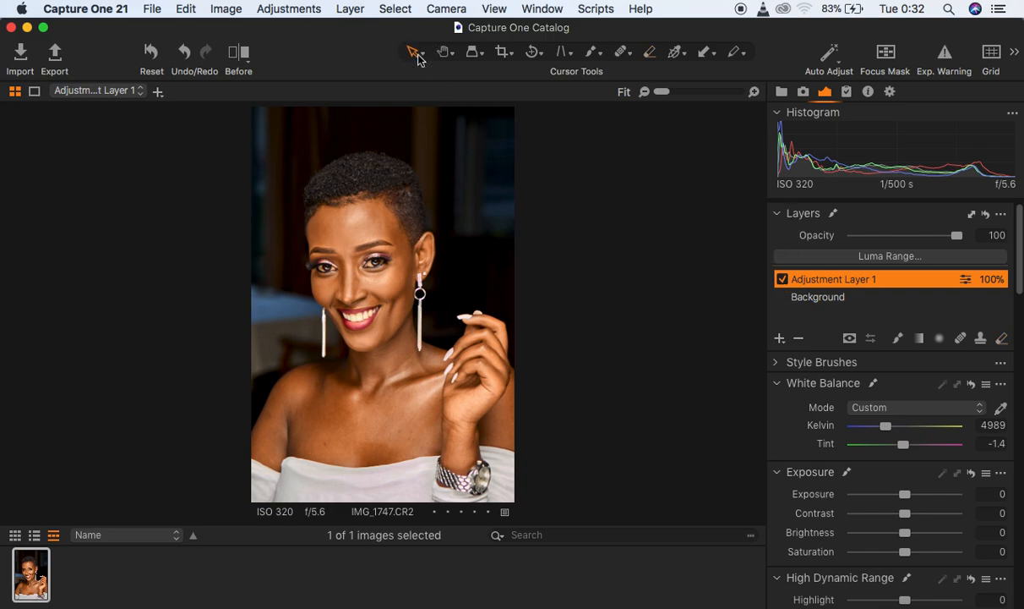
right_click(464, 199)
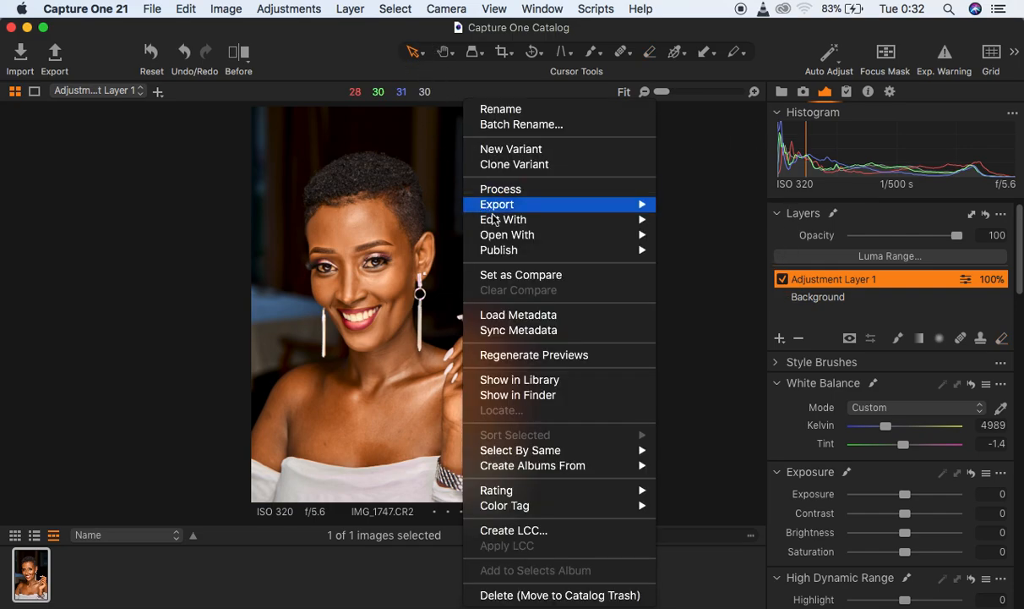
mouse_move(509, 225)
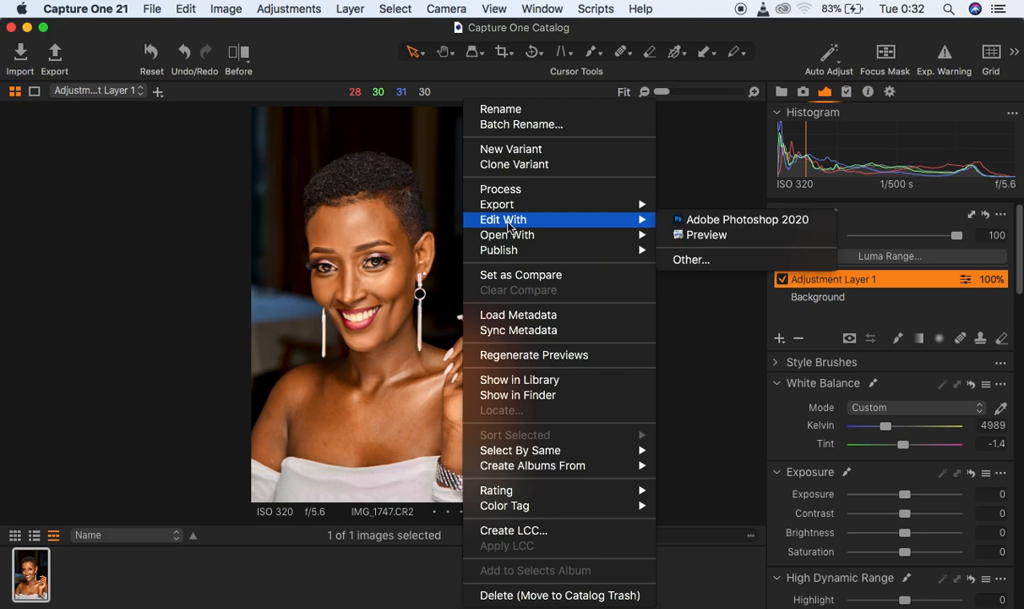
left_click(711, 222)
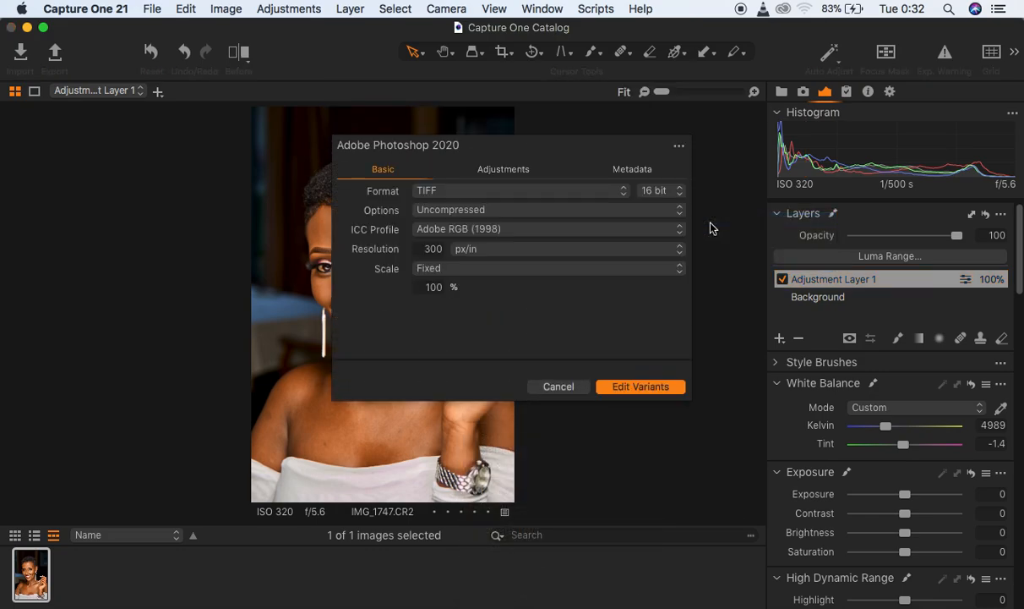
left_click(642, 386)
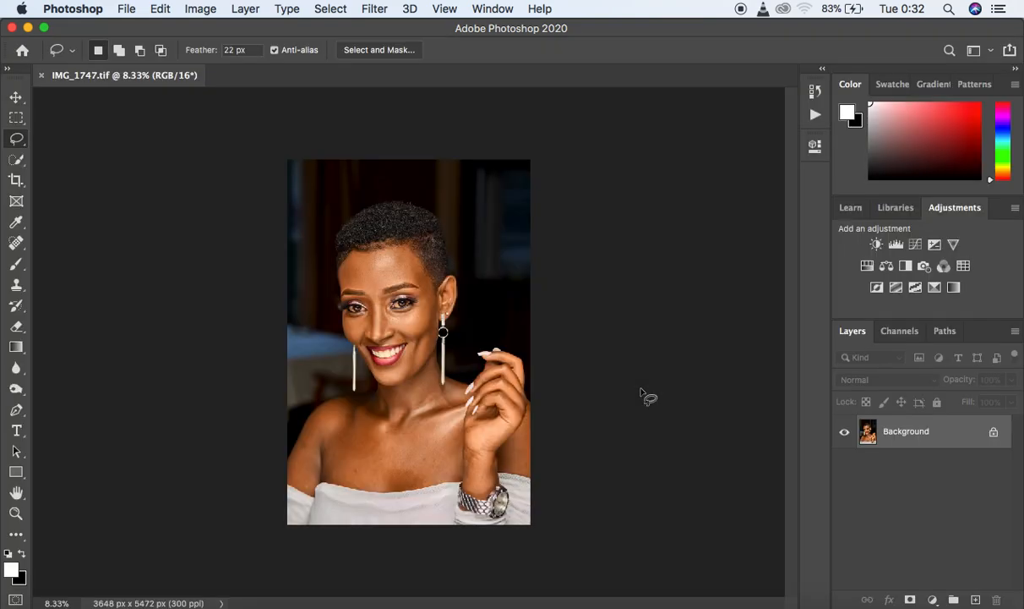
- Examine the skin texture and blemishes on the face up close and in the full portrait
key("super+equal")
key("super+equal")
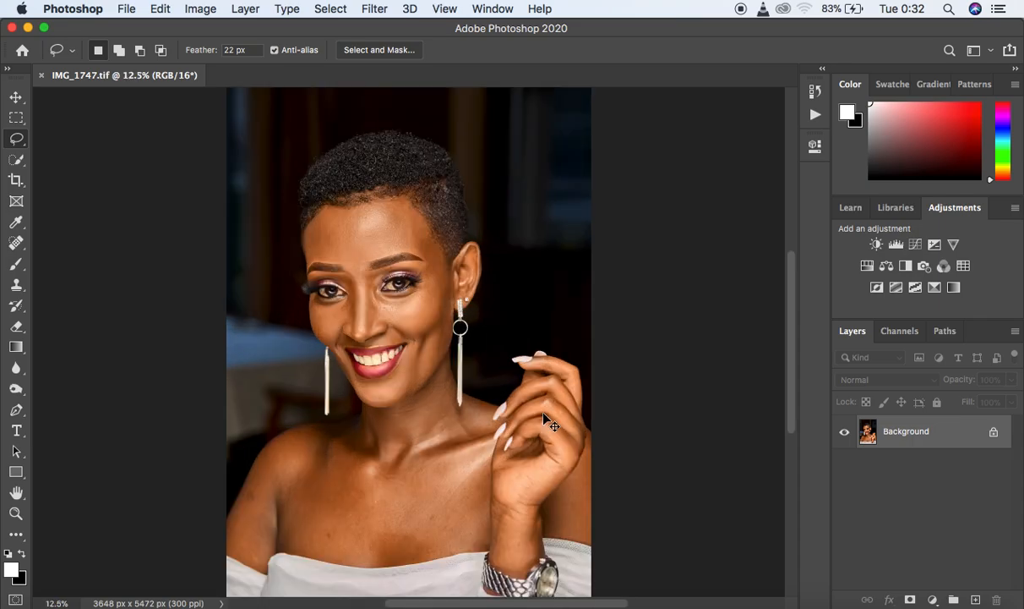
key("super+equal")
key("super+equal")
key("super+equal")
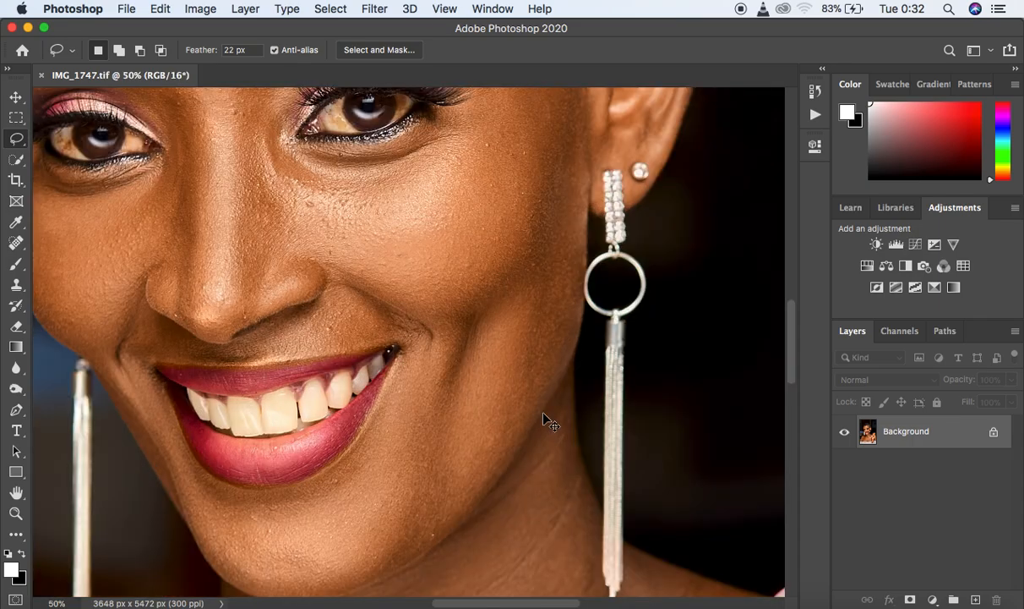
key("super+minus")
key("super+minus")
key("super+minus")
key("super+minus")
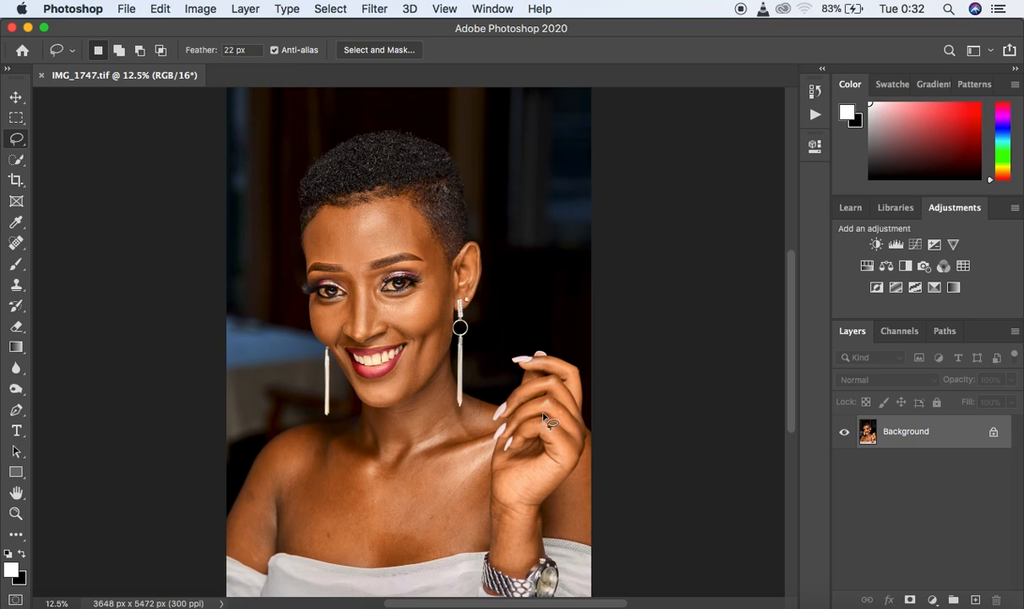
key("super+equal")
key("super+equal")
key("super+equal")
key("super+equal")
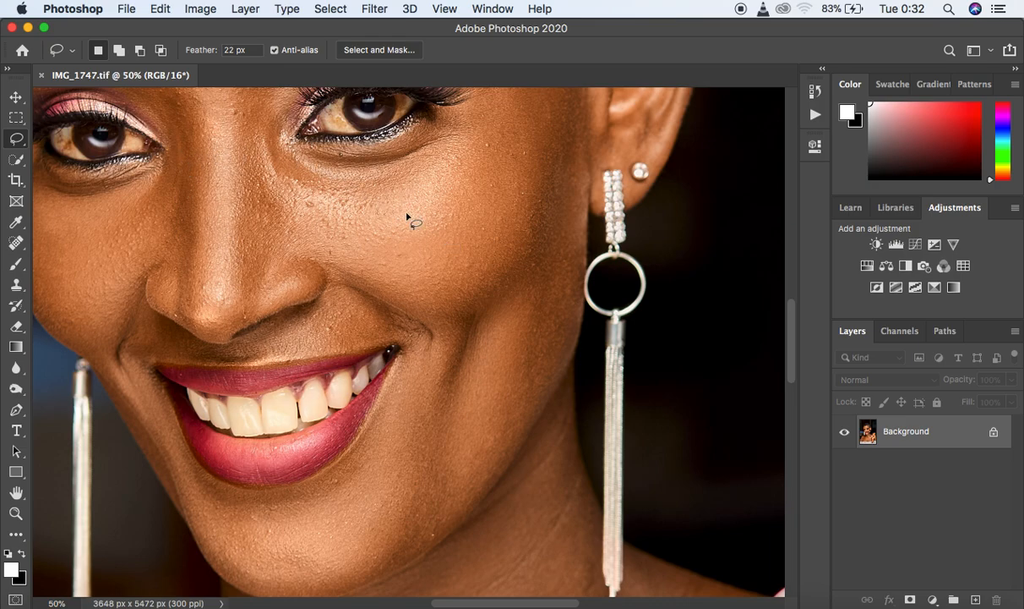
key("super+minus")
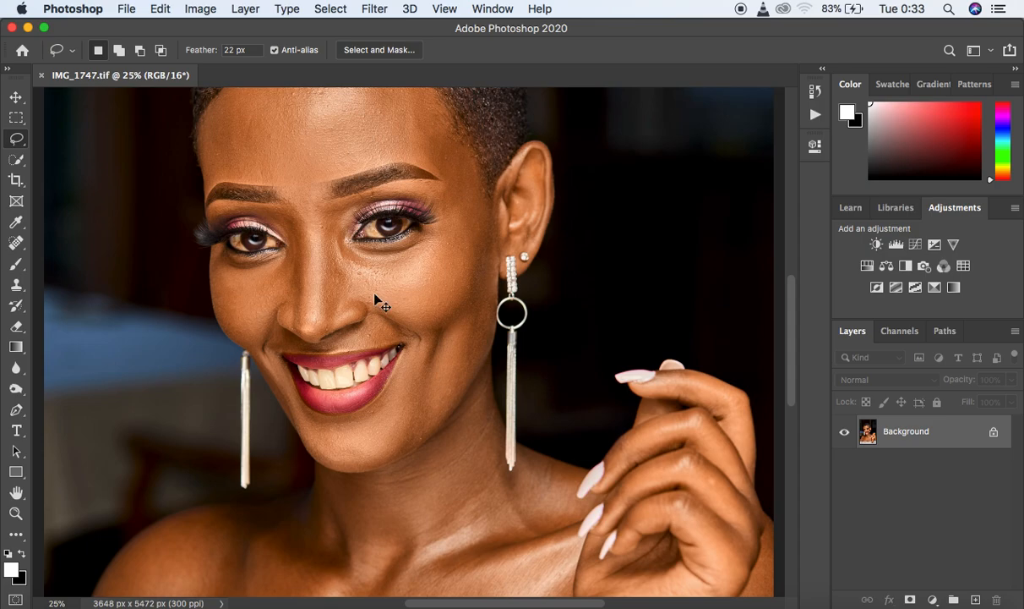
key("super+minus")
key("super+minus")
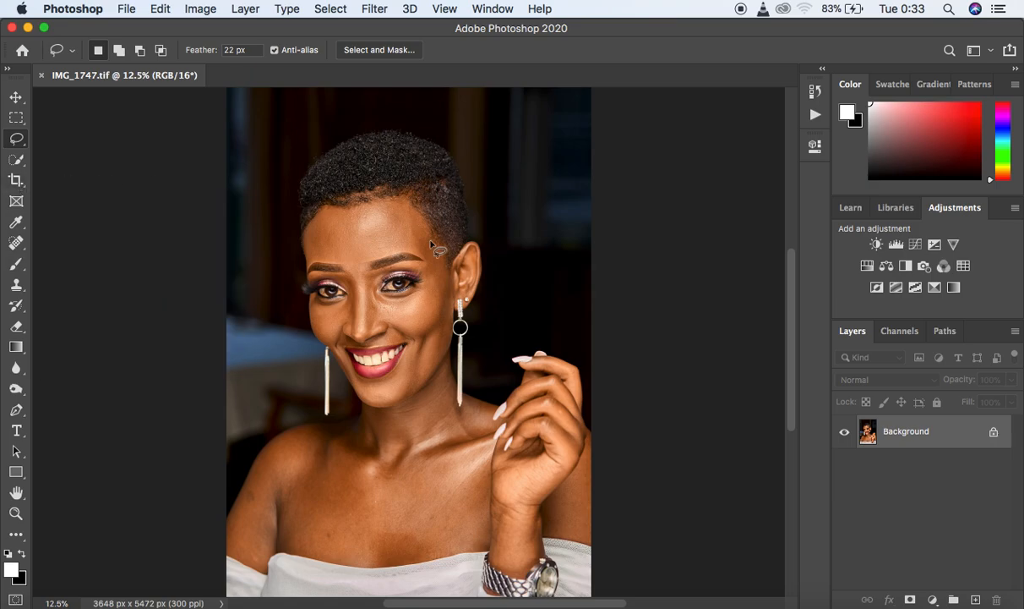
key("super+minus")
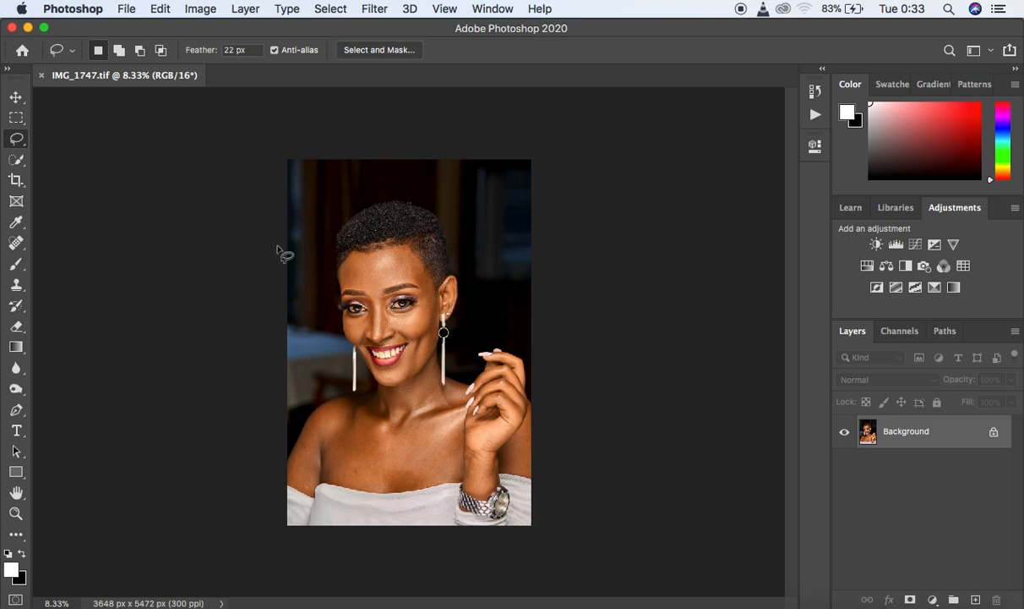
- Crop the portrait to the 4 : 5 (8 : 10) ratio, keeping the full width and trimming above the head and below the shoulders
left_click(15, 181)
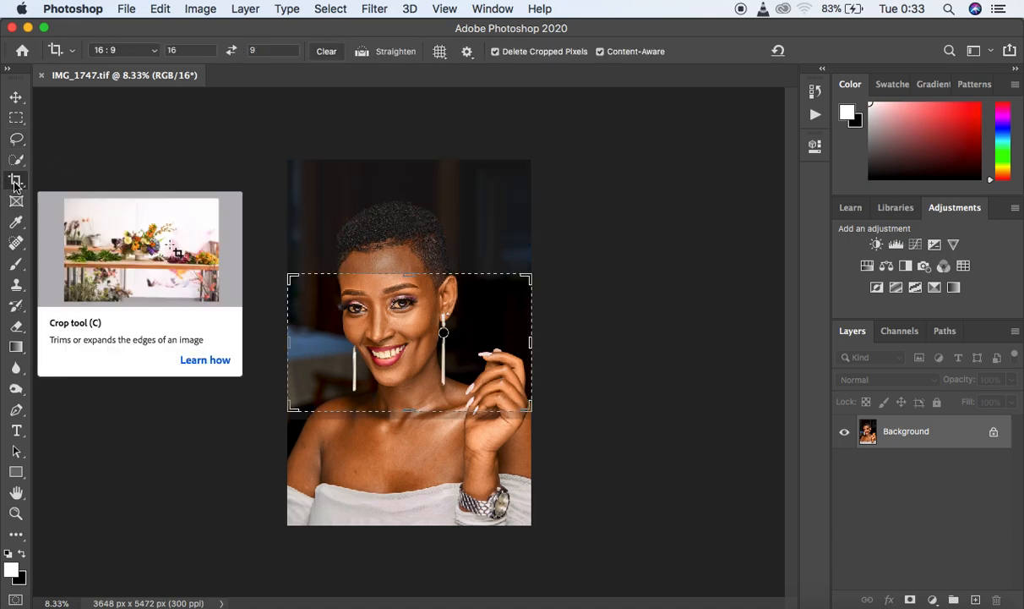
left_click(154, 50)
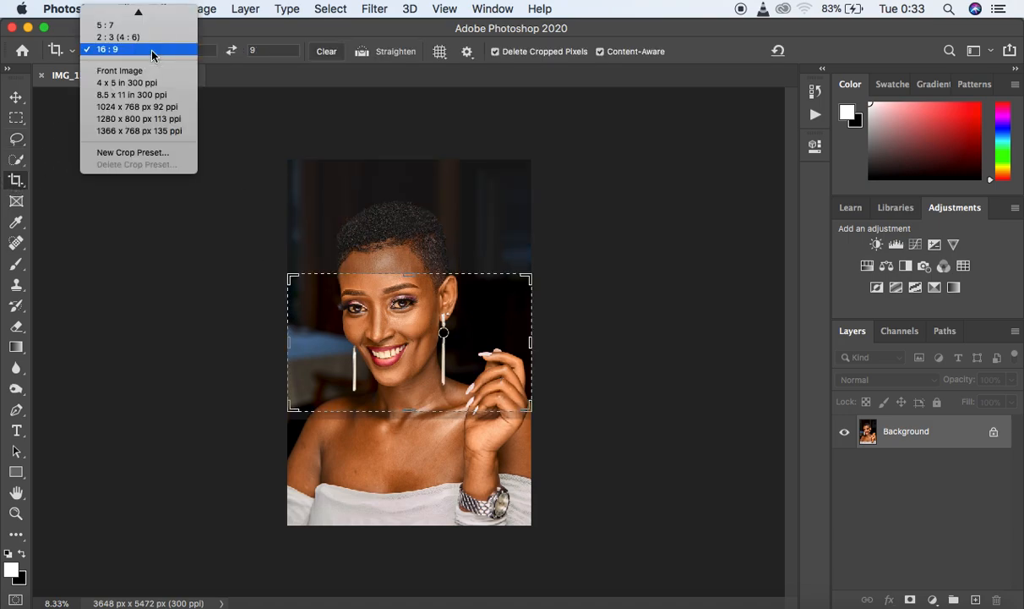
mouse_move(145, 17)
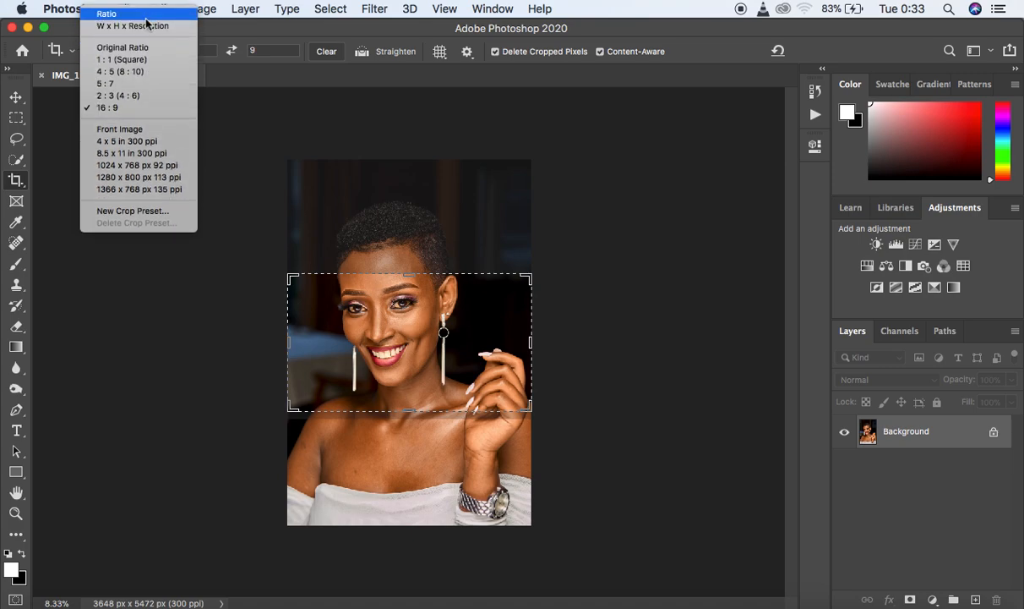
left_click(139, 73)
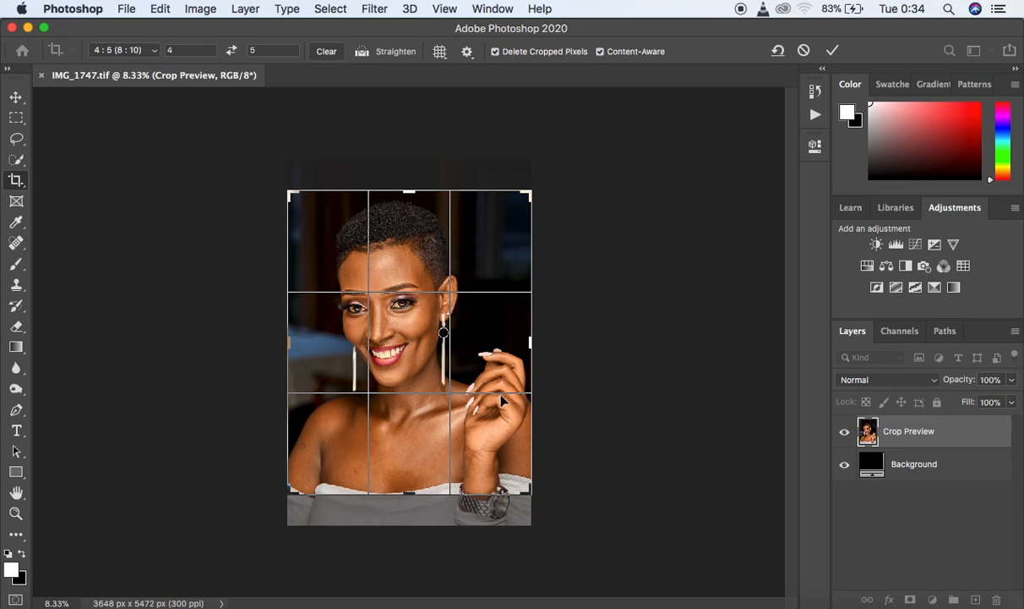
key("Return")
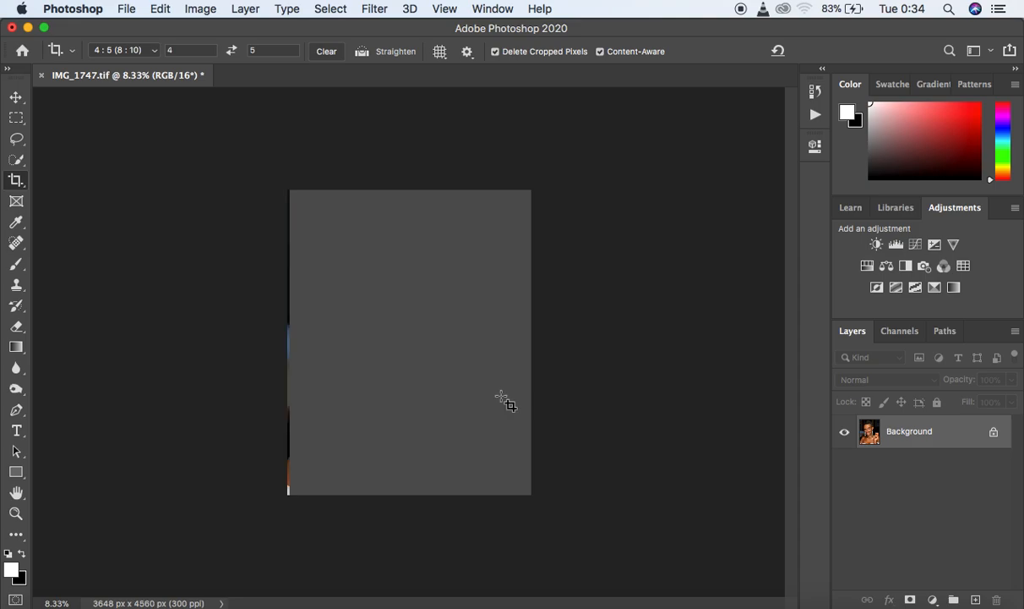
left_click(501, 395)
left_click(497, 358)
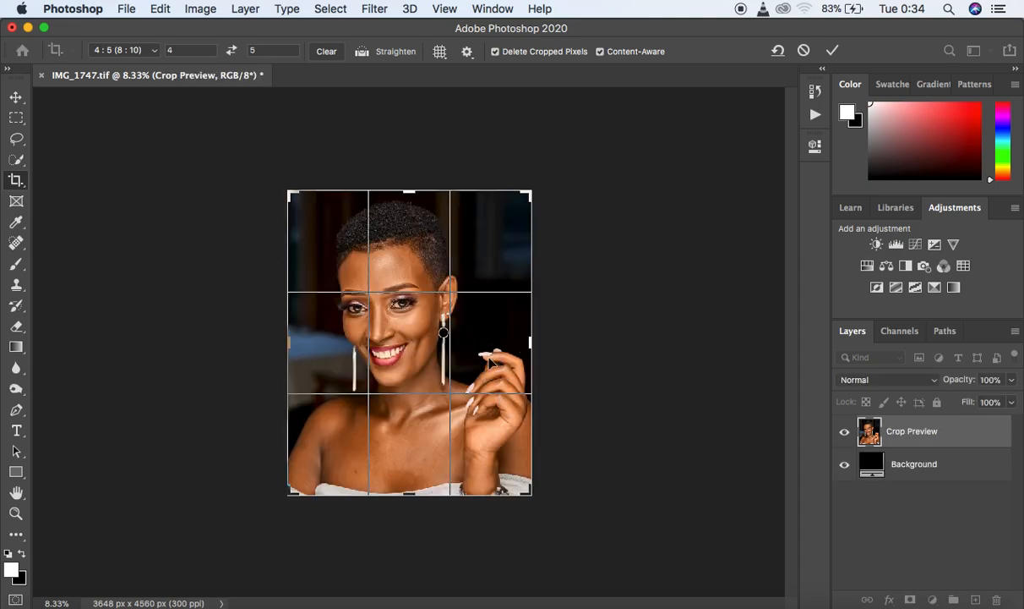
left_click(25, 145)
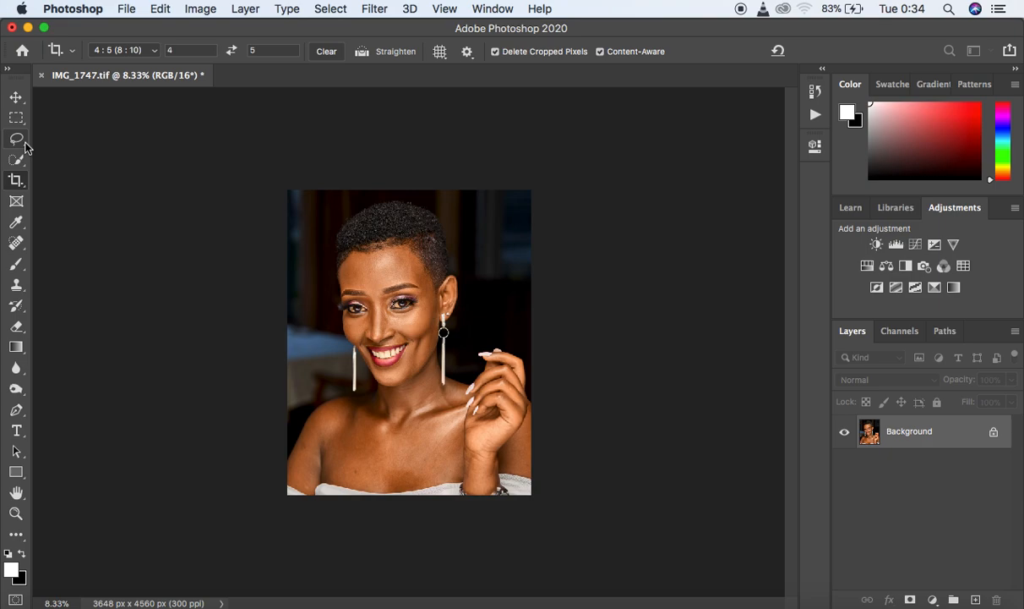
- Examine the cropped portrait at several magnifications
key("super")
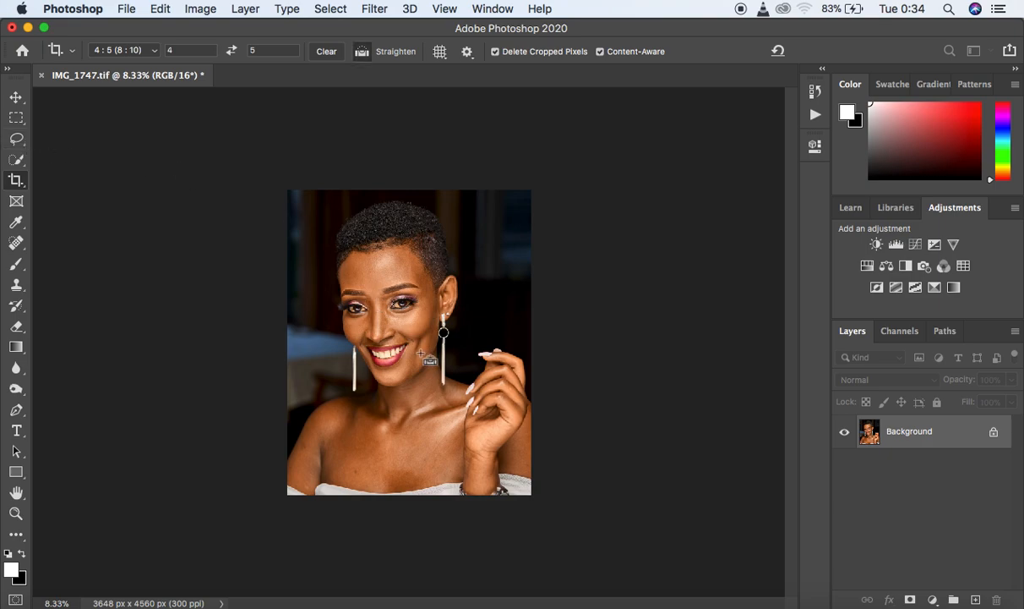
key("super+equal")
key("super+equal")
key("super+equal")
key("super+minus")
key("super+minus")
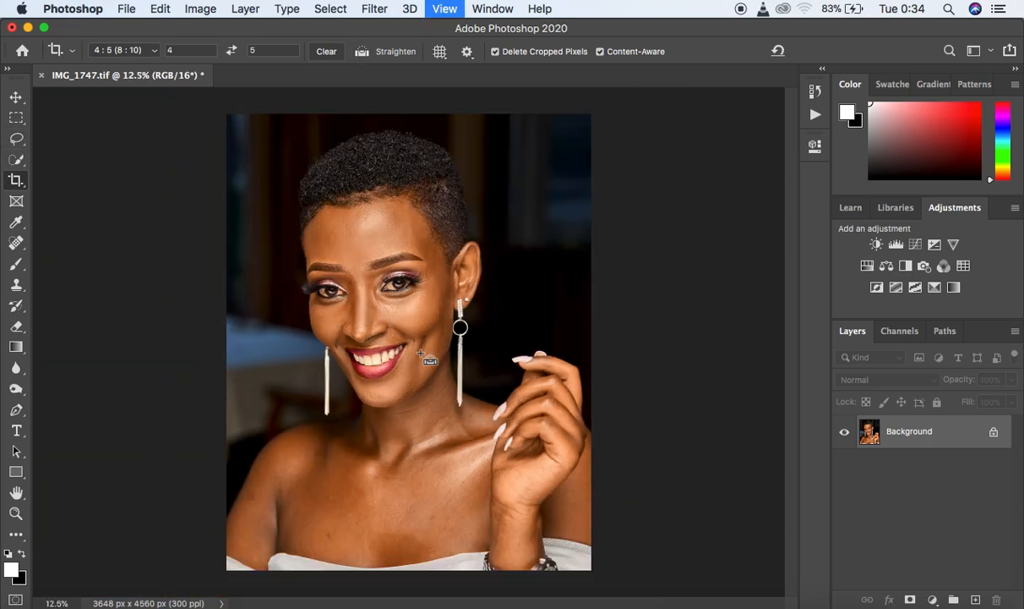
key("super+minus")
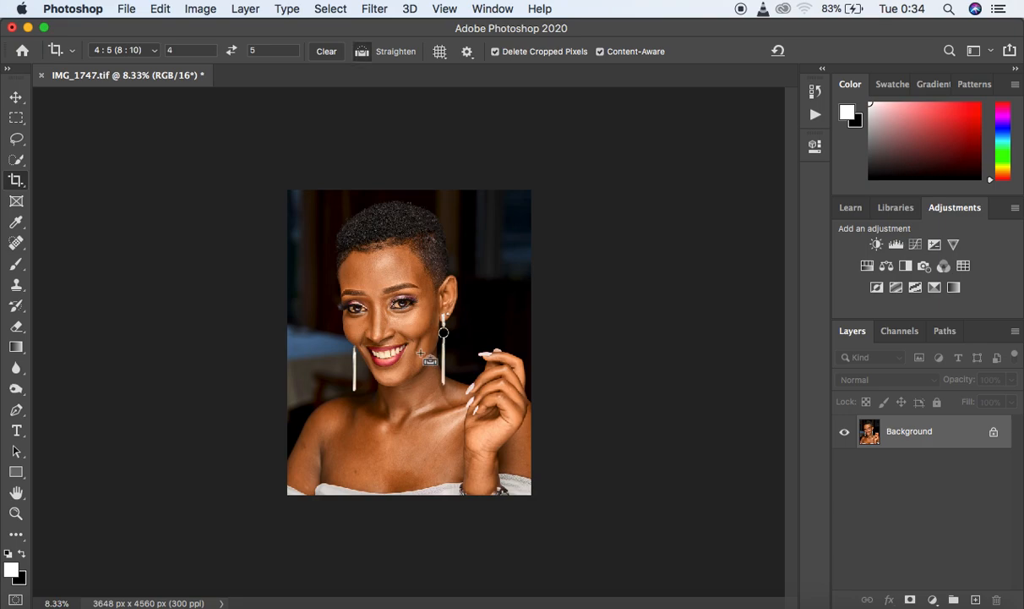
key("super+equal")
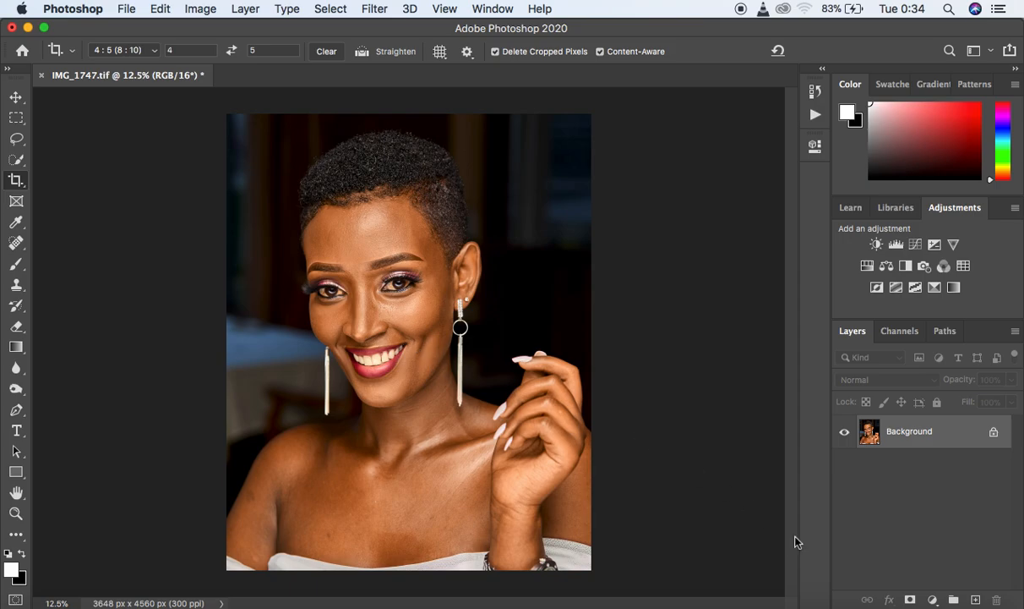
- Add a new empty layer above the Background and name it blemishes
left_click(975, 599)
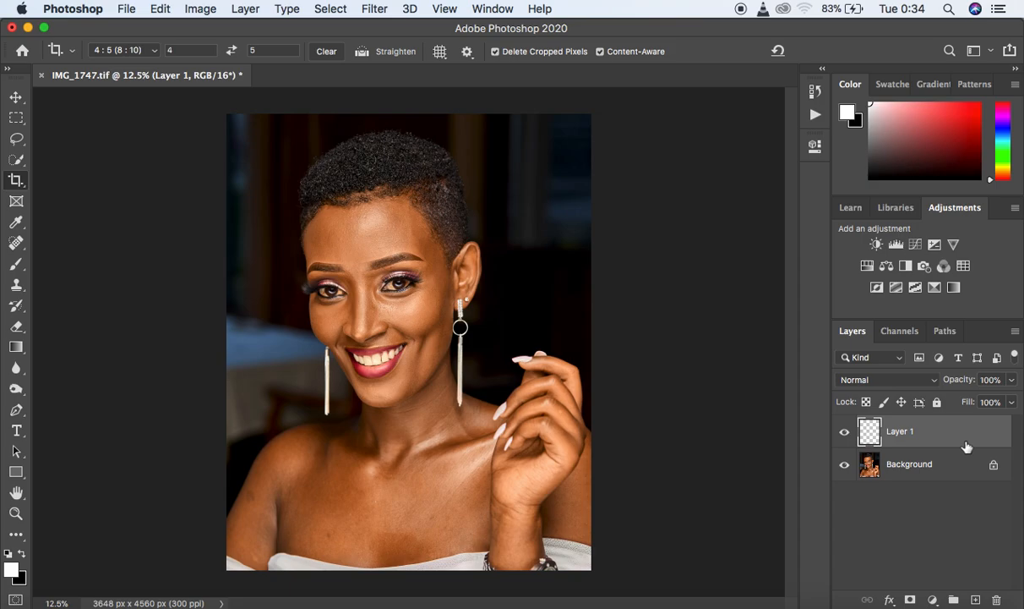
double_click(900, 430)
type("blemishes")
key("Return")
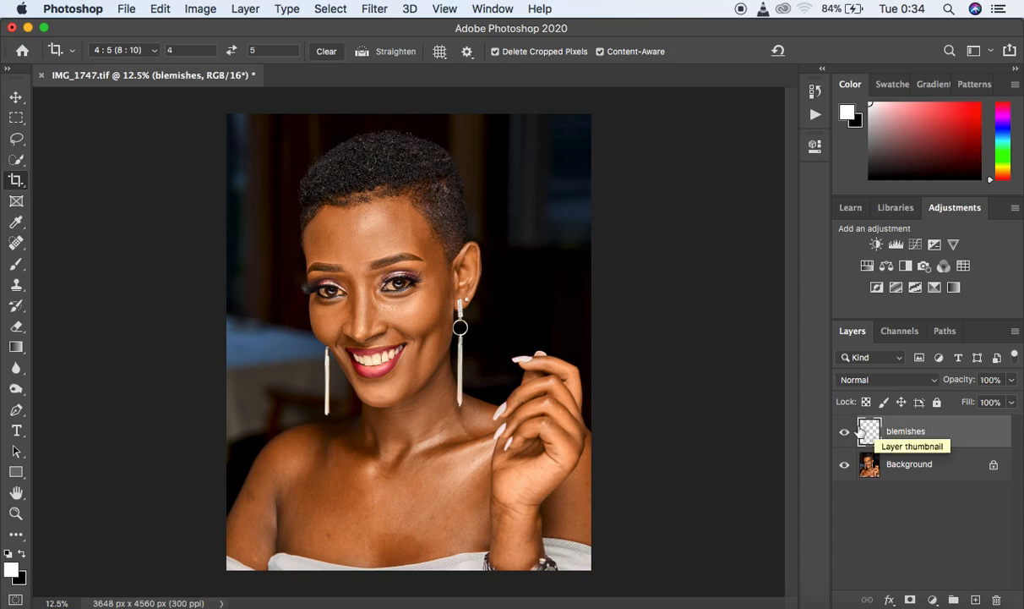
- Choose the Spot Healing Brush in Content-Aware mode and make it sample all layers
left_click(17, 244)
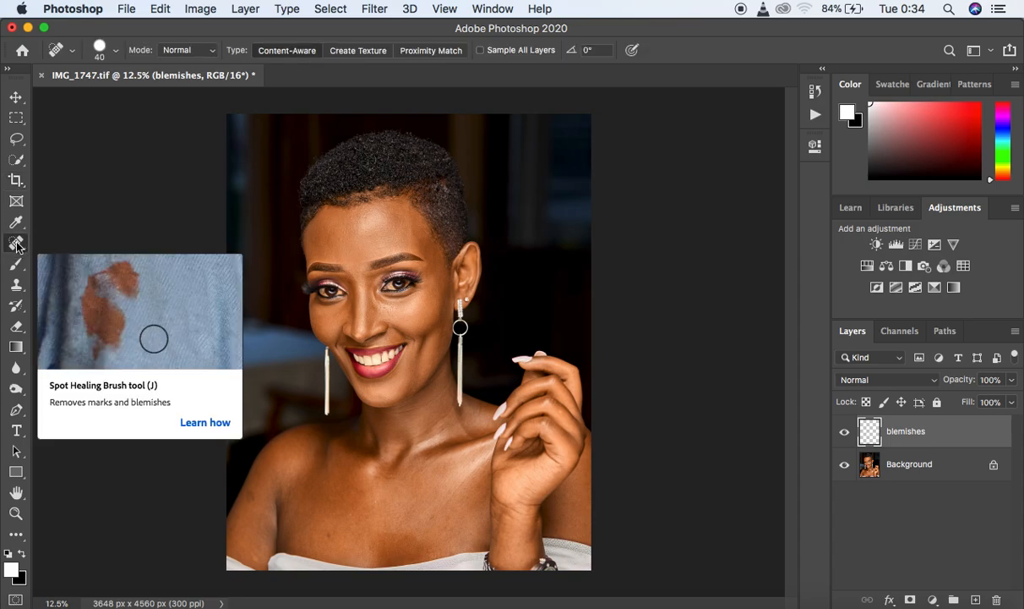
right_click(17, 245)
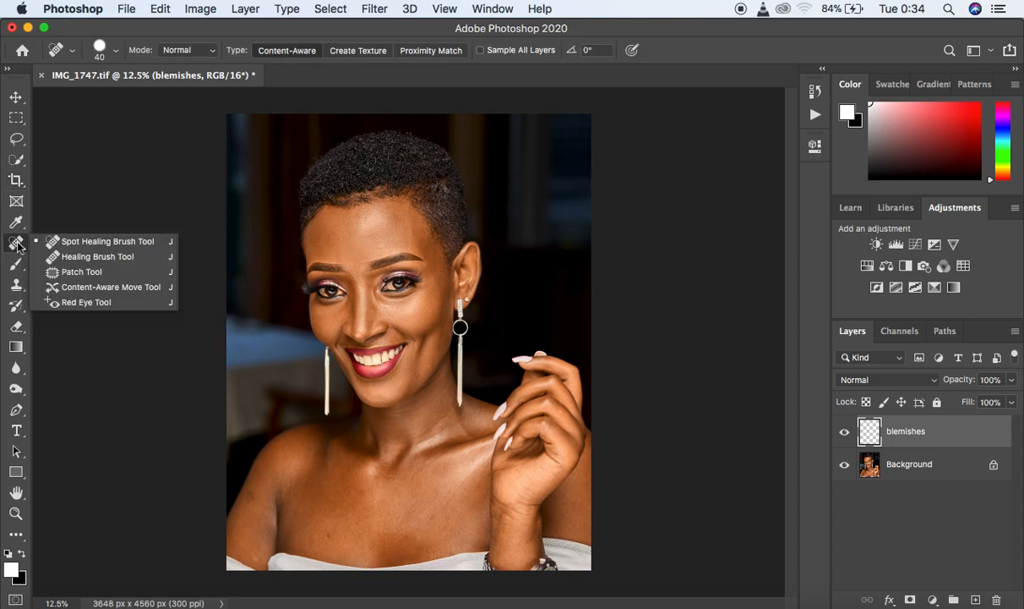
left_click(80, 244)
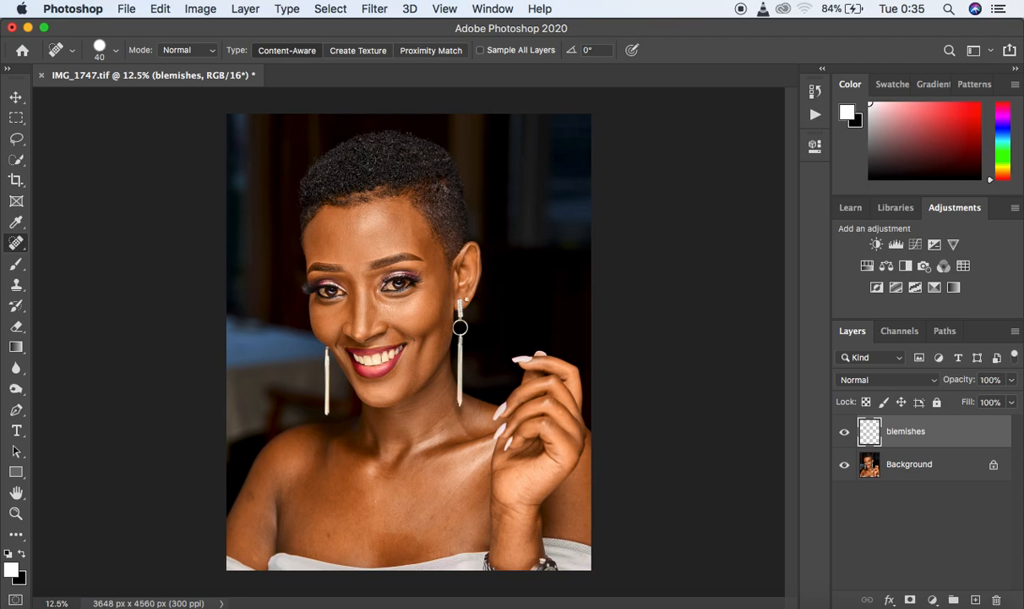
left_click(479, 51)
- Remove the spots on the cheek and under the eye on the earring side with a size 30 healing brush
key("super+equal")
key("super+equal")
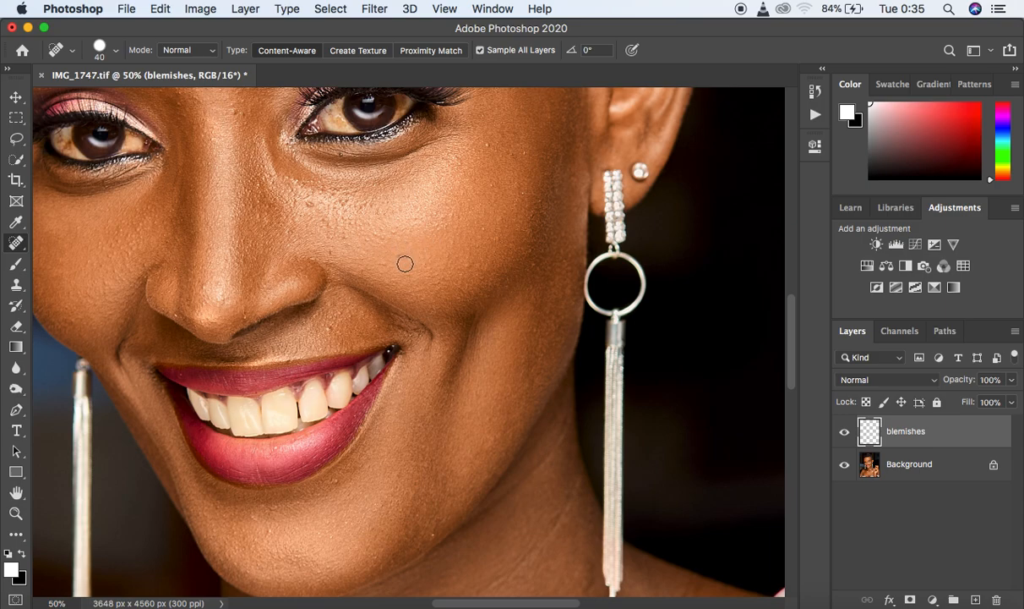
key("Caps_Lock")
key("bracketright")
key("bracketleft")
key("bracketleft")
key("bracketleft")
key("bracketleft")
key("bracketleft")
key("bracketleft")
key("bracketright")
key("bracketright")
left_click(401, 255)
left_click(465, 268)
left_click(482, 267)
left_click(486, 148)
left_click(513, 155)
left_click(524, 150)
left_click(432, 205)
left_click(435, 150)
left_click(343, 203)
left_click(311, 202)
left_click(309, 182)
left_click(526, 196)
- Heal the small blemishes on the jaw, around the lower lip and on the chin
left_click(430, 537)
left_click(350, 470)
left_click(250, 480)
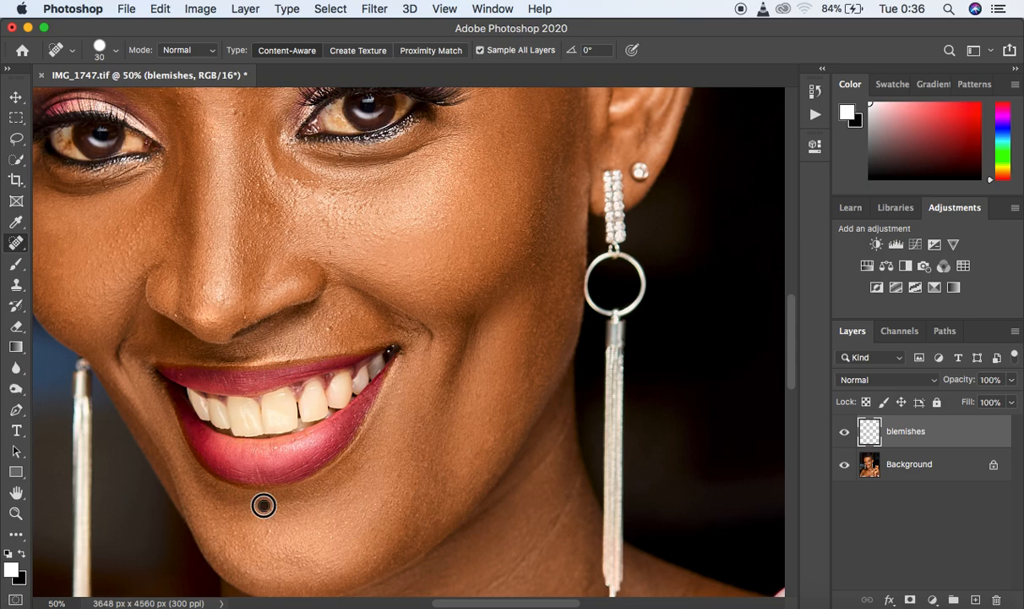
left_click(269, 527)
left_click(275, 502)
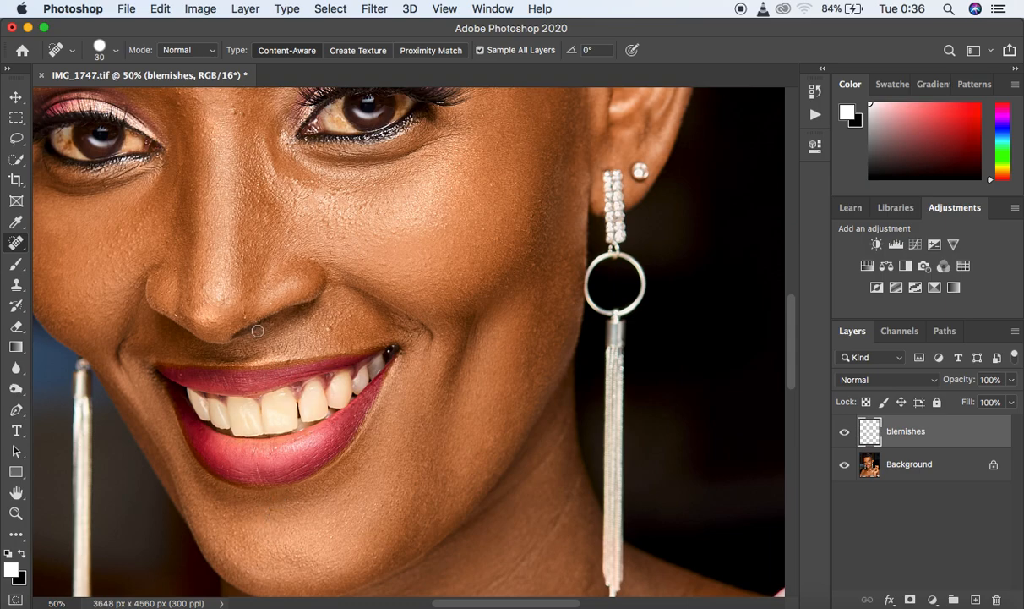
- Heal the remaining blemishes on and around the nose, across the cheeks and along the side of the face near the ear
left_click(182, 302)
left_click(327, 325)
left_click(332, 248)
left_click(388, 268)
left_click(232, 301)
left_click(562, 252)
left_click(573, 177)
left_click_drag(554, 127, 554, 97)
left_click(279, 196)
left_click(267, 203)
left_click(254, 181)
left_click(142, 221)
left_click_drag(567, 296, 561, 265)
left_click(567, 258)
left_click(276, 211)
left_click_drag(792, 315, 794, 288)
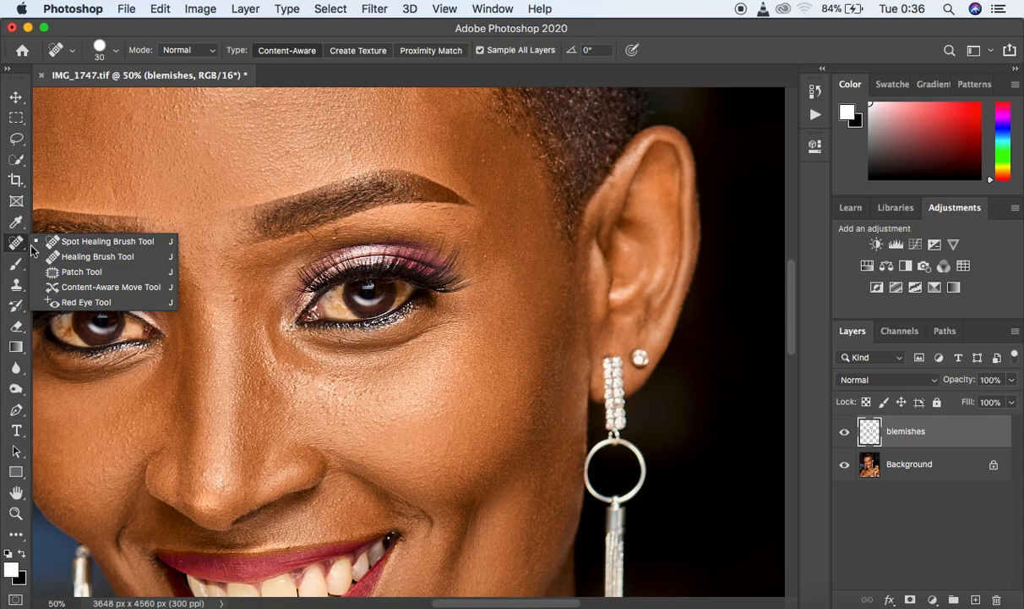
- Set the Healing Brush to sample Current & Below at size 25 and try it on the skin at the temple
left_click(76, 256)
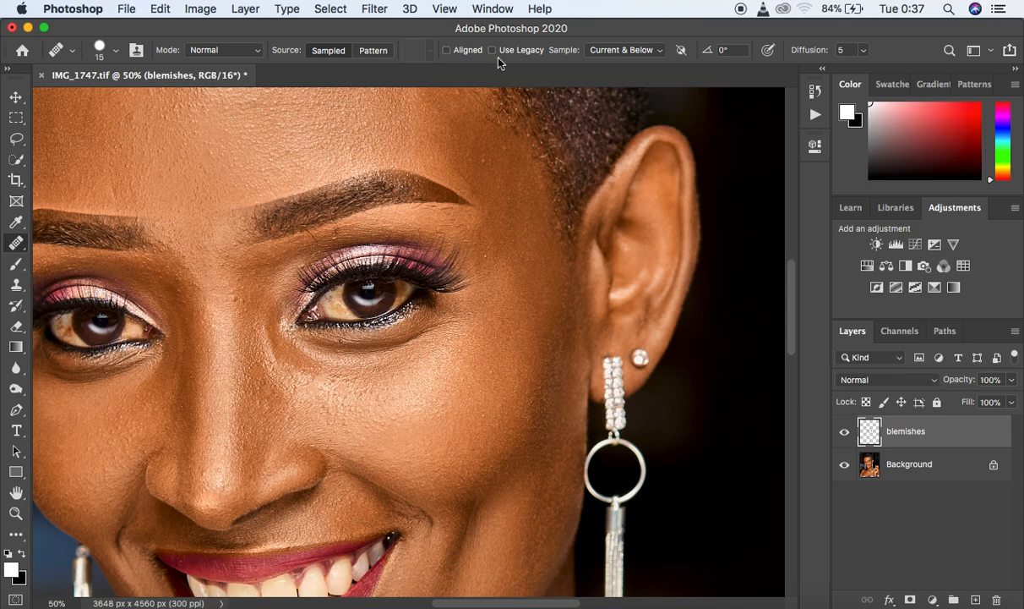
left_click(660, 52)
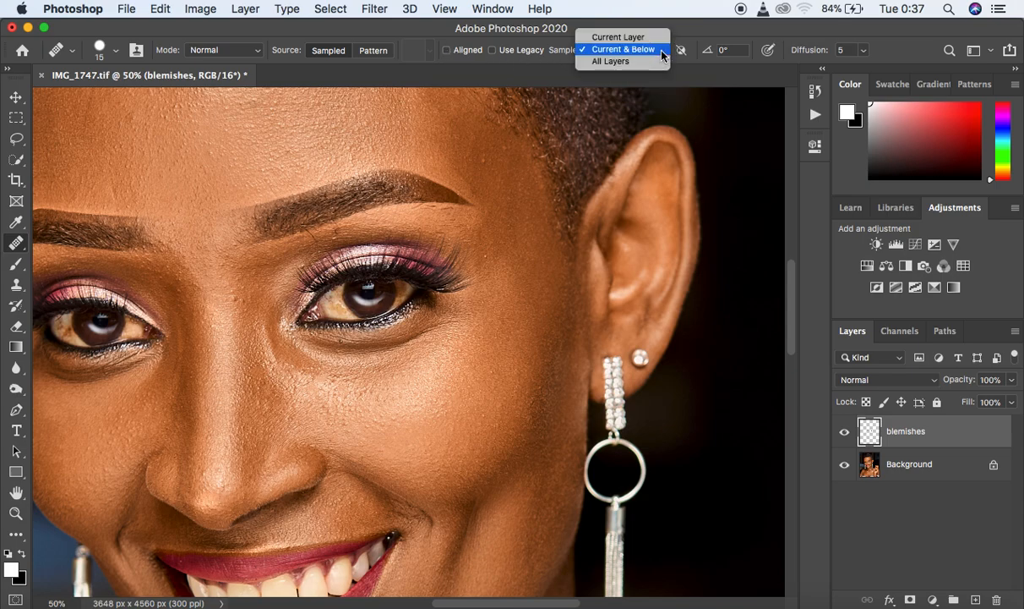
left_click(603, 50)
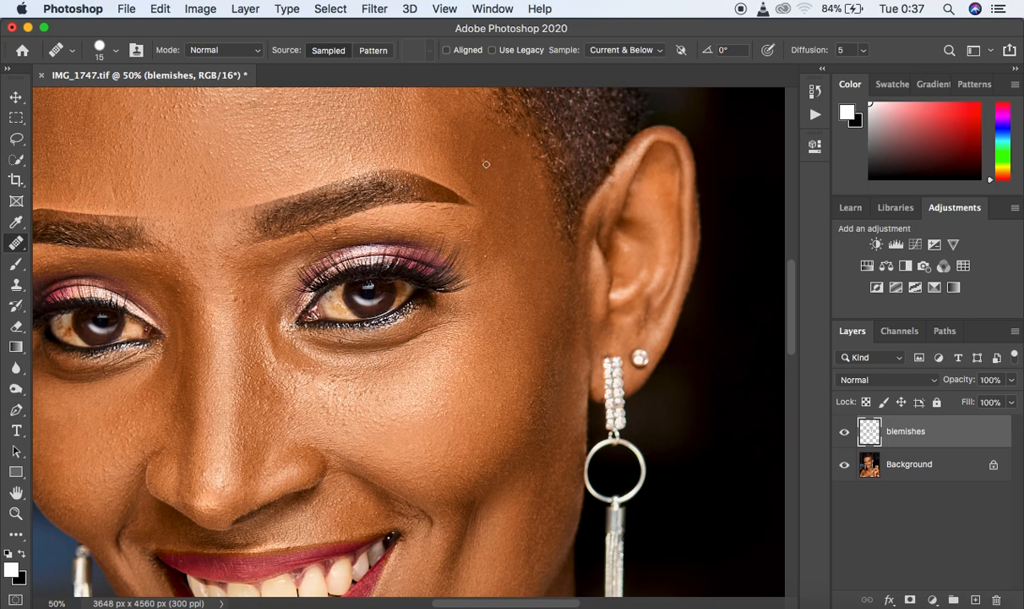
key("bracketright")
left_click(514, 162, "alt")
left_click(515, 162, "alt")
- Set the Clone Stamp to sample Current & Below at size 30 and try it on the skin under the eyebrow and beside the nose
left_click(17, 288)
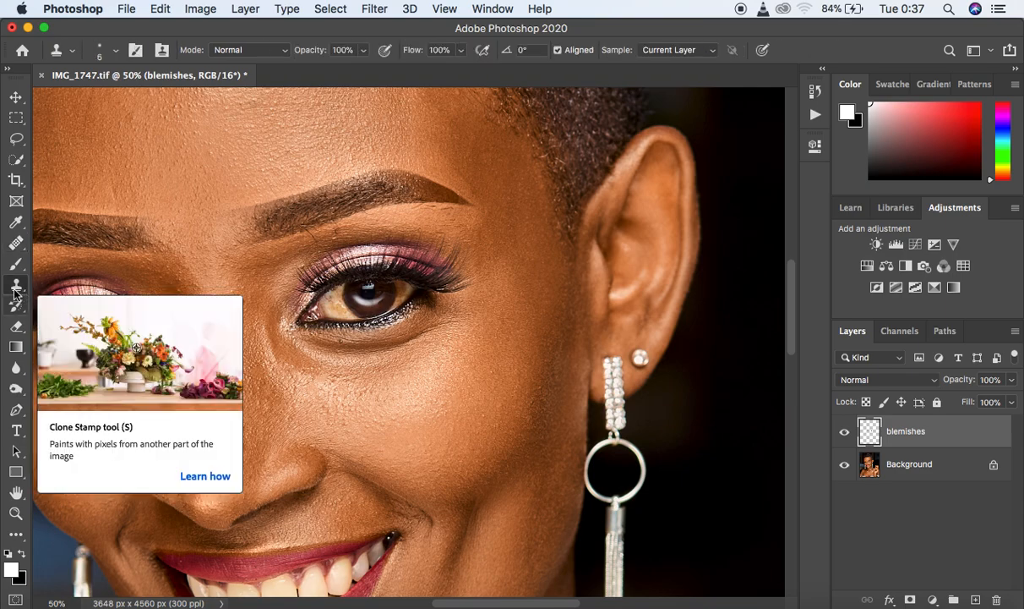
left_click(700, 52)
left_click(699, 61)
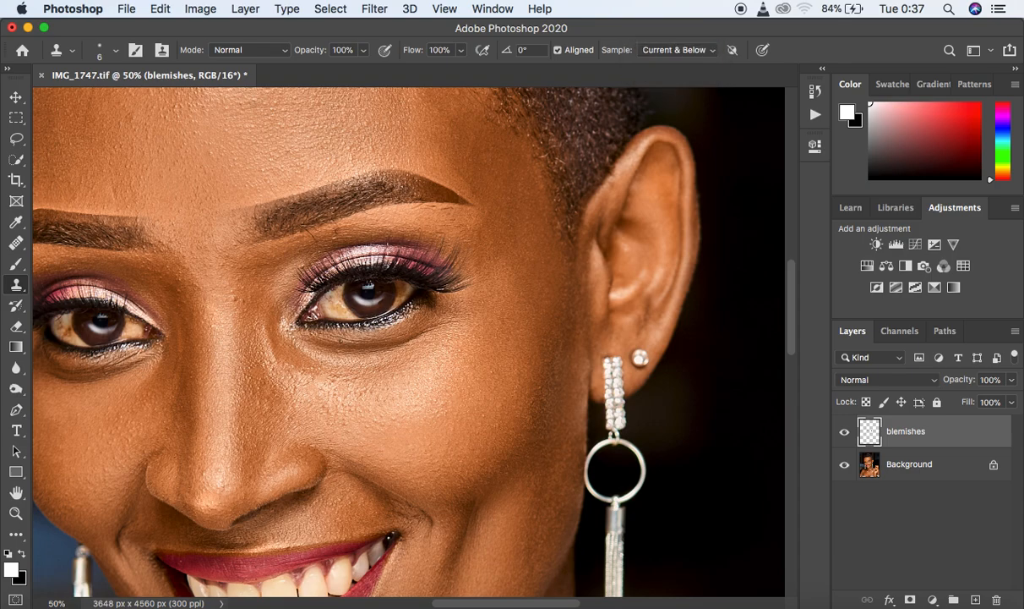
key("bracketright")
key("bracketright")
left_click(351, 231, "alt")
left_click(250, 304, "alt")
- Switch back to the Spot Healing Brush and heal the small spots around the inner eyes, below the eyebrow and on the nose
left_click(19, 246)
left_click(118, 241)
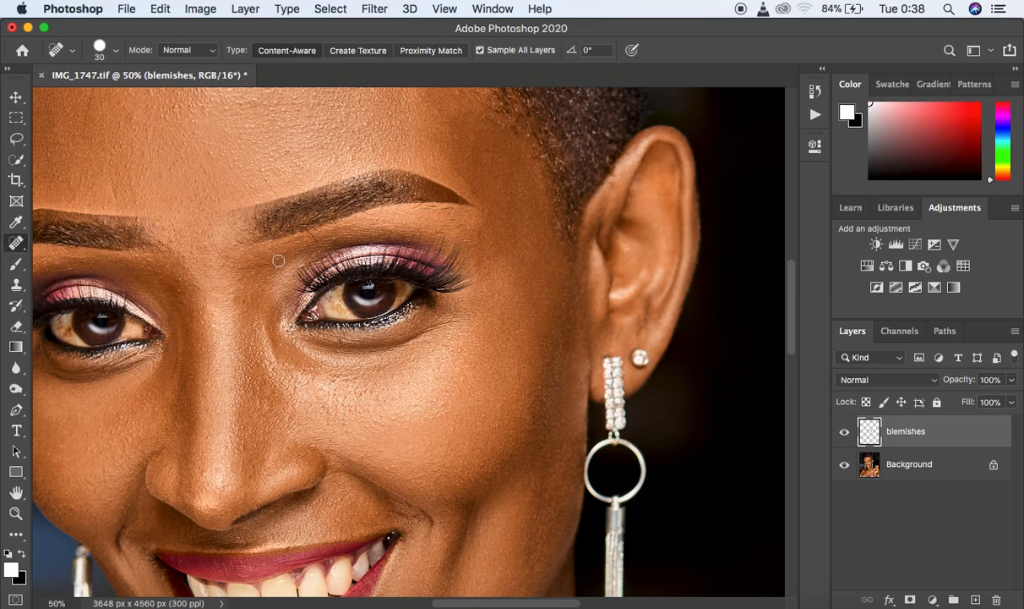
left_click(179, 276)
left_click(305, 266)
left_click(314, 237)
left_click(194, 449)
left_click_drag(498, 603, 447, 603)
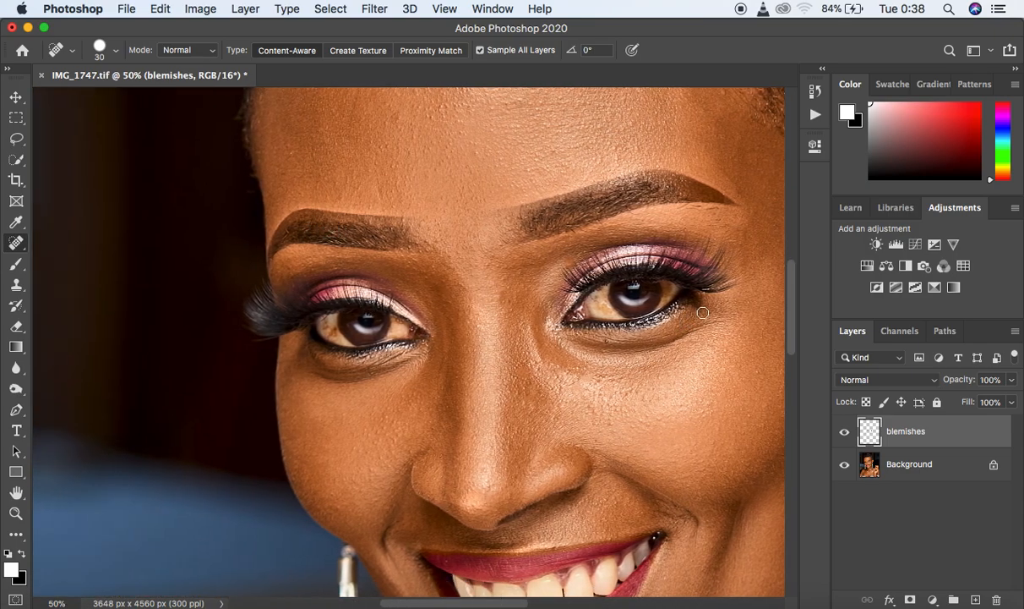
left_click(505, 297)
- Heal the blemishes across the forehead and up to the hairline with the size 30 Spot Healing Brush
left_click_drag(793, 320, 794, 286)
left_click(473, 165)
left_click(469, 170)
left_click(423, 162)
left_click(418, 156)
left_click(443, 175)
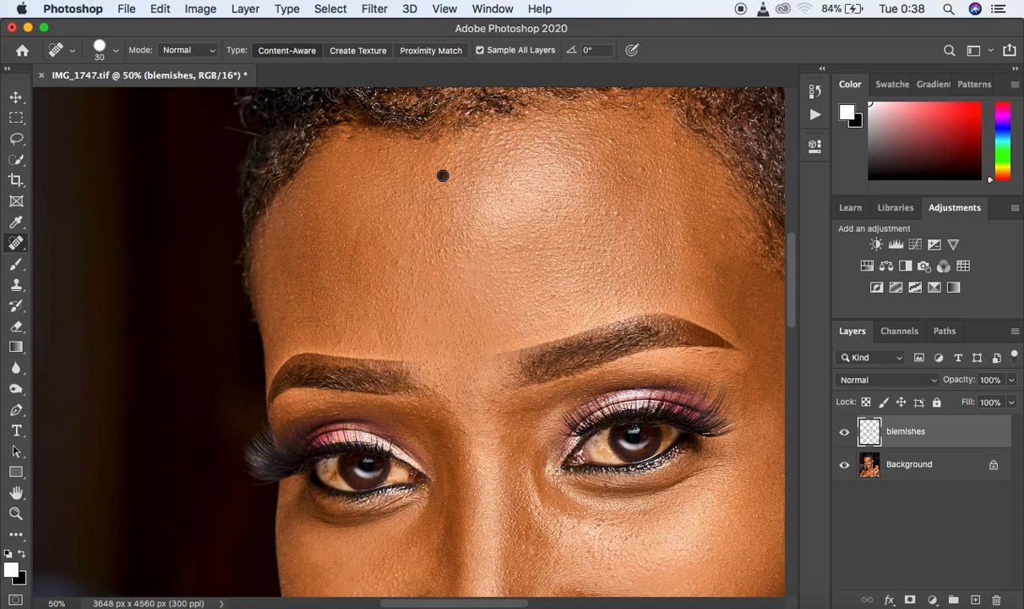
left_click(615, 213)
left_click(585, 217)
left_click(608, 159)
left_click(630, 166)
left_click(610, 137)
left_click(469, 115)
left_click_drag(788, 318, 797, 275)
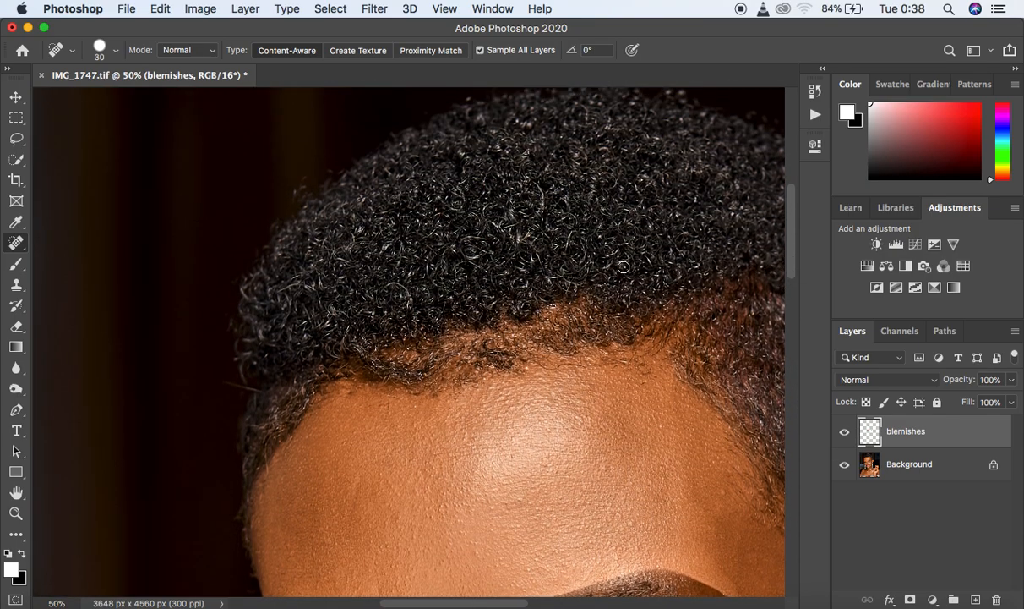
left_click(554, 309)
- Heal the remaining spots along the side of the nose and at the corner of the mouth
left_click_drag(792, 266, 795, 373)
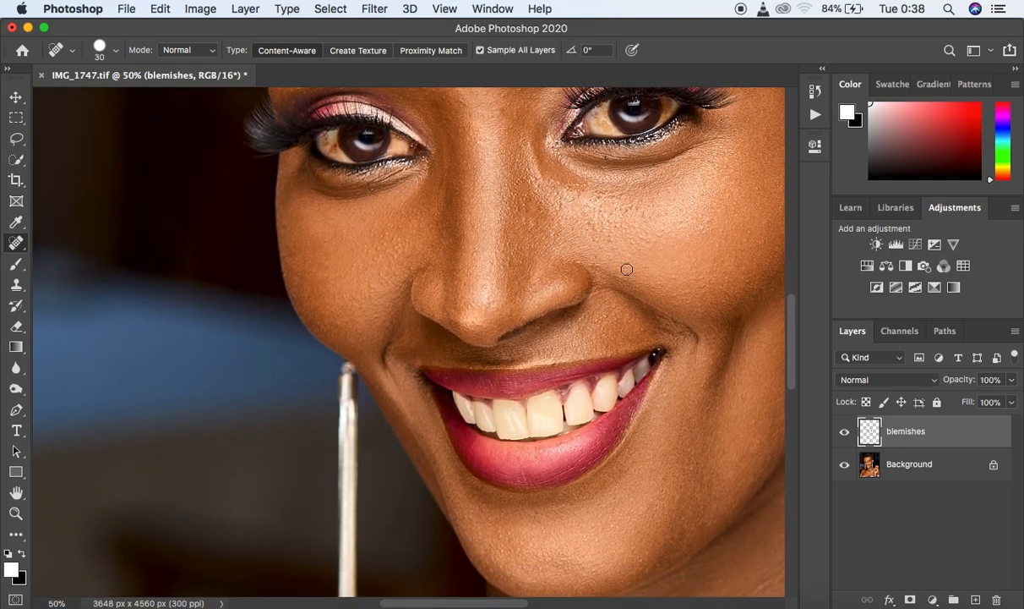
left_click(532, 222)
left_click(523, 215)
left_click(656, 352)
- Heal the marks on the chest, shoulder, upper arm and collarbone, enlarging the Spot Healing Brush to size 45
left_click_drag(788, 369, 793, 417)
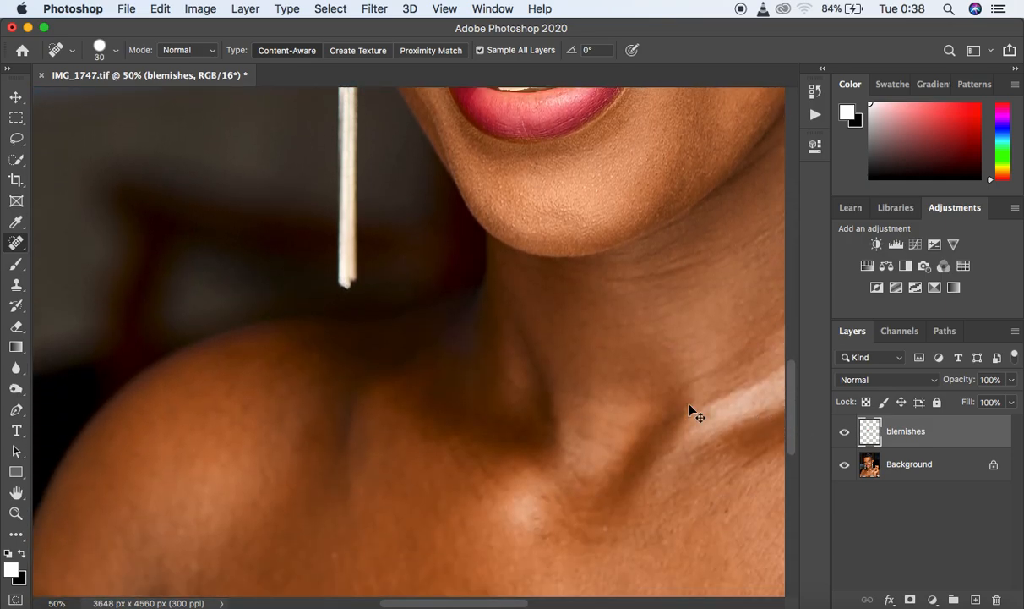
key("super+minus")
key("super+minus")
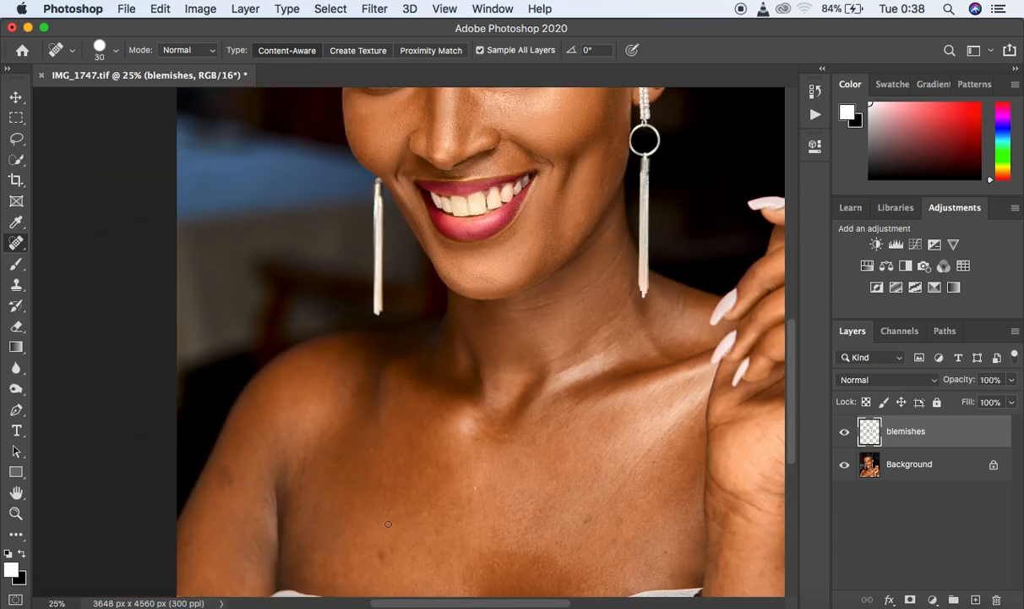
left_click(383, 549)
left_click(388, 545)
mouse_move(591, 544)
left_mouse_down()
mouse_move(585, 519)
mouse_move(605, 513)
mouse_move(628, 526)
left_mouse_up()
left_click_drag(226, 489, 232, 453)
left_click_drag(218, 494, 217, 460)
left_click_drag(300, 491, 301, 449)
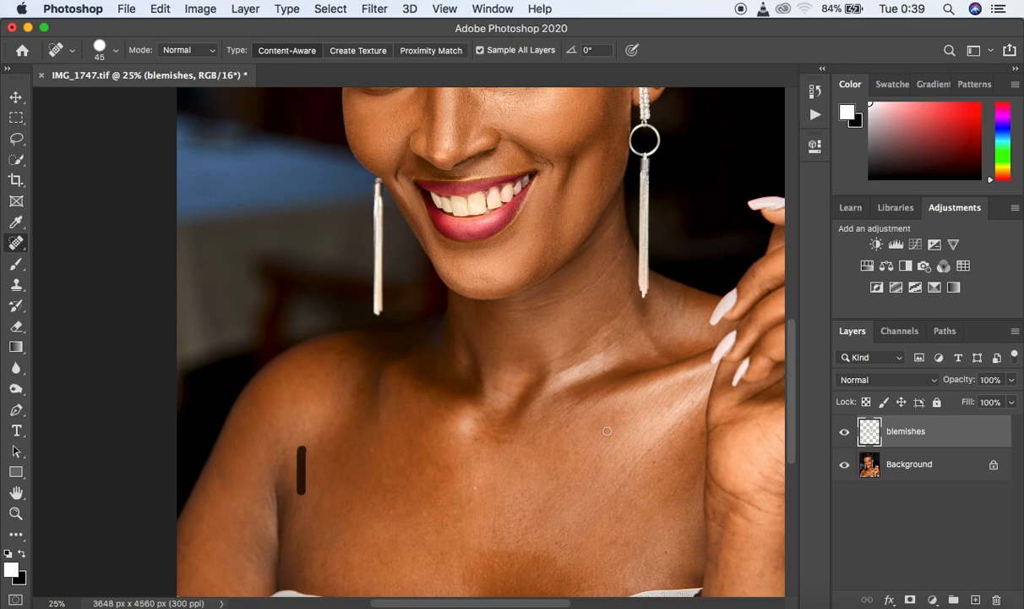
left_click(574, 360)
left_click(577, 501)
left_click(475, 491)
- Heal the marks and skin lines on the raised hand and wrist with the size 45 Spot Healing Brush
left_click_drag(554, 605, 586, 604)
left_click(603, 476)
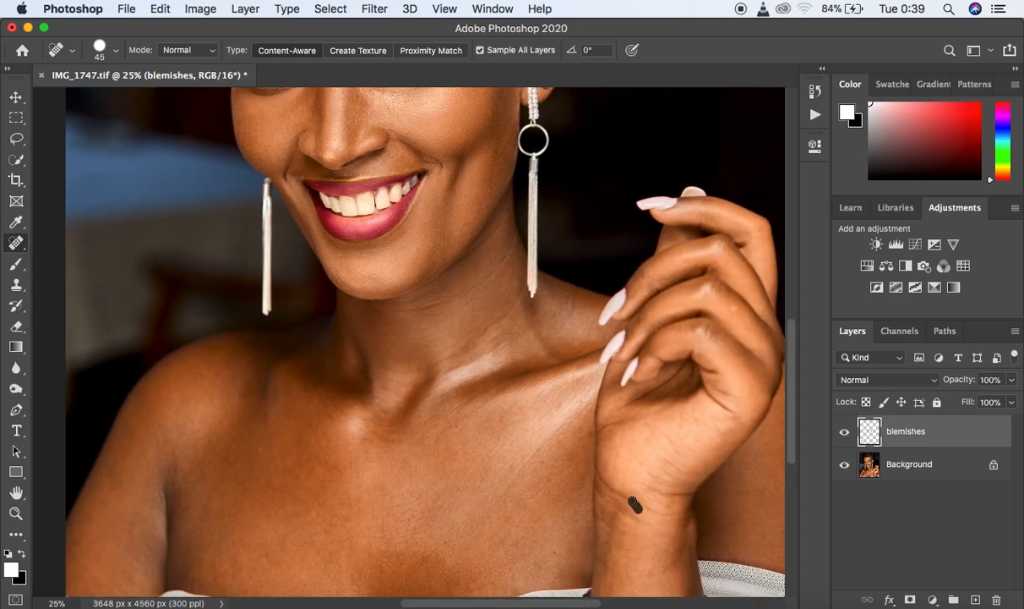
left_click(735, 312)
left_click(734, 306)
left_click_drag(575, 605, 603, 603)
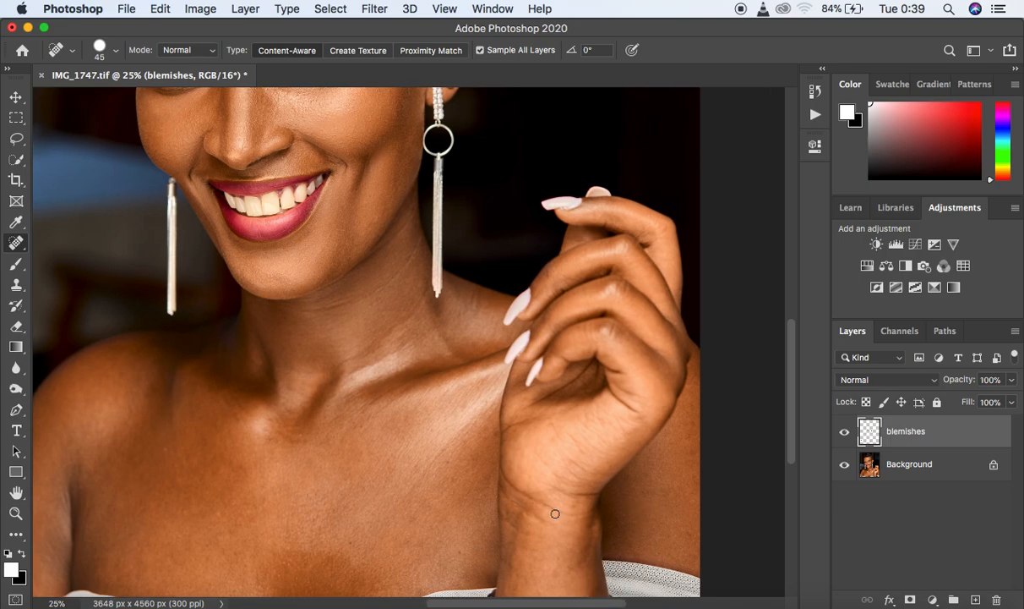
left_click(498, 433)
left_click(559, 470)
- Examine the retouched skin across the whole portrait and close up for leftover marks
key("super+minus")
key("super+minus")
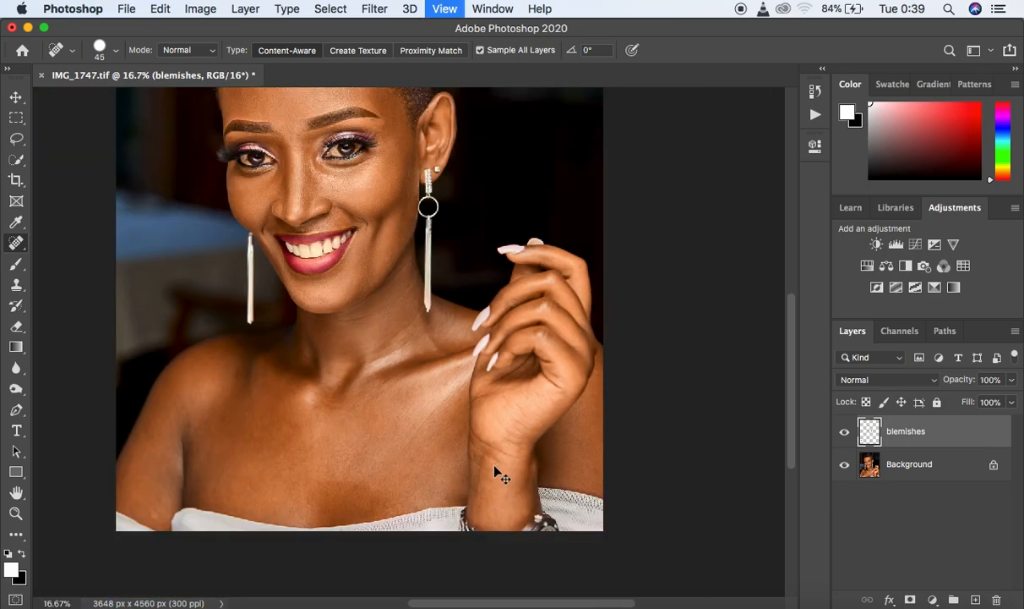
key("super+equal")
key("super+equal")
key("super+equal")
key("super+equal")
key("super+minus")
key("super+minus")
key("super+minus")
key("super+minus")
key("super+minus")
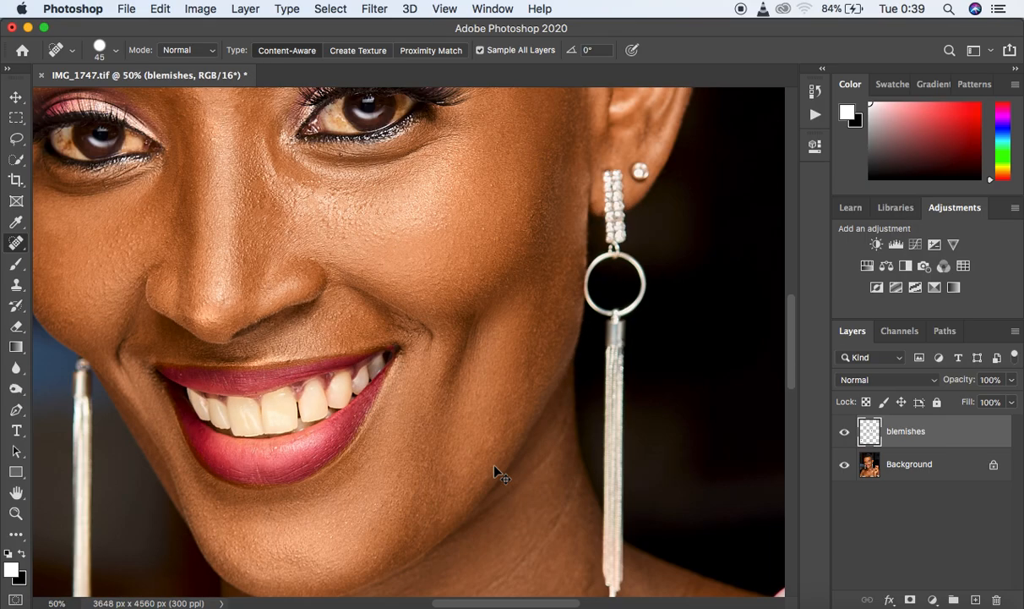
key("super+equal")
key("super+equal")
key("super+equal")
key("super+equal")
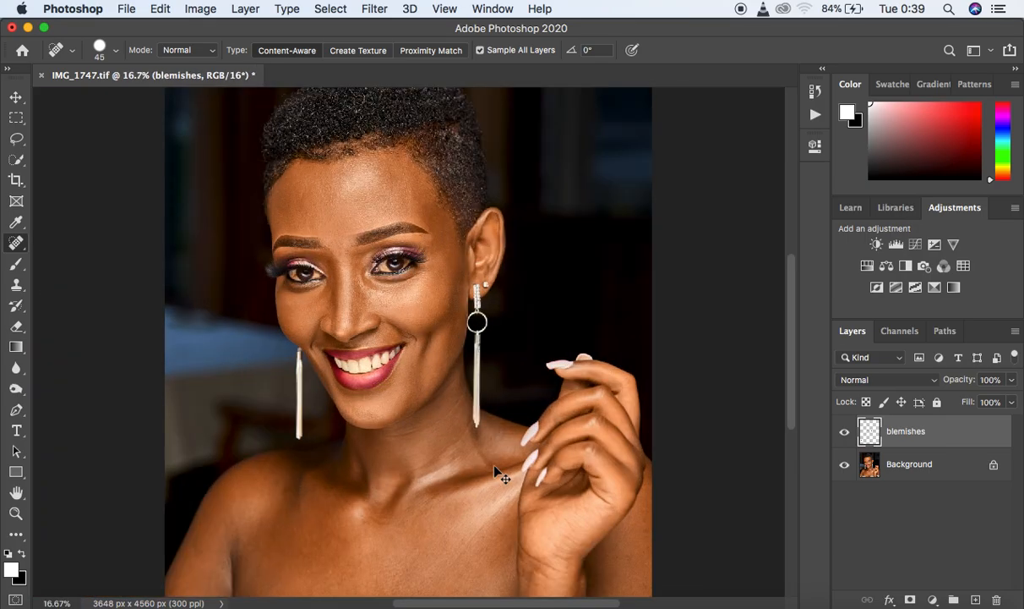
key("super+minus")
key("super+minus")
key("super+minus")
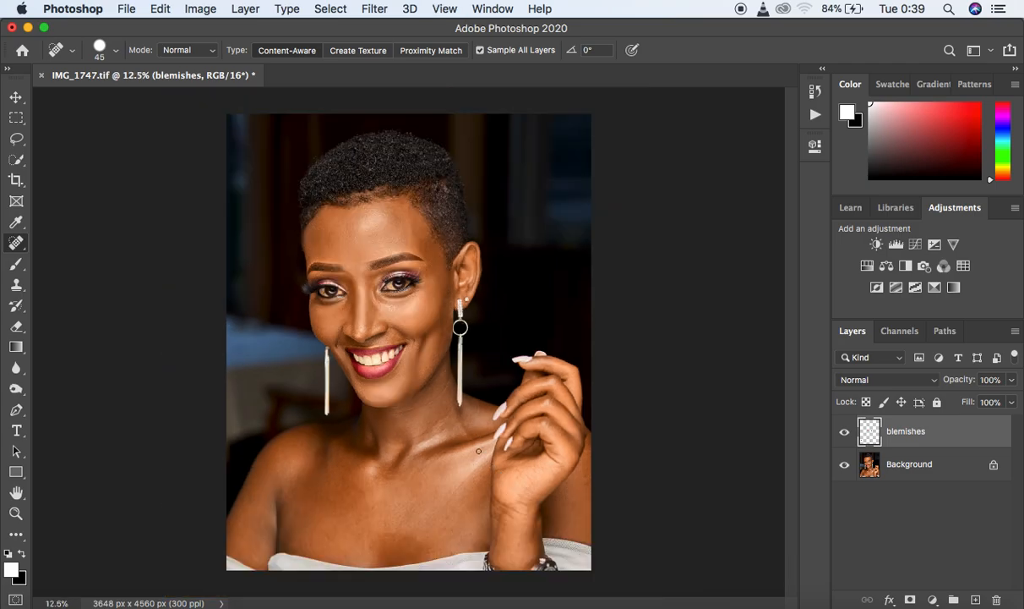
- Remove the crease lines on the neck and the spots below the jaw with a size 30 Spot Healing Brush
key("super+equal")
key("super+equal")
key("super+equal")
key("super+equal")
key("super+equal")
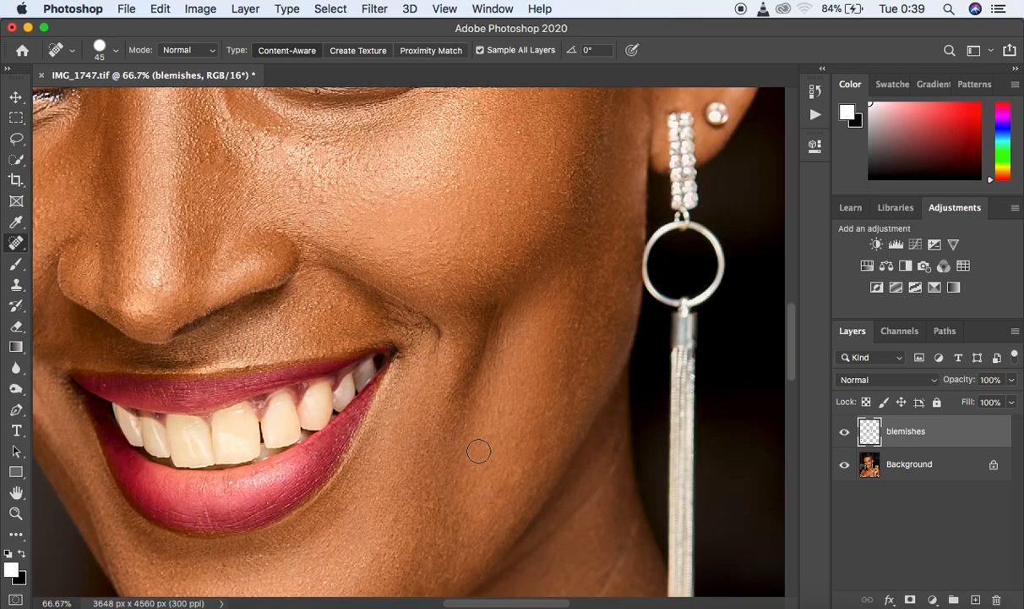
key("space")
mouse_move(470, 428)
left_mouse_down()
mouse_move(649, 407)
mouse_move(507, 407)
mouse_move(403, 302)
mouse_move(480, 276)
left_mouse_up()
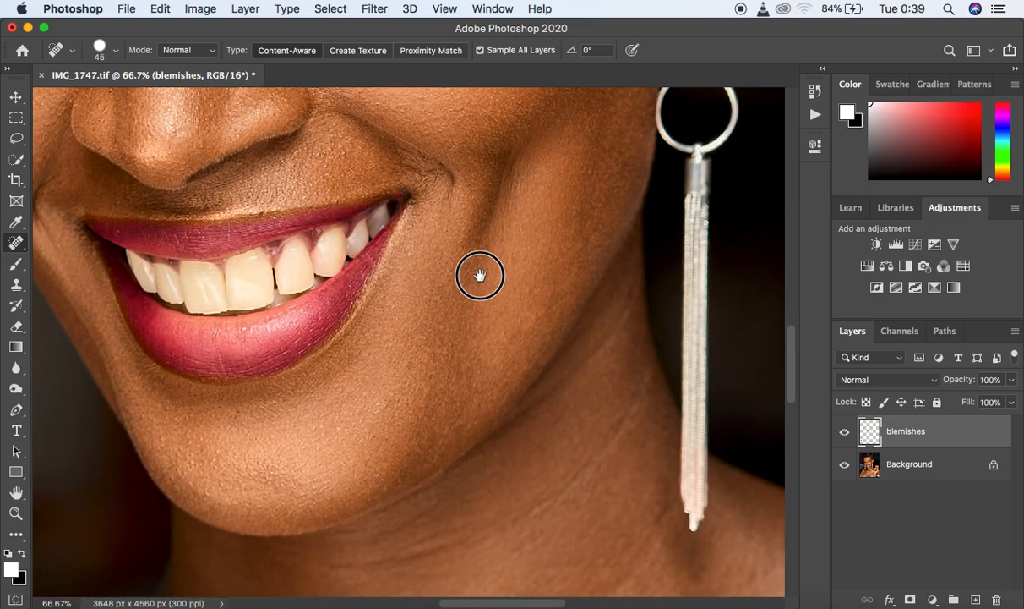
key("bracketleft")
key("bracketleft")
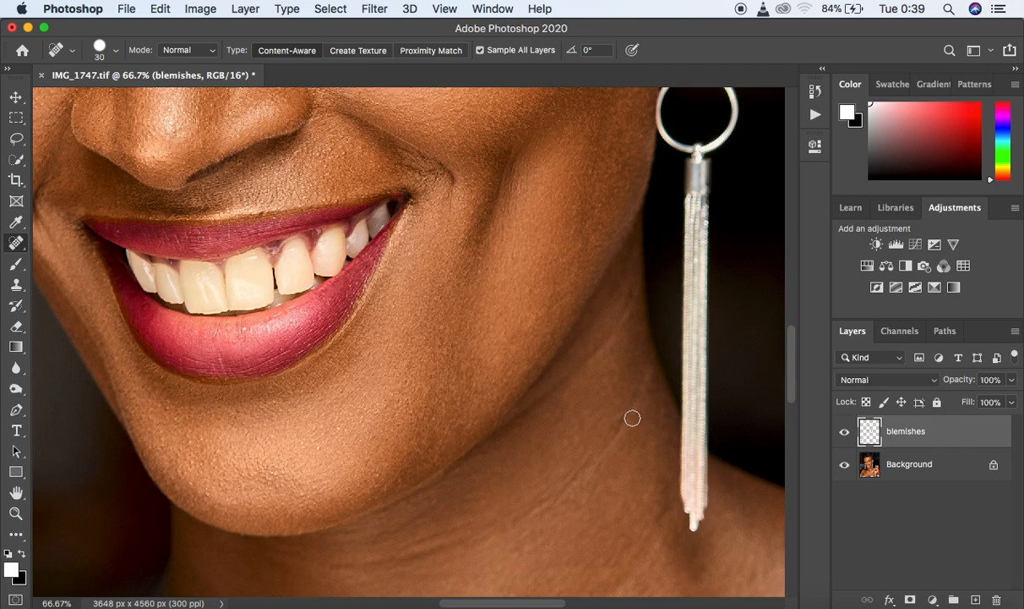
mouse_move(632, 404)
left_mouse_down()
mouse_move(599, 450)
mouse_move(510, 516)
mouse_move(377, 551)
mouse_move(398, 549)
left_mouse_up()
mouse_move(379, 556)
left_mouse_down()
mouse_move(359, 557)
mouse_move(339, 528)
left_mouse_up()
left_click(365, 464)
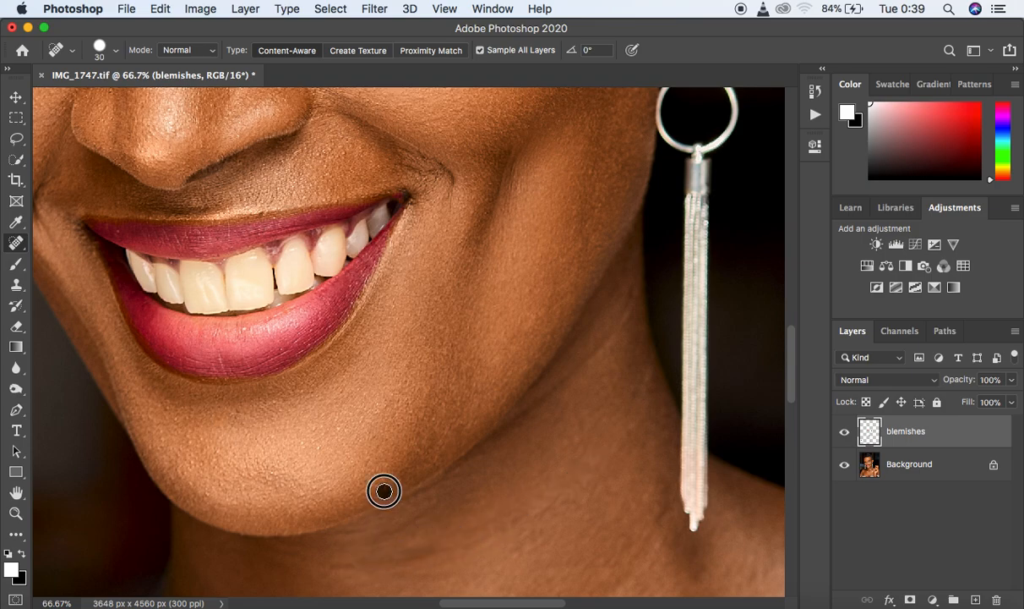
left_click_drag(628, 297, 622, 326)
left_click_drag(644, 369, 643, 387)
left_click_drag(624, 340, 565, 366)
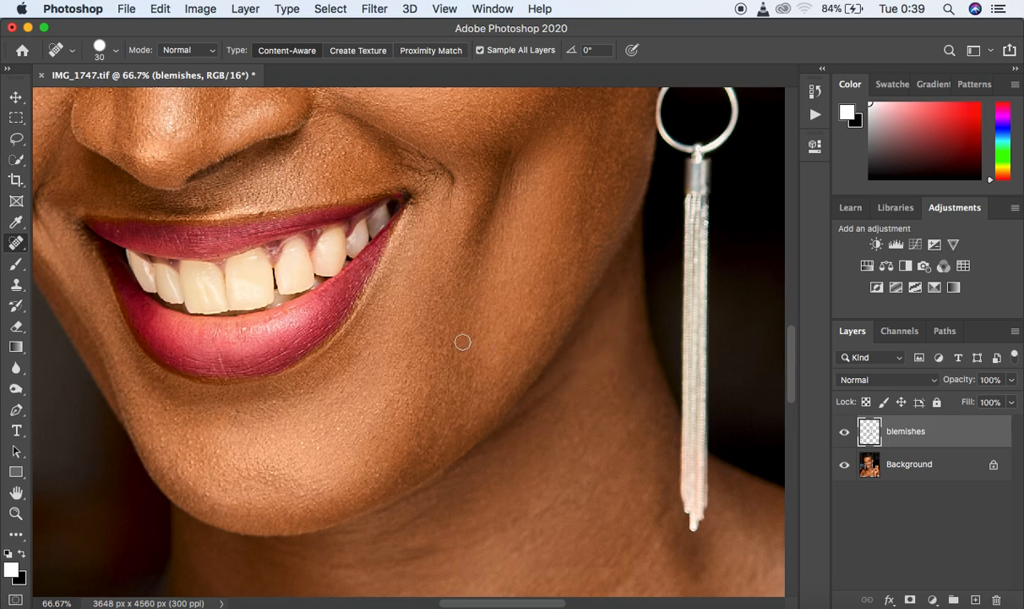
- Compare the portrait with and without the blemishes layer, leaving the layer visible
key("super+minus")
key("super+minus")
key("super+minus")
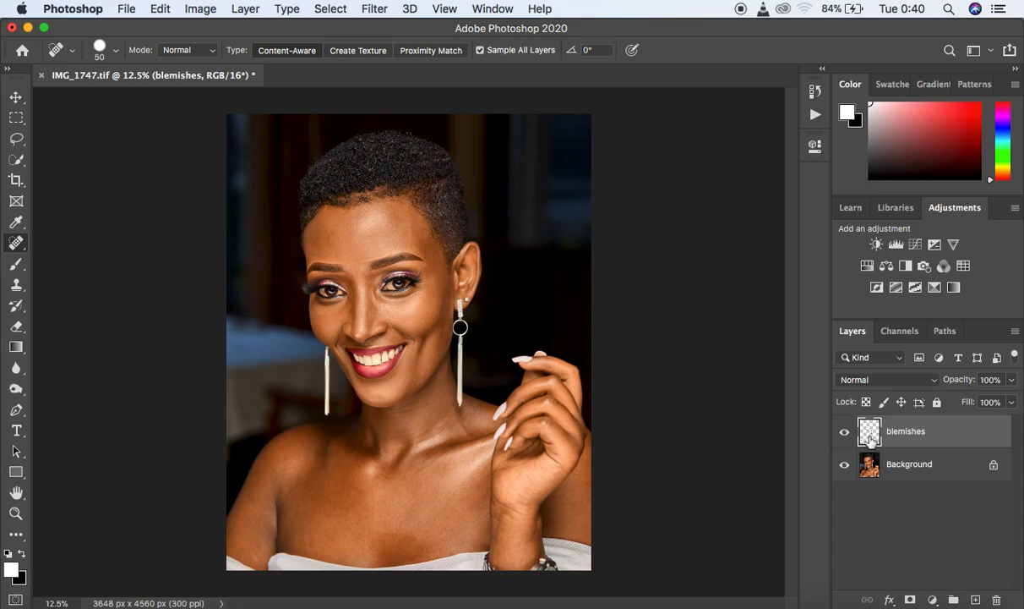
key("super+equal")
key("super+equal")
key("super+equal")
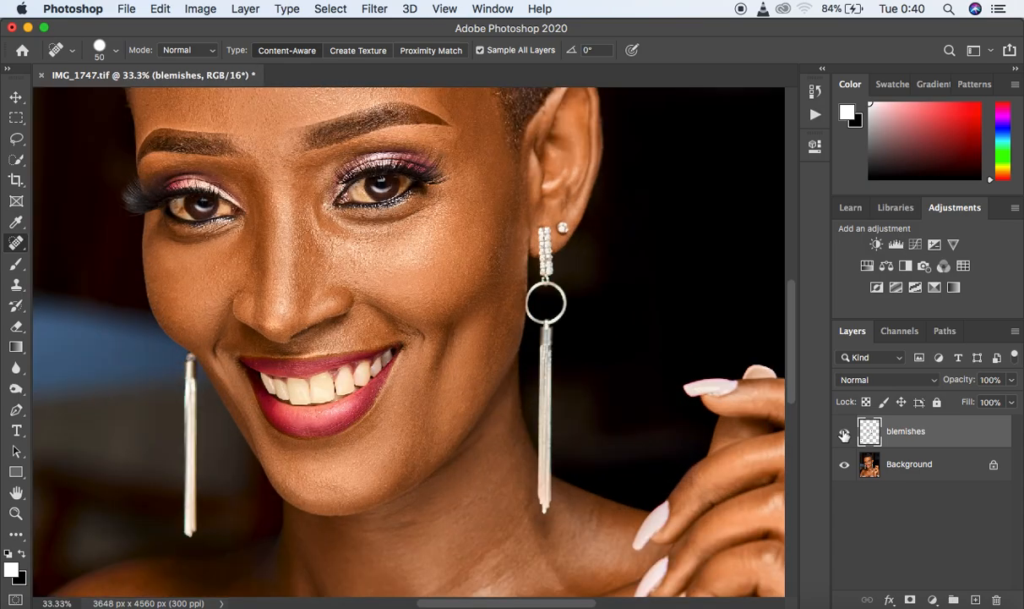
left_click(843, 434)
left_click(843, 435)
left_click(844, 435)
left_click(844, 433)
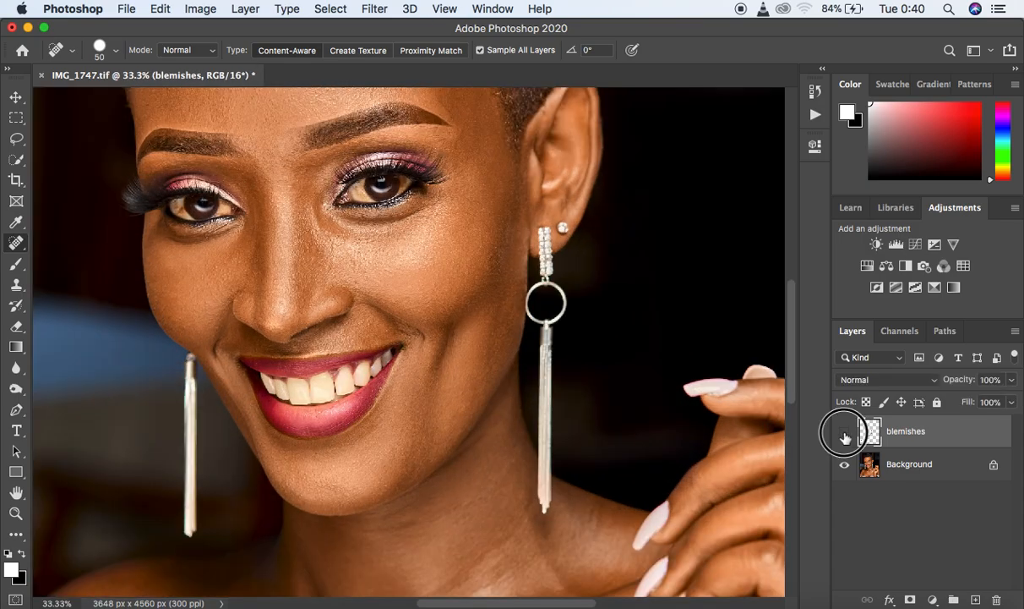
left_click(845, 433)
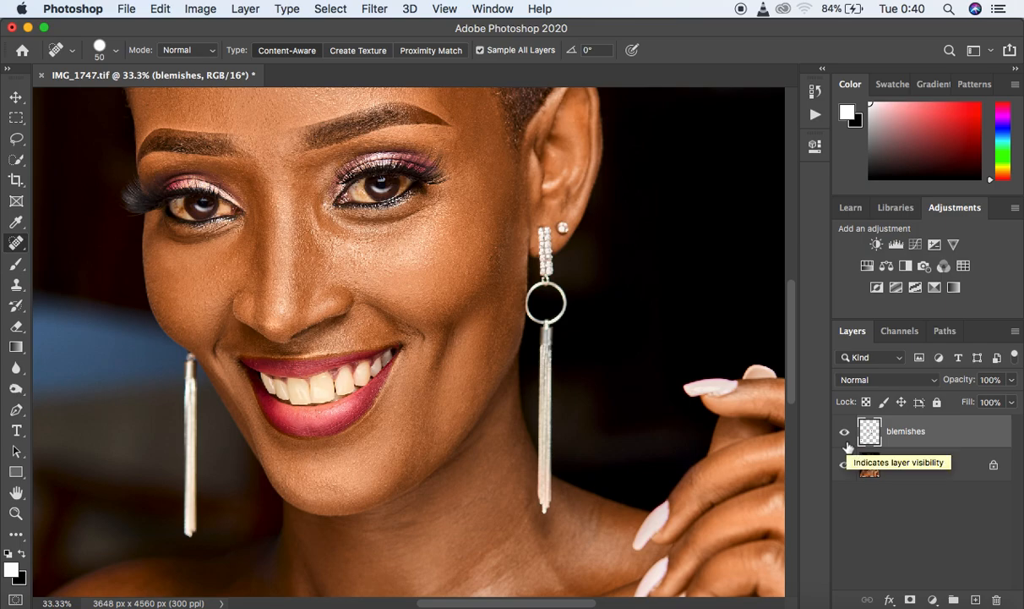
- Merge the blemishes layer into the Background so the document has a single layer
key("alt+shift+super+e")
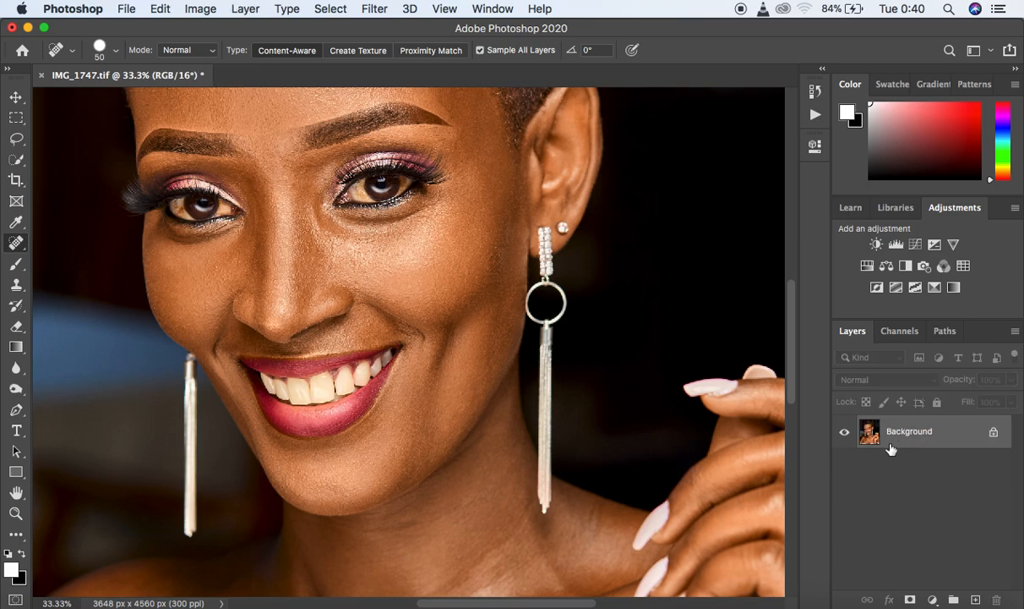
key("super+minus")
key("super+minus")
key("super+minus")
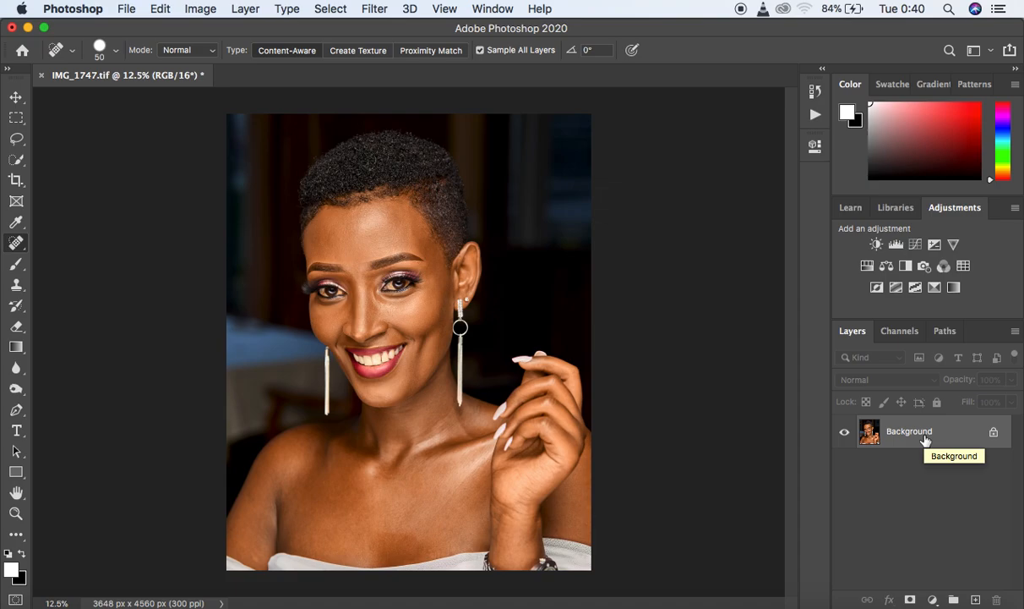
- Duplicate the Background layer twice, stacking both copies above it
key("super+j")
key("super+j")
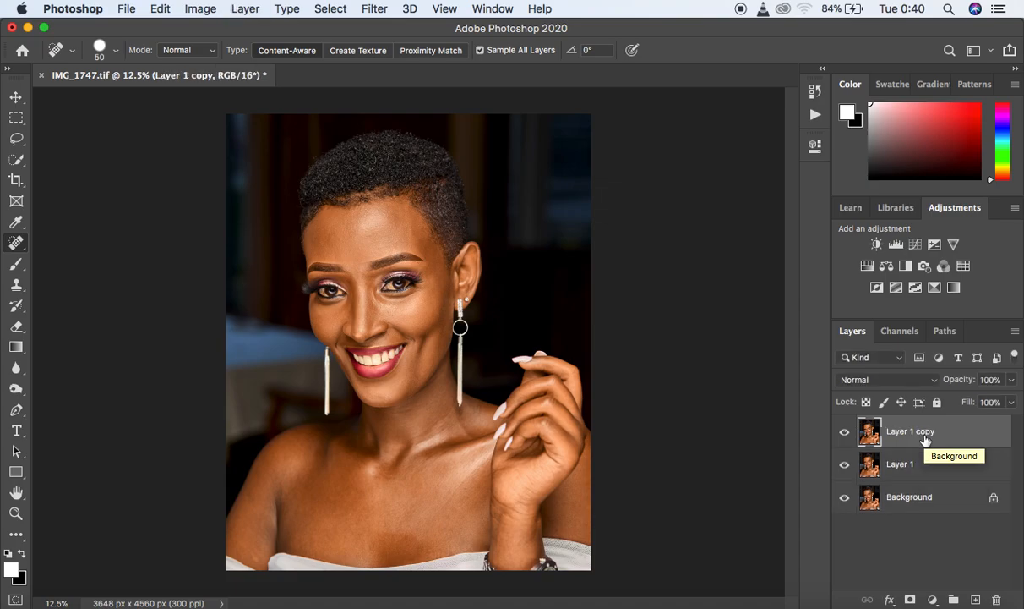
key("super+z")
left_click_drag(925, 440, 977, 599)
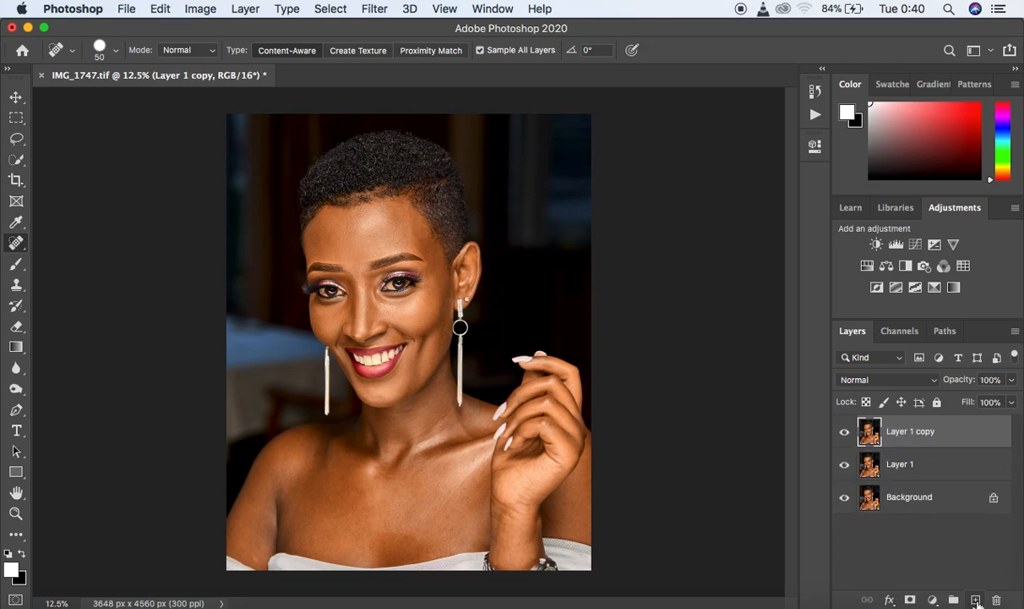
- Rename the lower Background copy, directly above the Background, as COLOR/ TONES/ LF
double_click(899, 460)
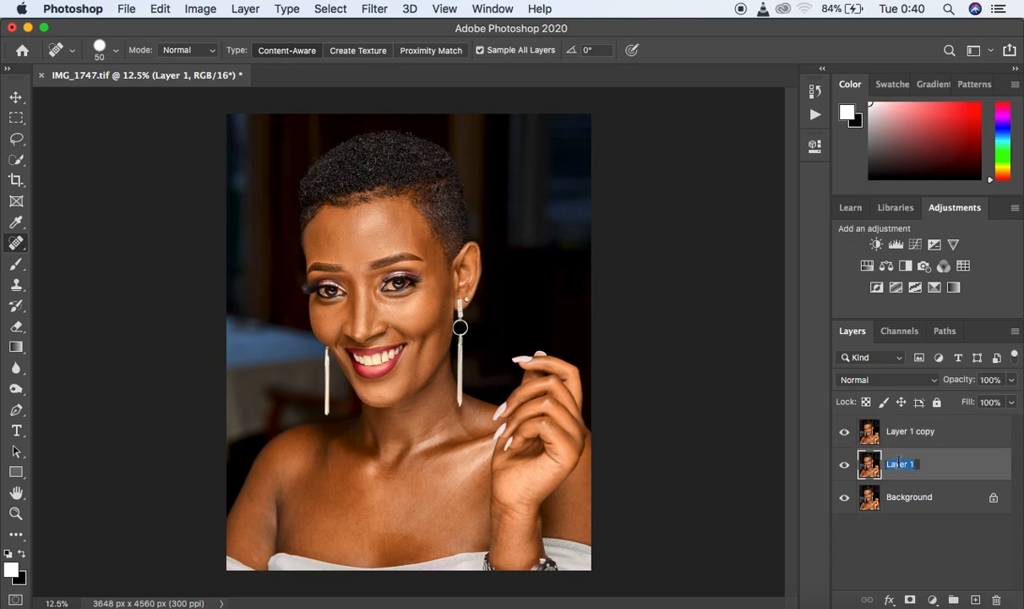
type("color/ l")
key("BackSpace")
key("BackSpace")
key("BackSpace")
key("BackSpace")
key("BackSpace")
key("BackSpace")
key("BackSpace")
key("BackSpace")
type("COLOE")
key("BackSpace")
type("R/ TONES")
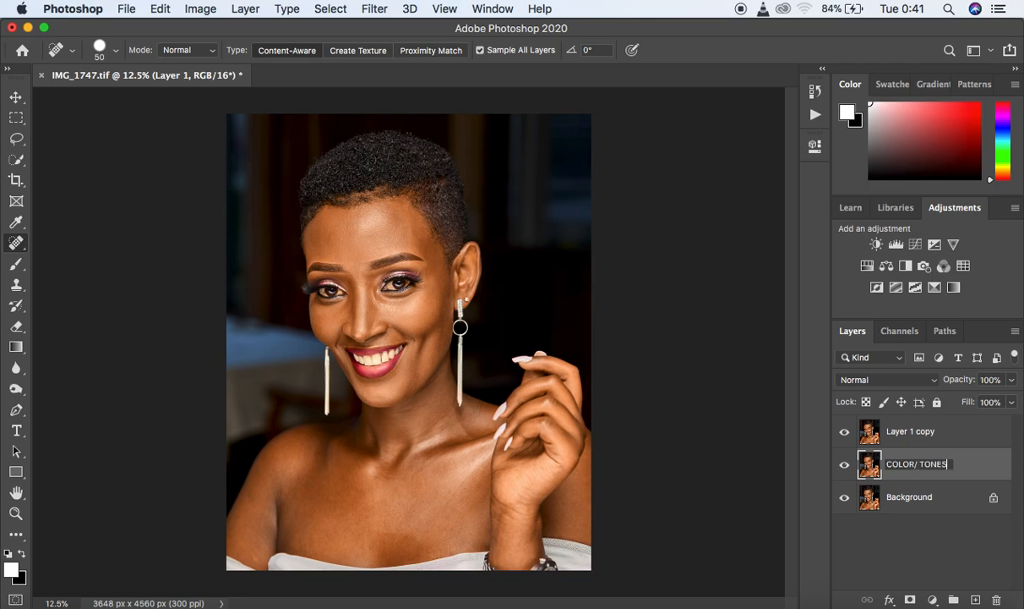
type("/ LF")
- Rename the uppermost Background copy as TEXTURE/ HF
double_click(901, 431)
type("TEXT")
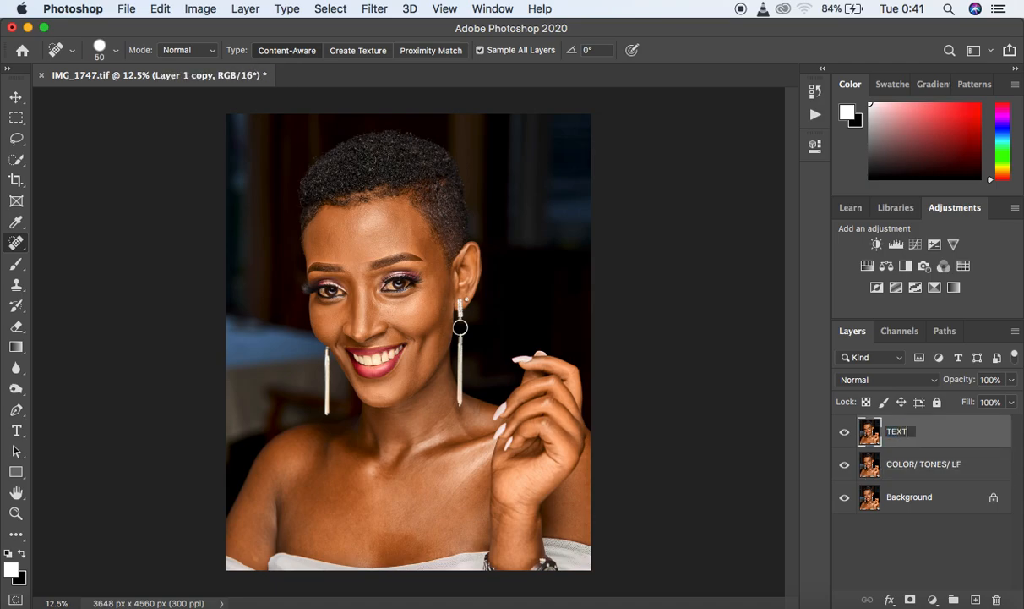
type("URE/ HF")
key("Return")
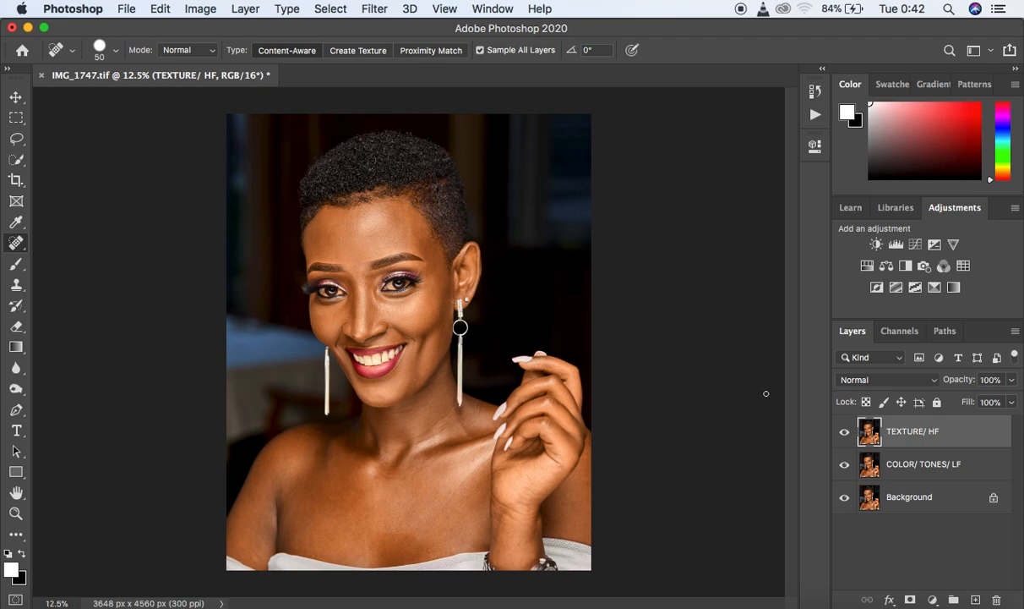
- Hide the TEXTURE/ HF layer and make COLOR/ TONES/ LF the active layer
left_click(846, 435)
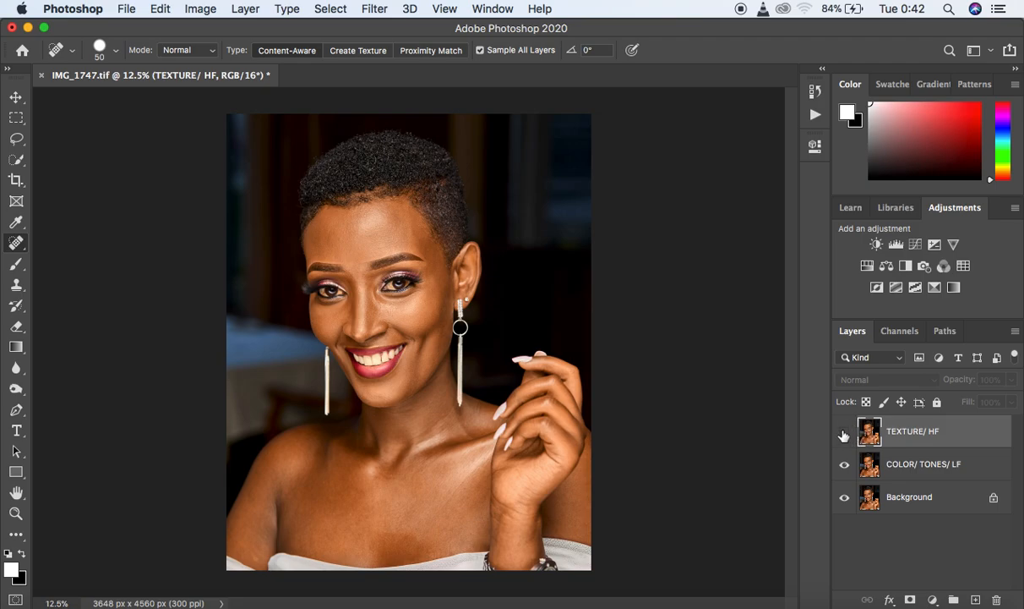
left_click(845, 432)
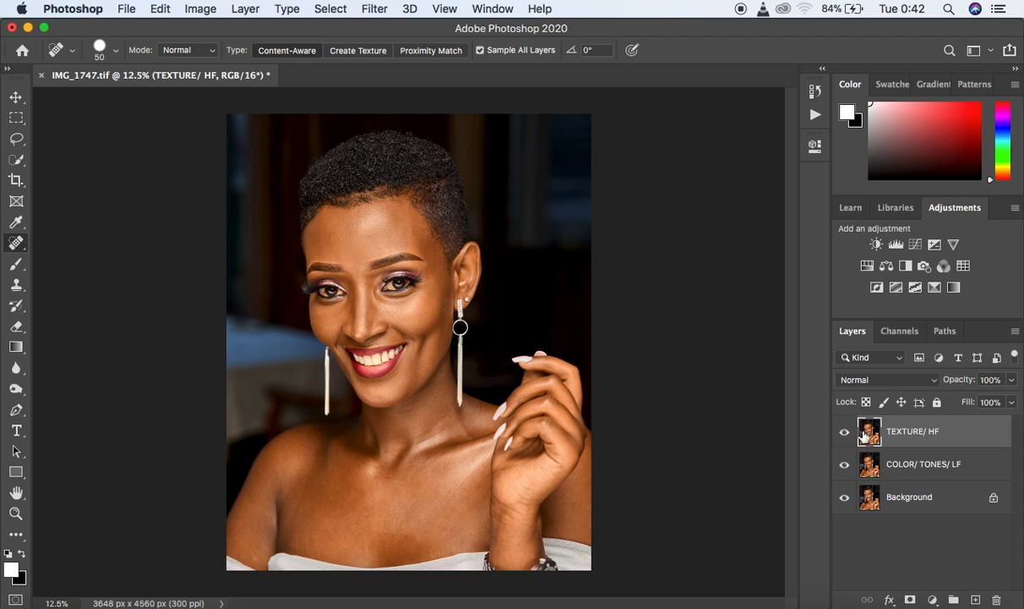
left_click(846, 434)
left_click(979, 466)
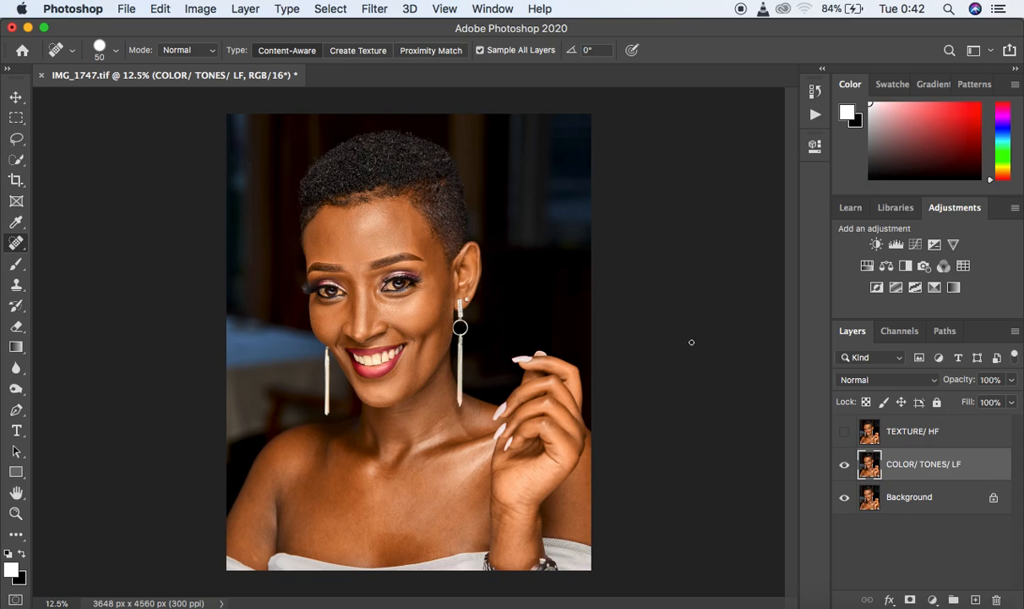
- Start a Gaussian Blur on the COLOR/ TONES/ LF layer with the radius lowered to 0.1 pixels
left_click(376, 9)
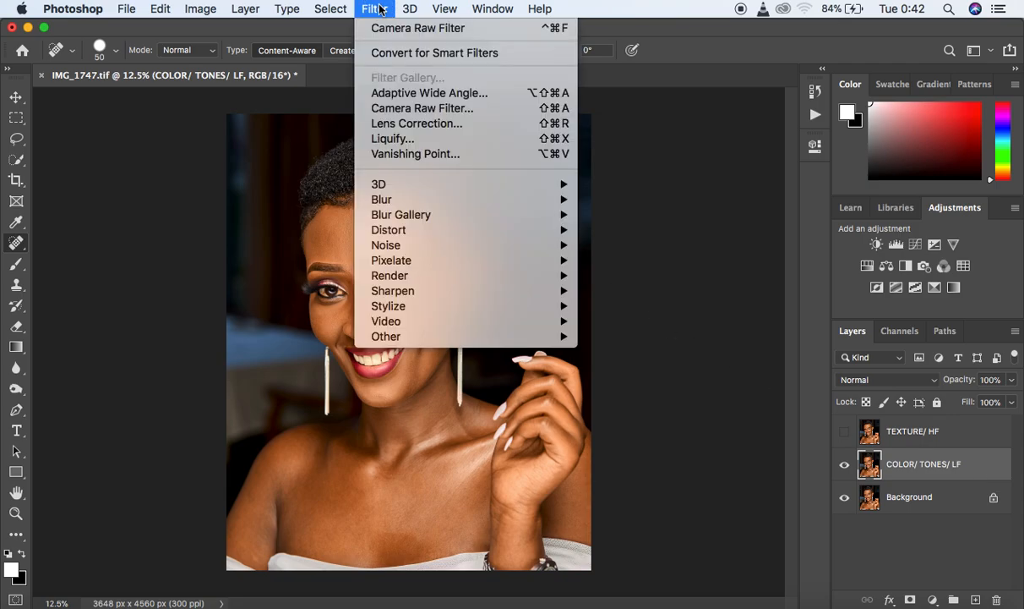
left_click(797, 459)
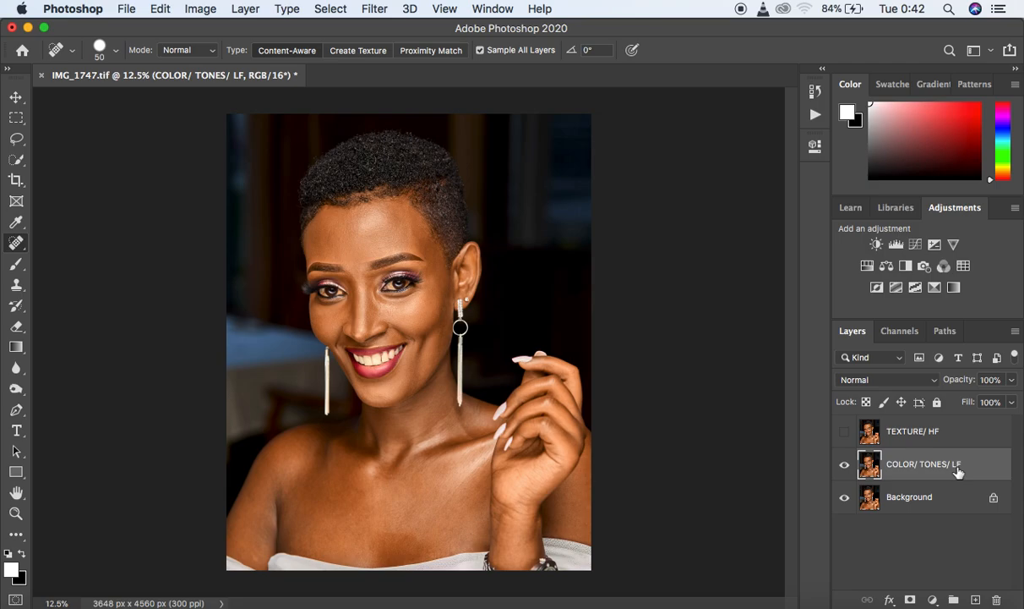
left_click(375, 10)
mouse_move(431, 207)
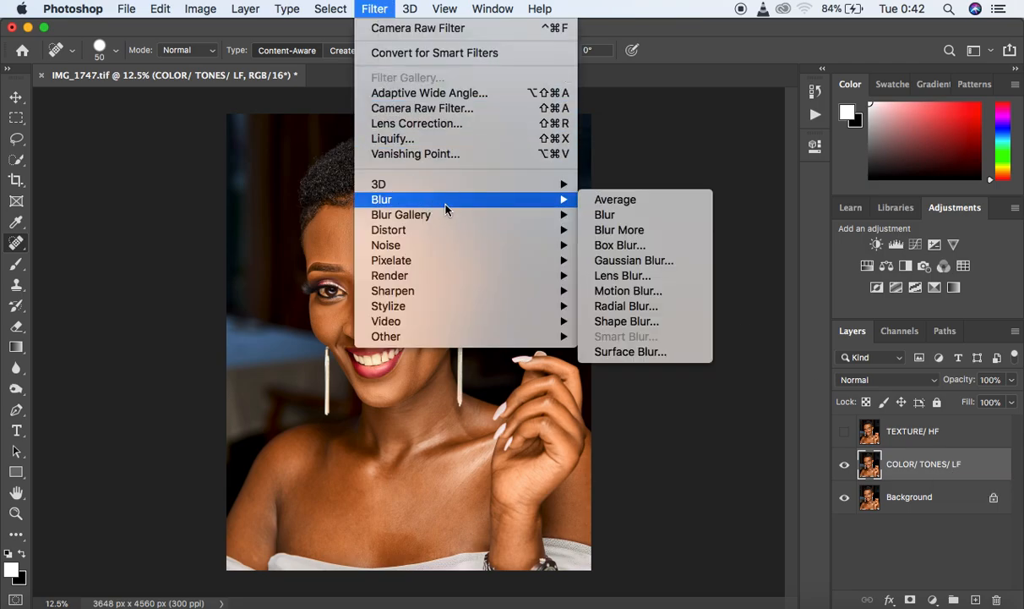
left_click(643, 261)
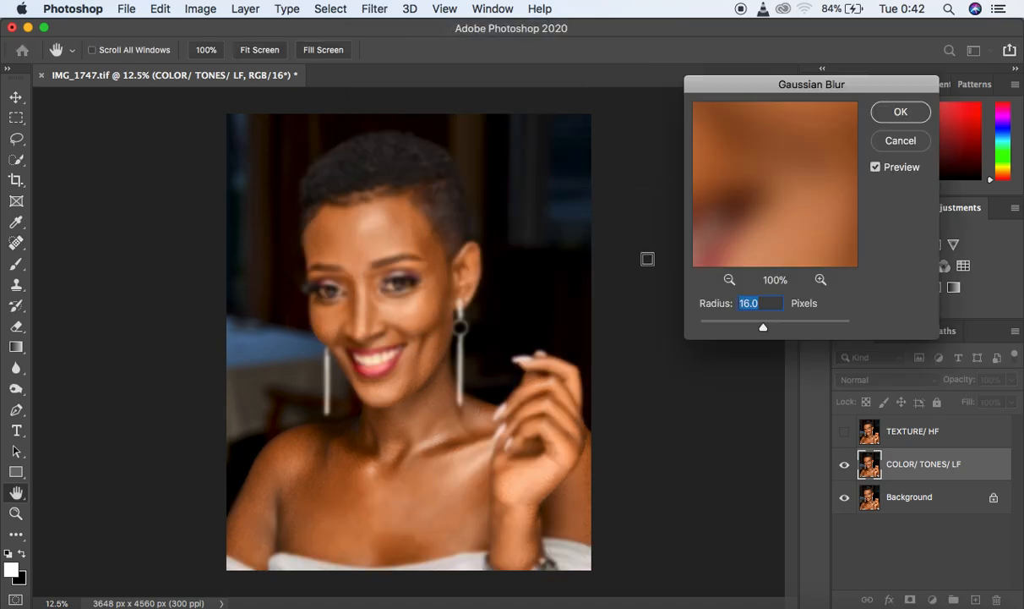
left_click_drag(764, 327, 694, 328)
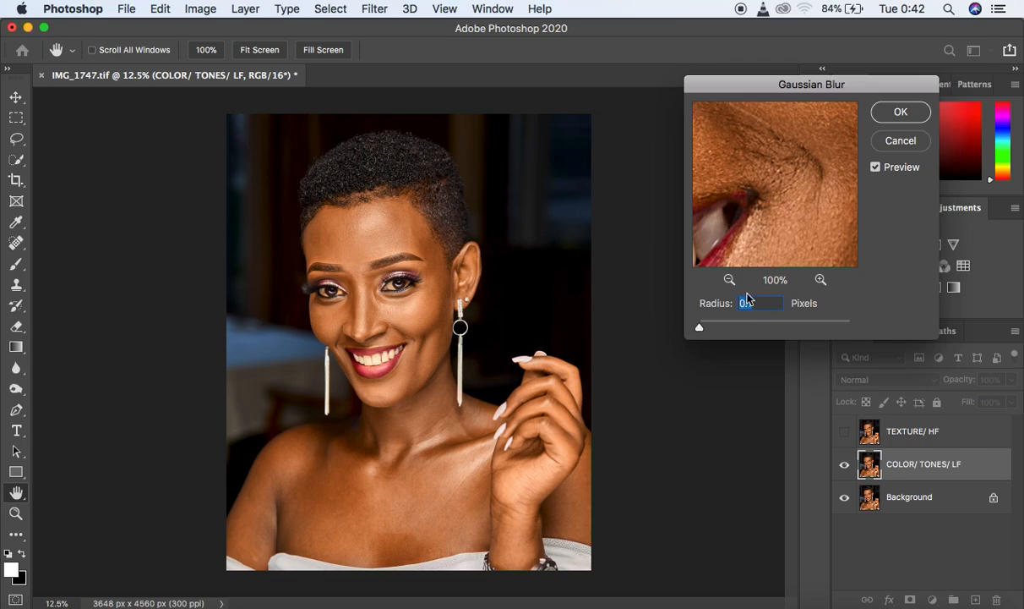
- Examine the skin texture on the face in the Gaussian Blur preview, framing the cheek below the eye at 33%
left_click(758, 169)
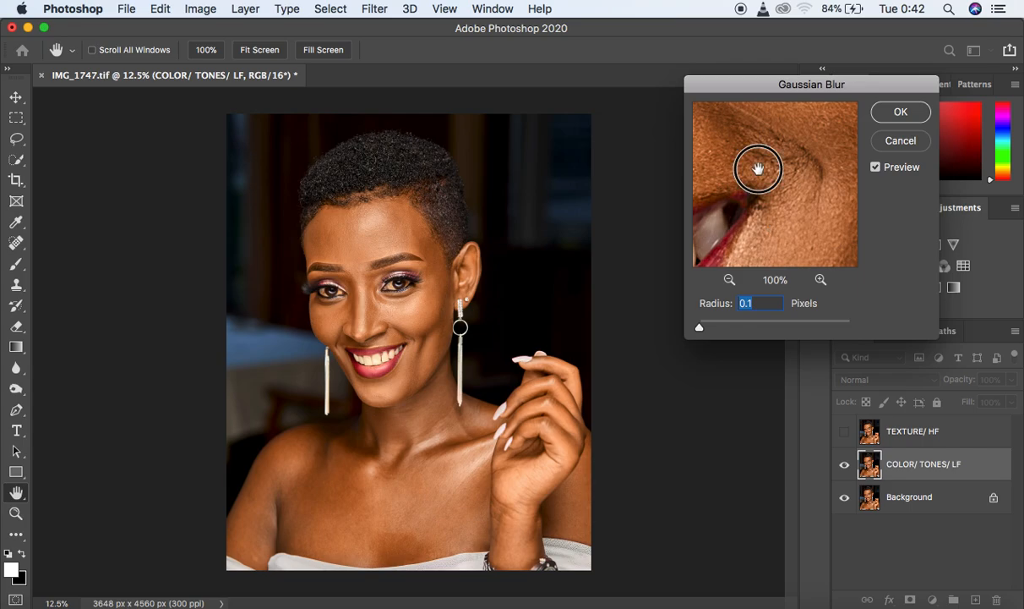
left_click_drag(759, 169, 808, 237)
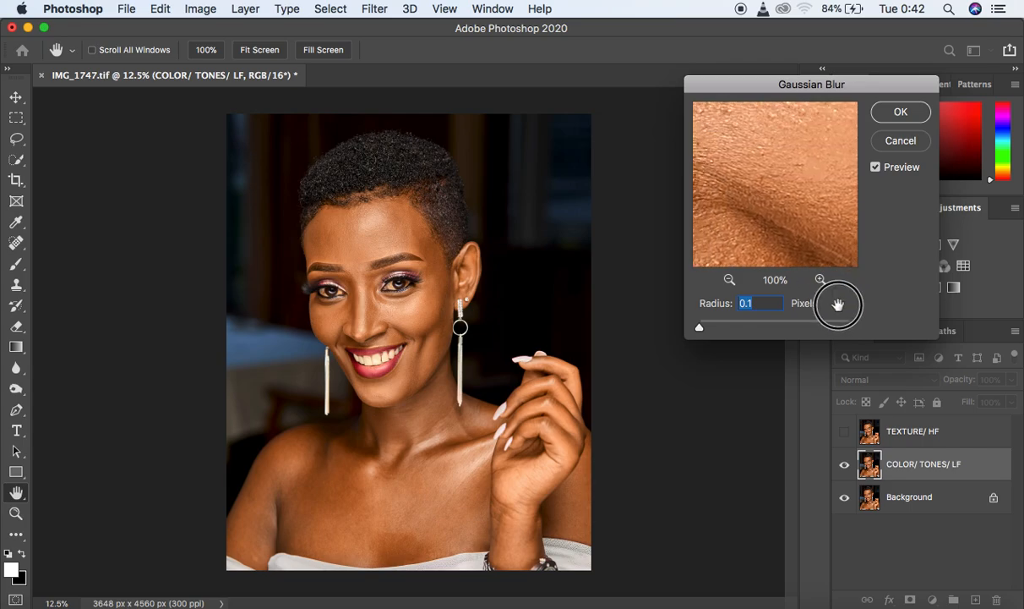
left_click(730, 283)
left_click(729, 284)
left_click(729, 283)
left_click(730, 283)
left_click(730, 283)
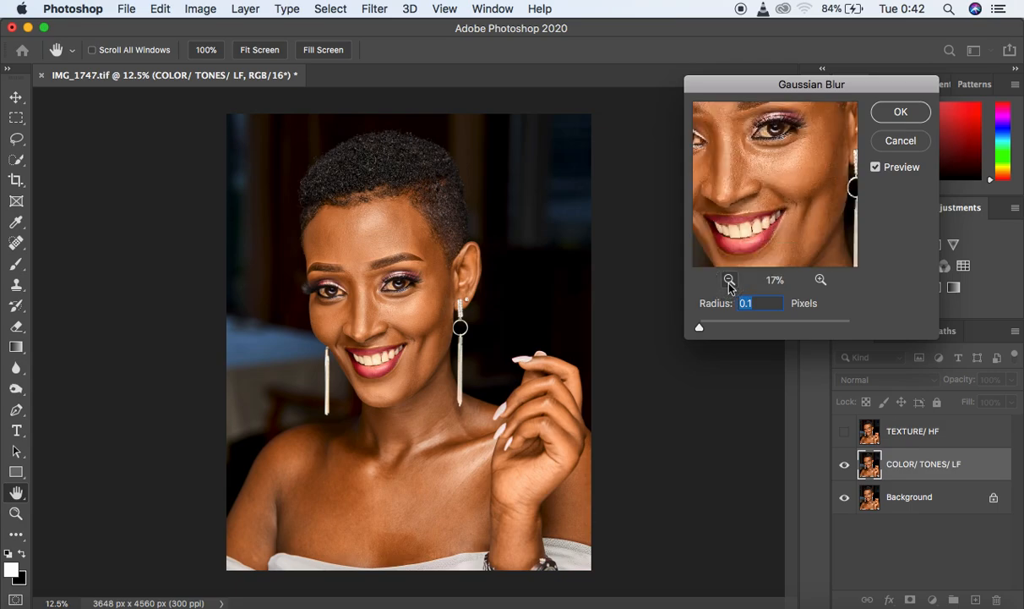
left_click_drag(752, 172, 766, 243)
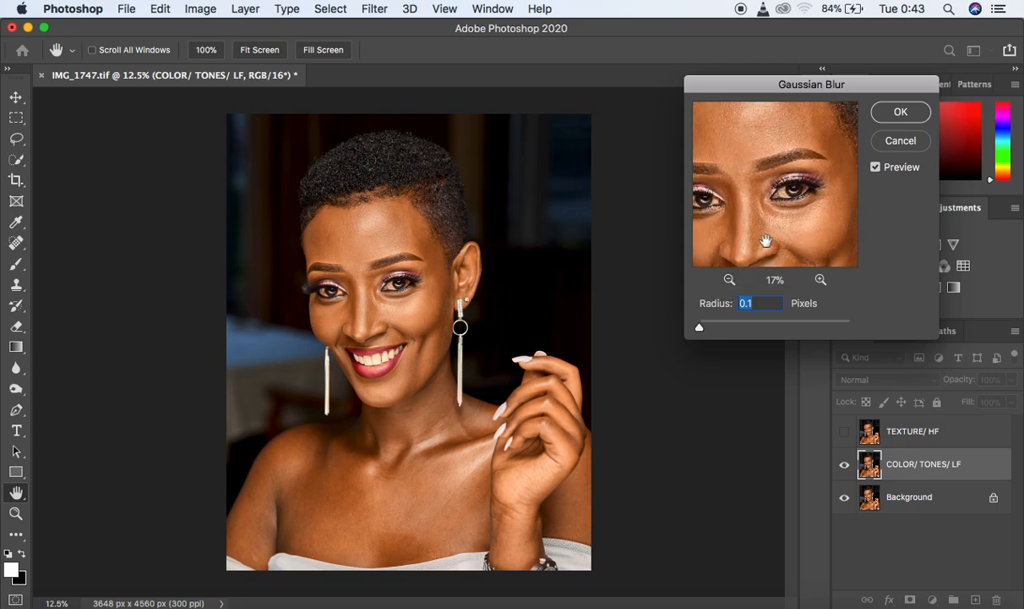
left_click(820, 280)
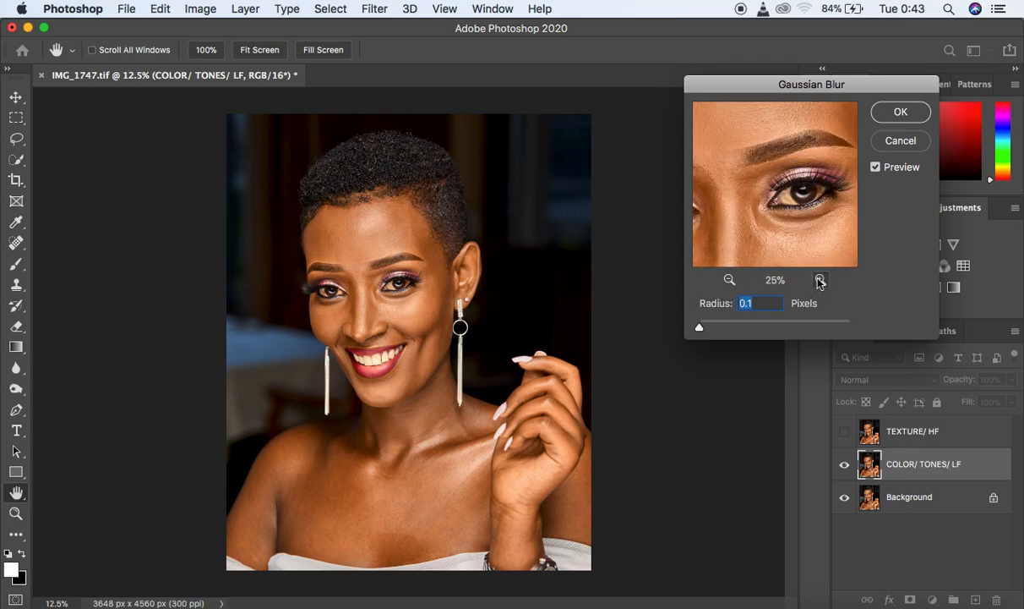
left_click_drag(777, 221, 777, 131)
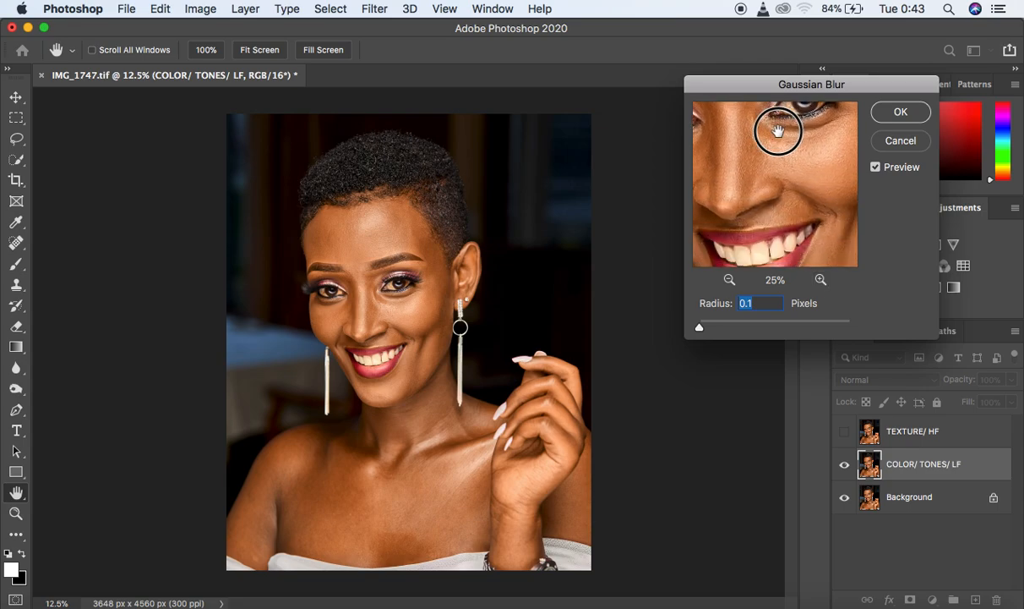
left_click(822, 281)
left_click_drag(811, 175, 798, 210)
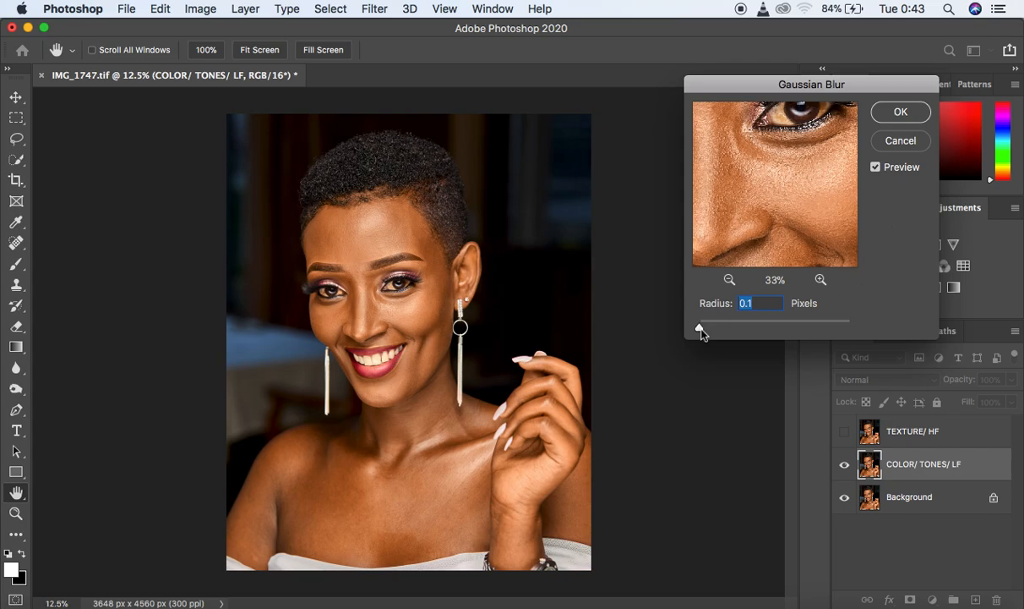
- Raise the Gaussian Blur radius gradually while checking the skin in the preview, and apply the blur at 9.0 pixels
left_click_drag(700, 329, 725, 328)
left_click_drag(785, 198, 768, 194)
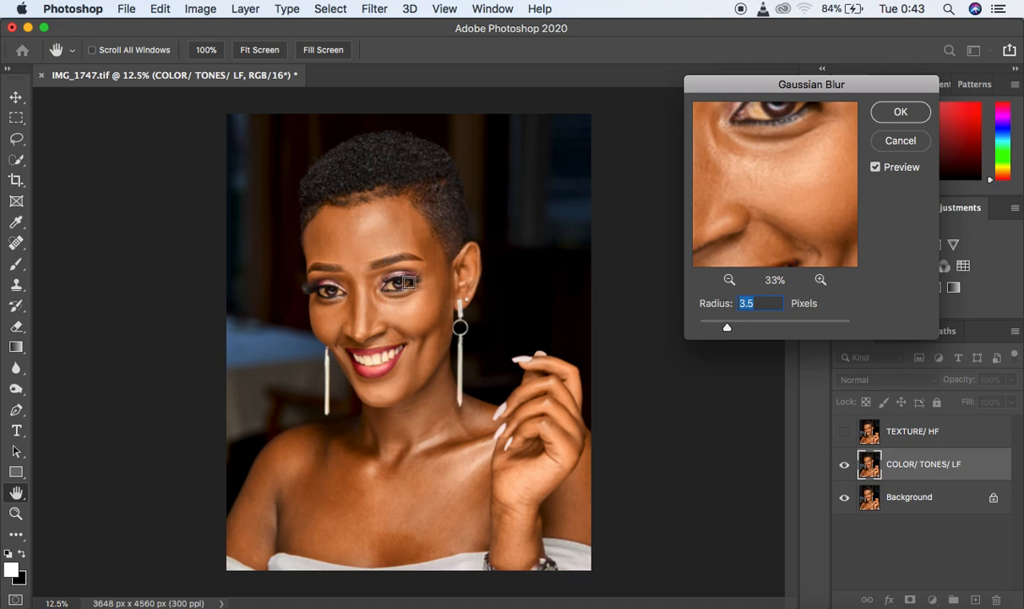
left_click_drag(727, 328, 755, 332)
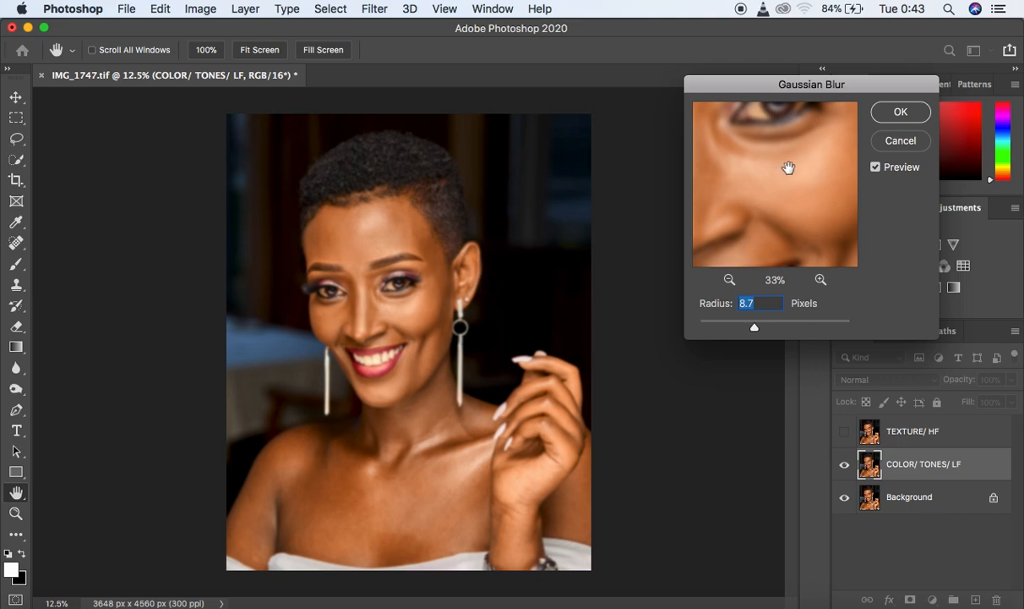
left_click_drag(787, 160, 788, 173)
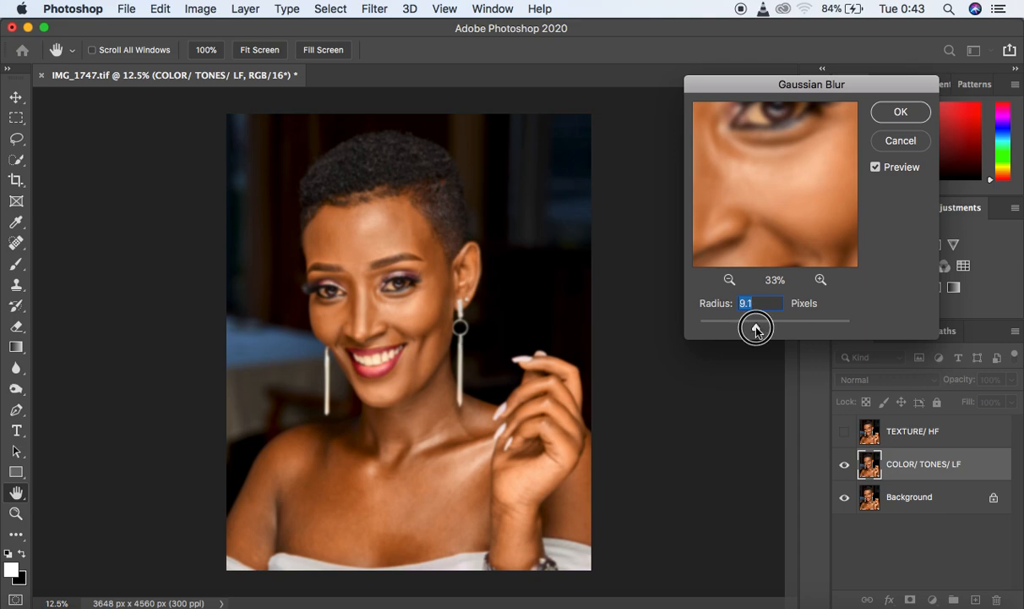
type("09")
key("BackSpace")
key("BackSpace")
type("9")
mouse_move(812, 133)
left_mouse_down()
mouse_move(817, 213)
mouse_move(759, 201)
mouse_move(807, 114)
mouse_move(783, 188)
mouse_move(759, 77)
mouse_move(772, 176)
mouse_move(684, 178)
mouse_move(817, 156)
mouse_move(796, 137)
mouse_move(799, 125)
left_mouse_up()
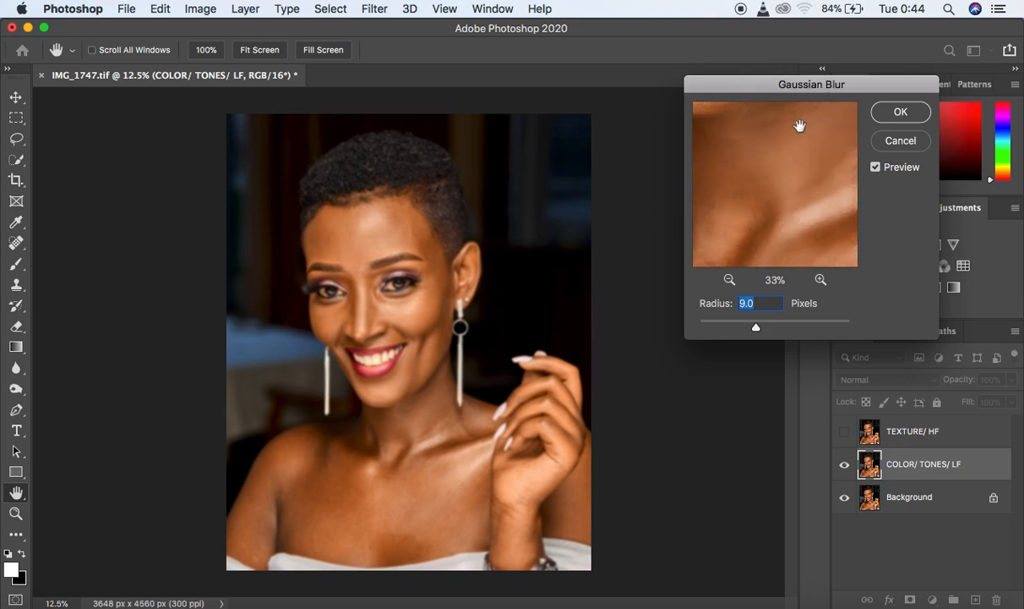
left_click(902, 113)
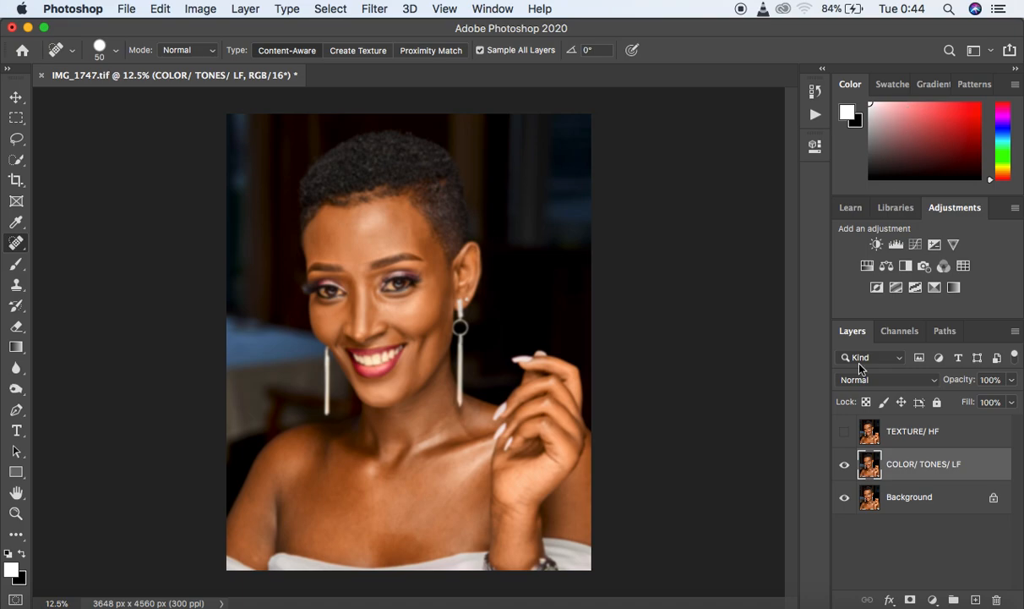
- Make the TEXTURE/ HF layer active and visible, and open Apply Image for it
left_click(967, 438)
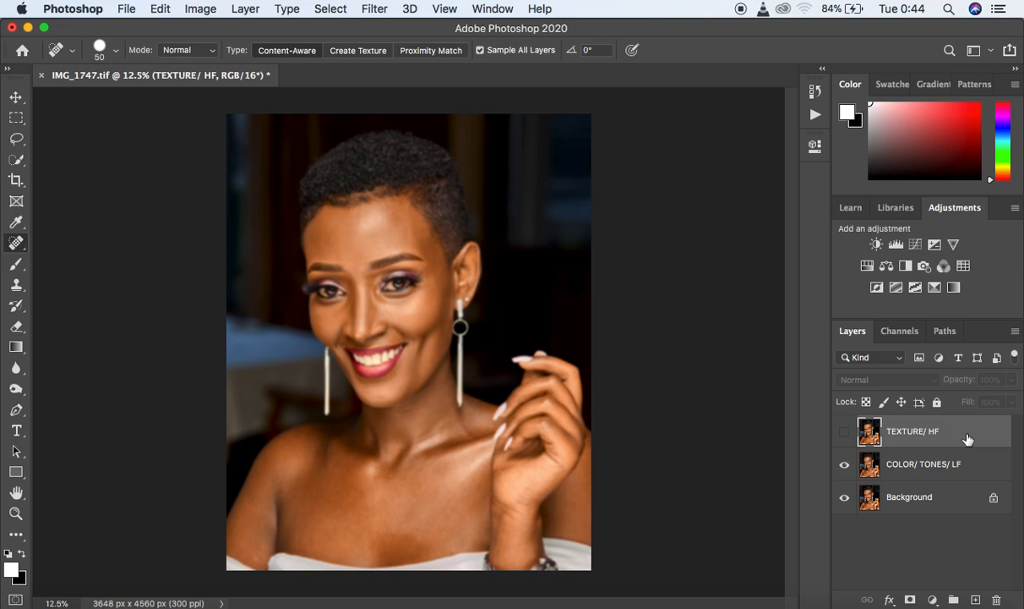
left_click(844, 432)
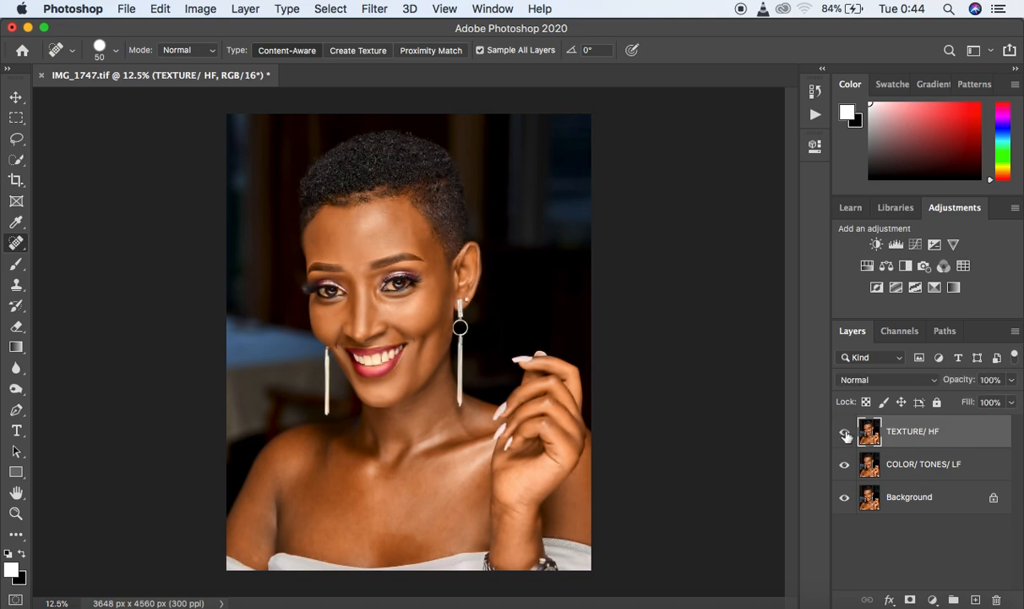
left_click(200, 12)
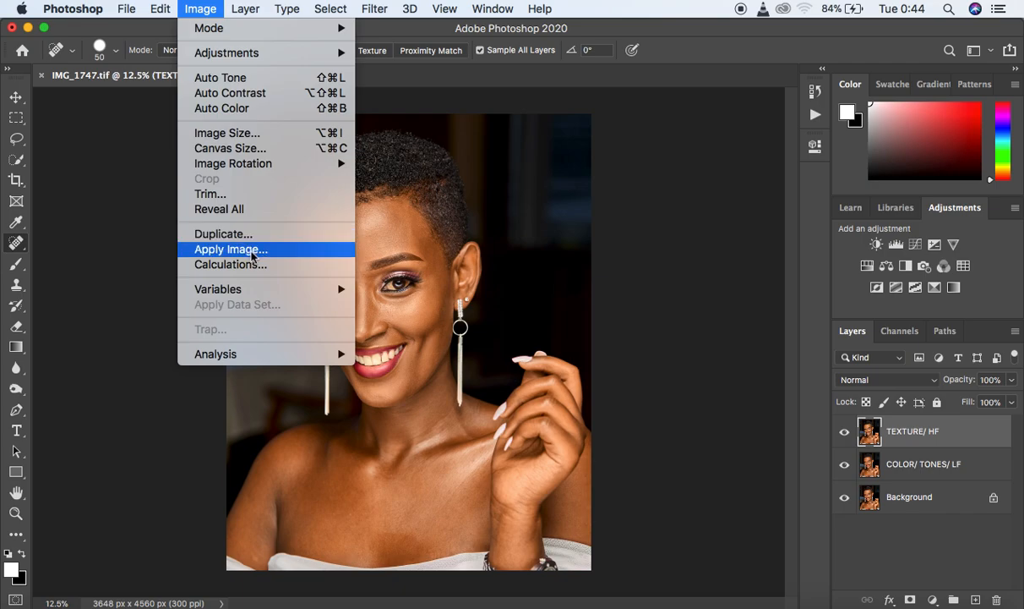
left_click(738, 322)
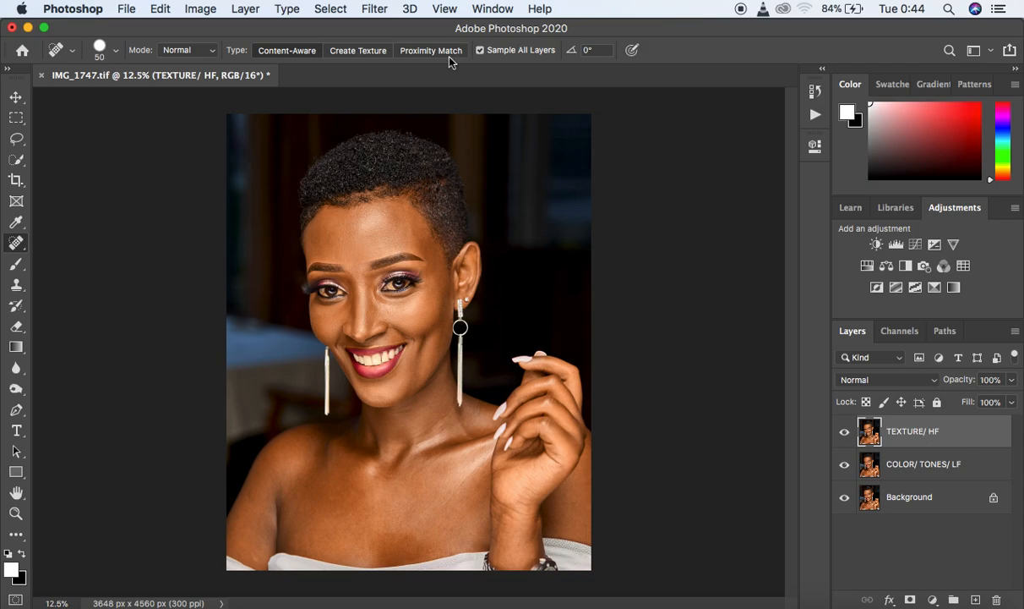
left_click(201, 10)
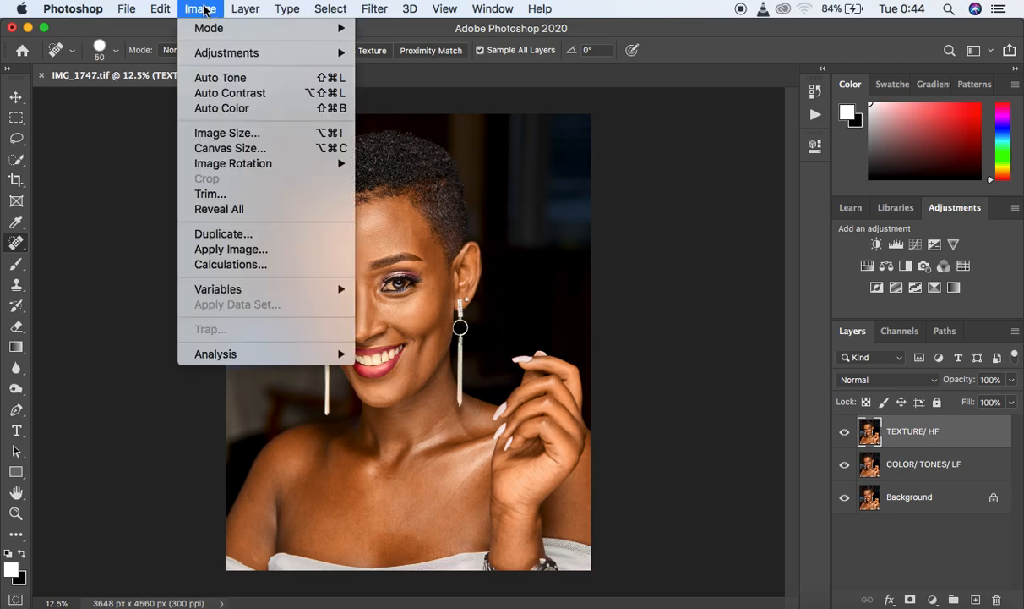
left_click(229, 248)
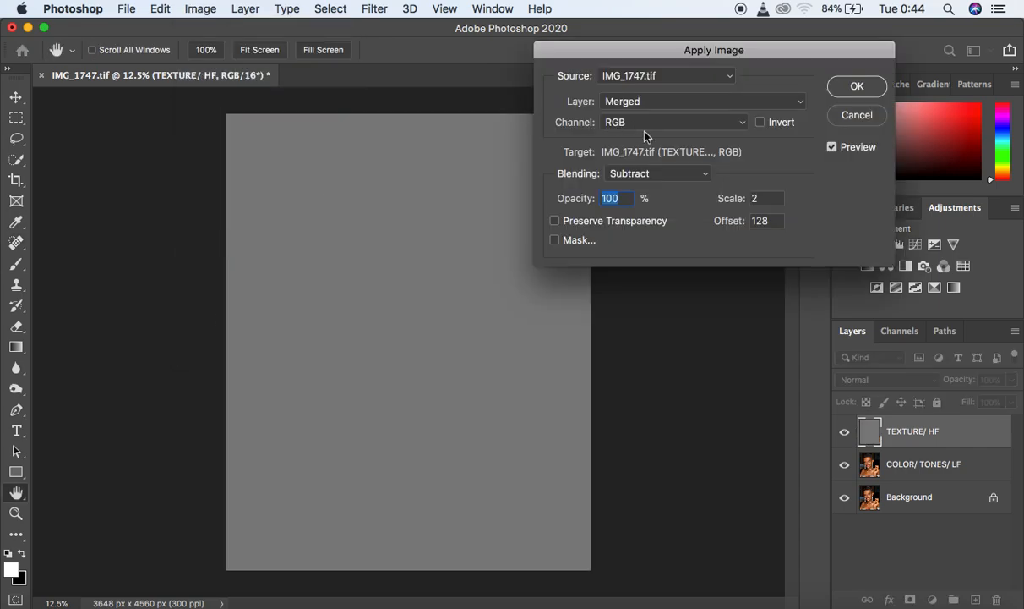
- Set Apply Image to use the COLOR/ TONES/ LF layer as its source with Subtract blending
left_click_drag(742, 54, 746, 111)
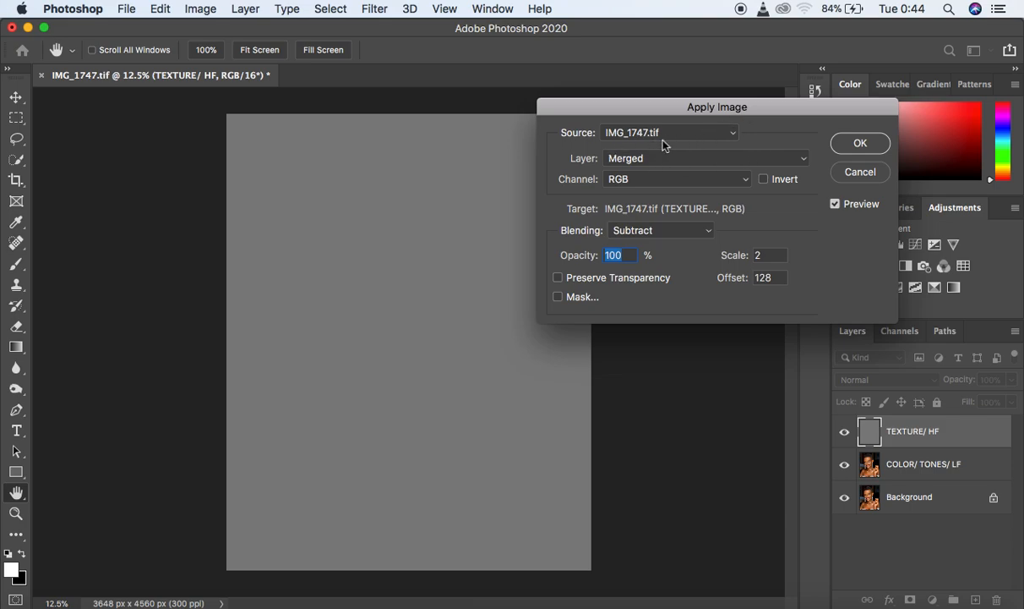
left_click_drag(736, 107, 729, 74)
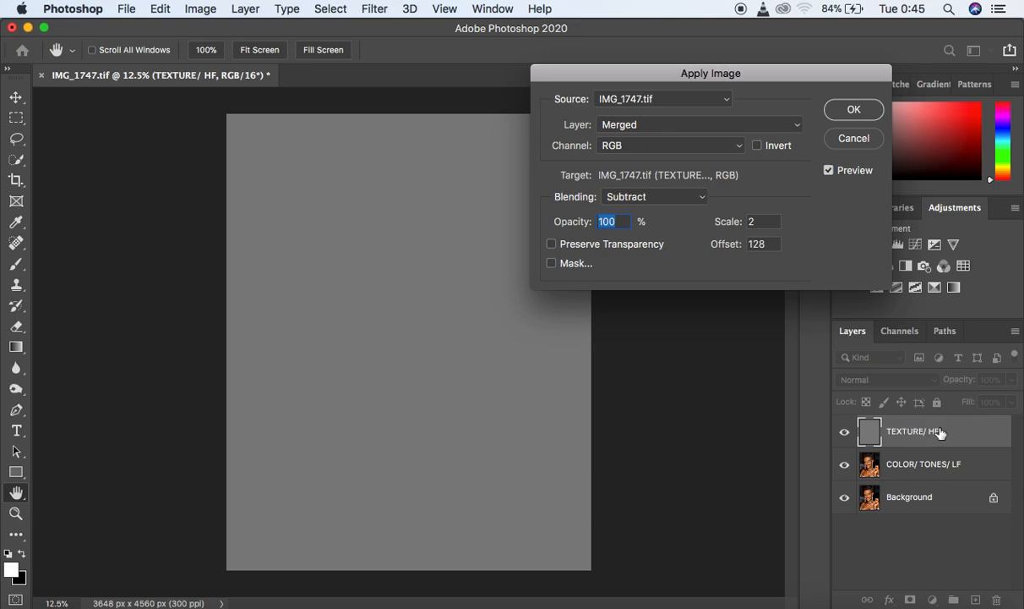
left_click(664, 129)
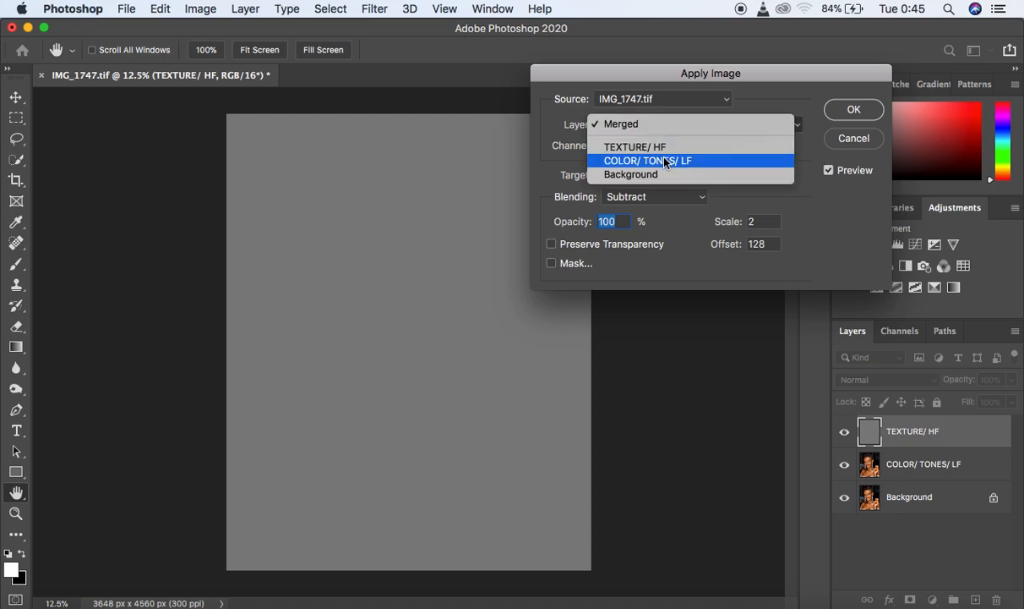
left_click(665, 161)
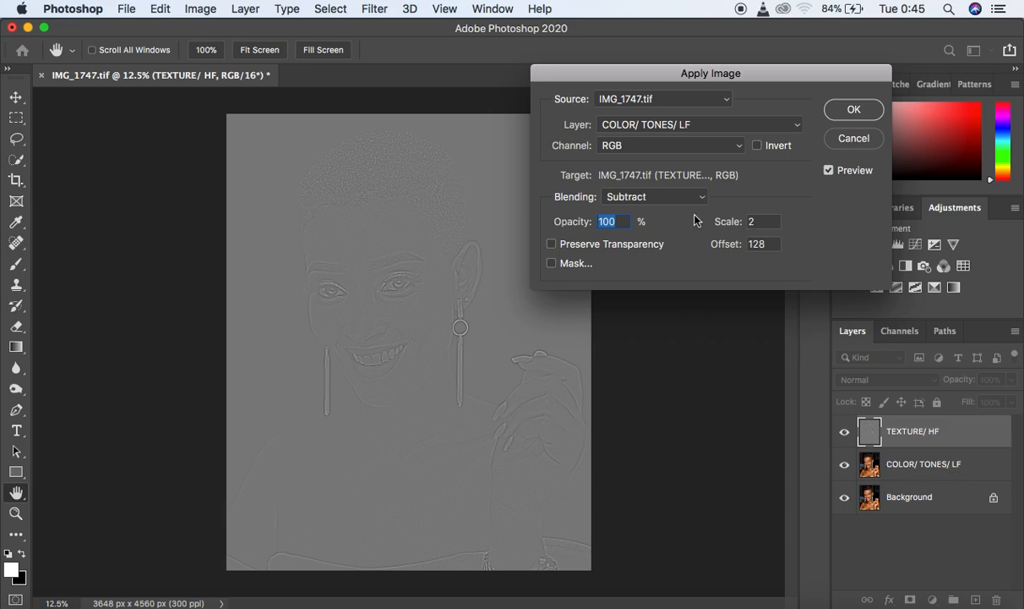
left_click(655, 196)
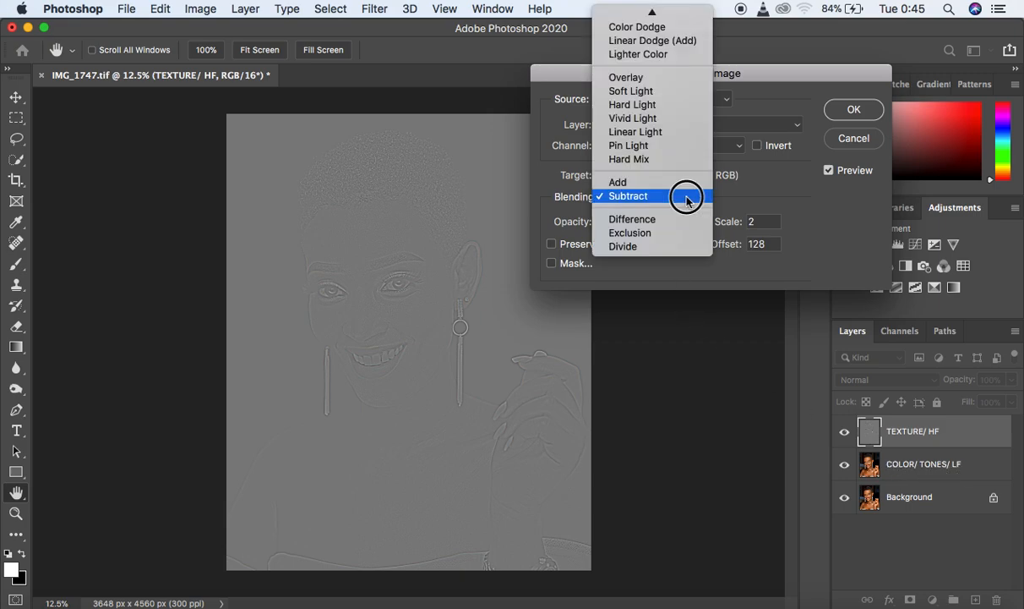
left_click(635, 199)
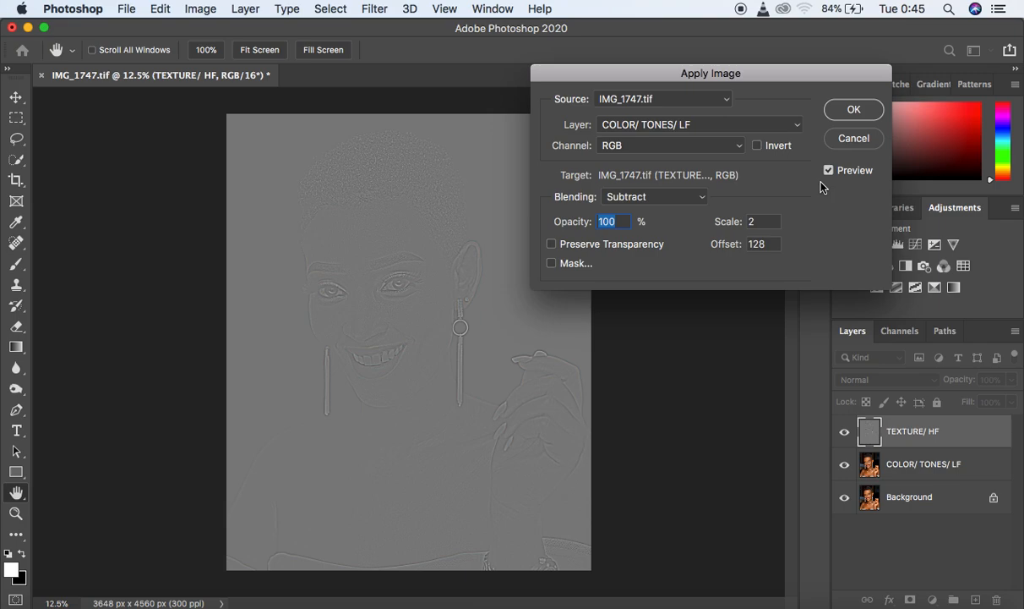
- Recheck the source layer and Subtract blending, and apply the image to the TEXTURE/ HF layer with scale 2 and offset 128
left_click(734, 132)
left_click(732, 127)
left_click(645, 124)
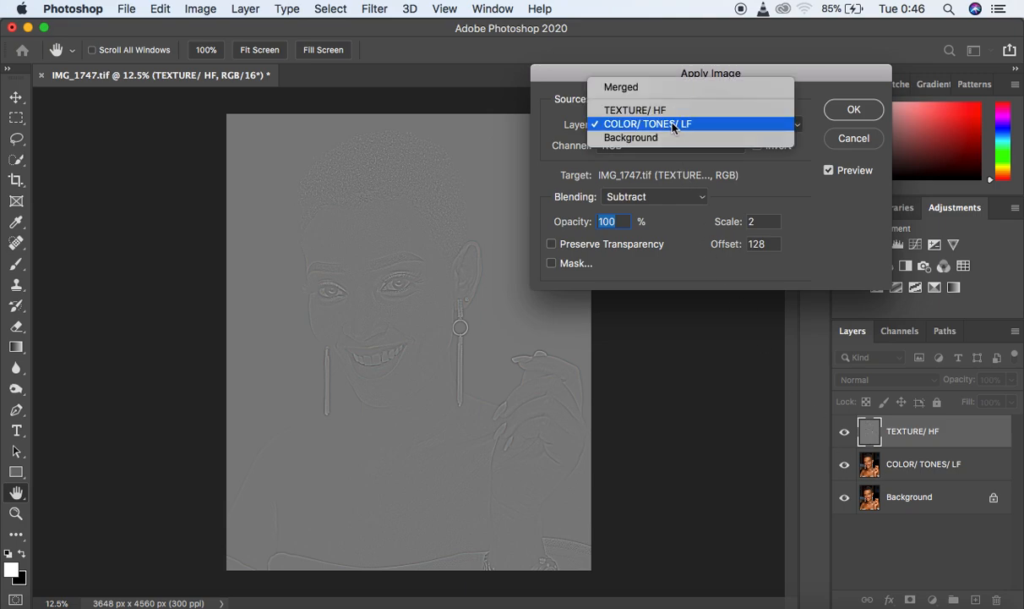
left_click(668, 125)
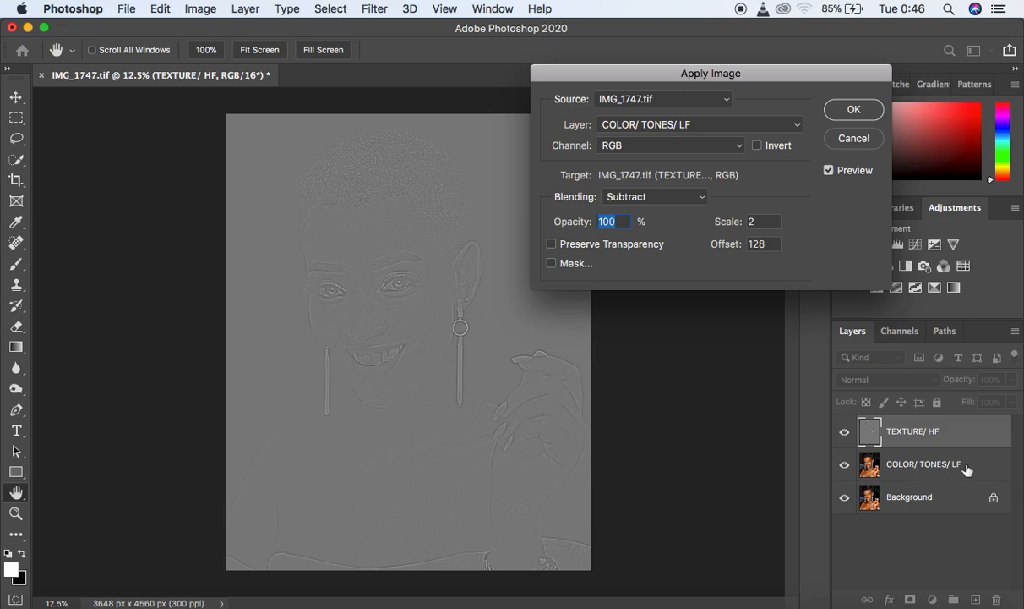
left_click(655, 197)
left_click(626, 196)
left_click(853, 110)
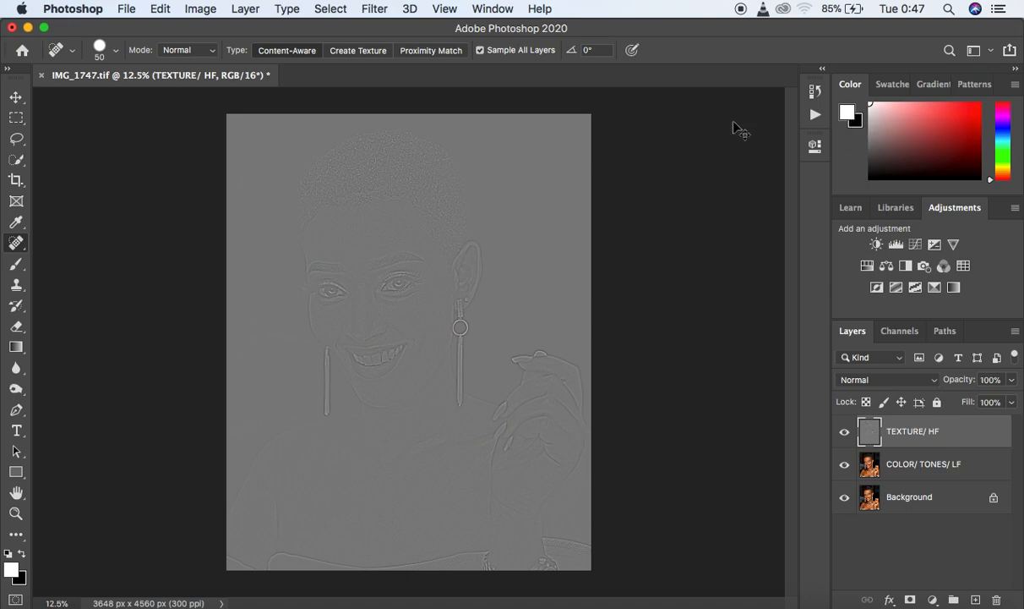
- Inspect the extracted skin texture up close and set the TEXTURE/ HF layer's blend mode to Linear Light
key("super+equal")
key("super+equal")
key("super+equal")
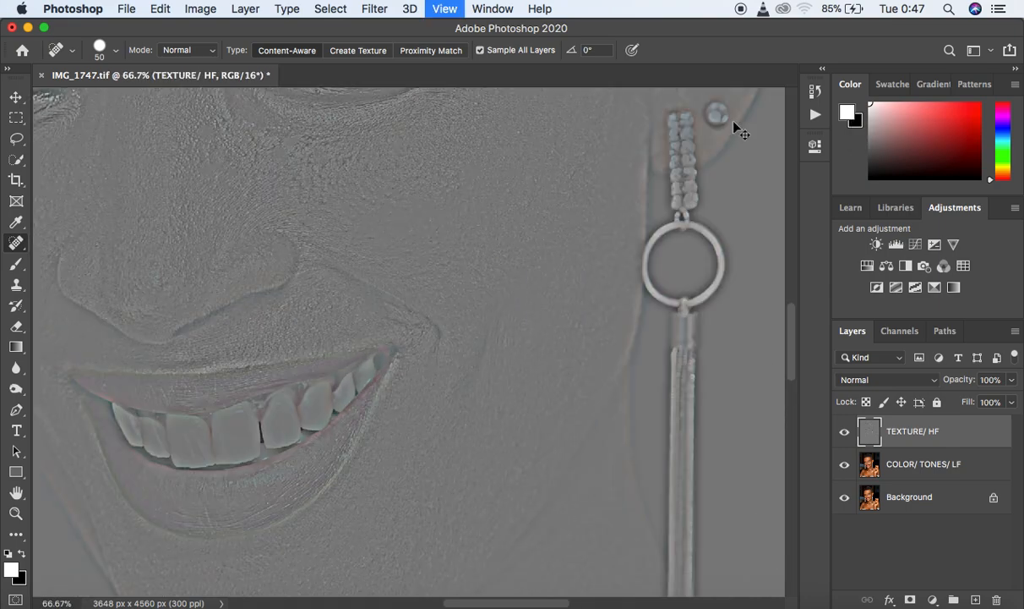
key("super+minus")
key("super+minus")
key("super+minus")
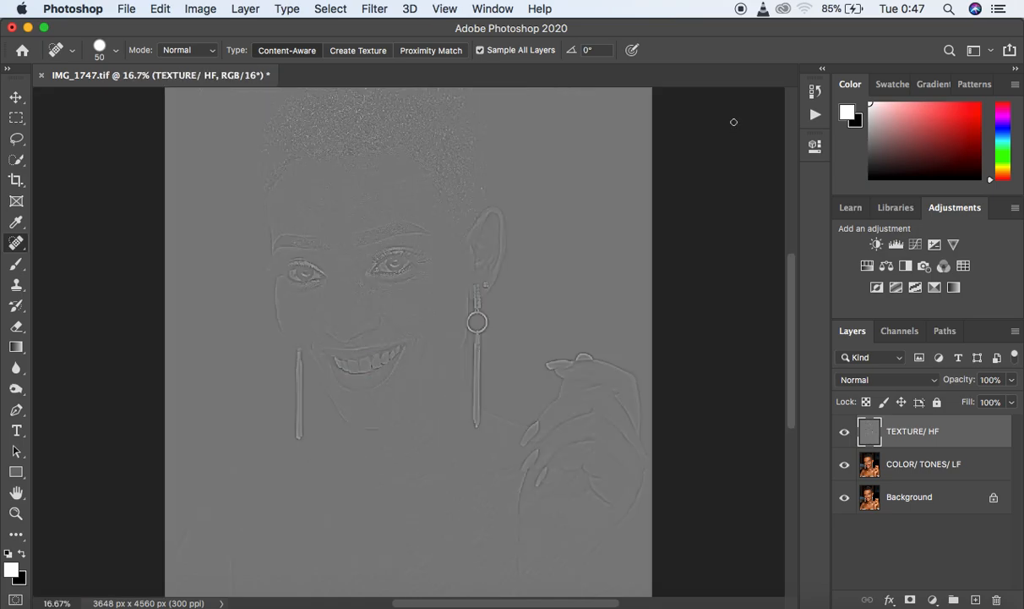
left_click(878, 382)
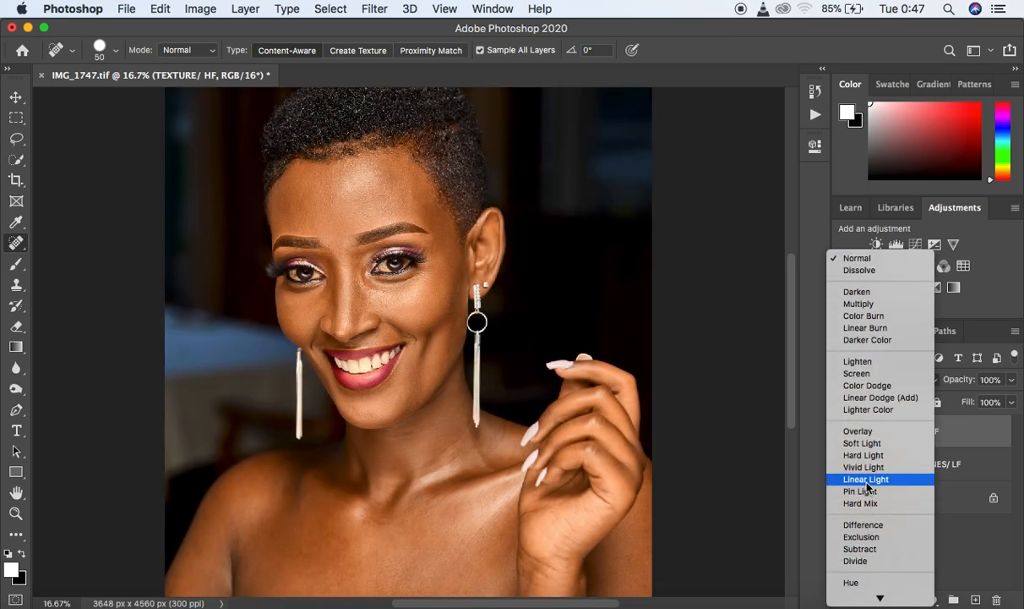
left_click(867, 481)
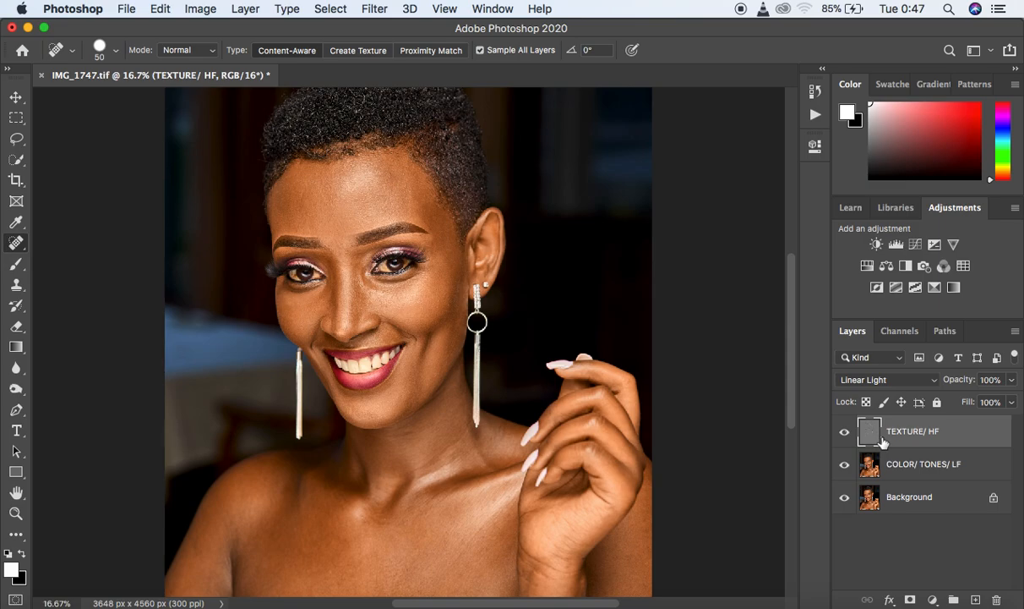
- Group the TEXTURE/ HF and COLOR/ TONES/ LF layers and name the group FREQUENCY SEPARATION
left_click(979, 467, "shift")
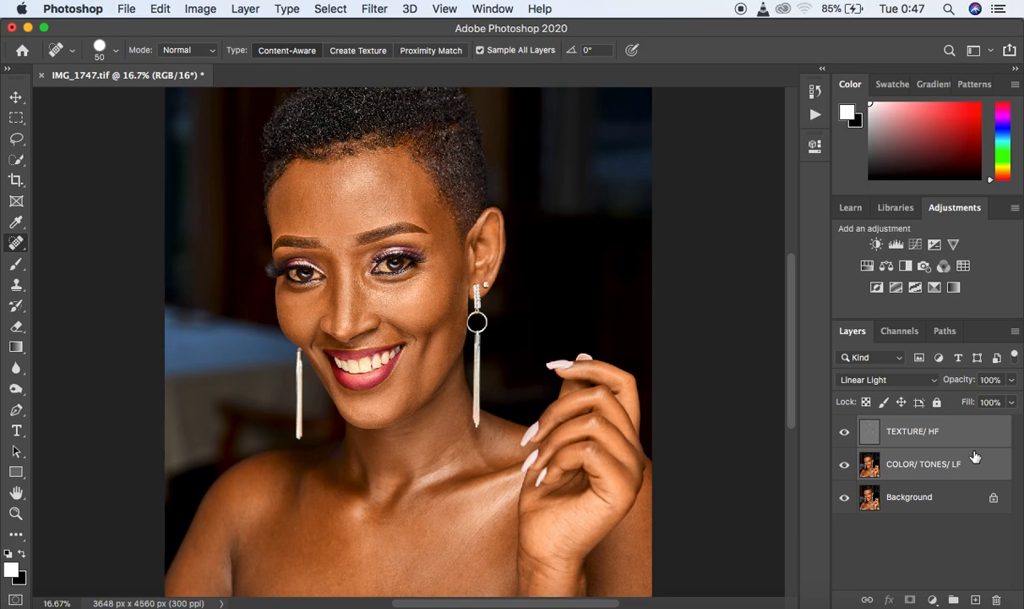
key("super+g")
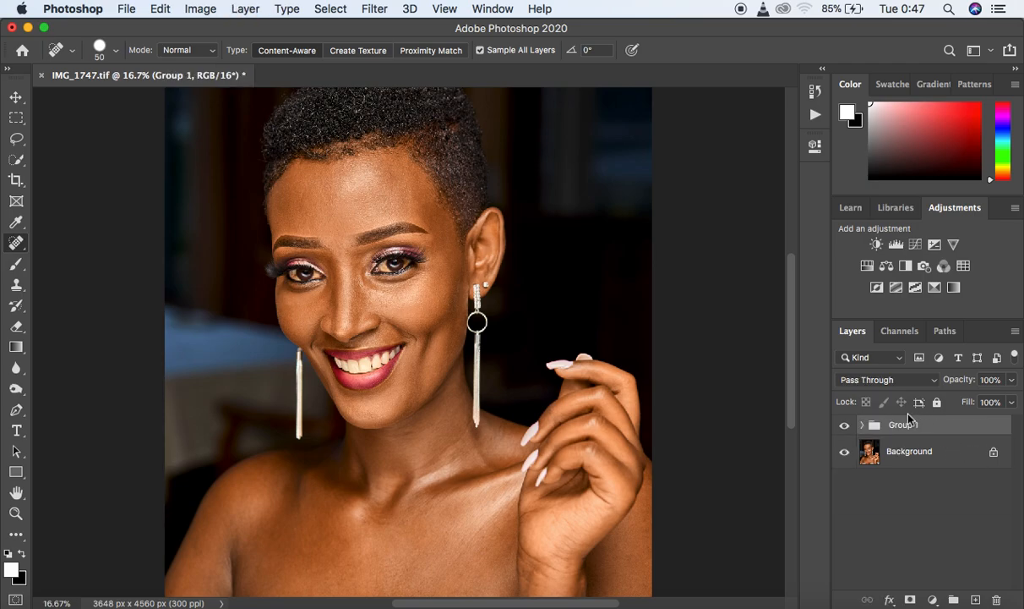
key("super+z")
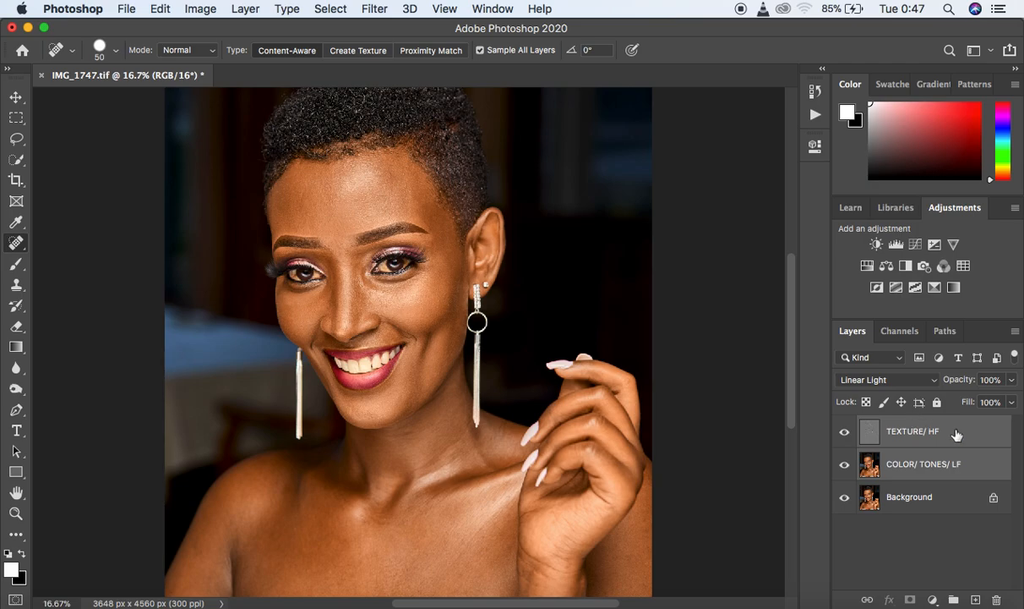
left_click_drag(966, 437, 955, 600)
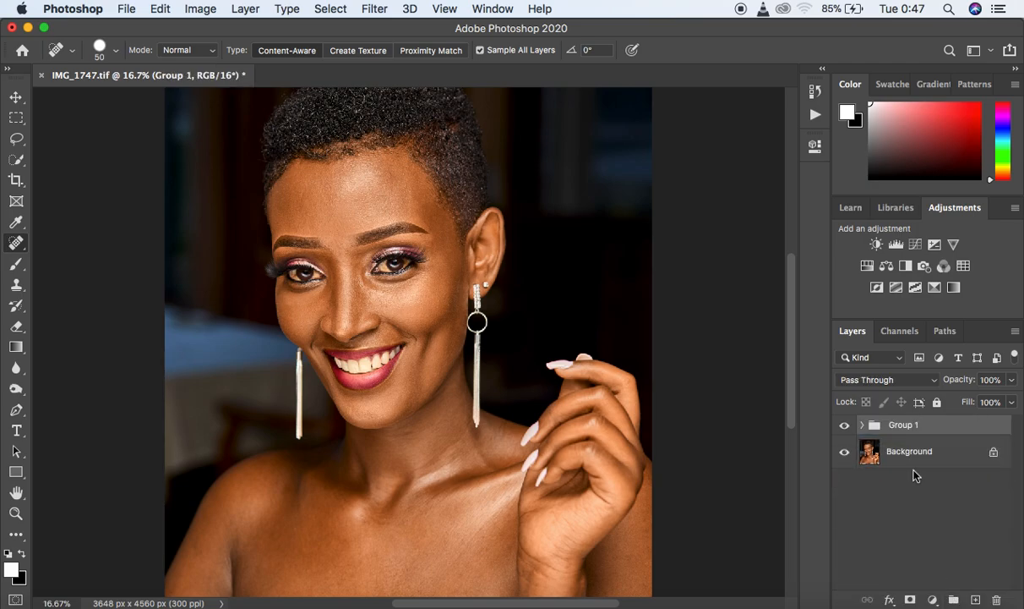
double_click(903, 424)
type("FREQUENC")
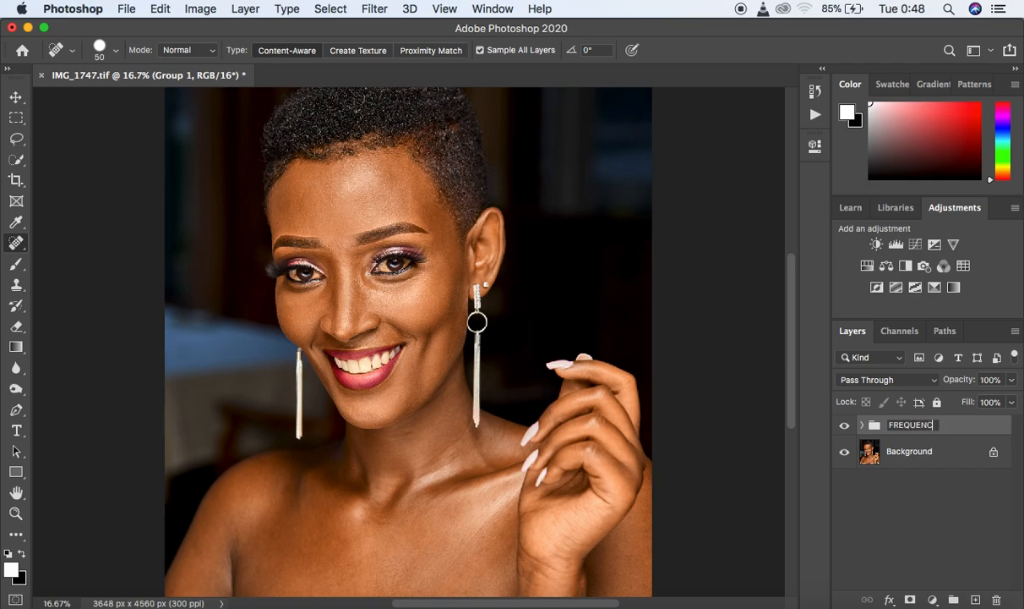
type("Y SEPARATION")
key("Return")
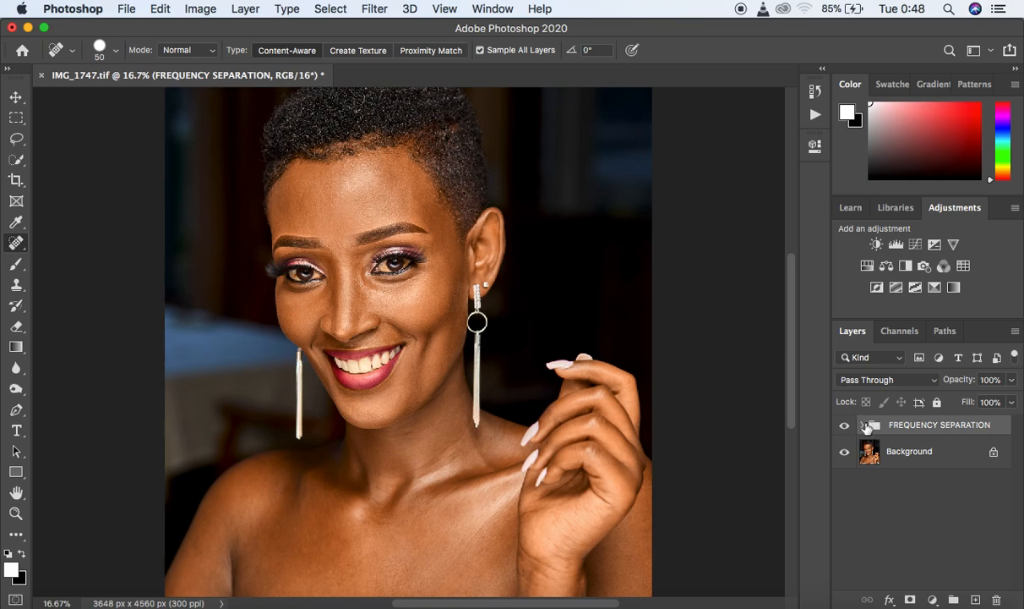
- Compare the whole portrait with the FREQUENCY SEPARATION group hidden and shown, and check the layers inside the group
key("super+minus")
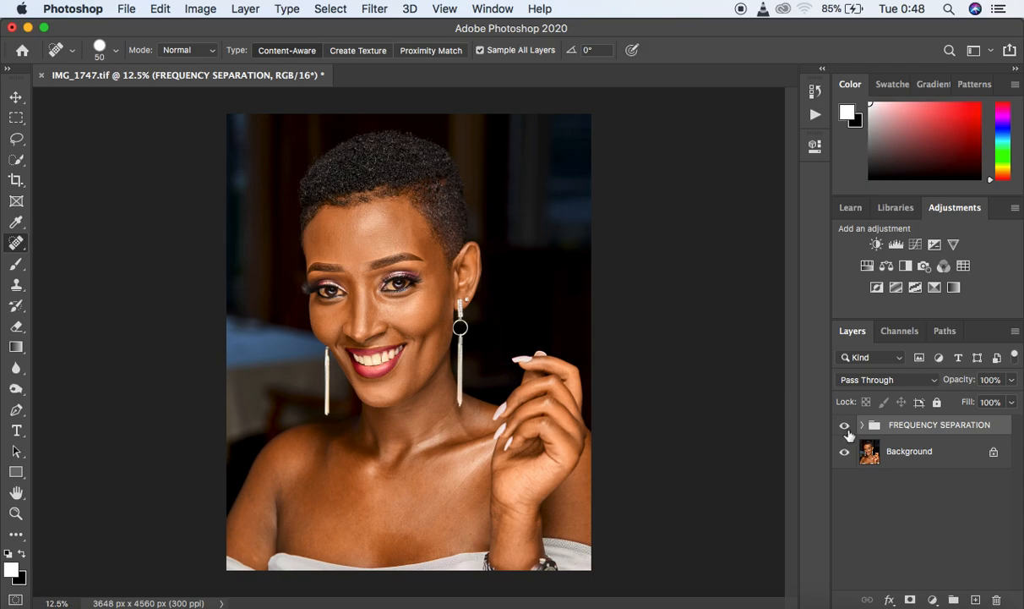
left_click(847, 430)
left_click(846, 428)
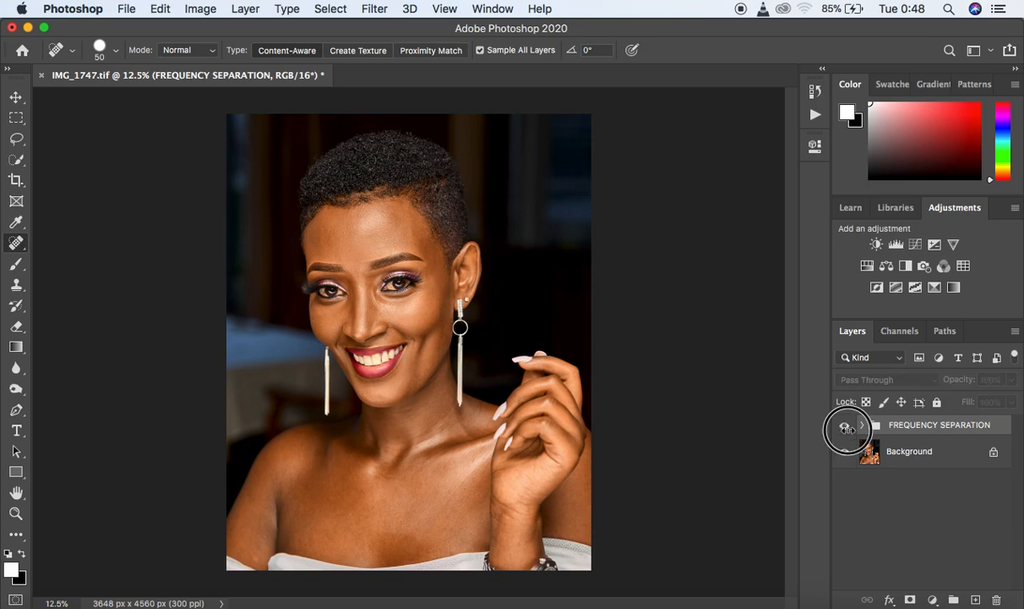
left_click(848, 431)
left_click(848, 431)
left_click(848, 430)
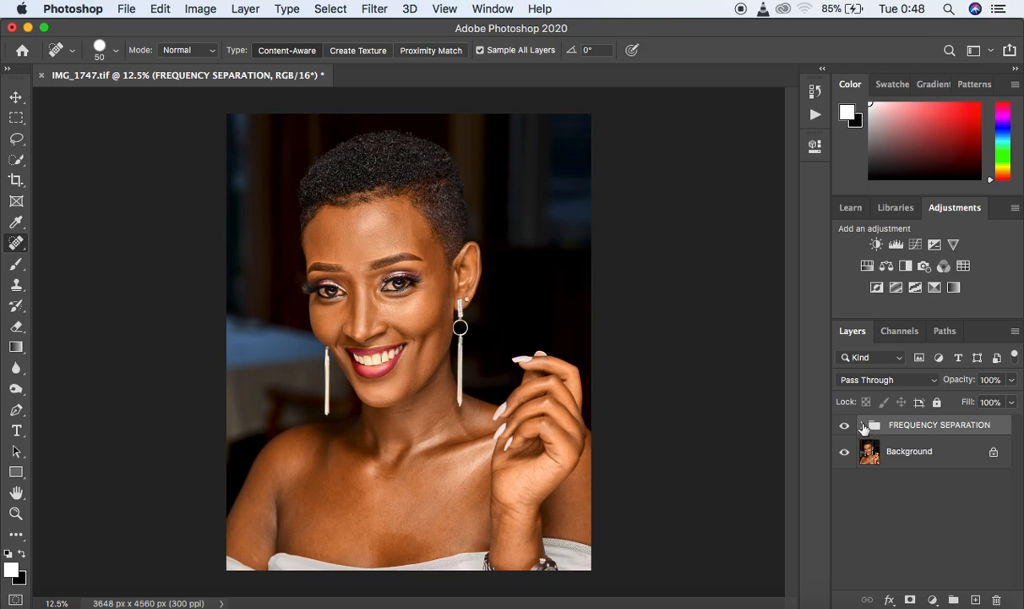
left_click(862, 425)
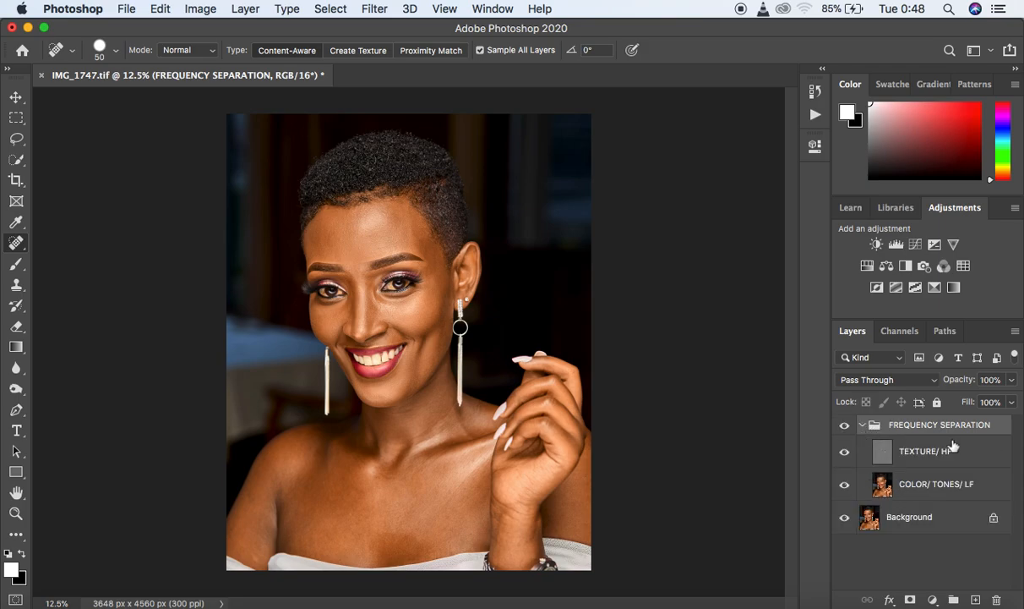
left_click(862, 425)
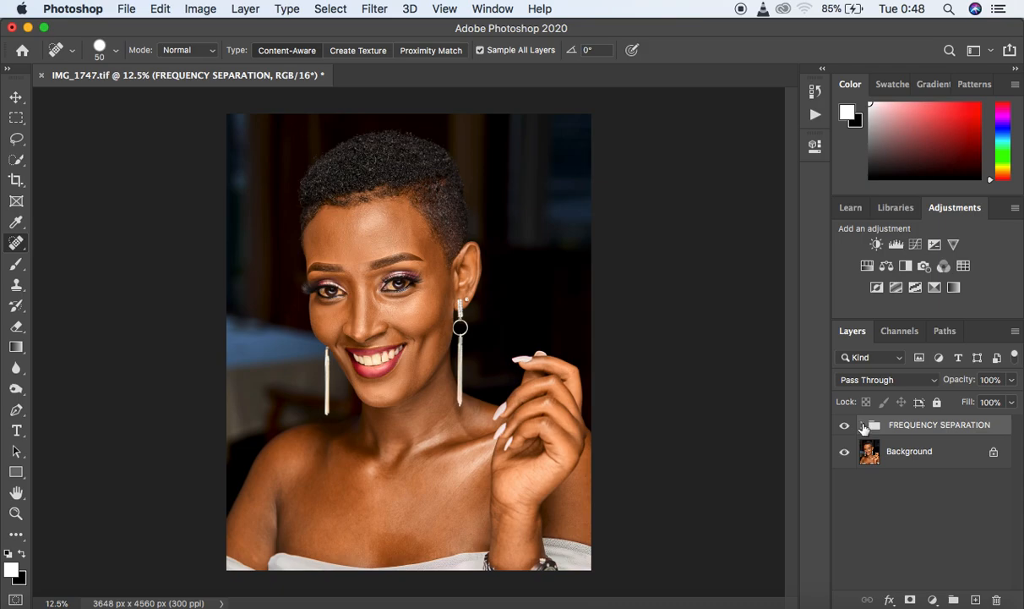
- Add a Black & White adjustment layer above TEXTURE/ HF inside the group, with Reds set to -15
left_click(863, 426)
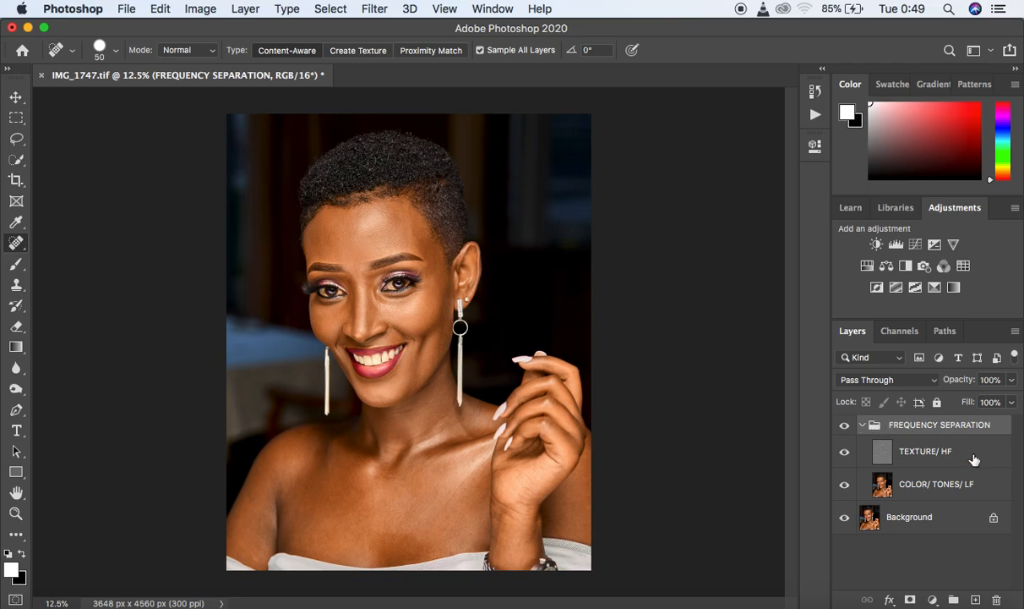
left_click(972, 457)
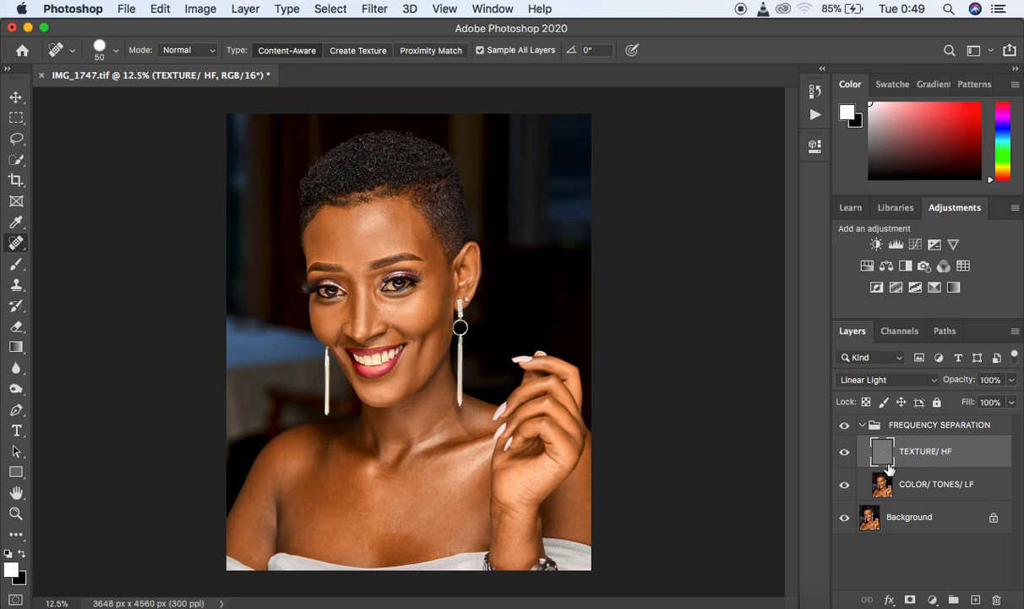
left_click(932, 599)
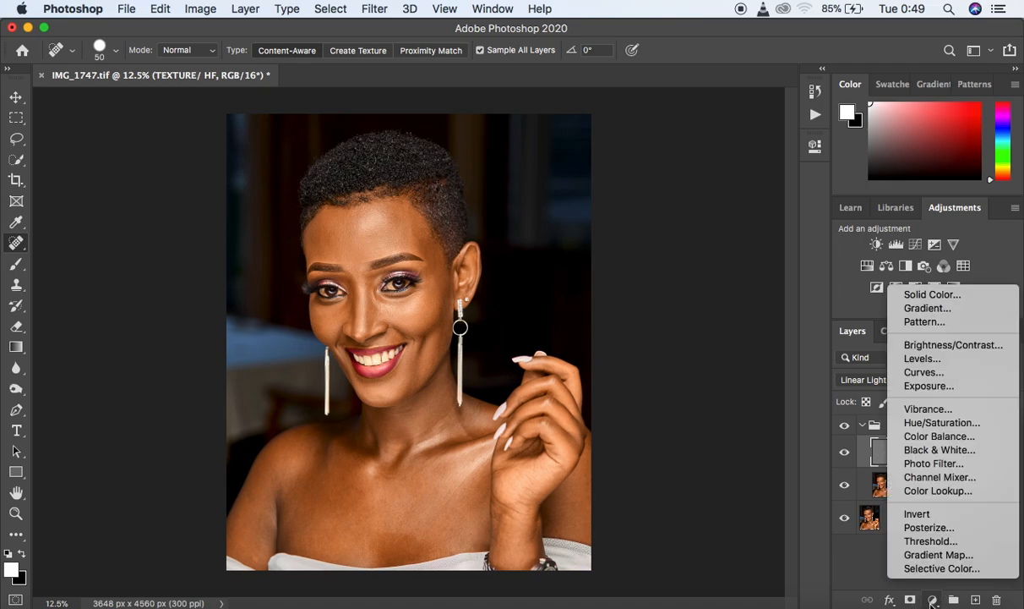
left_click(936, 453)
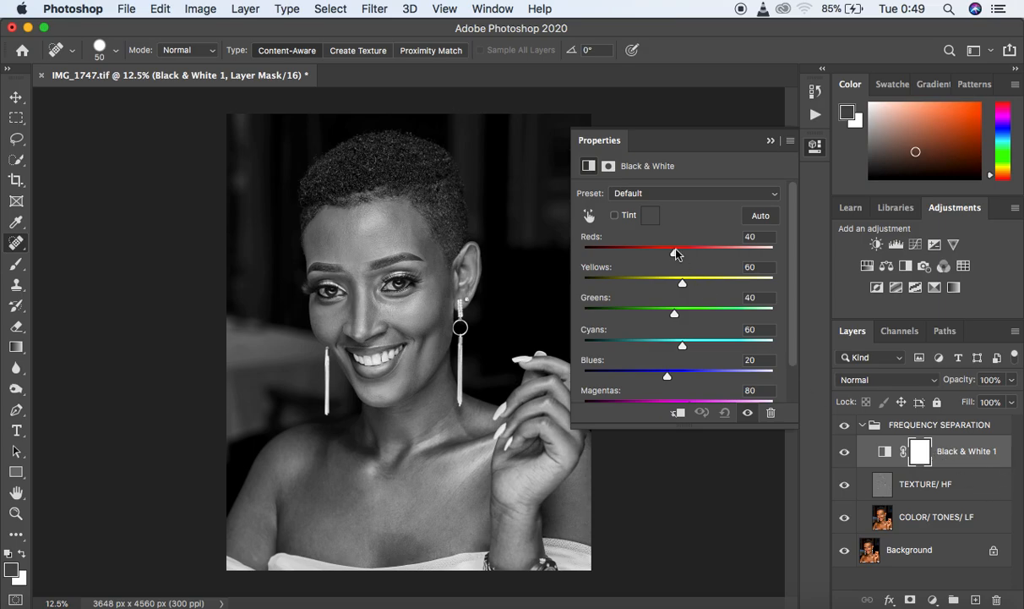
left_click_drag(675, 255, 655, 257)
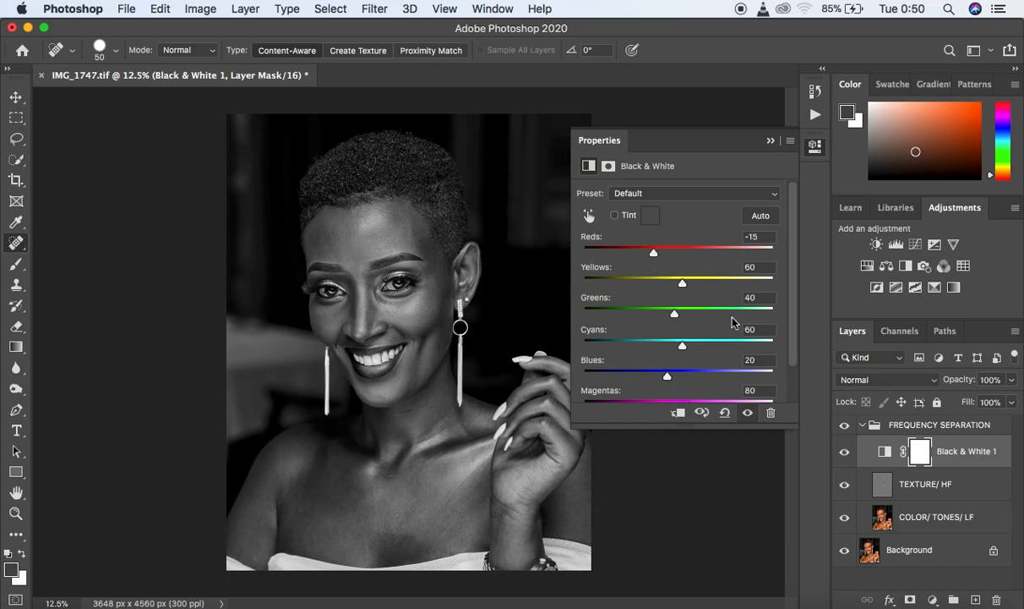
left_click_drag(654, 253, 654, 257)
left_click(769, 142)
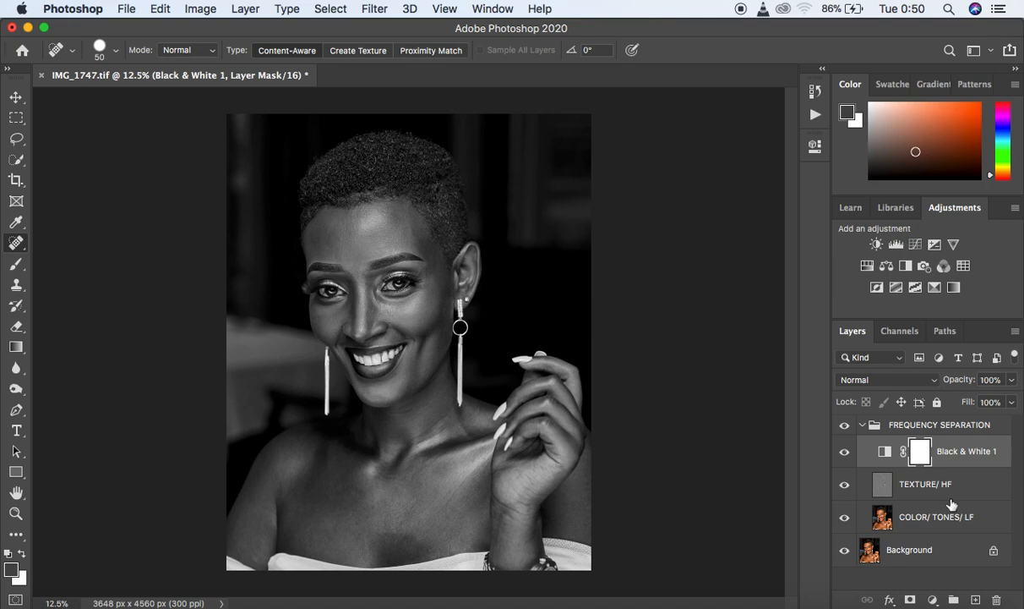
- Make the COLOR/ TONES/ LF layer active and choose the Mixer Brush tool
left_click(983, 524)
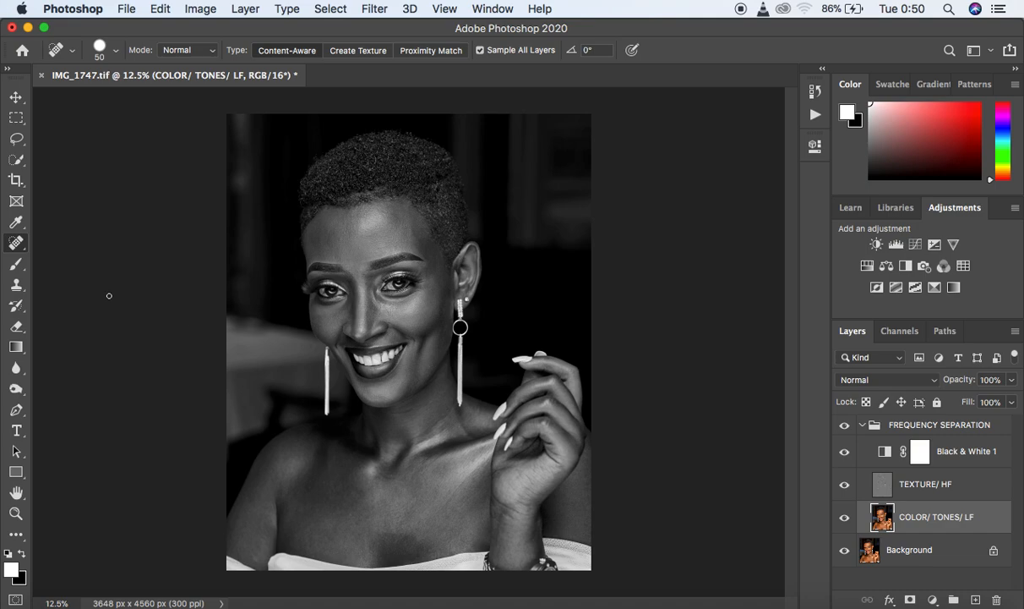
left_click(16, 265)
left_click(95, 309)
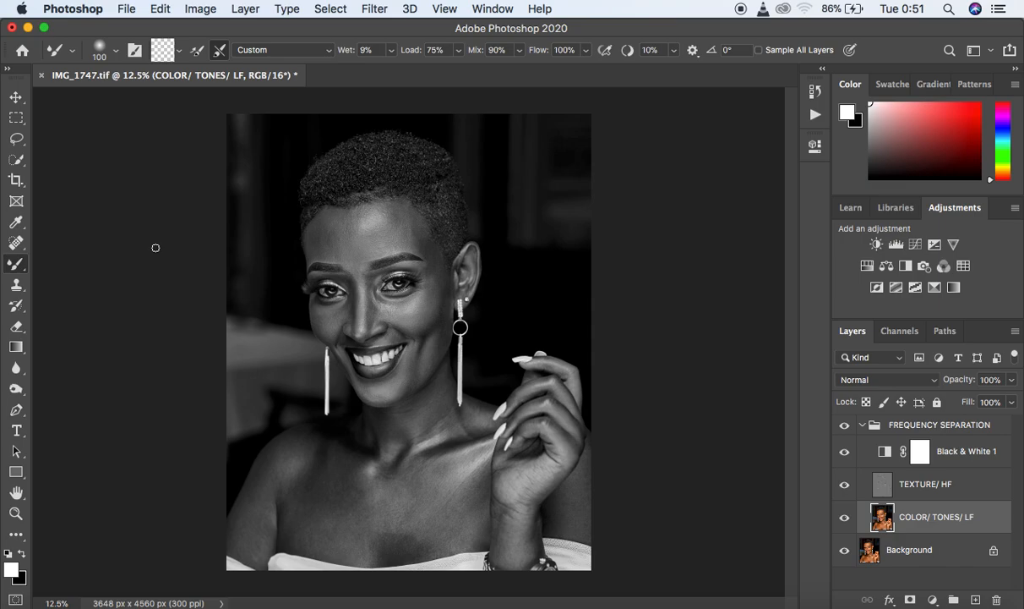
right_click(15, 269)
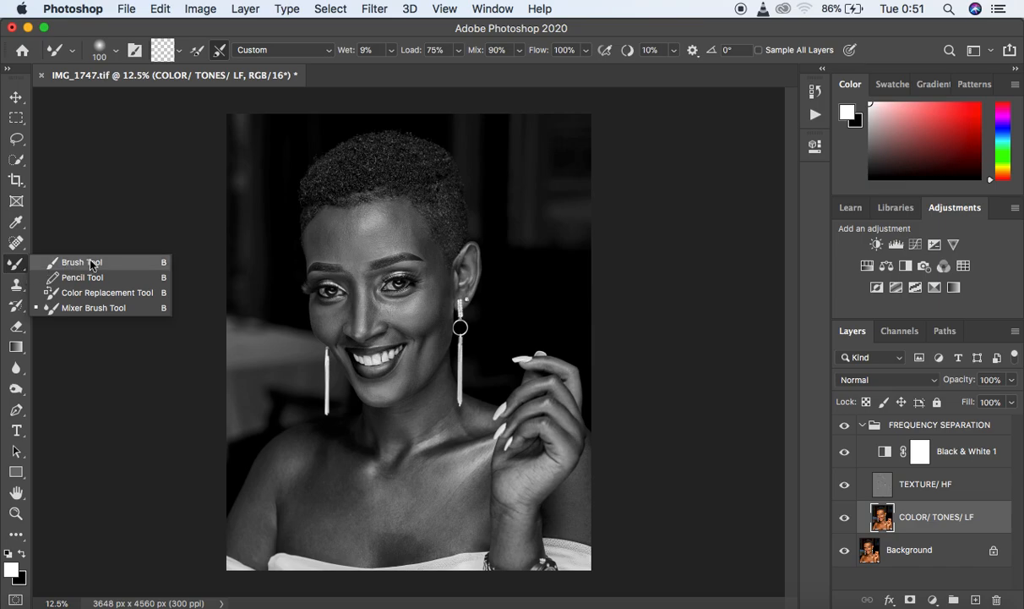
left_click(95, 308)
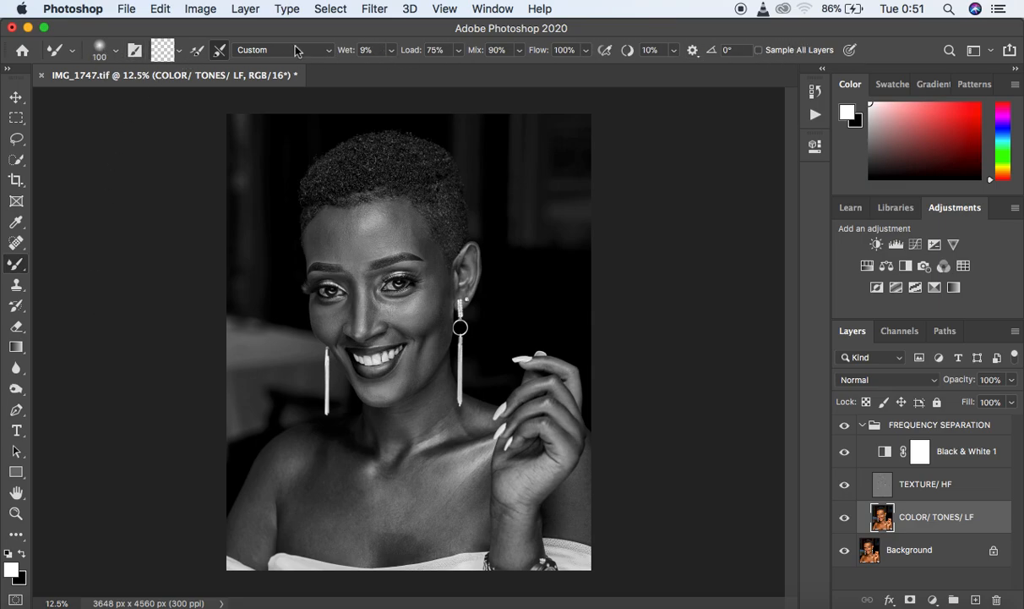
- Clean the Mixer Brush, keeping loading after each stroke off and cleaning after each stroke on
left_click(179, 52)
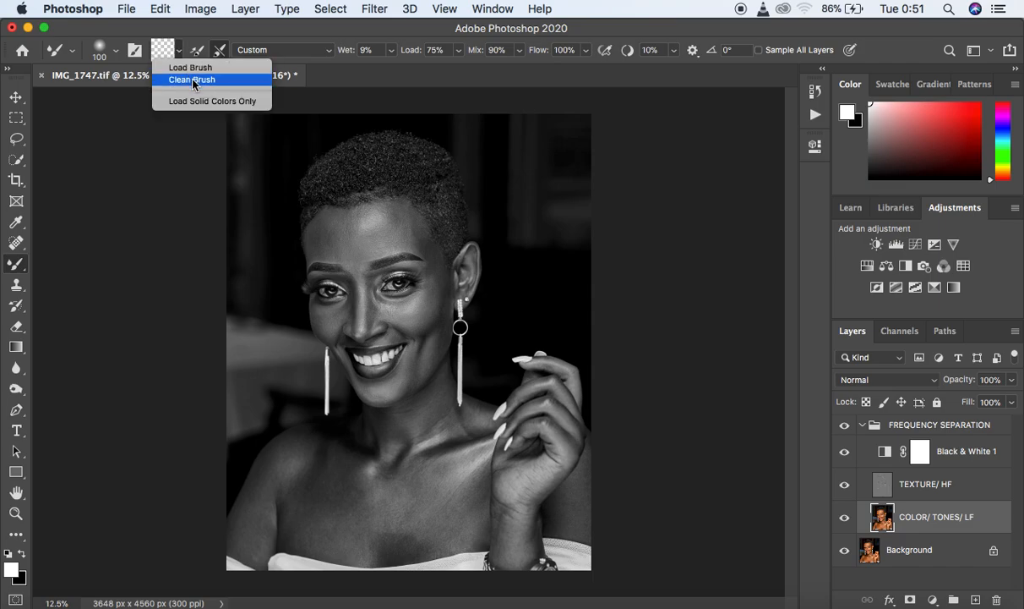
left_click(185, 77)
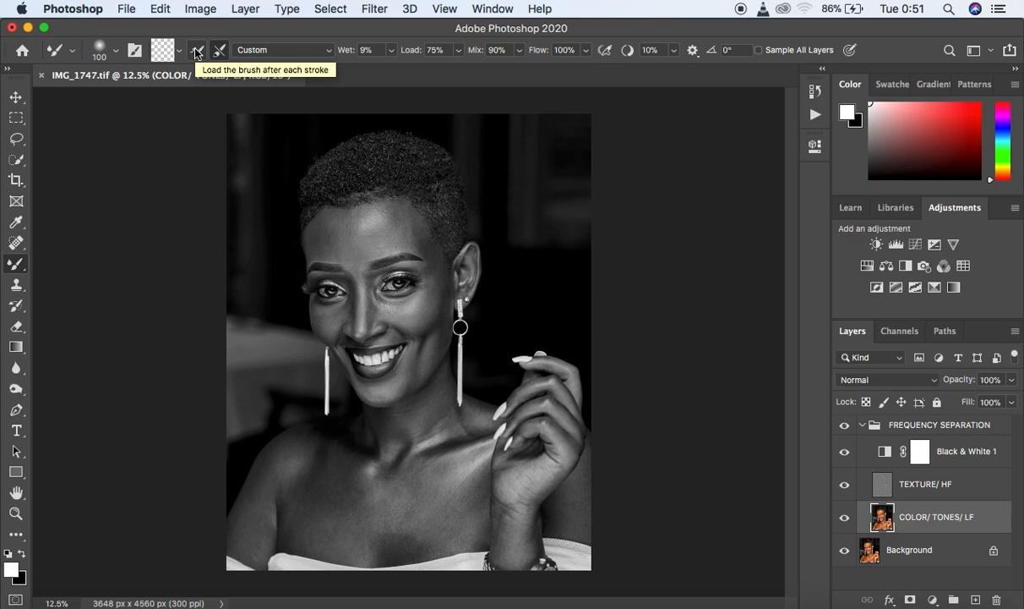
left_click(197, 51)
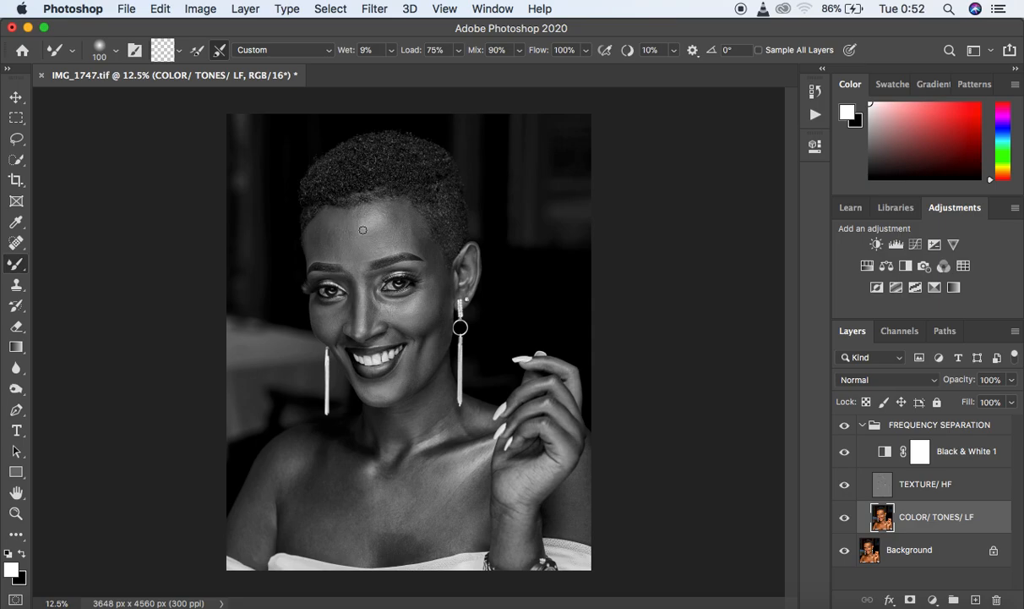
left_click(222, 50)
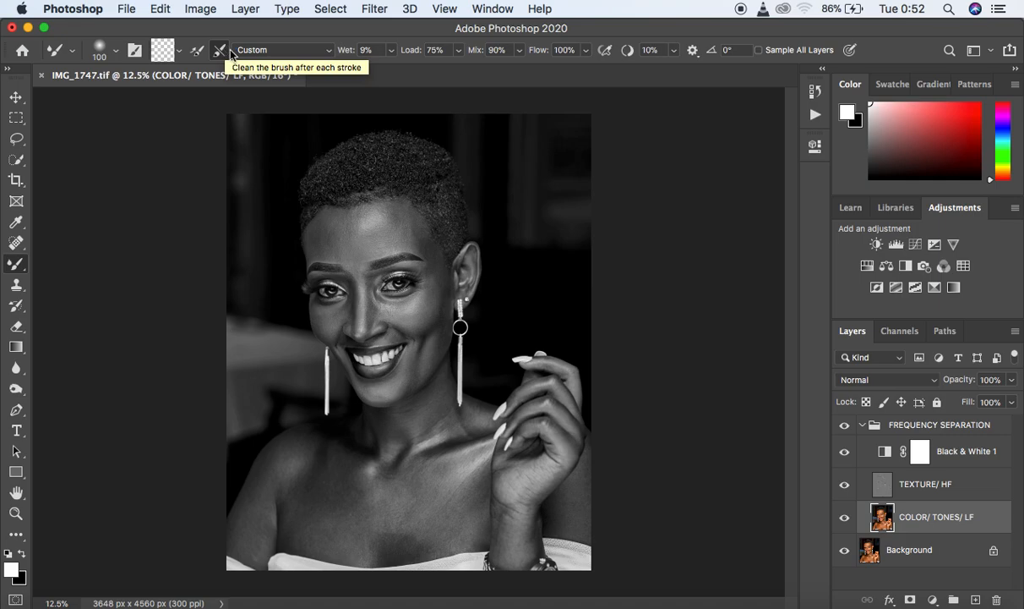
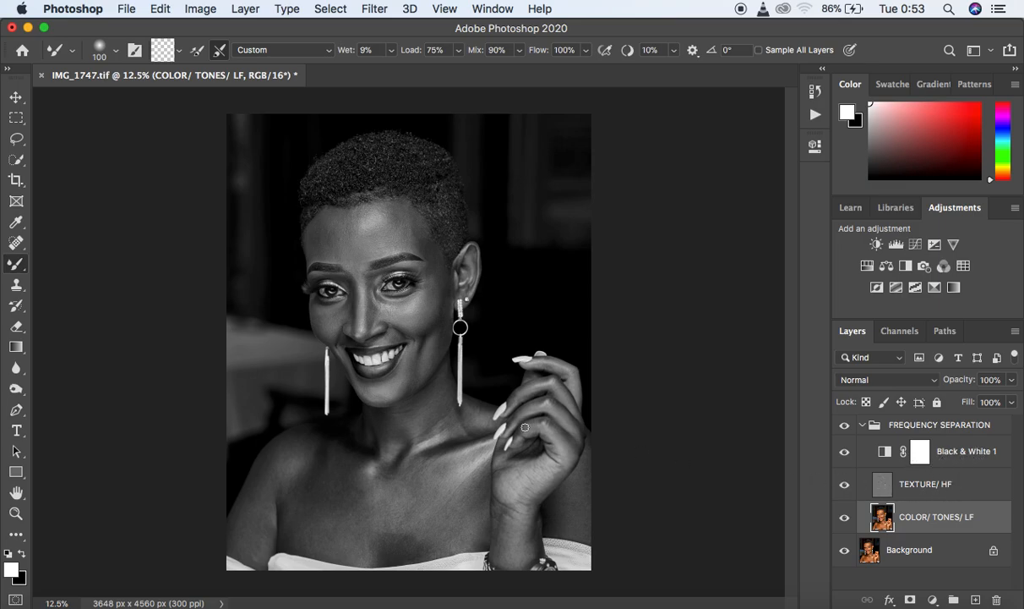
- Smooth the tones in the middle of the forehead and along the hairline with the Mixer Brush
key("super+plus")
key("super+plus")
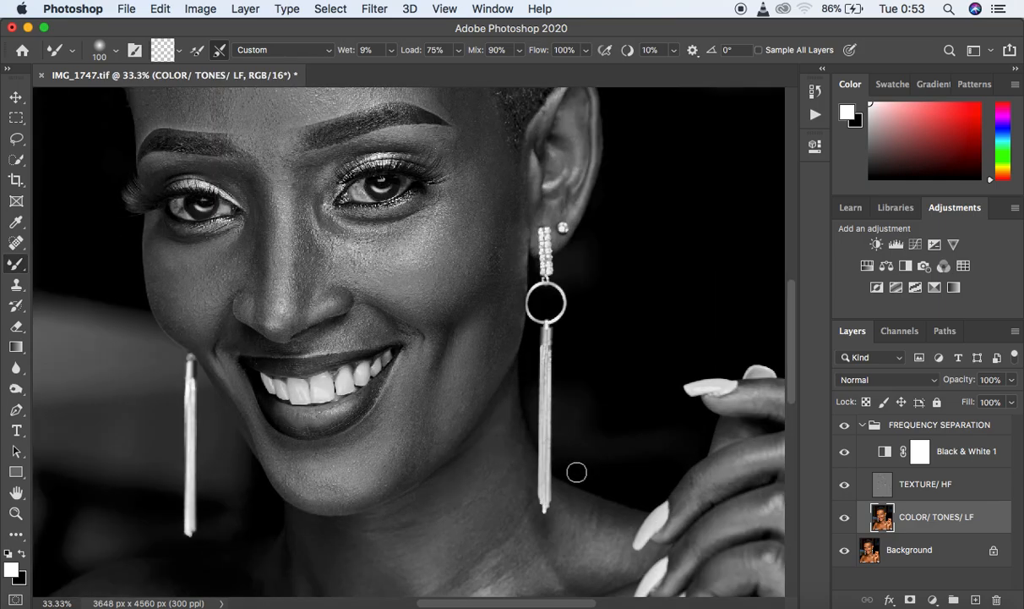
left_click_drag(524, 606, 491, 605)
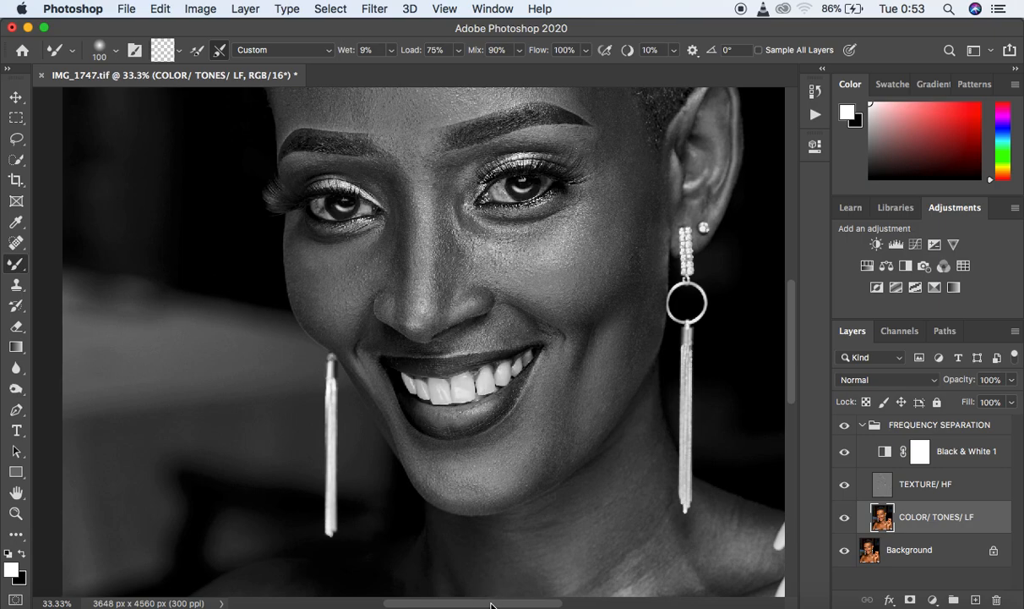
left_click_drag(790, 384, 792, 353)
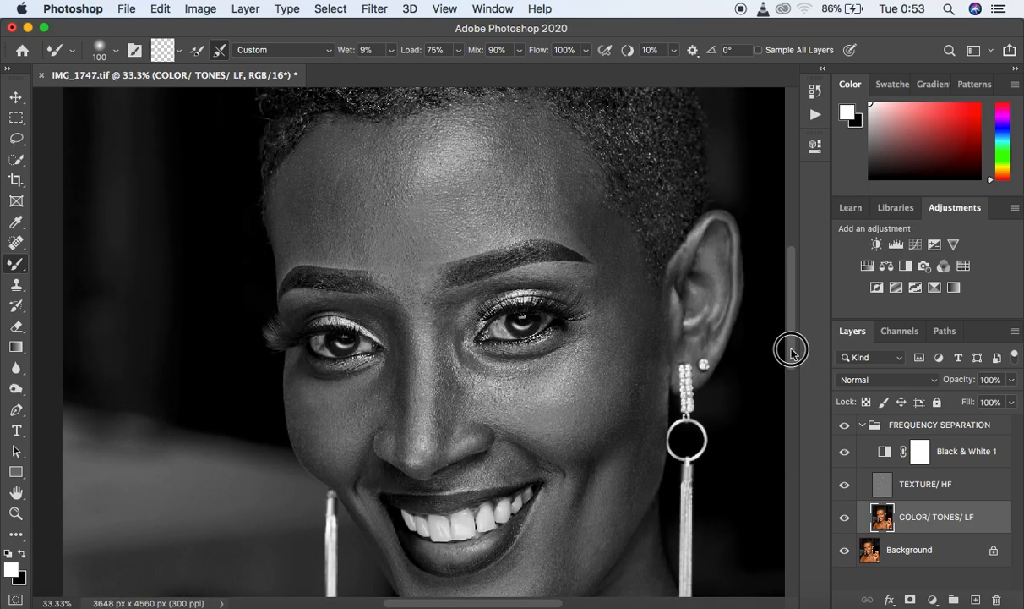
key("super+minus")
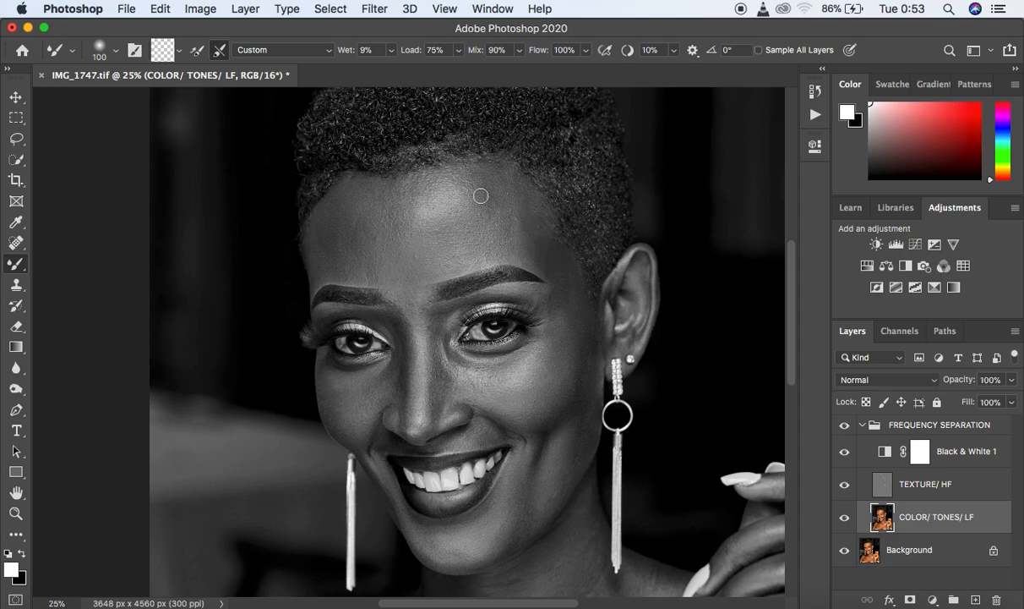
key("bracketright")
key("bracketright")
key("bracketright")
key("bracketright")
left_click_drag(455, 221, 500, 219)
key("bracketleft")
key("bracketleft")
key("bracketleft")
left_click_drag(507, 191, 506, 204)
- Smooth the remaining forehead tones from temple to temple with a 250 px Mixer Brush
key("bracketright")
key("bracketright")
key("bracketright")
mouse_move(499, 226)
left_mouse_down()
mouse_move(500, 208)
mouse_move(508, 247)
mouse_move(485, 194)
mouse_move(503, 178)
mouse_move(565, 274)
left_mouse_up()
mouse_move(528, 221)
left_mouse_down()
mouse_move(507, 224)
mouse_move(525, 243)
mouse_move(505, 171)
mouse_move(500, 188)
mouse_move(487, 183)
left_mouse_up()
mouse_move(342, 210)
left_mouse_down()
mouse_move(337, 256)
mouse_move(335, 207)
mouse_move(336, 256)
mouse_move(347, 210)
mouse_move(357, 222)
mouse_move(347, 251)
left_mouse_up()
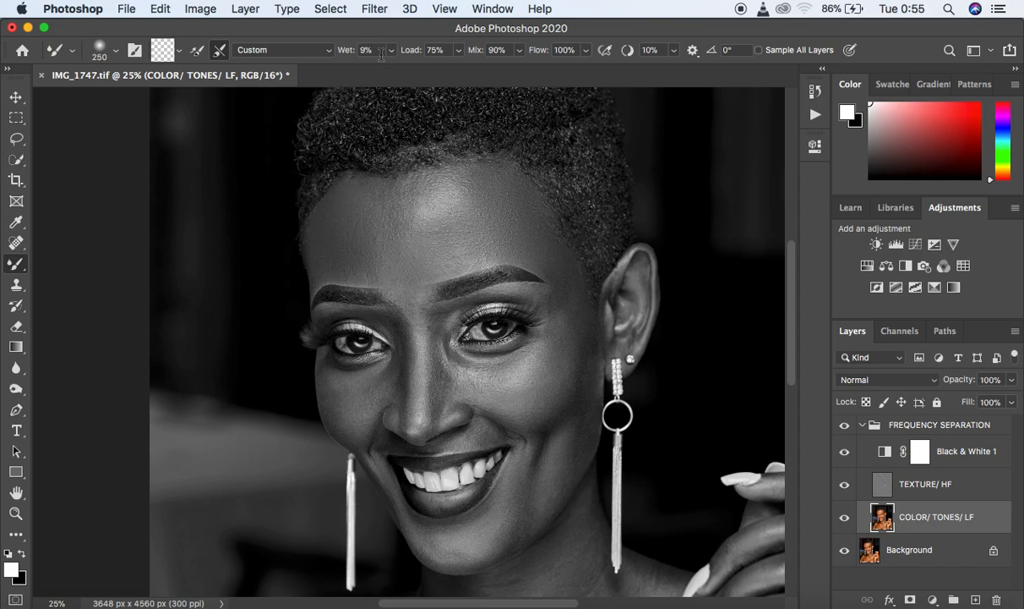
mouse_move(358, 244)
left_mouse_down()
mouse_move(385, 273)
mouse_move(399, 258)
left_mouse_up()
mouse_move(491, 241)
left_mouse_down()
mouse_move(429, 255)
mouse_move(389, 222)
mouse_move(389, 201)
mouse_move(363, 196)
mouse_move(346, 240)
mouse_move(342, 221)
left_mouse_up()
mouse_move(425, 206)
left_mouse_down()
mouse_move(485, 223)
mouse_move(449, 262)
mouse_move(468, 232)
mouse_move(441, 235)
mouse_move(462, 229)
mouse_move(468, 242)
mouse_move(423, 236)
mouse_move(471, 217)
mouse_move(471, 179)
mouse_move(468, 208)
mouse_move(455, 183)
mouse_move(384, 209)
mouse_move(355, 201)
mouse_move(330, 228)
left_mouse_up()
left_click_drag(535, 232, 560, 273)
- Hide the Black & White 1 layer and compare the face in color with the FREQUENCY SEPARATION group hidden and shown
left_click(845, 451)
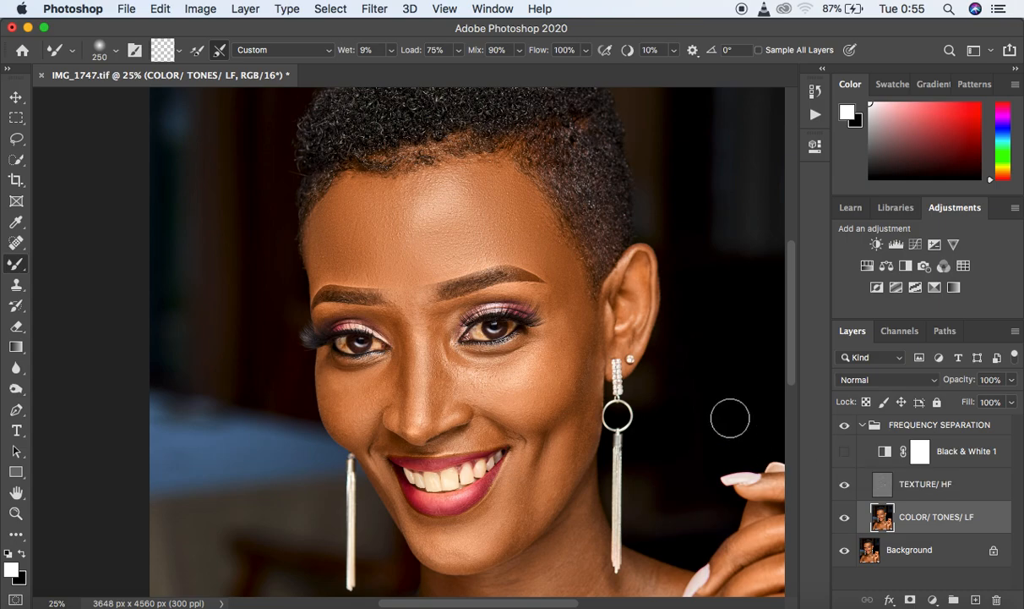
left_click(407, 212)
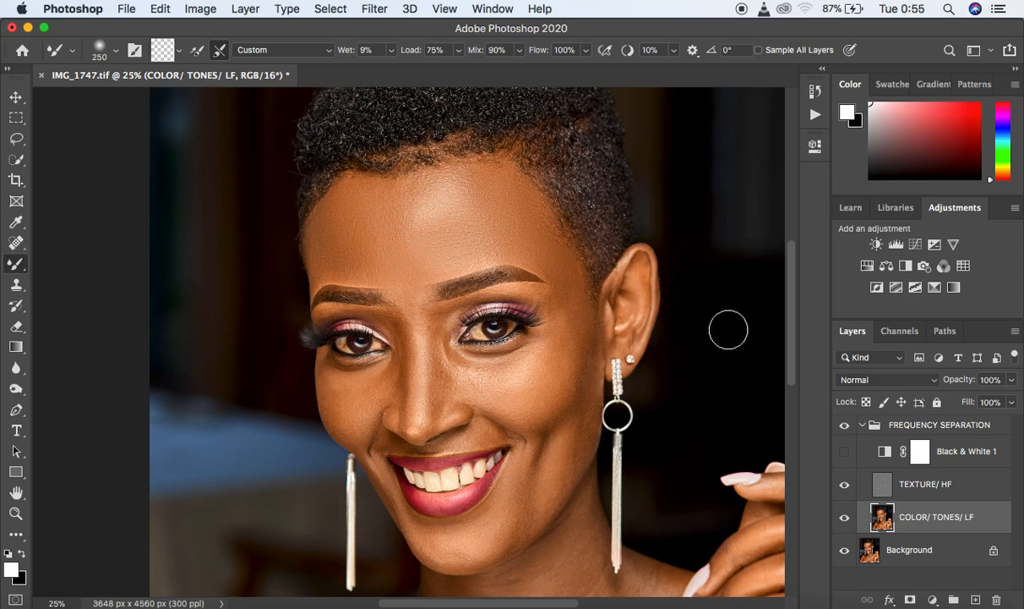
left_click(844, 429)
left_click(844, 430)
left_click(845, 429)
left_click(843, 430)
left_click(844, 428)
left_click(844, 429)
left_click(844, 429)
left_click(843, 428)
left_click(844, 428)
- Show the Black & White 1 layer again and smooth the temple and side of the face next to the ear
left_click_drag(790, 321, 794, 348)
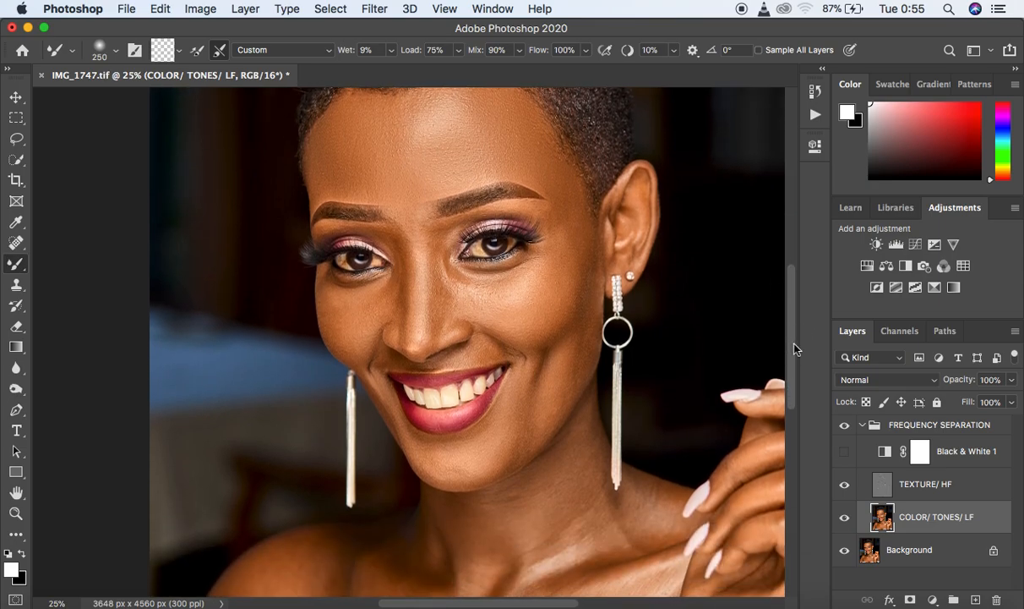
left_click(845, 452)
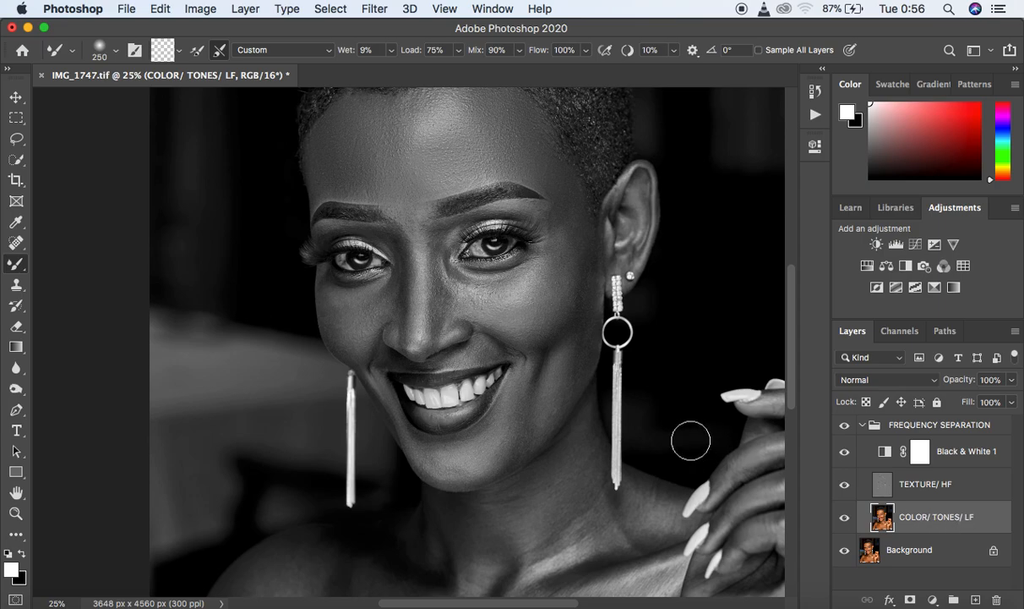
key("bracketleft")
key("bracketleft")
key("bracketleft")
mouse_move(571, 224)
left_mouse_down()
mouse_move(549, 179)
mouse_move(577, 236)
mouse_move(569, 306)
left_mouse_up()
mouse_move(584, 191)
left_mouse_down()
mouse_move(581, 237)
mouse_move(557, 168)
mouse_move(577, 217)
mouse_move(575, 304)
mouse_move(579, 240)
mouse_move(585, 287)
mouse_move(554, 342)
mouse_move(581, 283)
mouse_move(583, 307)
mouse_move(586, 252)
mouse_move(571, 322)
mouse_move(556, 334)
mouse_move(581, 281)
mouse_move(581, 319)
mouse_move(585, 235)
left_mouse_up()
mouse_move(553, 225)
left_mouse_down()
mouse_move(544, 214)
mouse_move(545, 236)
mouse_move(553, 214)
mouse_move(538, 174)
mouse_move(550, 211)
left_mouse_up()
- Smooth the cheek on the ear side with a 175 px brush, and the chin and jawline with 125 px
key("bracketright")
key("bracketright")
key("bracketright")
key("bracketright")
mouse_move(531, 313)
left_mouse_down()
mouse_move(548, 294)
mouse_move(556, 240)
mouse_move(584, 311)
mouse_move(580, 371)
mouse_move(551, 410)
mouse_move(552, 377)
mouse_move(583, 322)
mouse_move(587, 288)
mouse_move(564, 234)
left_mouse_up()
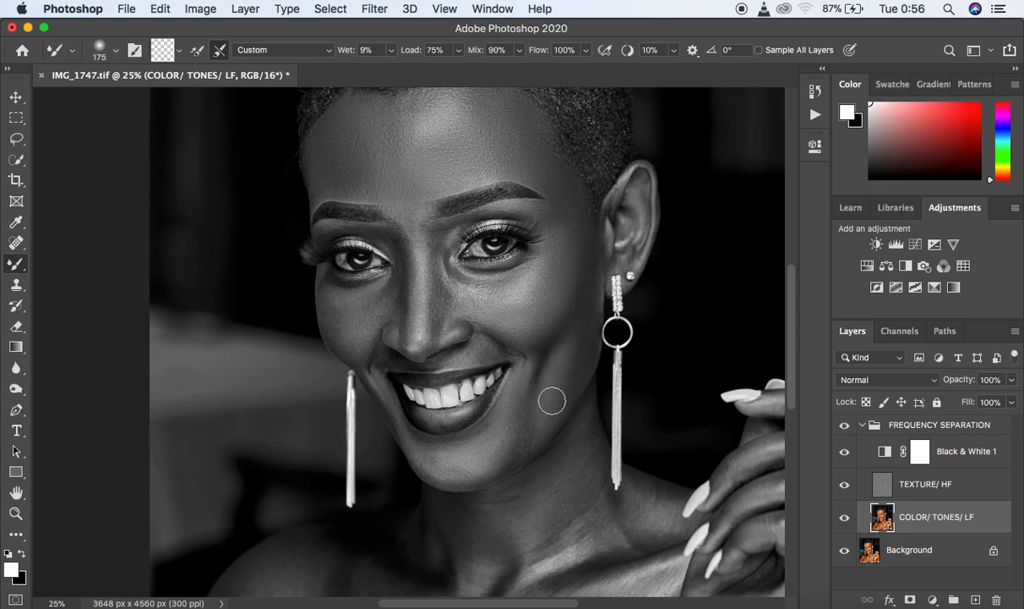
mouse_move(546, 385)
left_mouse_down()
mouse_move(522, 445)
mouse_move(528, 411)
mouse_move(462, 466)
mouse_move(435, 457)
mouse_move(460, 457)
mouse_move(516, 412)
mouse_move(507, 447)
mouse_move(533, 414)
mouse_move(511, 406)
mouse_move(511, 394)
left_mouse_up()
key("bracketleft")
key("bracketleft")
mouse_move(450, 480)
left_mouse_down()
mouse_move(448, 464)
mouse_move(425, 462)
mouse_move(470, 463)
mouse_move(495, 436)
mouse_move(528, 357)
mouse_move(512, 338)
mouse_move(532, 341)
mouse_move(579, 290)
left_mouse_up()
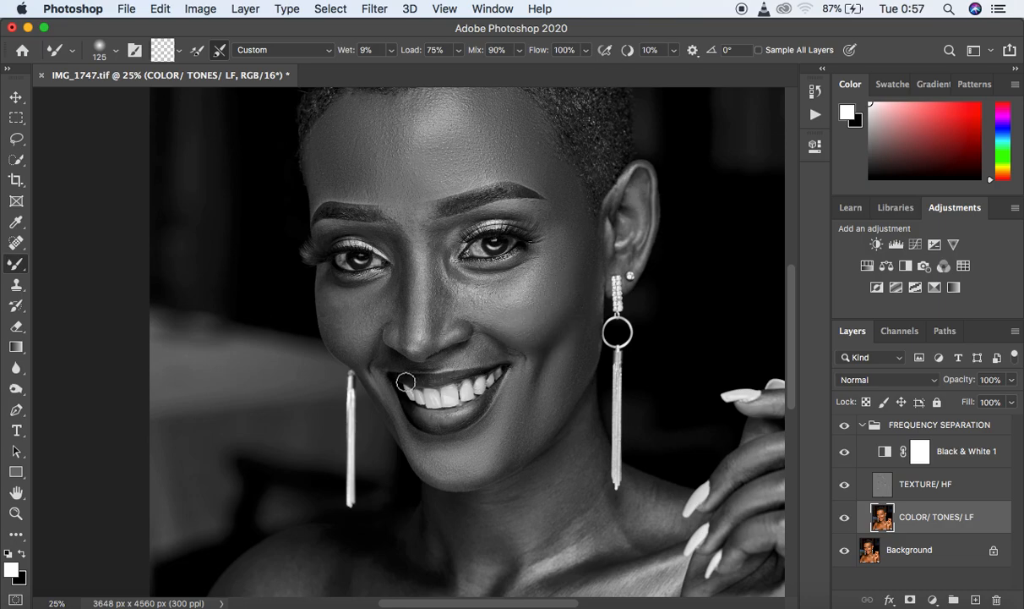
- Smooth the other cheek, the area between the eyes and the nose, reducing the brush to 100 px
mouse_move(334, 311)
left_mouse_down()
mouse_move(334, 339)
mouse_move(330, 327)
mouse_move(344, 331)
mouse_move(329, 318)
mouse_move(335, 337)
mouse_move(350, 302)
mouse_move(347, 334)
mouse_move(338, 308)
mouse_move(365, 344)
left_mouse_up()
mouse_move(384, 301)
left_mouse_down()
mouse_move(379, 292)
mouse_move(368, 321)
mouse_move(381, 298)
left_mouse_up()
mouse_move(401, 256)
left_mouse_down()
mouse_move(401, 223)
mouse_move(405, 268)
left_mouse_up()
mouse_move(394, 231)
left_mouse_down()
mouse_move(403, 273)
mouse_move(406, 254)
mouse_move(399, 338)
mouse_move(397, 233)
mouse_move(404, 255)
mouse_move(413, 224)
left_mouse_up()
mouse_move(428, 268)
left_mouse_down()
mouse_move(429, 345)
mouse_move(428, 291)
mouse_move(439, 293)
mouse_move(441, 278)
mouse_move(428, 260)
mouse_move(428, 231)
mouse_move(435, 239)
mouse_move(420, 221)
left_mouse_up()
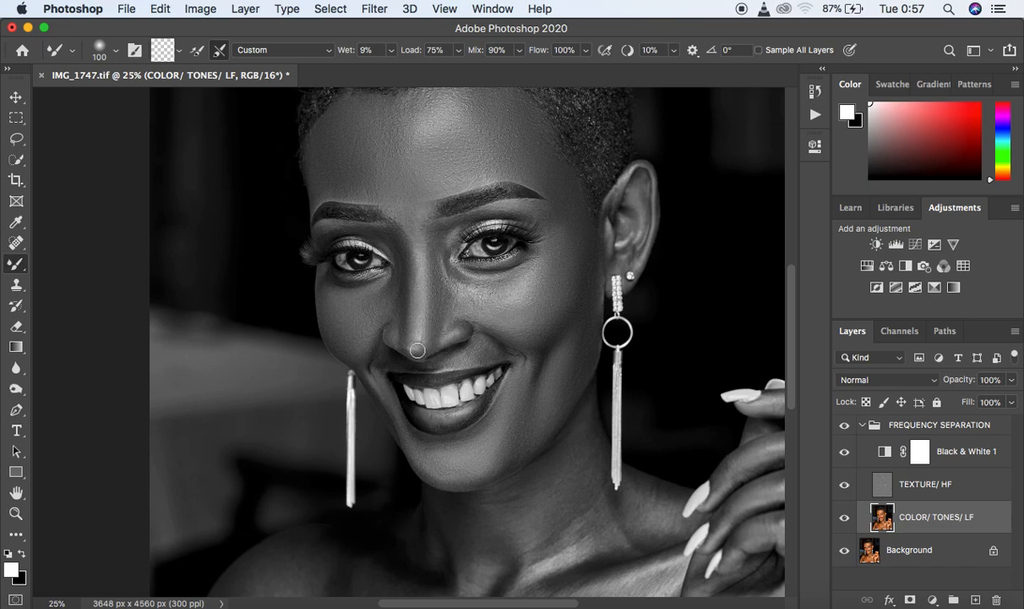
mouse_move(417, 349)
left_mouse_down()
mouse_move(417, 254)
mouse_move(423, 279)
mouse_move(420, 267)
left_mouse_up()
mouse_move(445, 325)
left_mouse_down()
mouse_move(437, 343)
mouse_move(446, 305)
mouse_move(471, 318)
mouse_move(444, 300)
mouse_move(439, 265)
left_mouse_up()
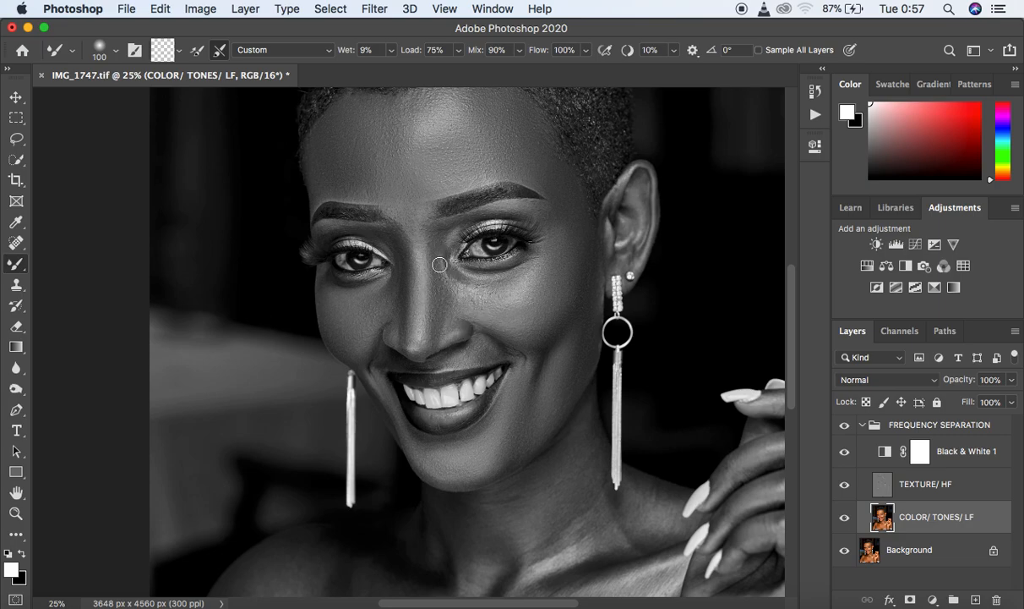
- Review the face retouching in color by hiding Black & White 1 and toggling the FREQUENCY SEPARATION group
left_click(845, 454)
left_click(844, 426)
left_click(844, 426)
left_click(844, 426)
left_click(843, 429)
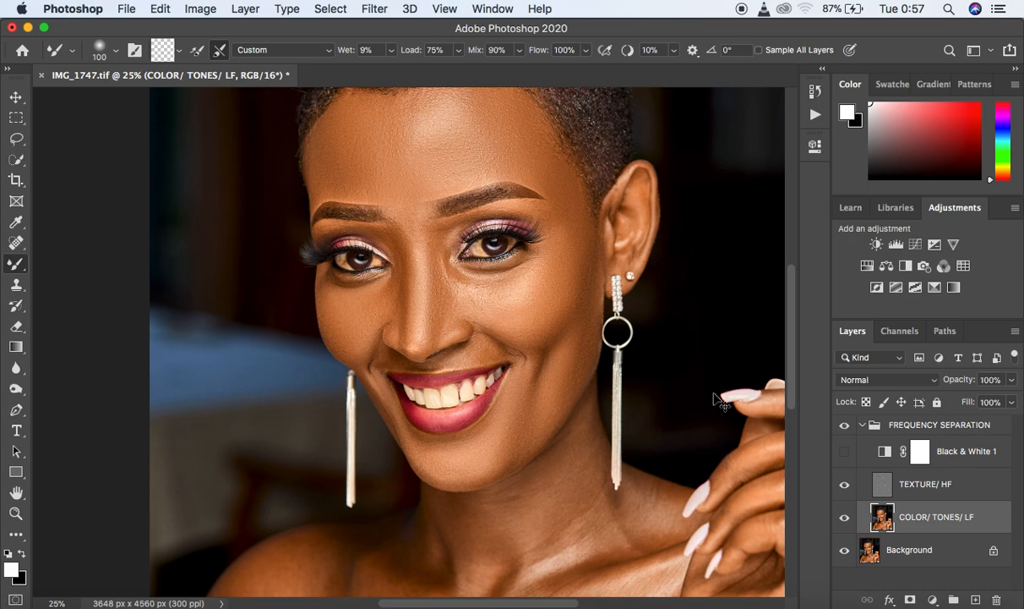
key("super+minus")
key("super+plus")
- Show Black & White 1 and touch up the cheeks, nose, mouth surroundings, brow area and temple with the 100 px brush
left_click(843, 451)
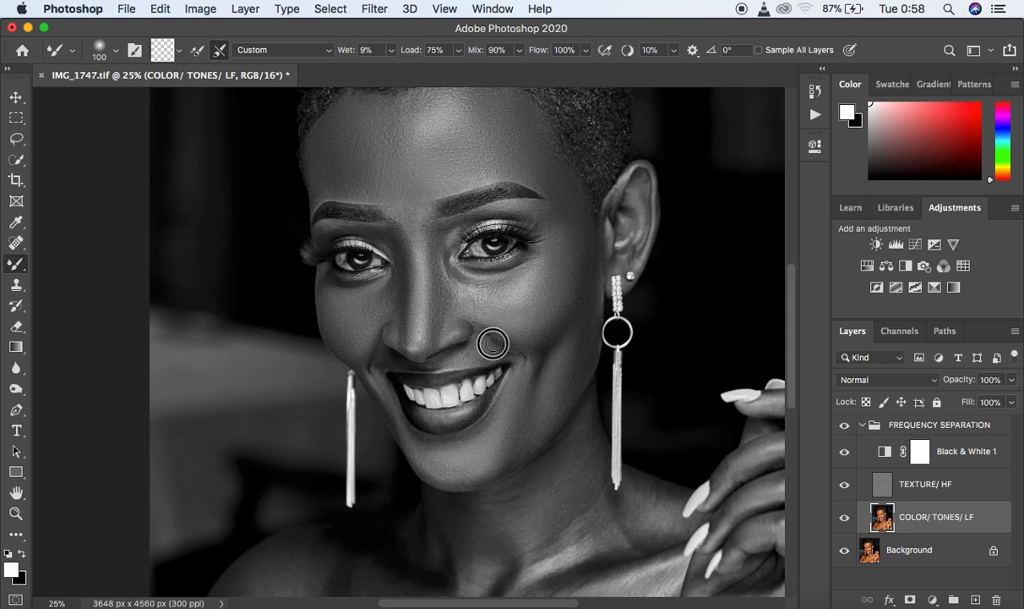
left_click_drag(523, 361, 524, 356)
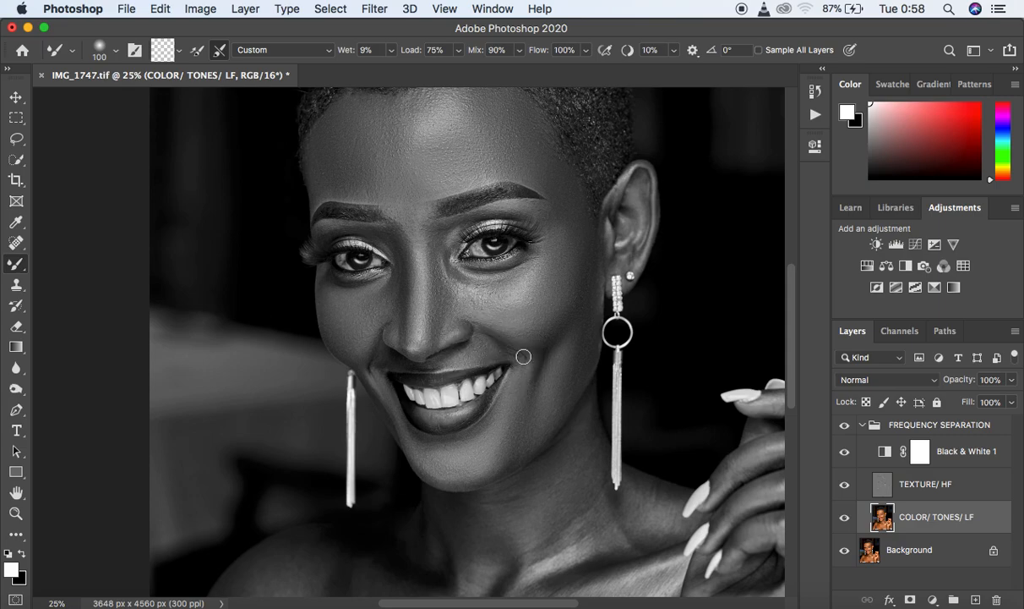
mouse_move(458, 343)
left_mouse_down()
mouse_move(454, 359)
mouse_move(431, 344)
left_mouse_up()
left_click_drag(364, 360, 337, 334)
mouse_move(382, 398)
left_mouse_down()
mouse_move(370, 373)
mouse_move(388, 395)
left_mouse_up()
left_click_drag(535, 346, 568, 324)
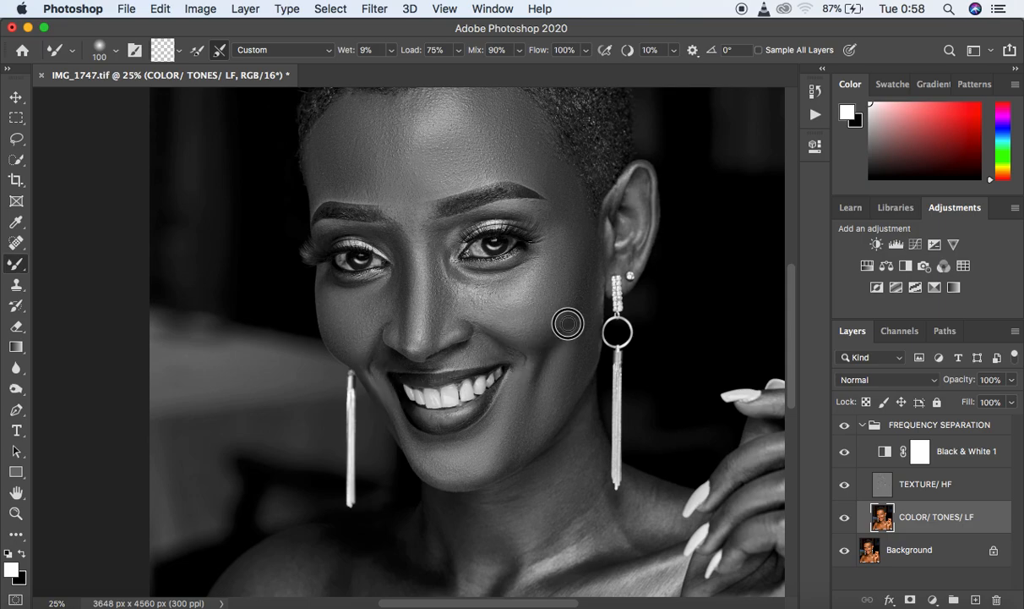
mouse_move(431, 251)
left_mouse_down()
mouse_move(425, 259)
mouse_move(414, 217)
left_mouse_up()
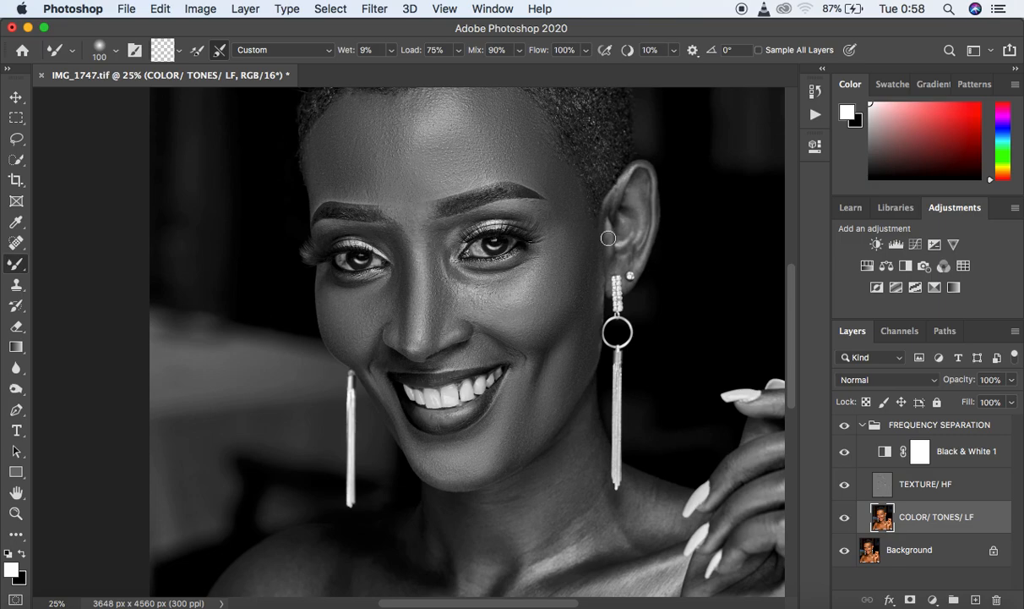
mouse_move(567, 223)
left_mouse_down()
mouse_move(541, 214)
mouse_move(567, 212)
mouse_move(553, 180)
left_mouse_up()
mouse_move(601, 259)
left_mouse_down()
mouse_move(596, 298)
mouse_move(590, 277)
left_mouse_up()
- Brighten the skin in the helper view by setting Reds to 2 in the Black & White 1 adjustment
key("super+minus")
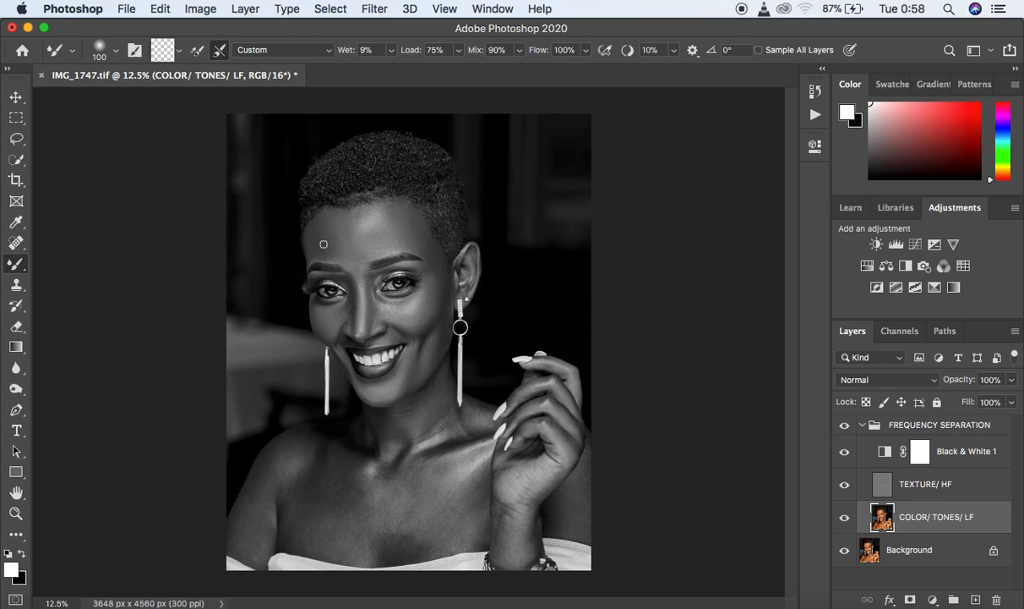
double_click(888, 451)
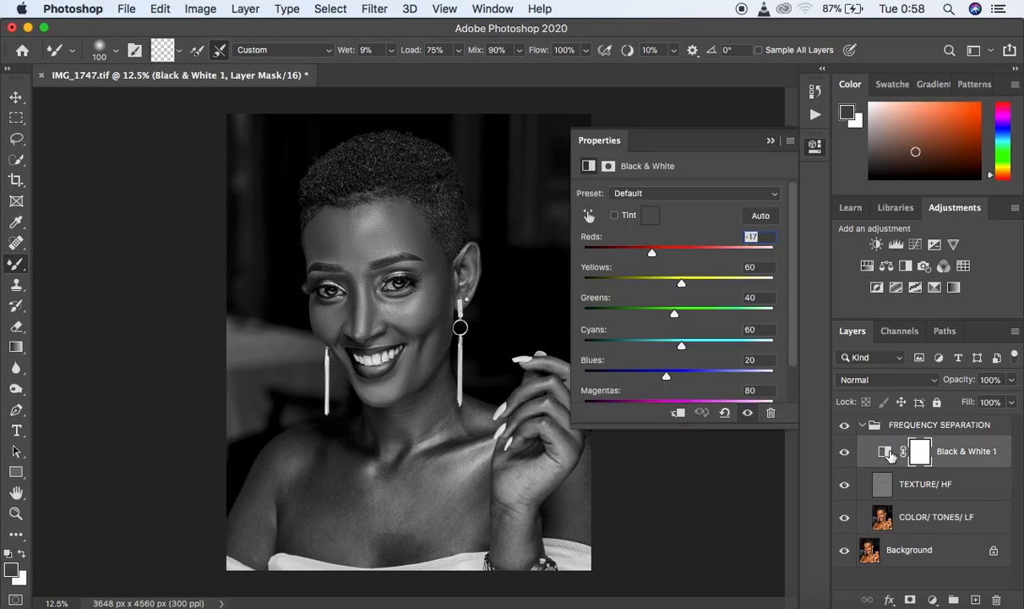
left_click_drag(655, 256, 661, 259)
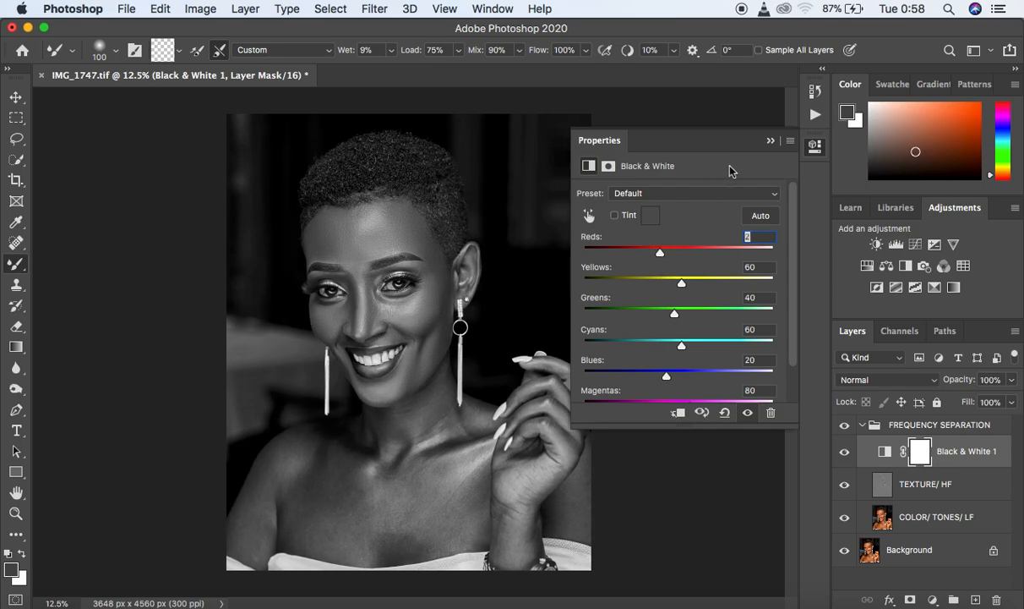
left_click(769, 140)
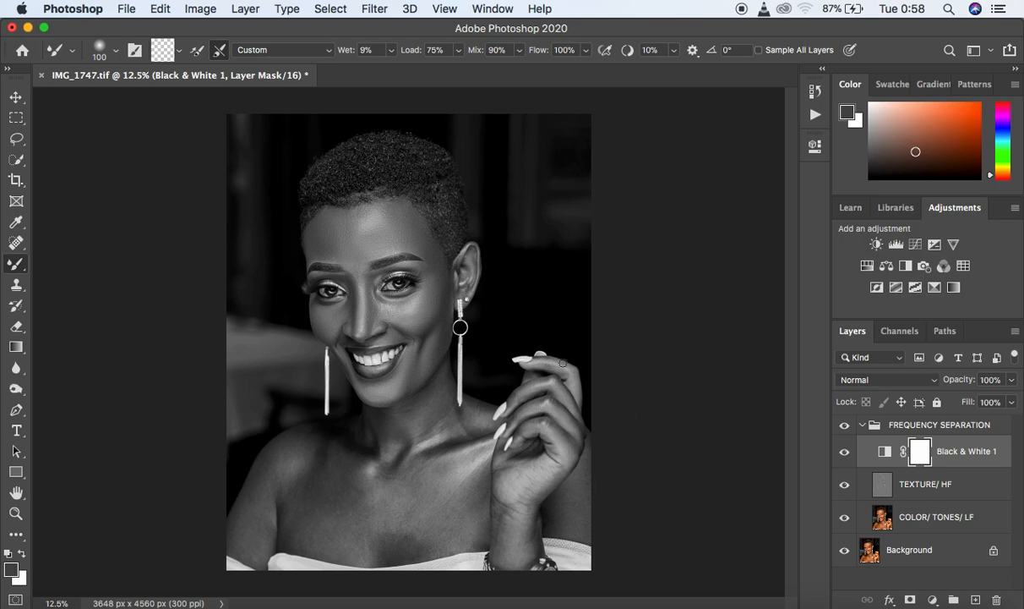
double_click(885, 454)
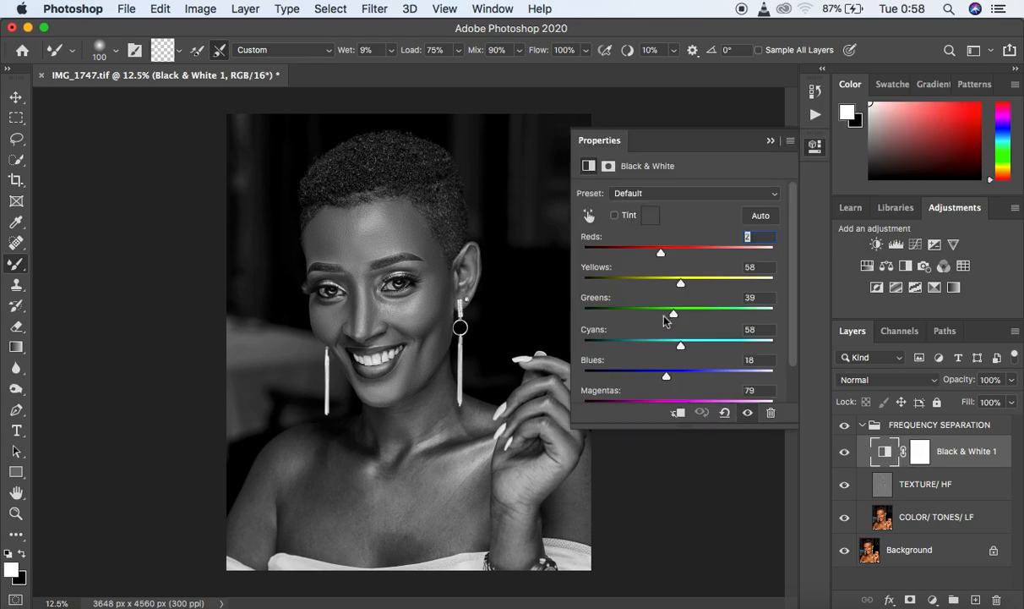
left_click_drag(662, 255, 662, 254)
left_click(770, 145)
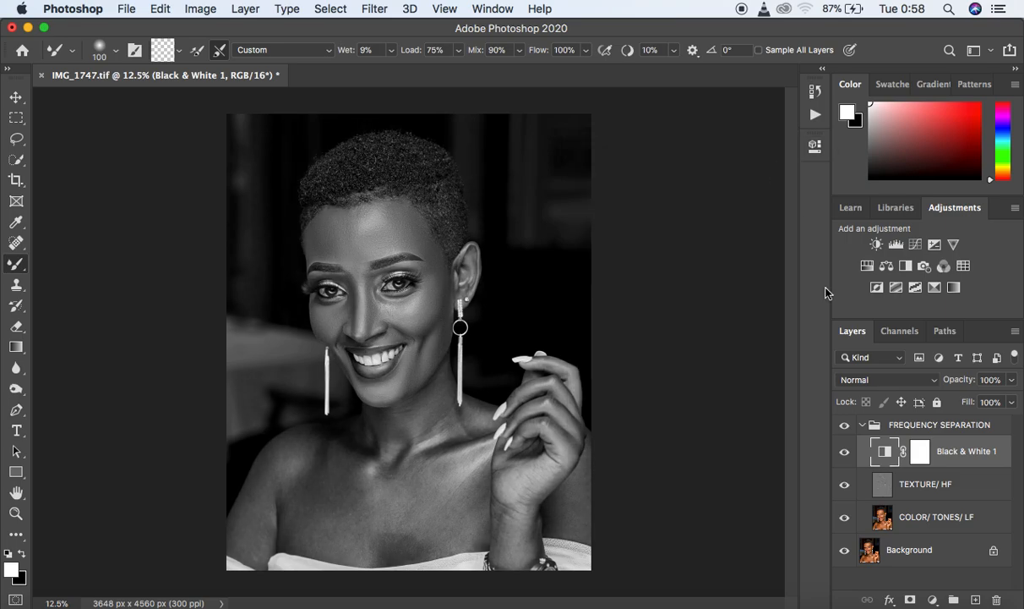
- Smooth the chest and shoulder on the COLOR/ TONES/ LF layer with a 250 to 400 px brush, and check it in color
left_click(930, 515)
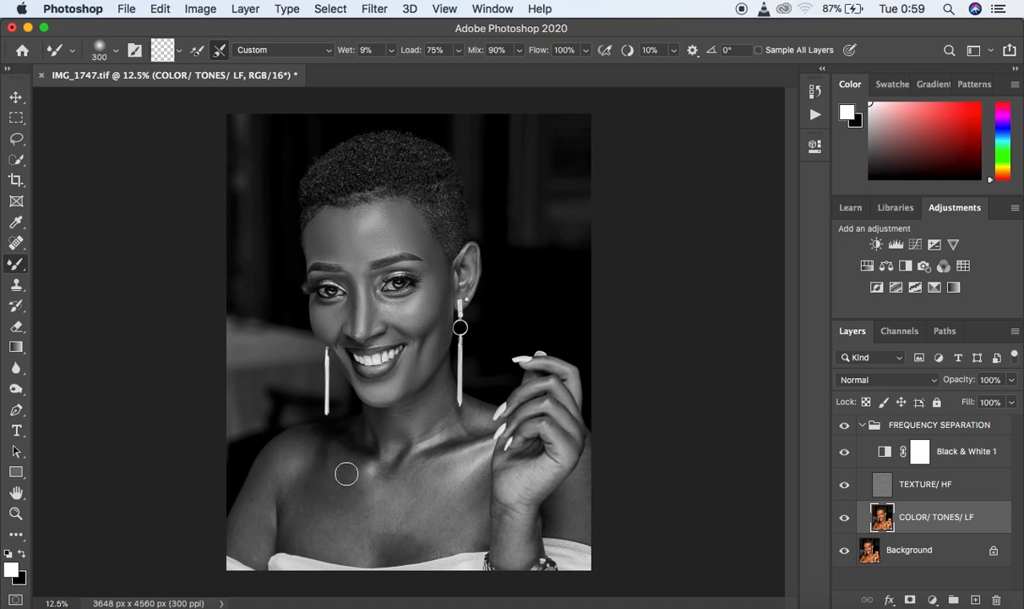
mouse_move(339, 497)
left_mouse_down()
mouse_move(327, 485)
mouse_move(315, 518)
mouse_move(325, 508)
mouse_move(338, 521)
mouse_move(368, 487)
mouse_move(372, 510)
mouse_move(321, 526)
mouse_move(341, 538)
mouse_move(384, 483)
mouse_move(416, 501)
mouse_move(375, 533)
mouse_move(326, 537)
mouse_move(298, 469)
mouse_move(289, 492)
mouse_move(354, 517)
left_mouse_up()
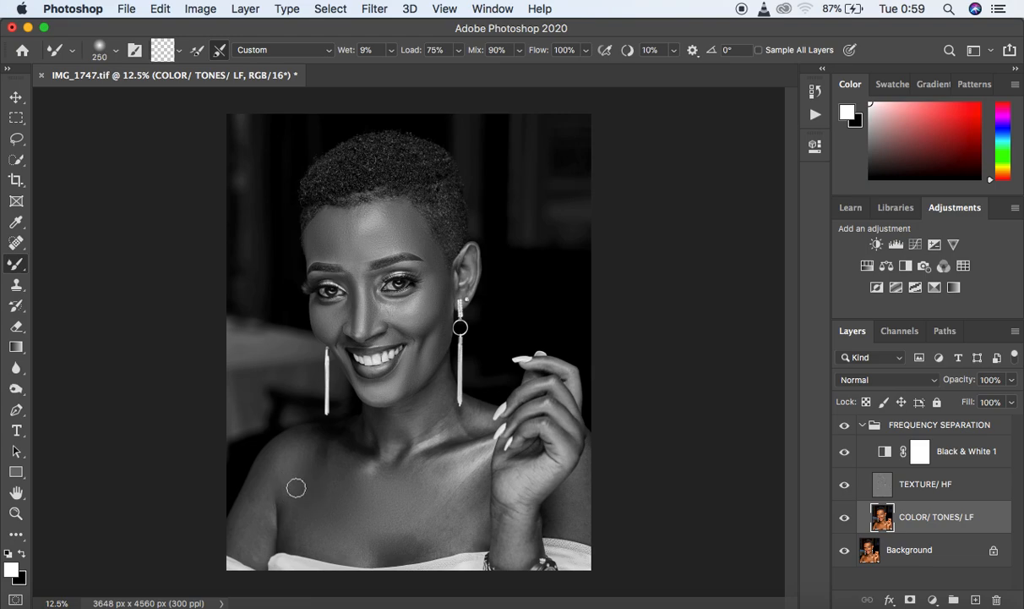
mouse_move(282, 494)
left_mouse_down()
mouse_move(258, 492)
mouse_move(249, 549)
mouse_move(276, 454)
mouse_move(295, 446)
mouse_move(296, 528)
mouse_move(250, 530)
mouse_move(256, 550)
mouse_move(237, 540)
mouse_move(251, 514)
left_mouse_up()
mouse_move(326, 442)
left_mouse_down()
mouse_move(324, 463)
mouse_move(345, 474)
left_mouse_up()
mouse_move(364, 537)
left_mouse_down()
mouse_move(350, 537)
mouse_move(384, 531)
mouse_move(380, 546)
mouse_move(299, 528)
mouse_move(292, 498)
left_mouse_up()
mouse_move(460, 479)
left_mouse_down()
mouse_move(459, 496)
mouse_move(469, 485)
mouse_move(443, 480)
mouse_move(435, 493)
mouse_move(466, 474)
mouse_move(464, 454)
mouse_move(436, 486)
mouse_move(452, 517)
mouse_move(427, 539)
mouse_move(469, 533)
mouse_move(476, 485)
mouse_move(455, 484)
mouse_move(431, 525)
mouse_move(390, 538)
mouse_move(302, 534)
mouse_move(338, 473)
mouse_move(335, 454)
mouse_move(305, 446)
left_mouse_up()
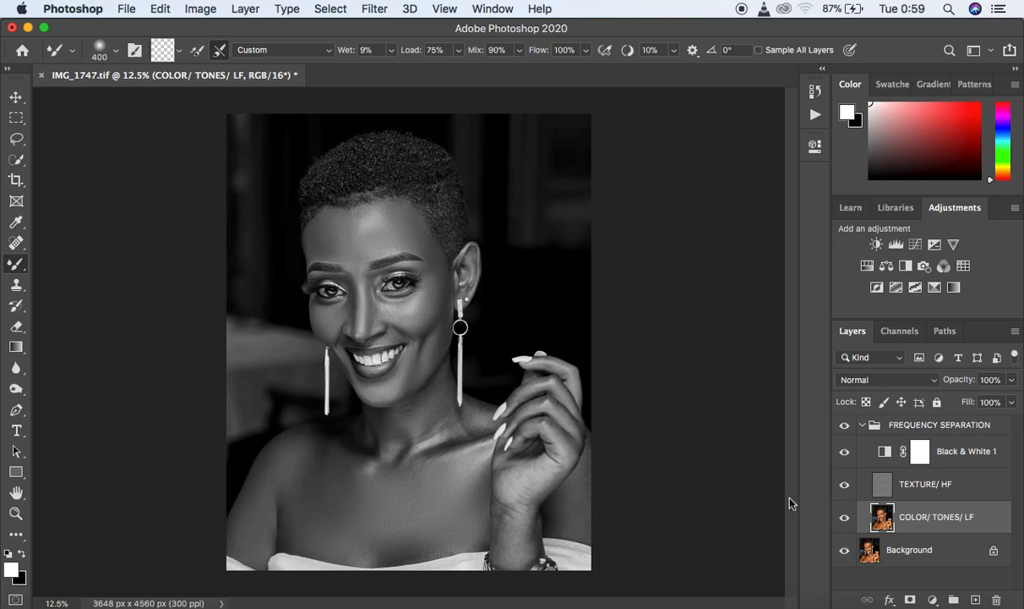
left_click(845, 451)
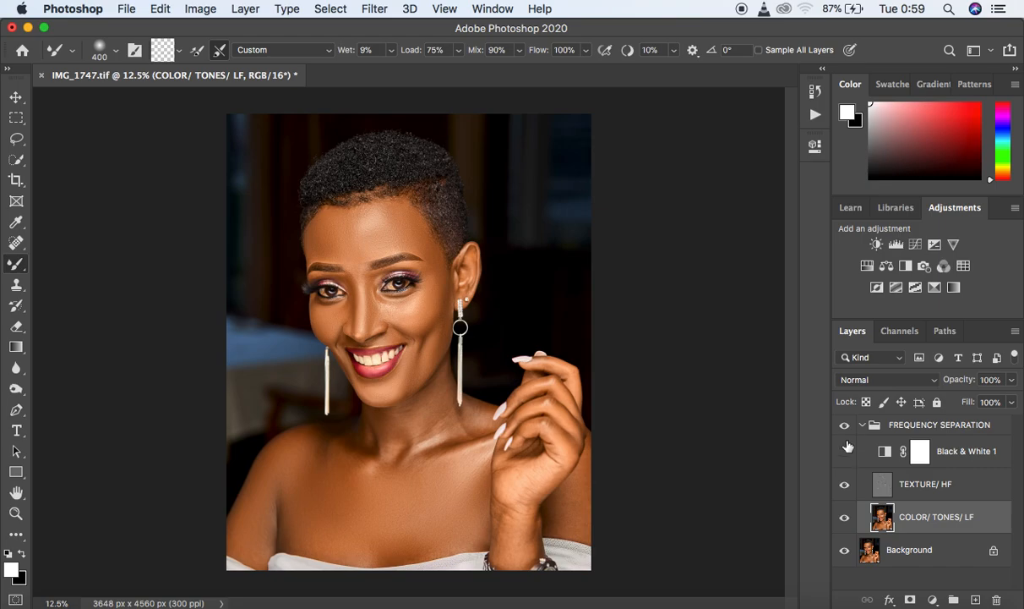
left_click(846, 426)
- Show Black & White 1 and smooth the arm, wrist and hand with a 250 px brush, then the fingers with 175 px
left_click(845, 451)
mouse_move(580, 480)
left_mouse_down()
mouse_move(587, 492)
mouse_move(572, 517)
mouse_move(592, 461)
mouse_move(589, 493)
left_mouse_up()
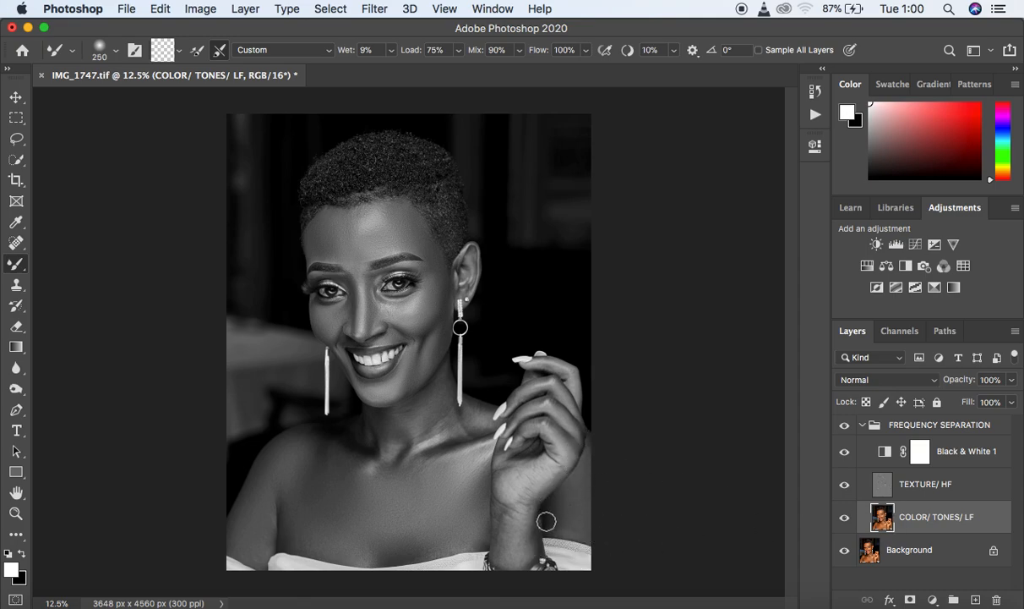
mouse_move(517, 514)
left_mouse_down()
mouse_move(510, 546)
mouse_move(503, 508)
mouse_move(503, 534)
mouse_move(514, 536)
mouse_move(529, 513)
left_mouse_up()
mouse_move(530, 504)
left_mouse_down()
mouse_move(556, 464)
mouse_move(516, 483)
mouse_move(556, 458)
left_mouse_up()
key("bracketleft")
key("bracketleft")
mouse_move(539, 421)
left_mouse_down()
mouse_move(571, 444)
mouse_move(531, 427)
mouse_move(545, 397)
mouse_move(572, 424)
mouse_move(562, 412)
mouse_move(518, 397)
mouse_move(553, 382)
mouse_move(581, 420)
left_mouse_up()
mouse_move(538, 362)
left_mouse_down()
mouse_move(571, 375)
mouse_move(576, 390)
left_mouse_up()
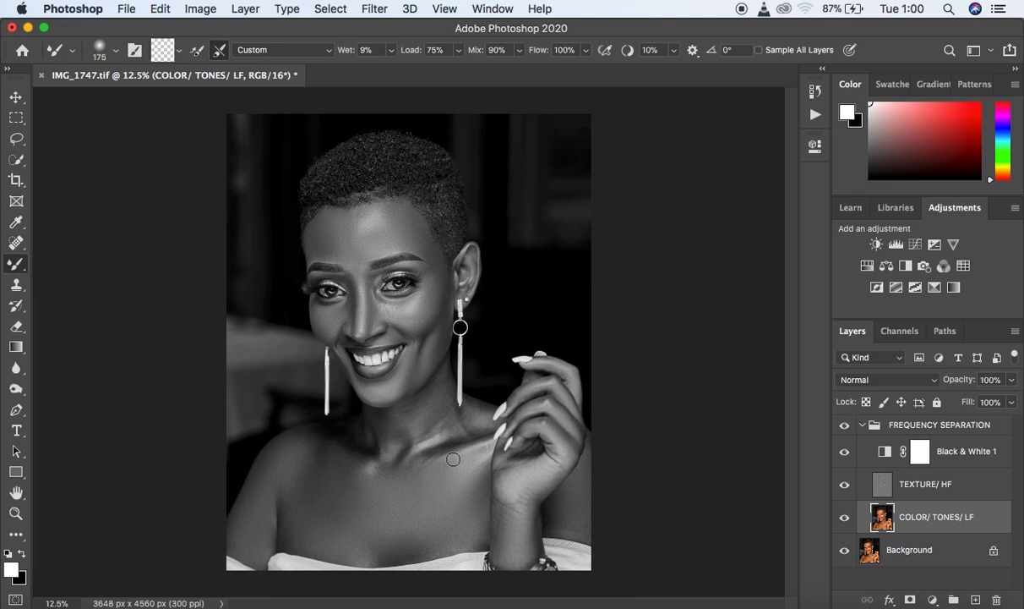
- Smooth the collarbones, neck and chest, enlarging the Mixer Brush from 175 px up to 300 px
mouse_move(397, 467)
left_mouse_down()
mouse_move(380, 466)
mouse_move(457, 464)
mouse_move(483, 450)
mouse_move(470, 464)
mouse_move(448, 461)
mouse_move(455, 471)
left_mouse_up()
key("bracketright")
mouse_move(432, 403)
left_mouse_down()
mouse_move(437, 413)
mouse_move(443, 405)
mouse_move(422, 439)
mouse_move(436, 414)
mouse_move(421, 402)
mouse_move(403, 426)
mouse_move(397, 410)
mouse_move(384, 427)
mouse_move(366, 420)
mouse_move(367, 437)
mouse_move(378, 418)
mouse_move(372, 436)
mouse_move(388, 461)
mouse_move(338, 455)
mouse_move(325, 432)
left_mouse_up()
key("bracketleft")
mouse_move(433, 446)
left_mouse_down()
mouse_move(390, 420)
mouse_move(430, 423)
mouse_move(430, 440)
mouse_move(446, 425)
mouse_move(444, 384)
mouse_move(473, 411)
mouse_move(473, 427)
mouse_move(424, 445)
mouse_move(421, 426)
mouse_move(435, 416)
mouse_move(388, 436)
mouse_move(363, 429)
mouse_move(358, 464)
left_mouse_up()
left_click_drag(402, 420, 402, 417)
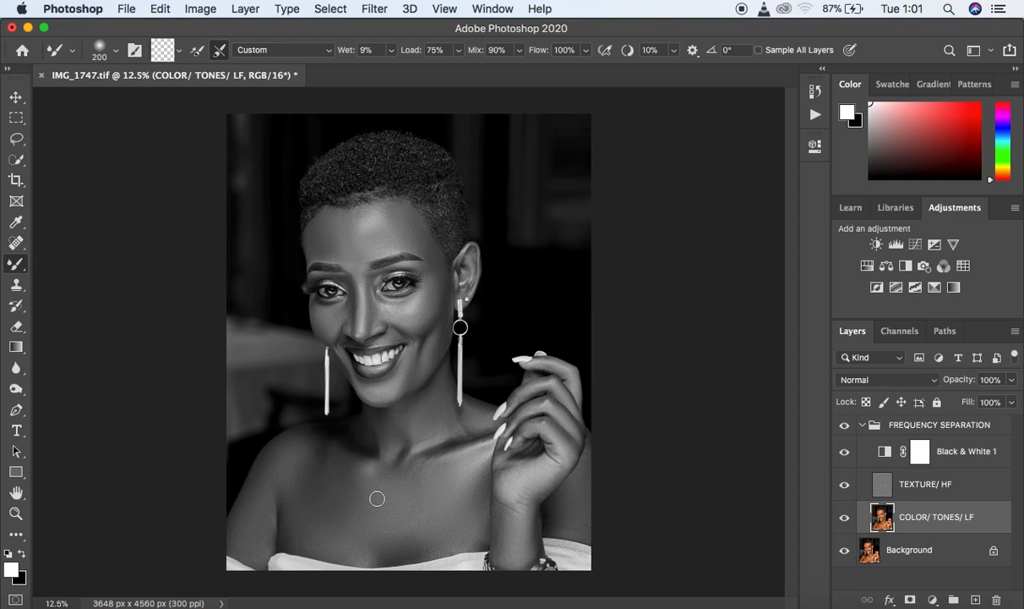
key("bracketright")
mouse_move(354, 530)
left_mouse_down()
mouse_move(347, 540)
mouse_move(364, 538)
mouse_move(343, 527)
mouse_move(318, 538)
mouse_move(289, 489)
mouse_move(334, 460)
mouse_move(352, 466)
mouse_move(343, 441)
mouse_move(373, 440)
left_mouse_up()
left_click(474, 415)
- Hide Black & White 1 and refine the upper arm, shoulder and neck base in color with a smaller brush
left_click(845, 453)
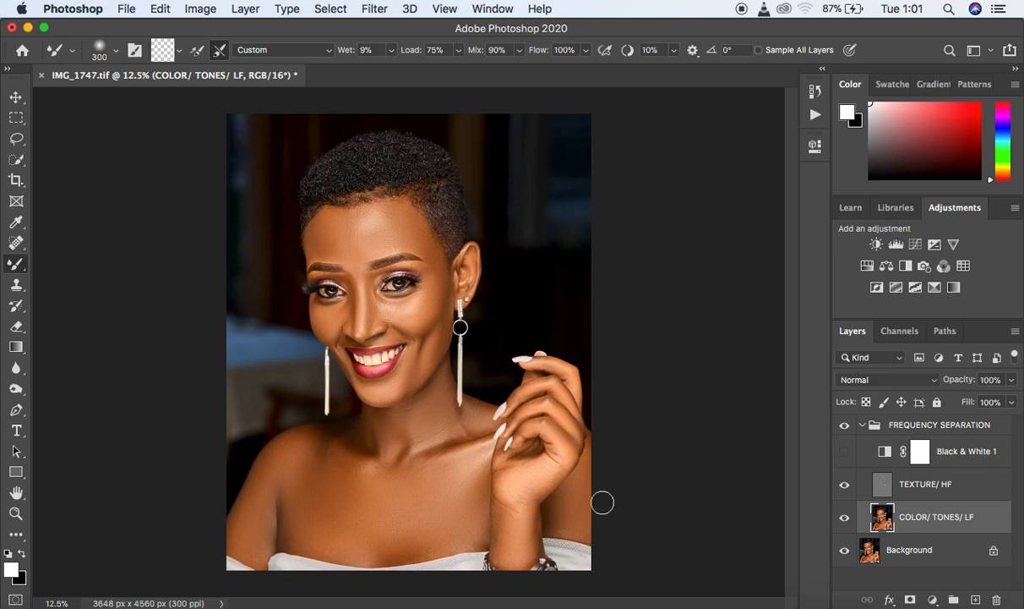
key("bracketleft")
key("bracketleft")
mouse_move(257, 551)
left_mouse_down()
mouse_move(262, 563)
mouse_move(274, 516)
mouse_move(260, 470)
mouse_move(283, 492)
mouse_move(301, 486)
left_mouse_up()
left_click(477, 413)
mouse_move(373, 435)
left_mouse_down()
mouse_move(370, 425)
mouse_move(368, 445)
mouse_move(347, 431)
mouse_move(353, 418)
mouse_move(358, 435)
mouse_move(345, 430)
mouse_move(318, 446)
mouse_move(336, 458)
mouse_move(319, 445)
left_mouse_up()
- Compare the whole portrait in color with the FREQUENCY SEPARATION group hidden and shown
left_click(844, 428)
left_click(845, 428)
left_click(844, 438)
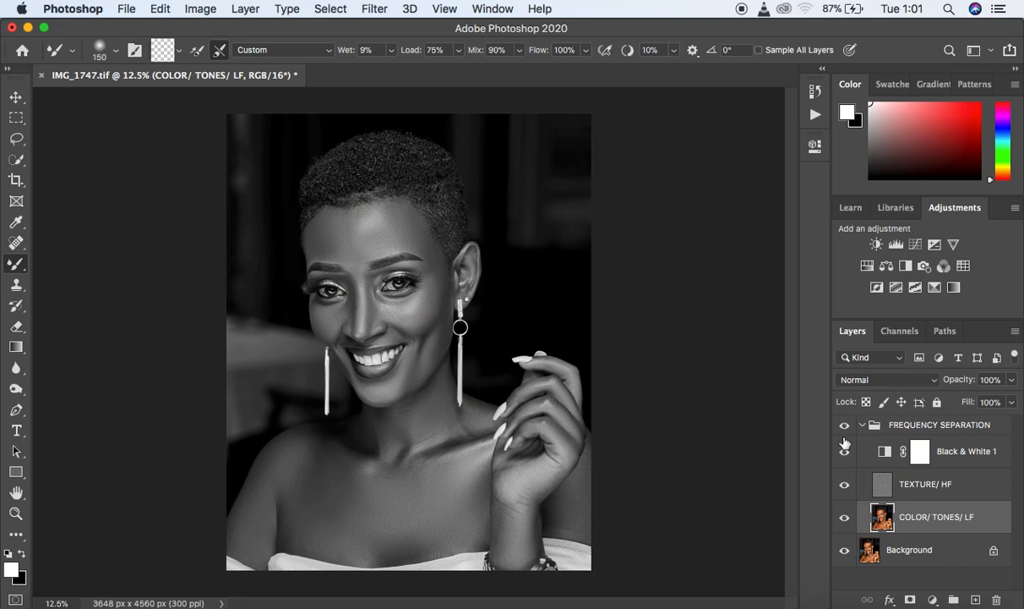
left_click(844, 451)
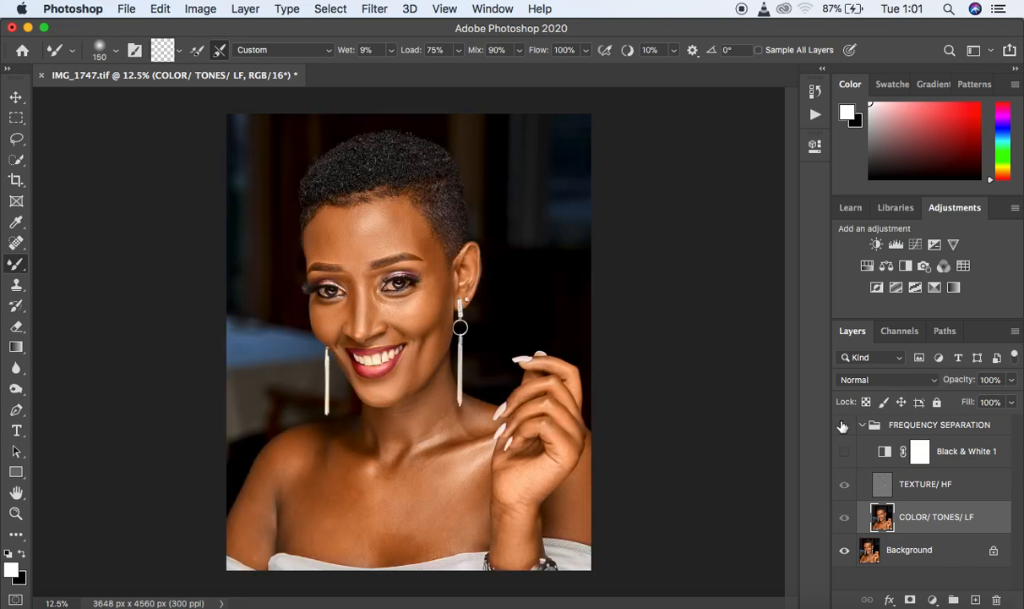
- Touch up the tones on the neck and select the Black & White 1 layer
mouse_move(409, 409)
left_mouse_down()
mouse_move(406, 423)
mouse_move(394, 420)
left_mouse_up()
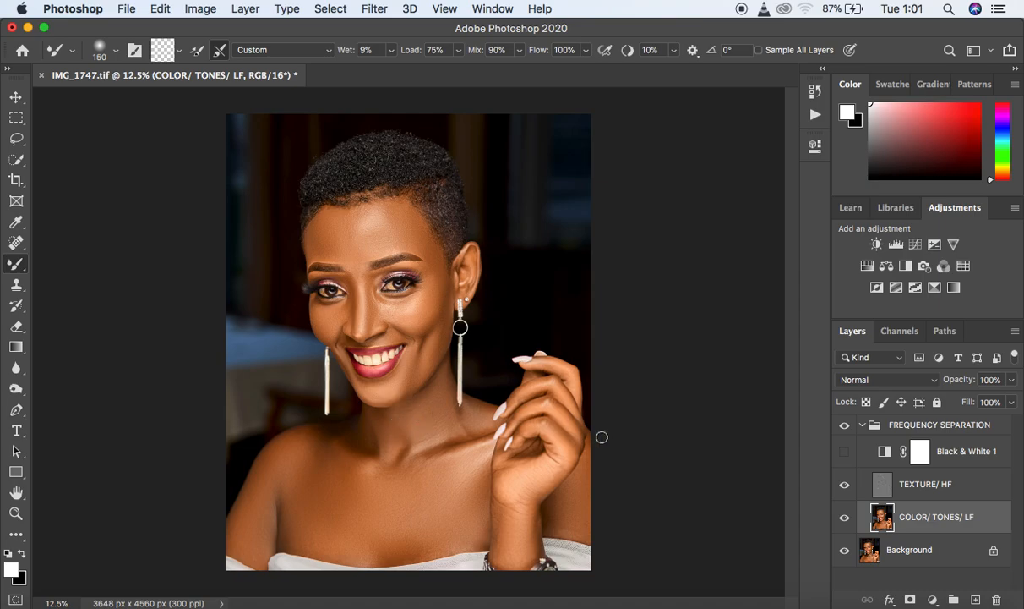
left_click(920, 451)
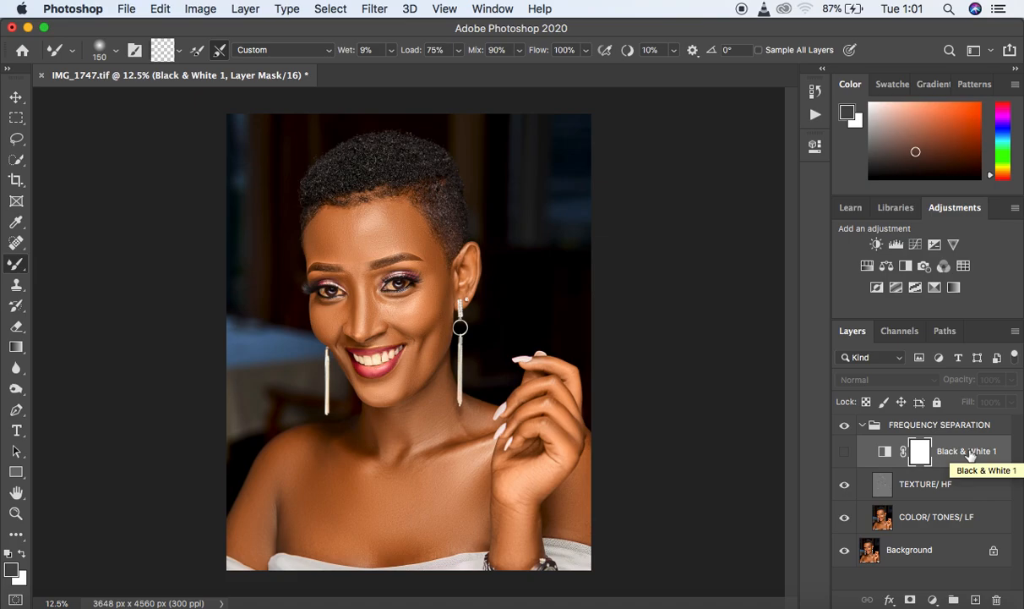
- Delete the Black & White 1 layer and select the COLOR/ TONES/ LF layer
key("Delete")
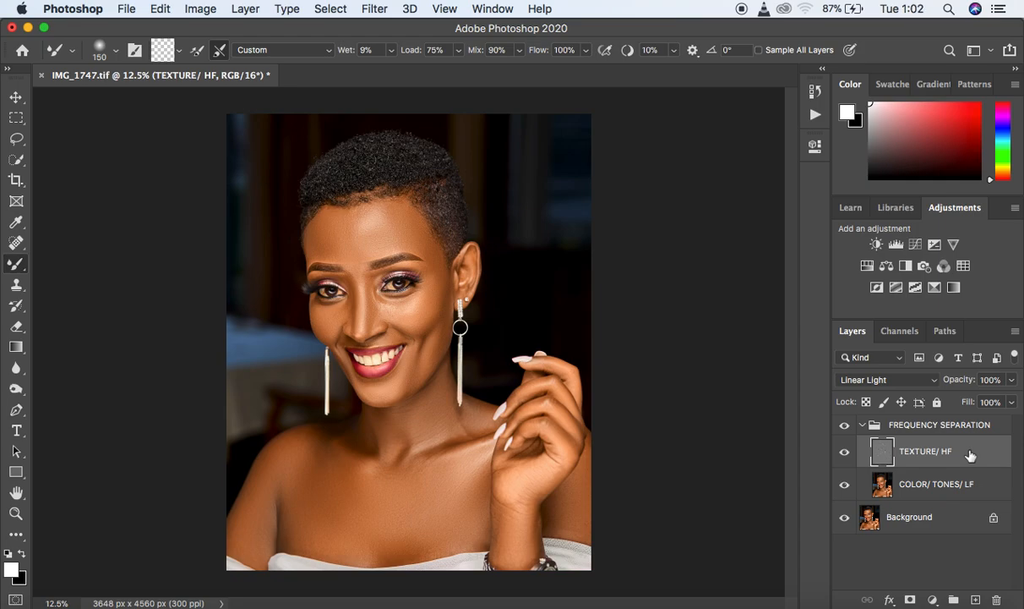
left_click(987, 490)
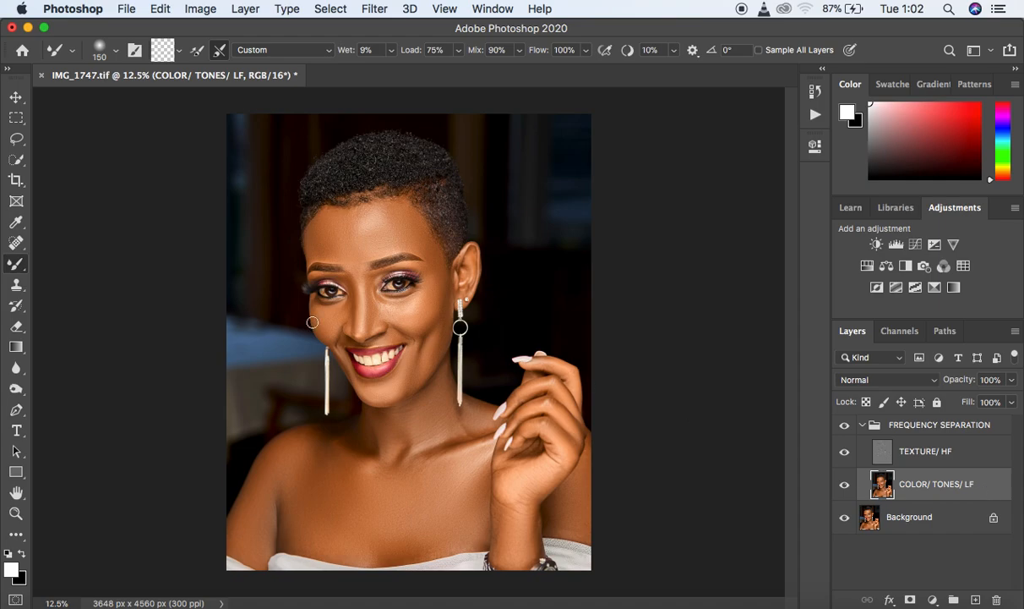
- Outline the forehead, dipping down between the eyebrows, with the Lasso tool at a 24 px feather
left_click(15, 142)
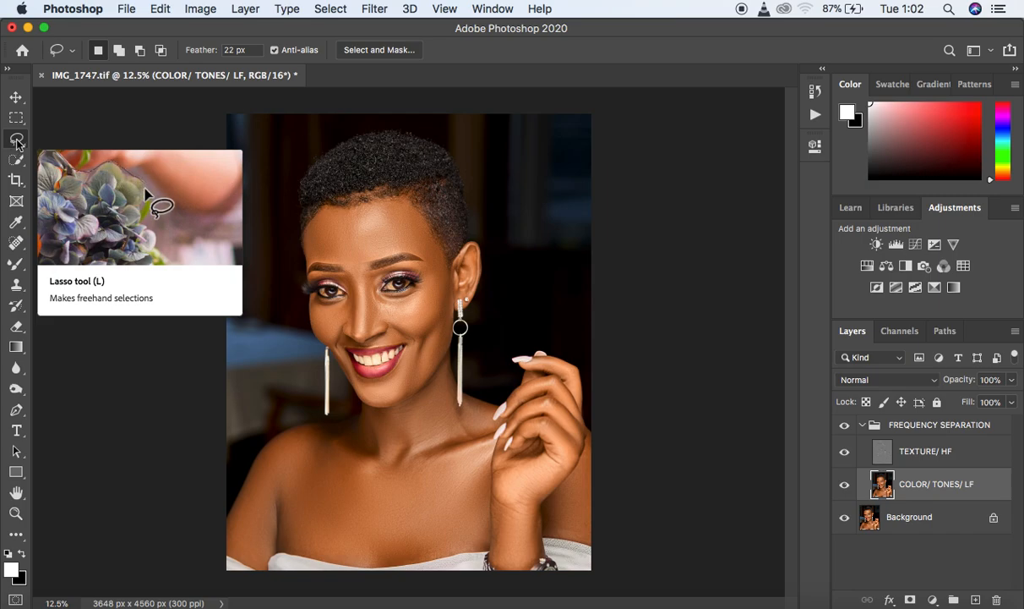
left_click(229, 49)
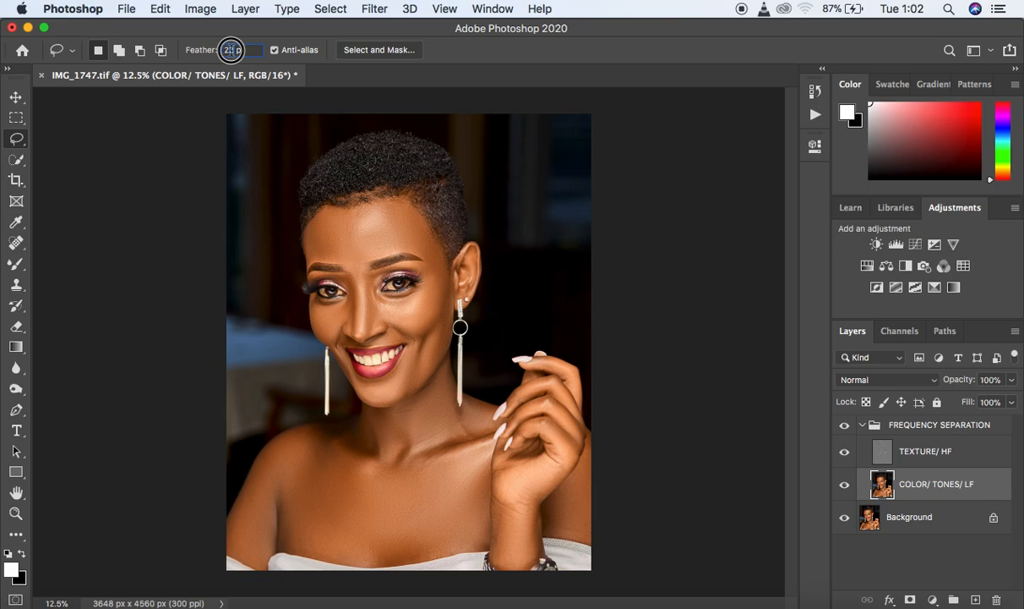
key("Up")
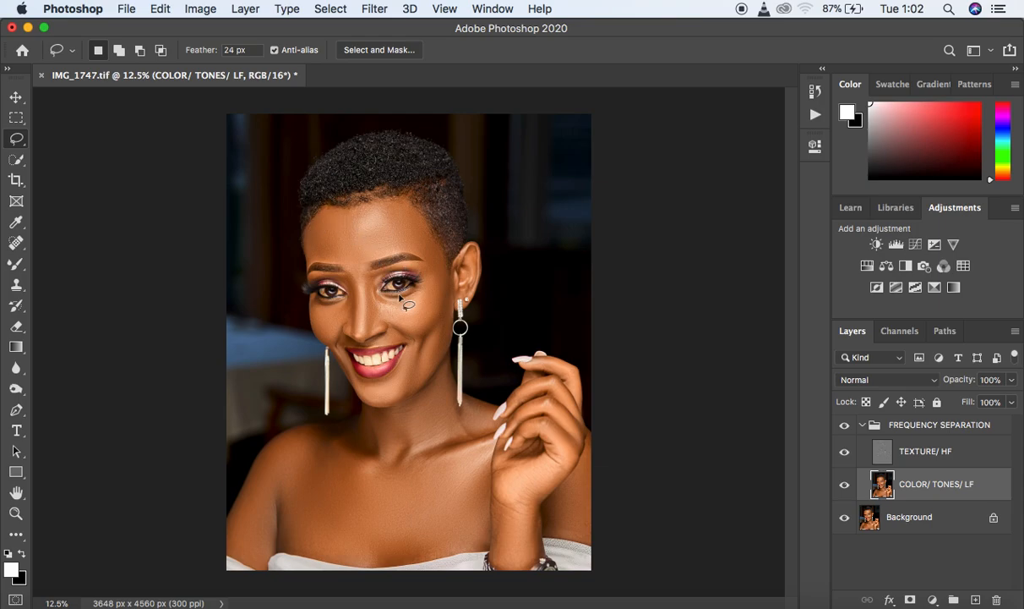
scroll(402, 316, "up", 5)
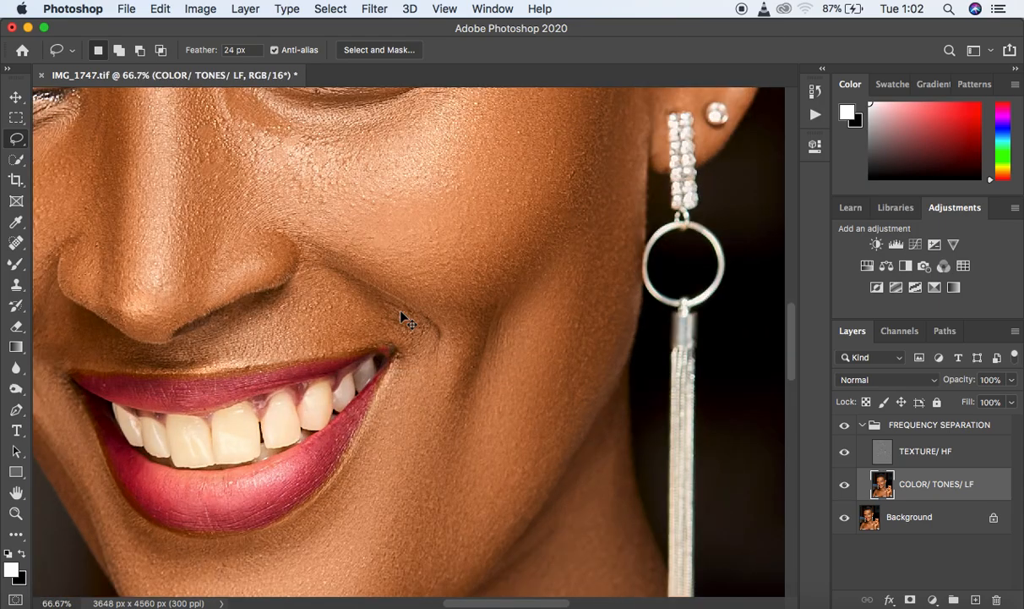
key("space")
left_click_drag(420, 284, 615, 539)
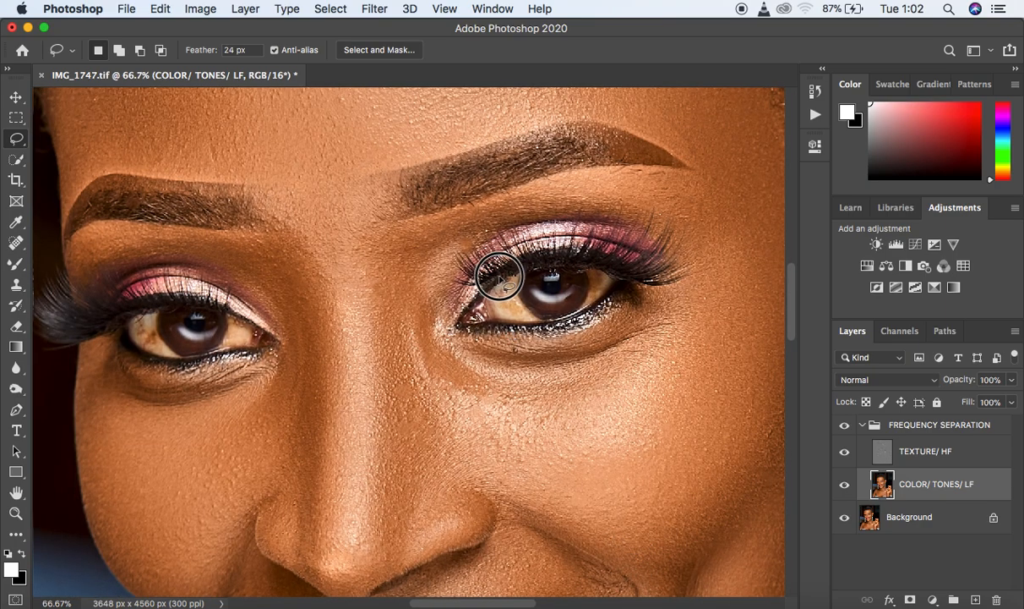
left_click_drag(499, 279, 499, 368)
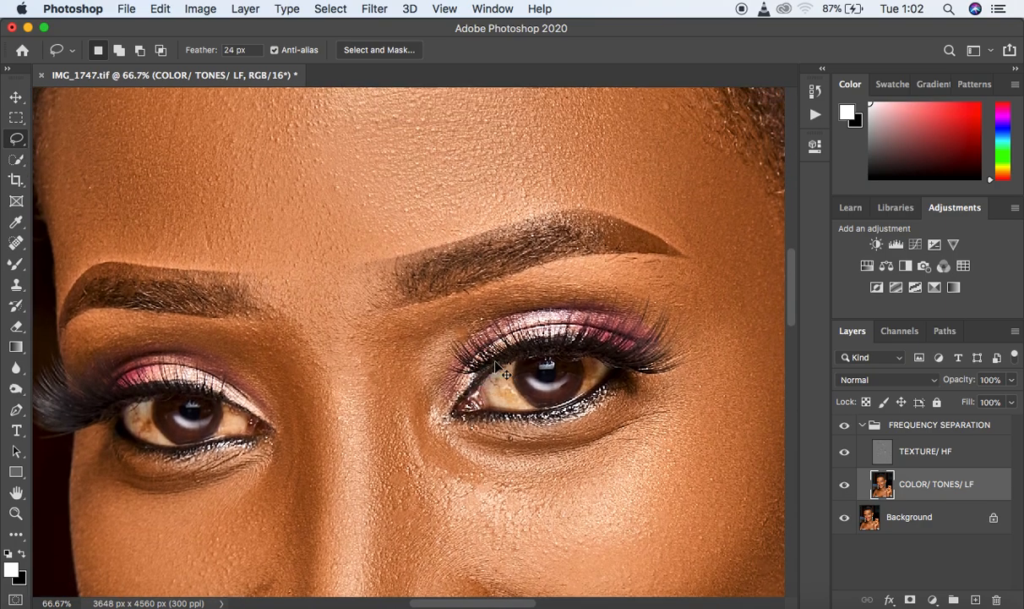
key("super+minus")
key("super+minus")
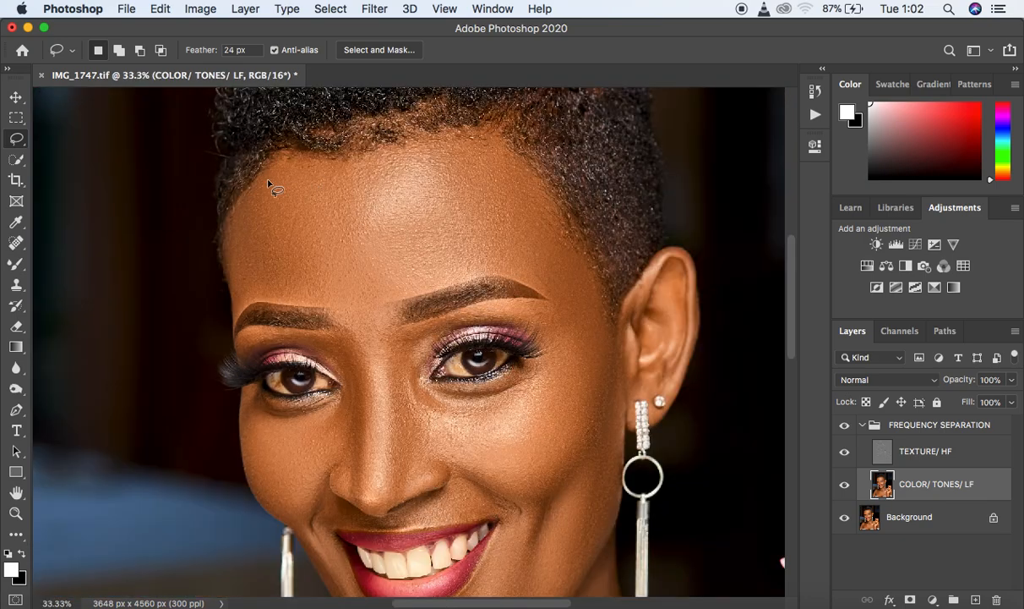
mouse_move(243, 205)
left_mouse_down()
mouse_move(283, 153)
mouse_move(341, 158)
mouse_move(475, 129)
mouse_move(504, 138)
mouse_move(596, 283)
mouse_move(591, 305)
mouse_move(574, 310)
mouse_move(528, 279)
mouse_move(481, 271)
mouse_move(389, 303)
mouse_move(385, 336)
mouse_move(363, 347)
mouse_move(350, 341)
mouse_move(344, 308)
mouse_move(239, 297)
left_mouse_up()
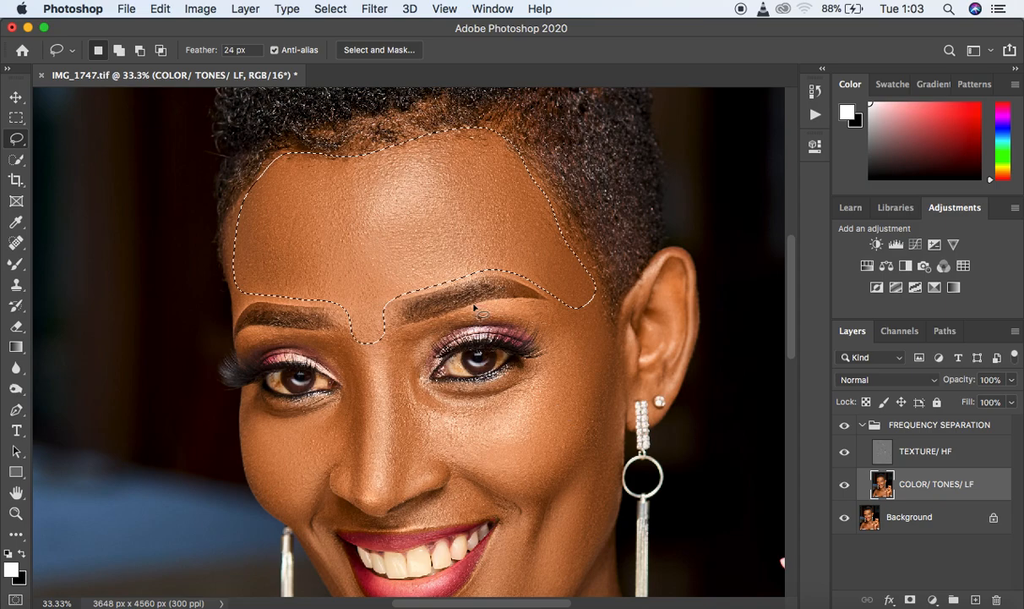
- Start a Gaussian Blur on the forehead selection and raise its radius to 20.4 pixels
left_click(378, 12)
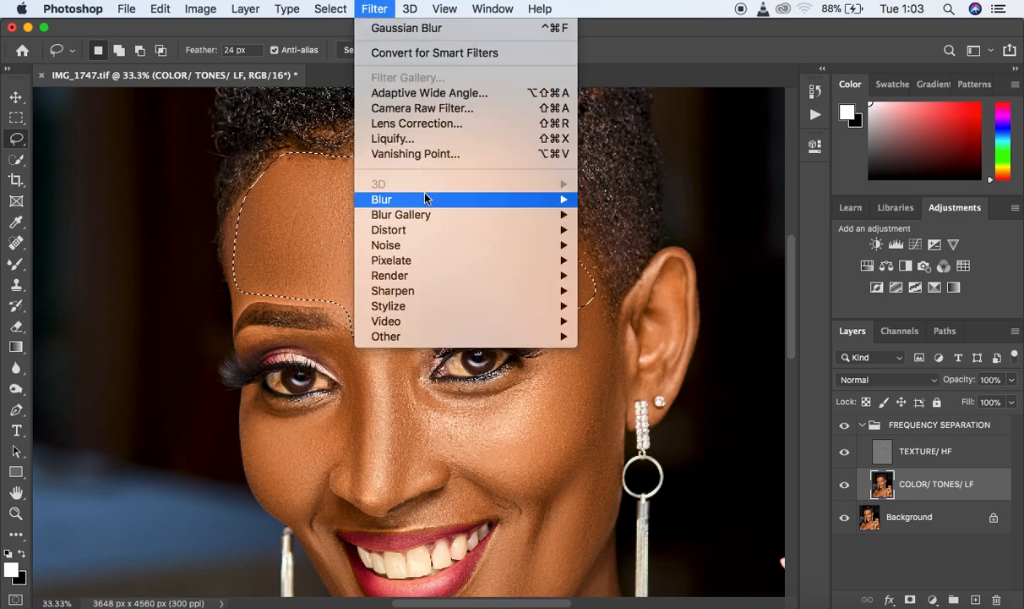
mouse_move(426, 199)
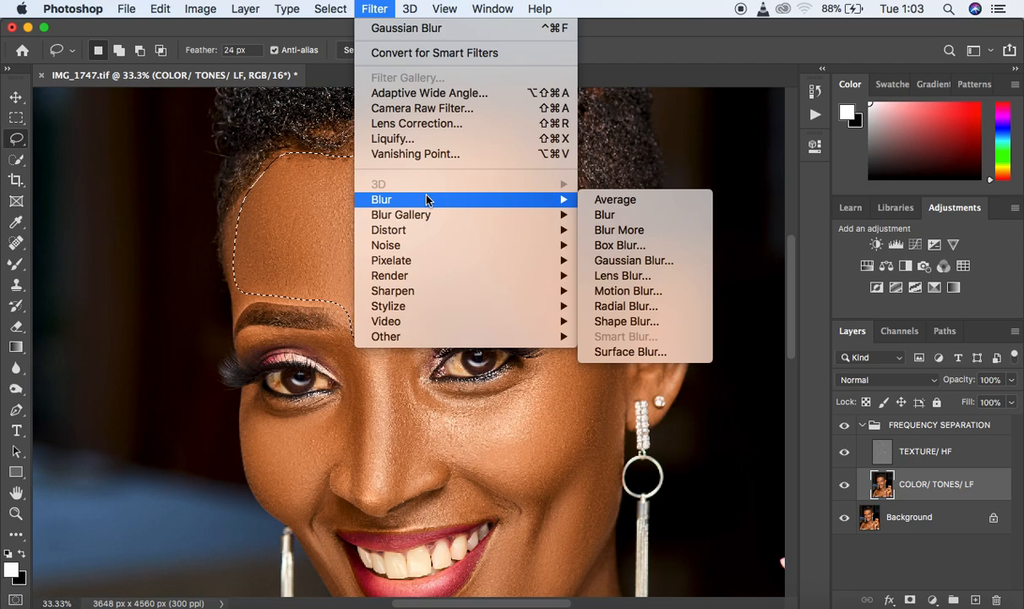
left_click(624, 266)
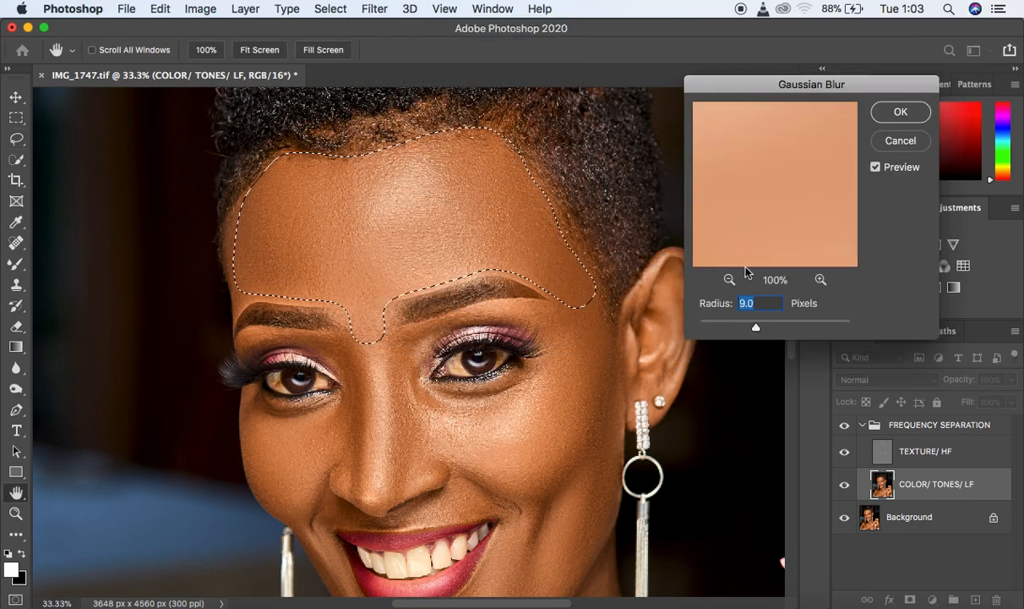
key("super+minus")
key("super+minus")
key("super+minus")
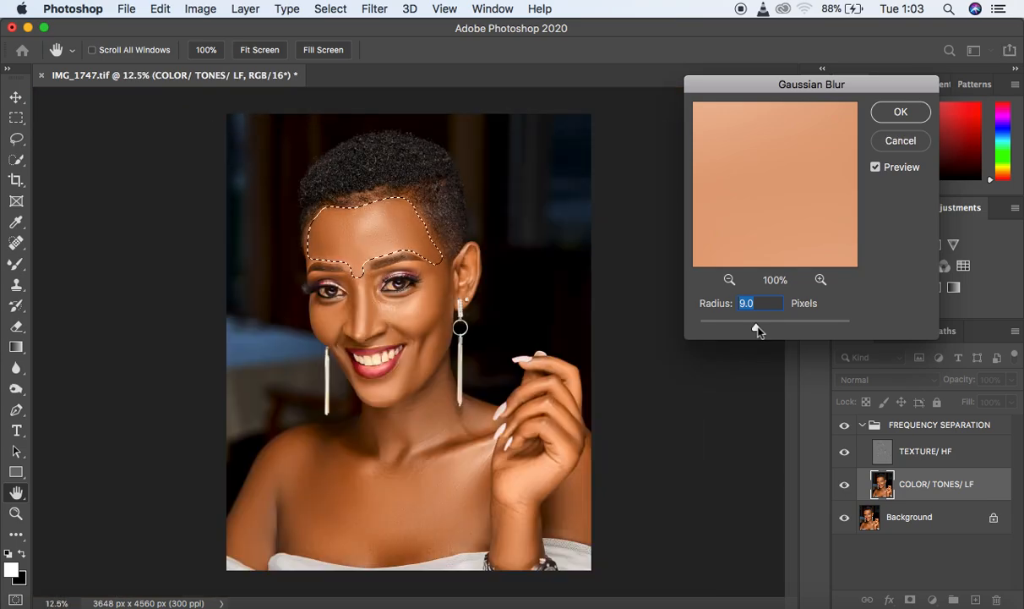
left_click(757, 328)
left_click_drag(758, 330, 762, 331)
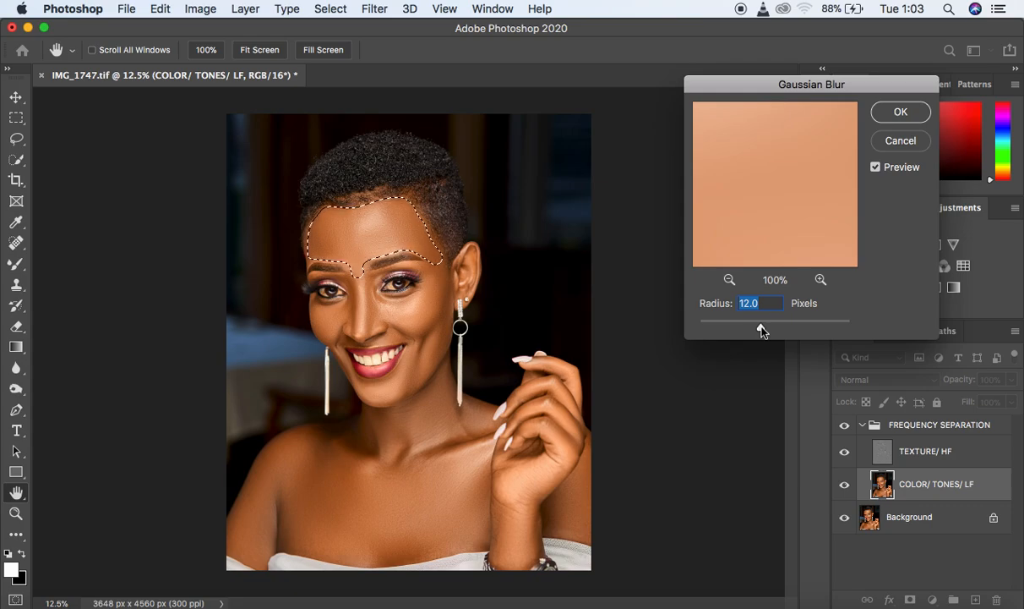
left_click_drag(761, 331, 766, 333)
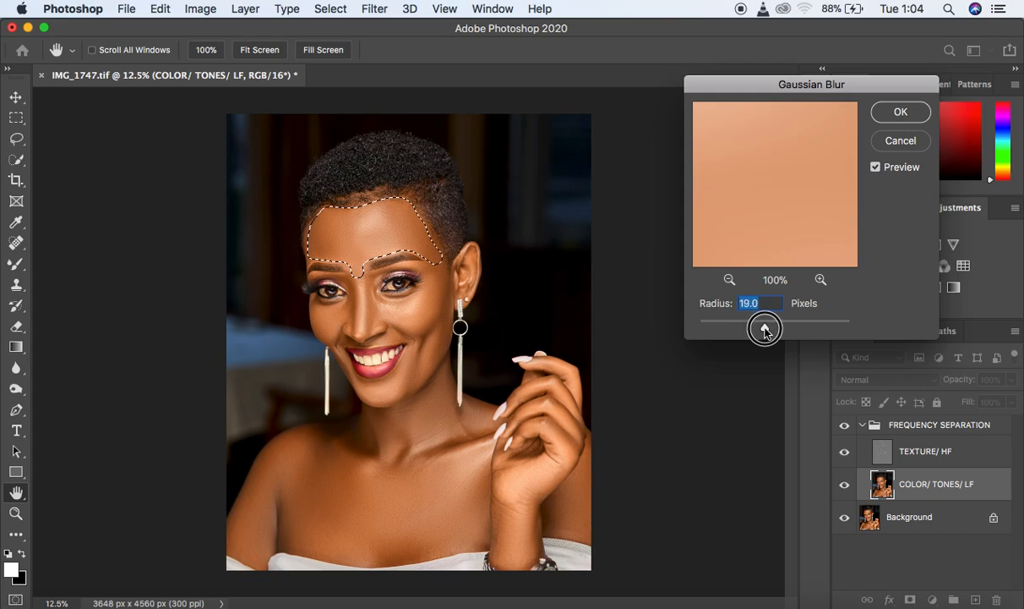
left_click_drag(764, 331, 767, 330)
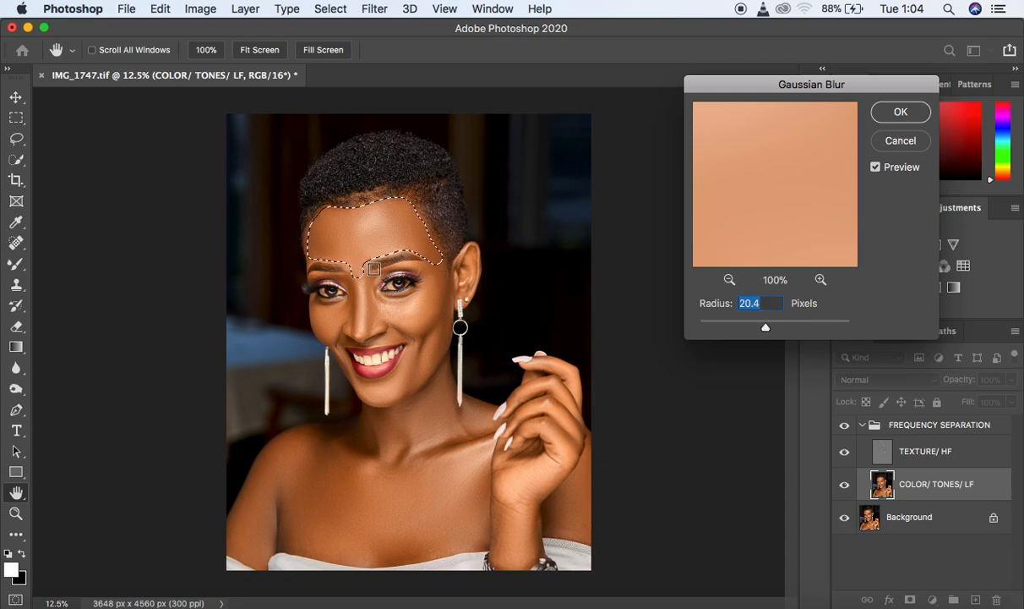
- Check the previewed blur at closer zoom levels, apply it to the forehead and deselect
key("super+plus")
key("super+plus")
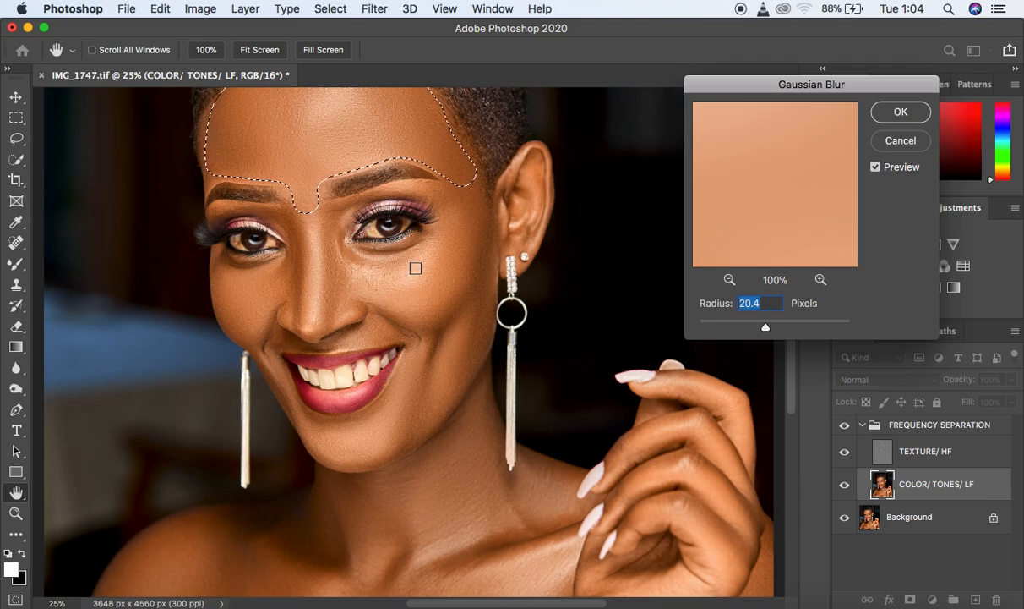
key("super+minus")
key("super+plus")
key("super+minus")
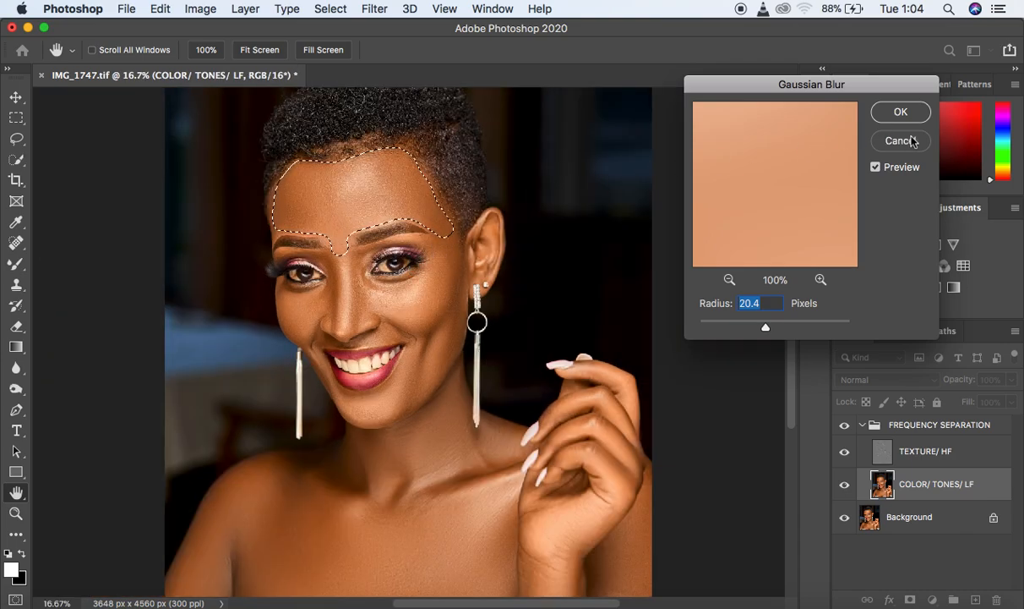
left_click(899, 112)
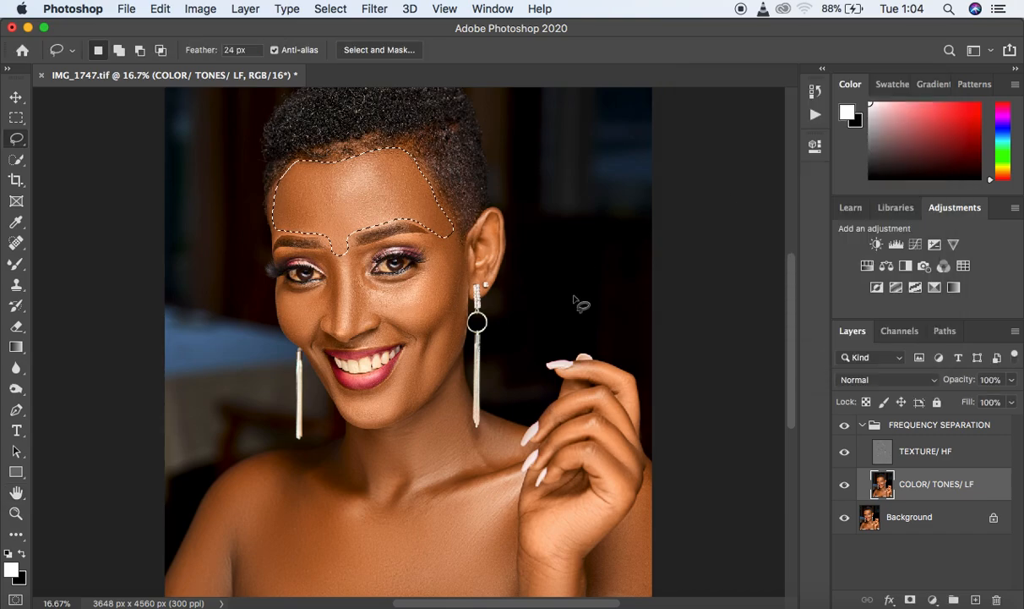
key("super+d")
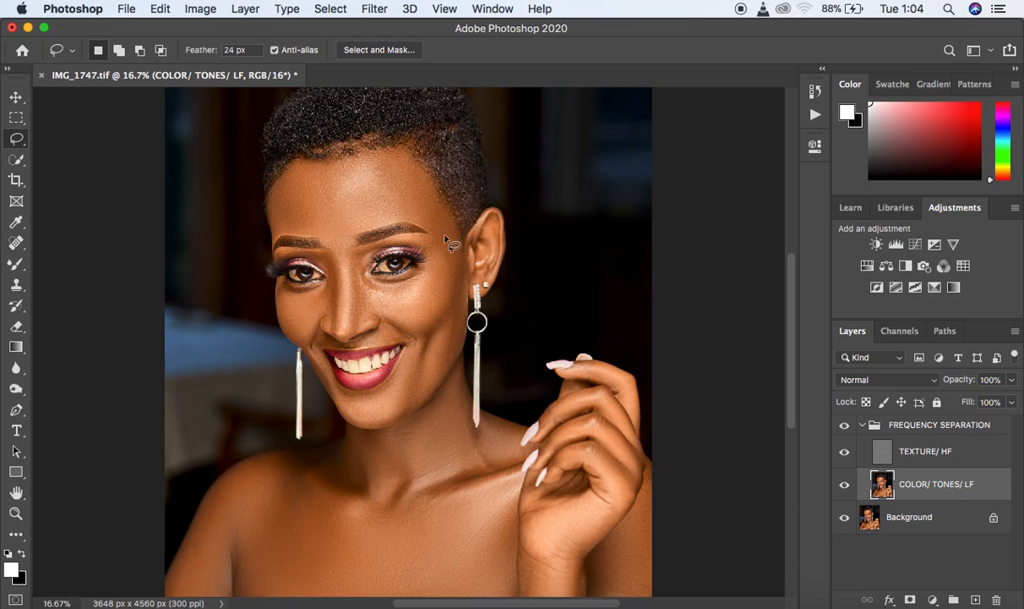
- Lasso the temple and outer cheek beside the visible ear and repeat the Gaussian Blur there
key("super+equal")
key("super+equal")
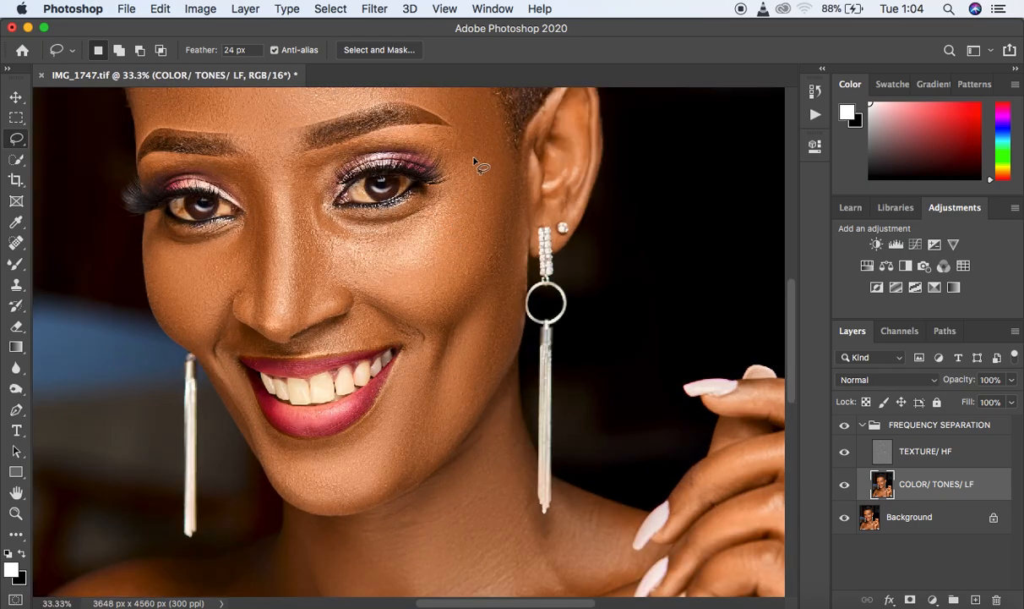
mouse_move(488, 118)
left_mouse_down()
mouse_move(437, 205)
mouse_move(434, 252)
mouse_move(420, 279)
mouse_move(392, 295)
mouse_move(421, 322)
mouse_move(446, 321)
mouse_move(476, 298)
mouse_move(503, 257)
mouse_move(522, 180)
mouse_move(506, 116)
left_mouse_up()
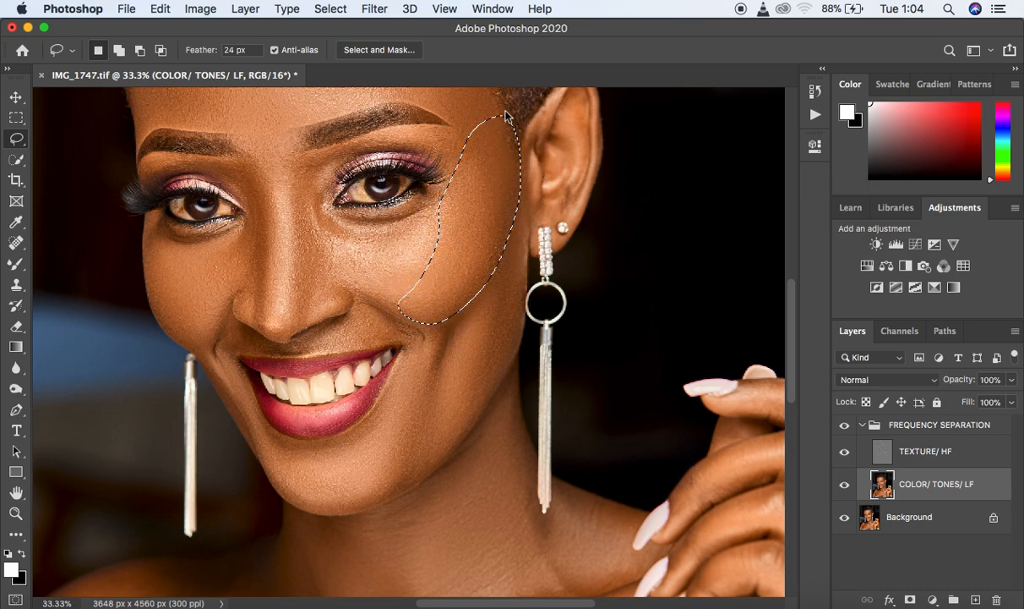
right_click(481, 182)
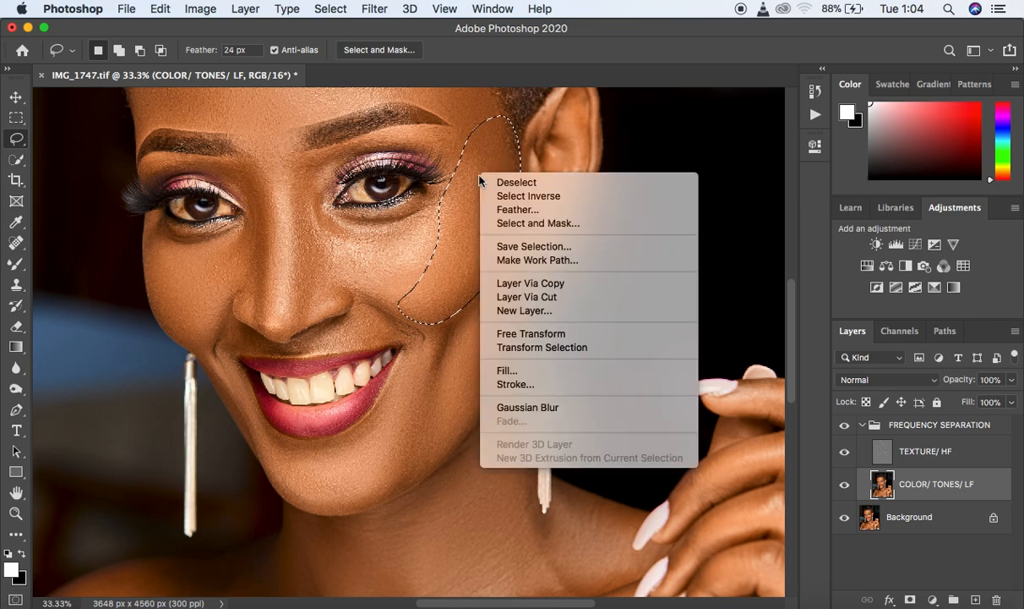
left_click(537, 408)
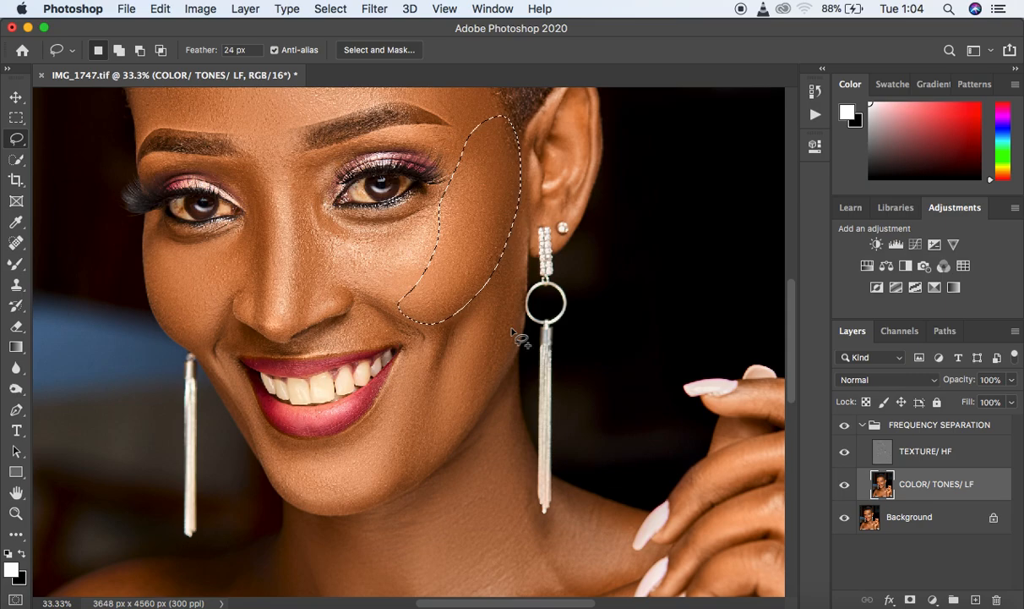
- Fade the cheek blur with 100% opacity and Normal mode, and deselect the area
key("shift")
key("super+shift+f")
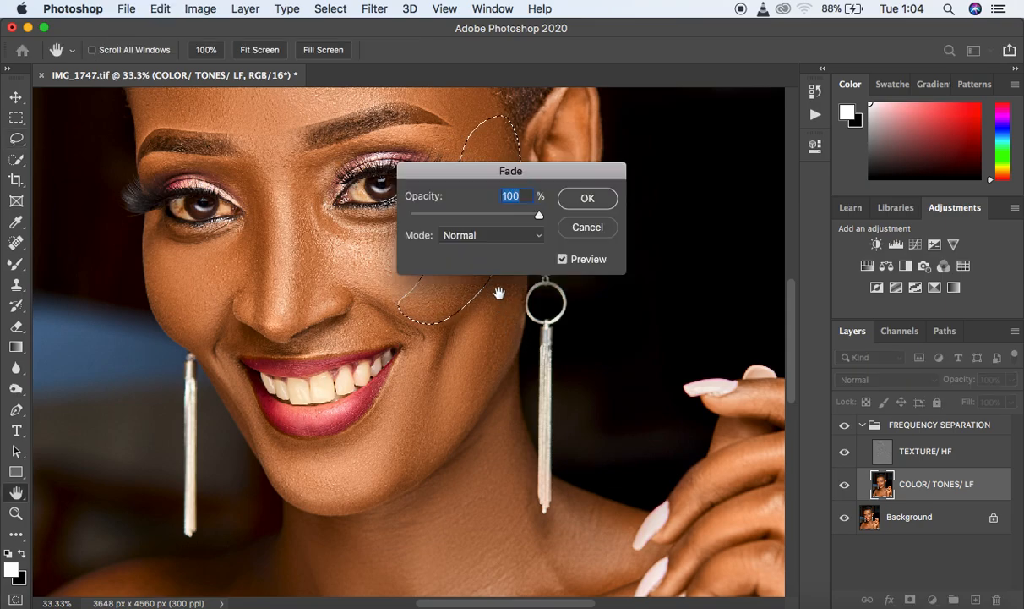
left_click_drag(548, 173, 630, 152)
mouse_move(616, 191)
left_mouse_down()
mouse_move(583, 188)
mouse_move(623, 190)
left_mouse_up()
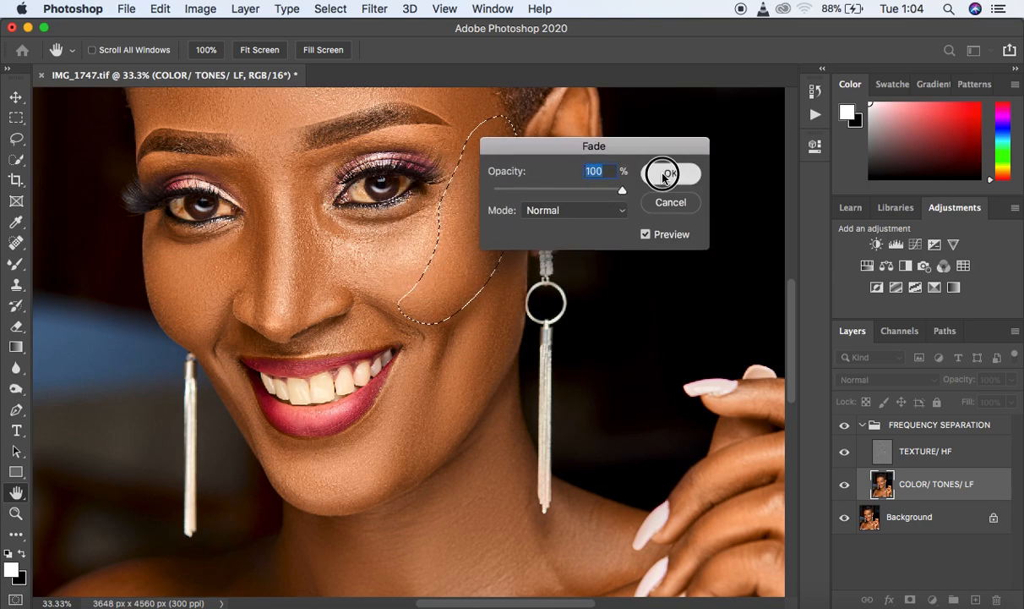
left_click(665, 172)
key("super+d")
- Lasso the lower cheek and jaw strip below the visible ear, blur it with Gaussian Blur and deselect
mouse_move(508, 220)
left_mouse_down()
mouse_move(489, 283)
mouse_move(425, 328)
mouse_move(460, 330)
mouse_move(458, 354)
mouse_move(411, 437)
mouse_move(409, 463)
mouse_move(444, 445)
mouse_move(500, 373)
mouse_move(520, 308)
mouse_move(508, 222)
left_mouse_up()
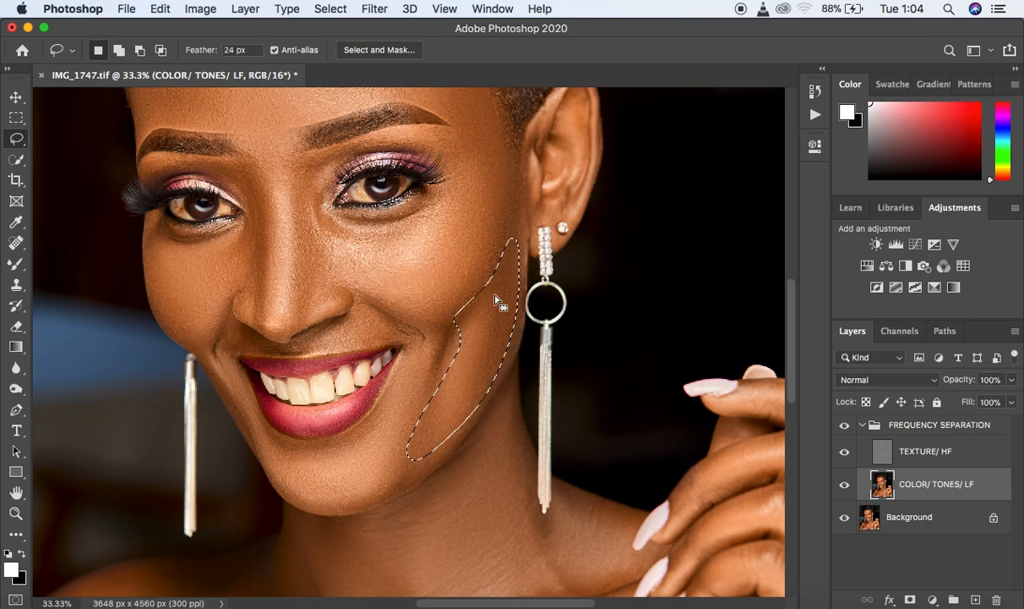
right_click(497, 293)
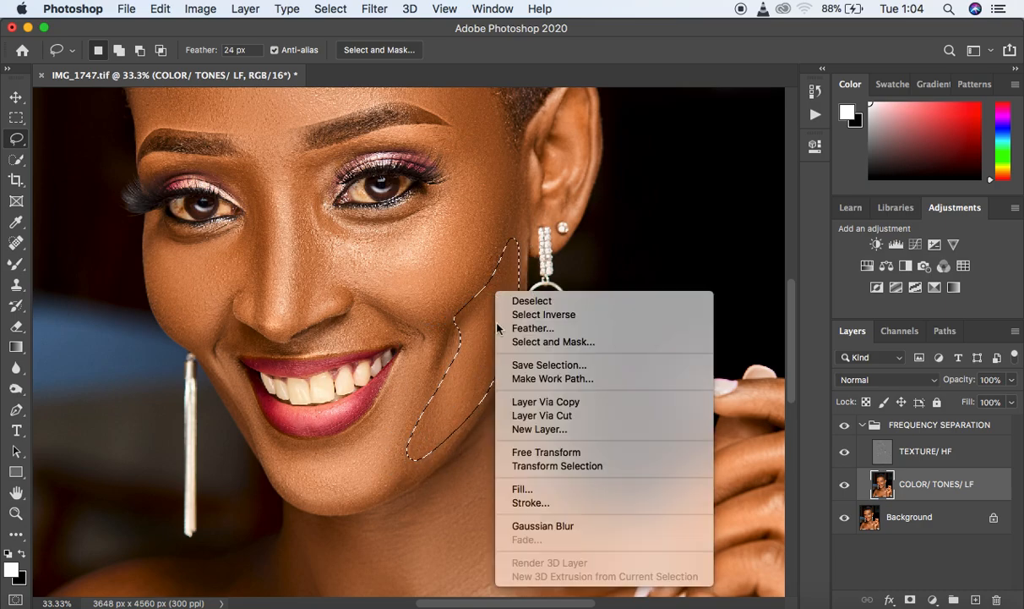
left_click(552, 527)
key("ctrl+d")
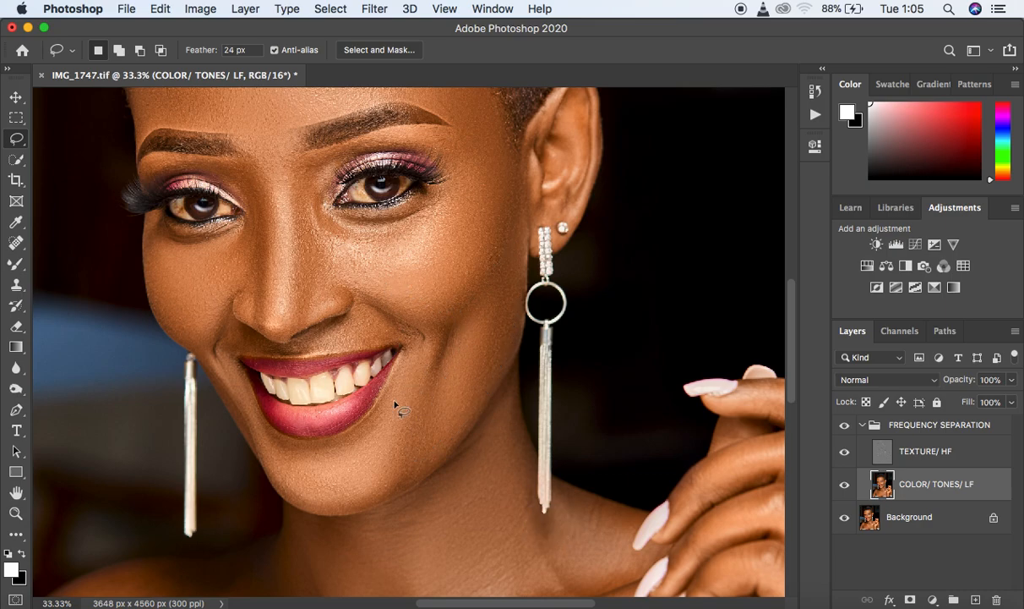
- Lasso the chin below the lower lip, blur it with Gaussian Blur and deselect
mouse_move(242, 398)
left_mouse_down()
mouse_move(286, 451)
mouse_move(327, 448)
mouse_move(372, 428)
mouse_move(415, 355)
mouse_move(446, 385)
mouse_move(481, 370)
mouse_move(448, 438)
mouse_move(381, 493)
mouse_move(341, 506)
mouse_move(309, 498)
mouse_move(264, 440)
left_mouse_up()
right_click(335, 466)
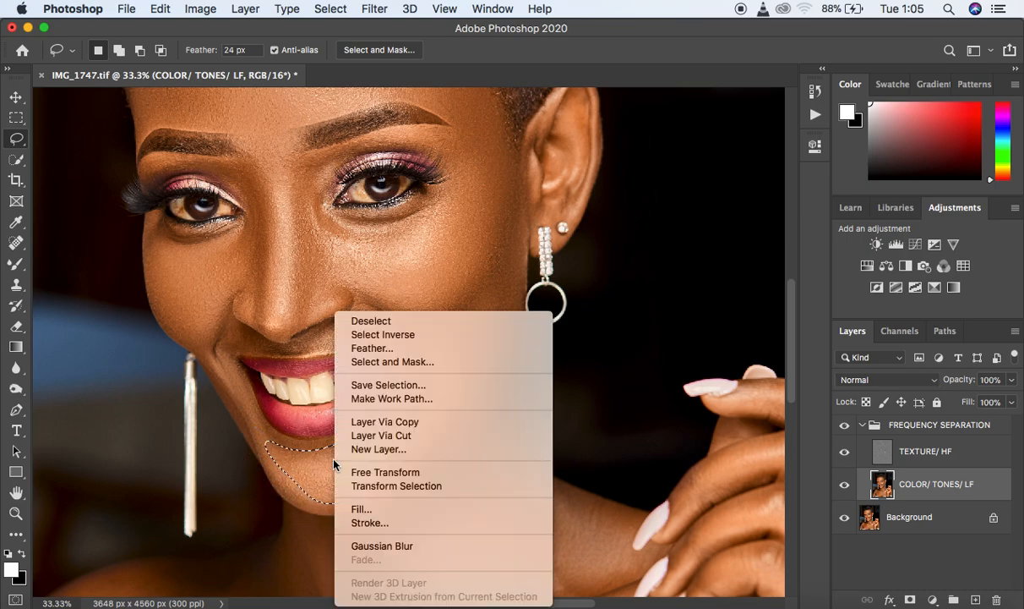
left_click(393, 547)
key("ctrl+d")
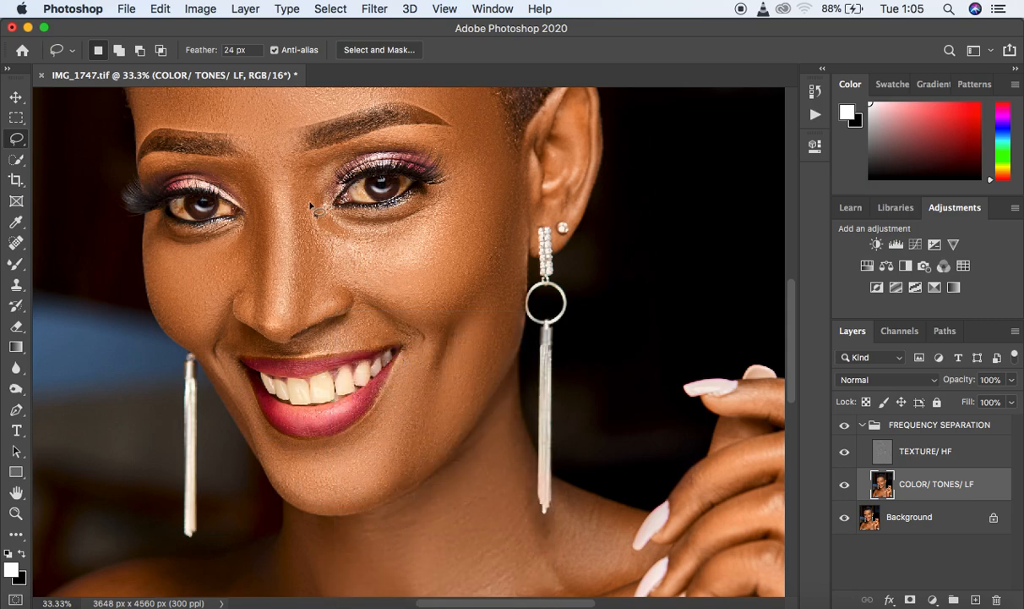
- Lasso the under-eye area on the visible ear's side, repeat the Gaussian Blur on it and deselect
mouse_move(319, 207)
left_mouse_down()
mouse_move(333, 259)
mouse_move(368, 277)
mouse_move(418, 264)
mouse_move(446, 242)
mouse_move(462, 205)
mouse_move(458, 193)
mouse_move(399, 214)
mouse_move(325, 211)
left_mouse_up()
right_click(377, 230)
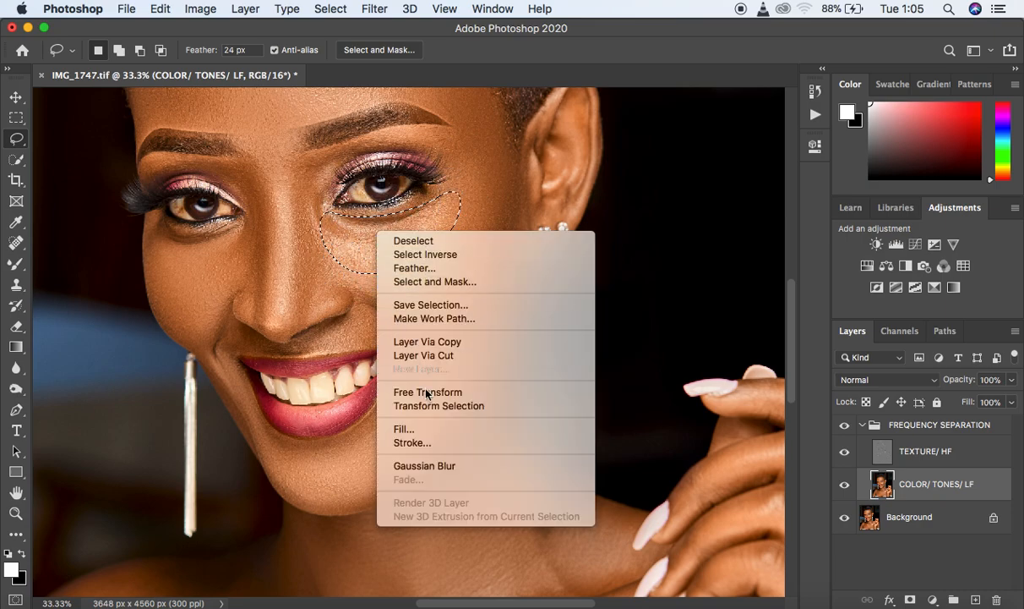
left_click(461, 466)
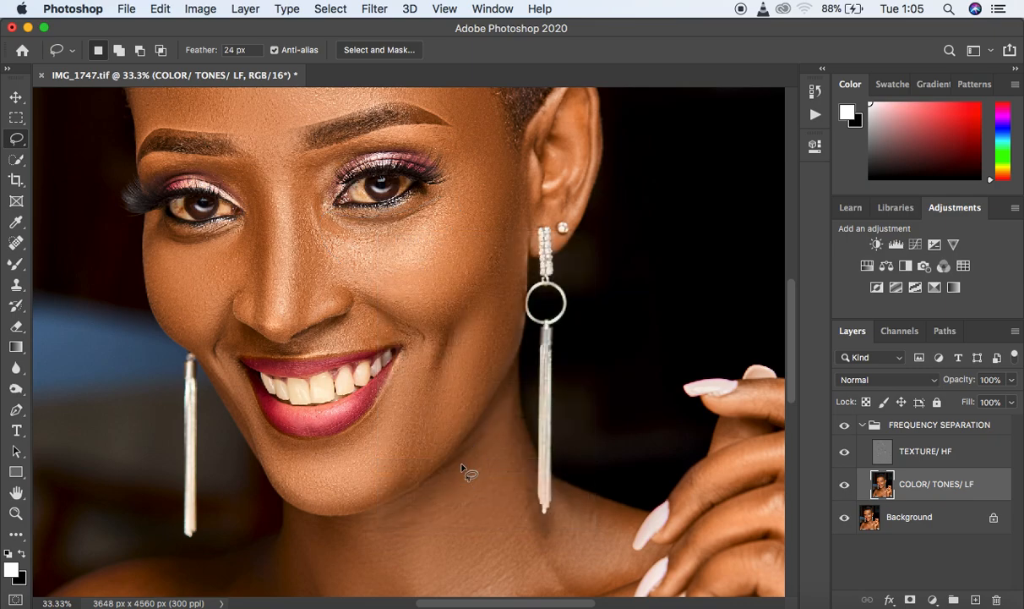
- Lasso the cheek under the eye farther from the visible ear and repeat the Gaussian Blur on it
mouse_move(159, 234)
left_mouse_down()
mouse_move(205, 237)
mouse_move(247, 221)
mouse_move(218, 328)
mouse_move(179, 332)
mouse_move(153, 270)
mouse_move(158, 239)
left_mouse_up()
right_click(182, 279)
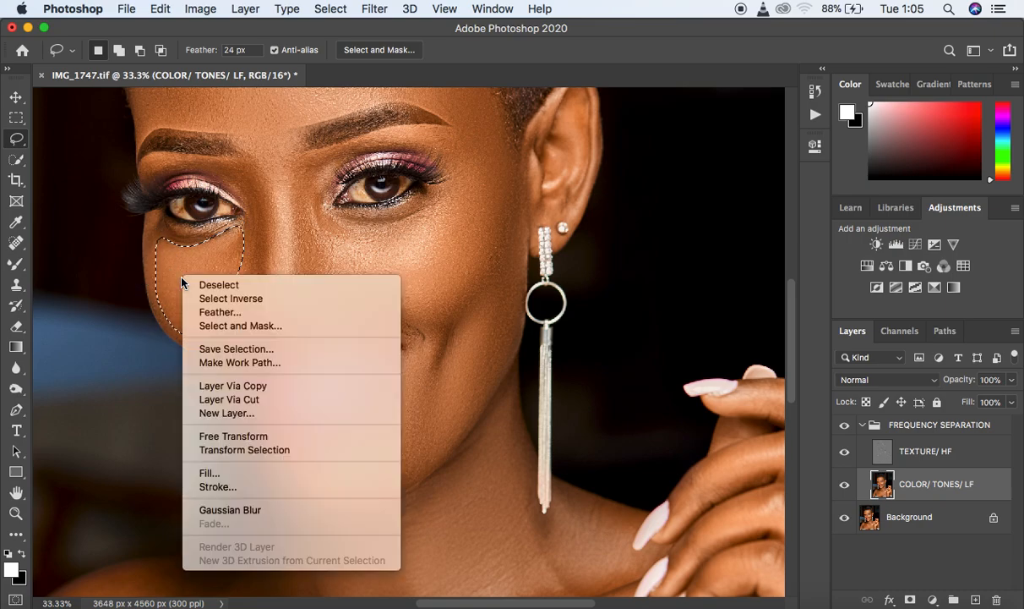
left_click(267, 511)
left_click(267, 508)
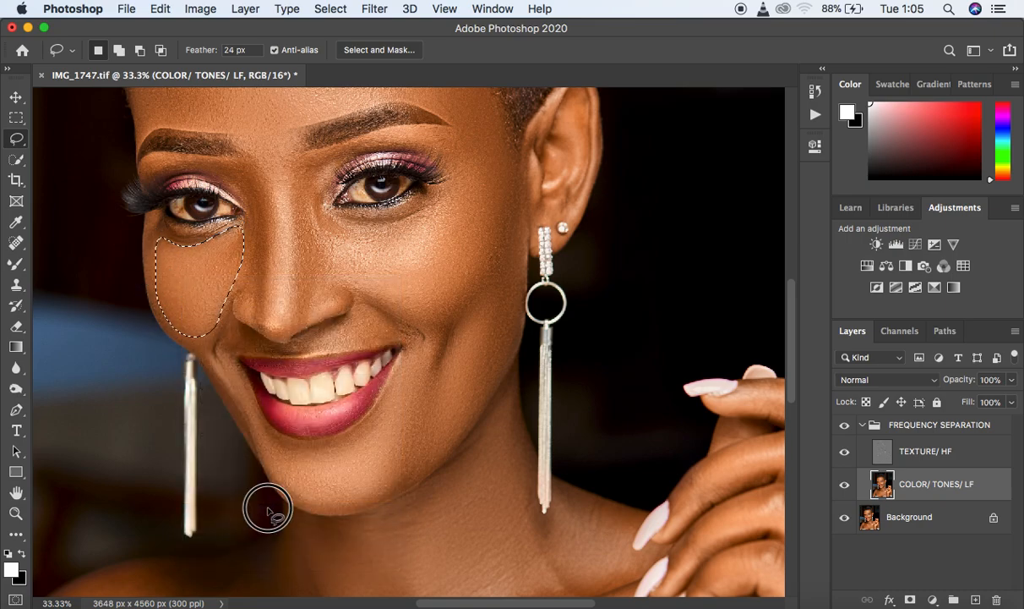
- Lasso the side of the nose farther from the visible ear and repeat the Gaussian Blur on it
mouse_move(226, 169)
left_mouse_down()
mouse_move(245, 166)
mouse_move(261, 206)
mouse_move(261, 319)
mouse_move(238, 272)
mouse_move(251, 221)
mouse_move(233, 169)
left_mouse_up()
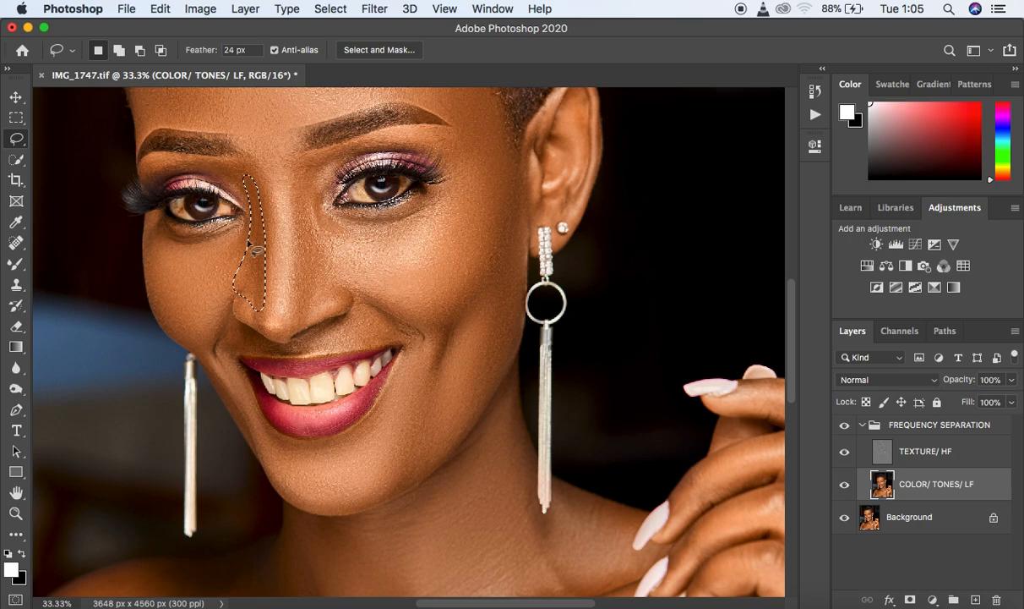
right_click(253, 248)
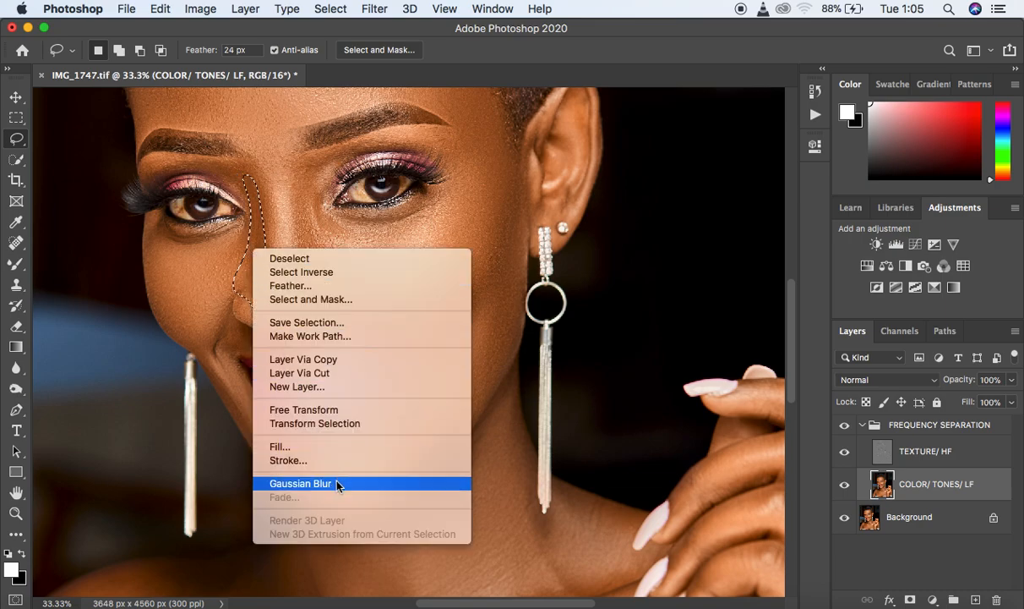
left_click(336, 483)
- Lasso the side of the nose nearer the visible ear, from brow to nostril, repeat the Gaussian Blur and deselect
mouse_move(329, 156)
left_mouse_down()
mouse_move(288, 170)
mouse_move(297, 325)
mouse_move(325, 295)
mouse_move(342, 300)
mouse_move(355, 287)
mouse_move(320, 228)
mouse_move(319, 159)
left_mouse_up()
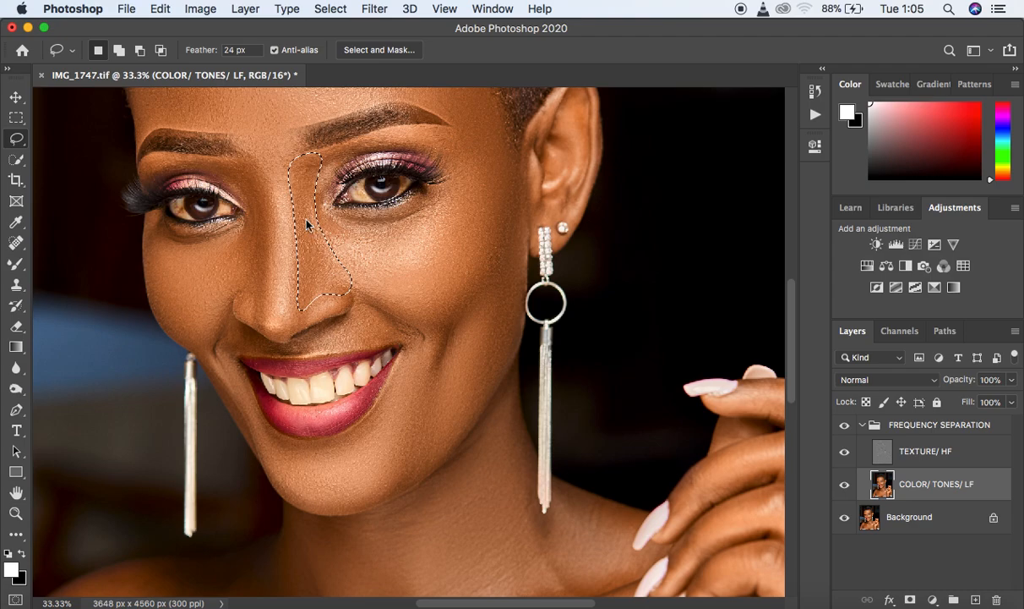
right_click(306, 222)
left_click(388, 451)
key("ctrl+d")
- Lasso a narrow strip along the bridge of the nose down to the tip and repeat the Gaussian Blur on it
key("ctrl+minus")
key("ctrl+minus")
key("ctrl+minus")
key("ctrl+plus")
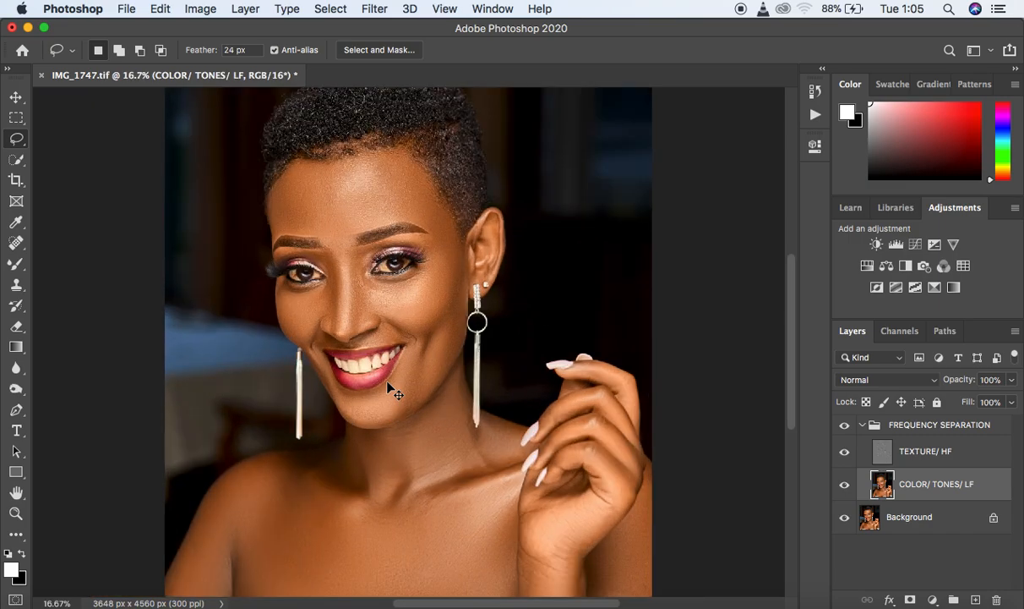
key("ctrl+plus")
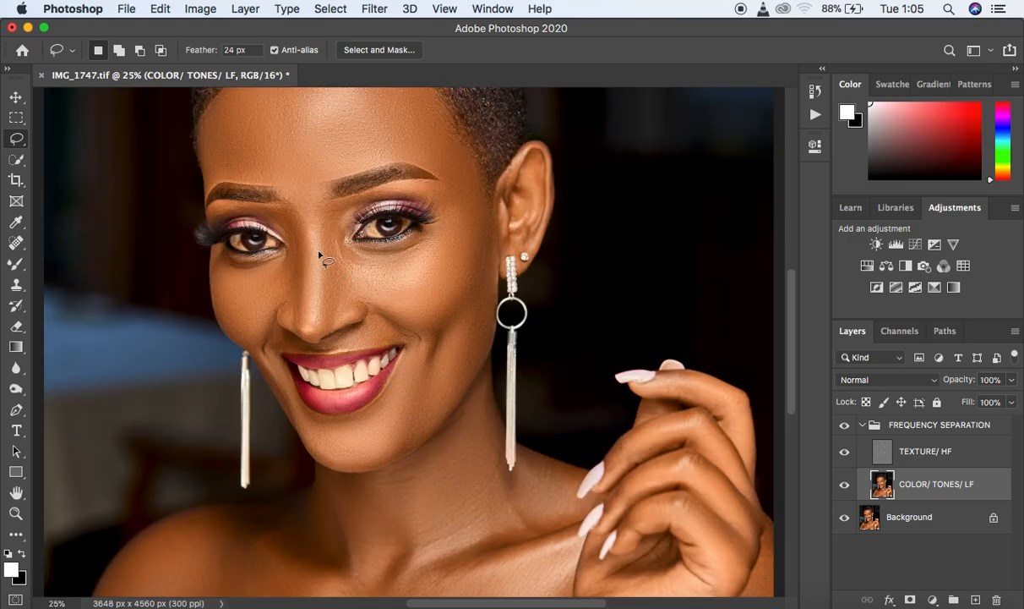
mouse_move(303, 214)
left_mouse_down()
mouse_move(312, 212)
mouse_move(322, 251)
mouse_move(322, 309)
mouse_move(310, 336)
mouse_move(304, 227)
left_mouse_up()
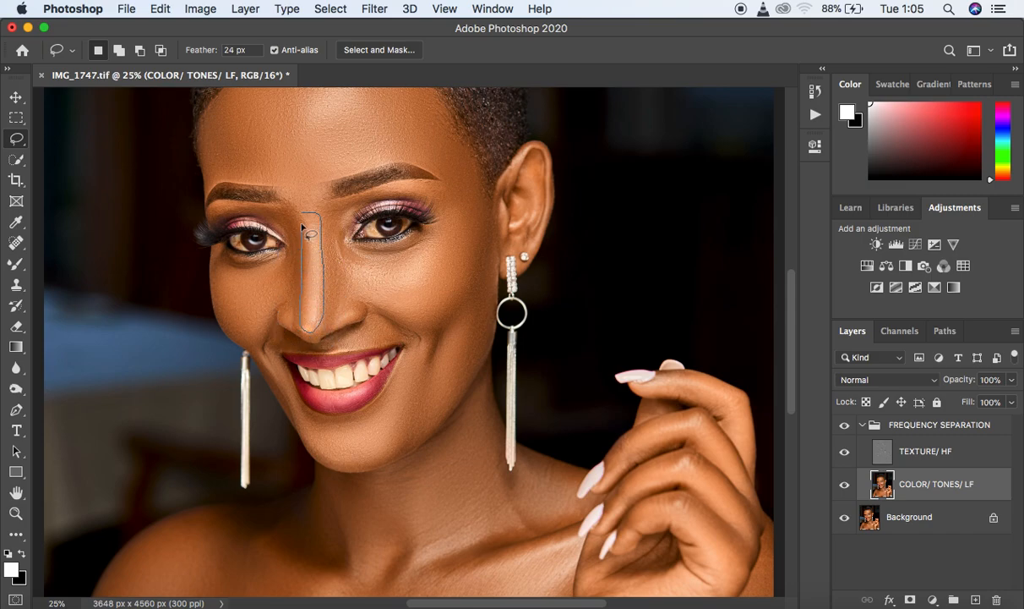
right_click(318, 269)
left_click(399, 492)
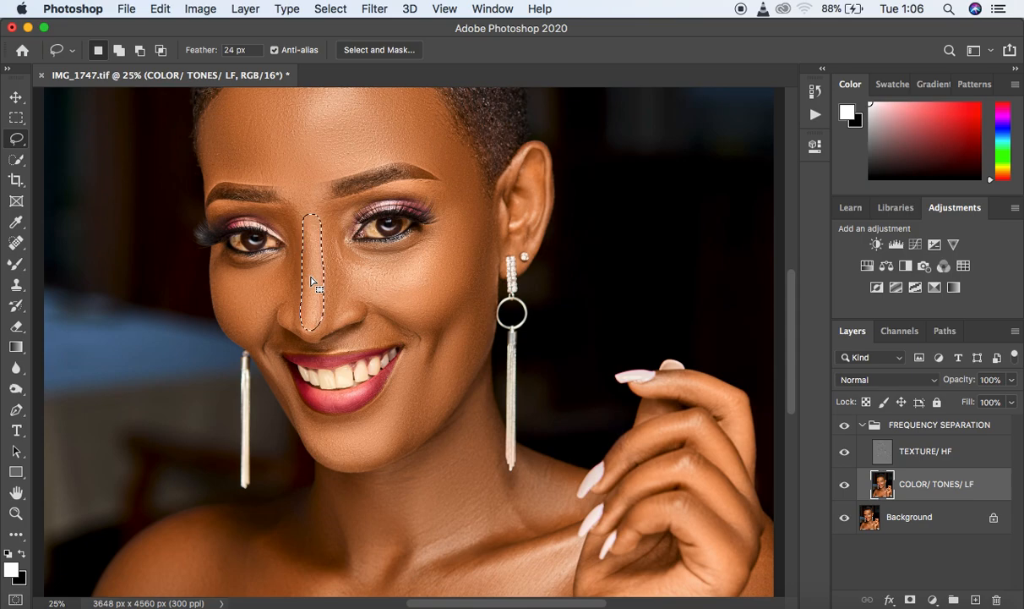
- Fade the nose bridge blur to 8% opacity in Normal mode and deselect
key("shift")
key("super+shift+f")
left_click_drag(623, 191, 505, 194)
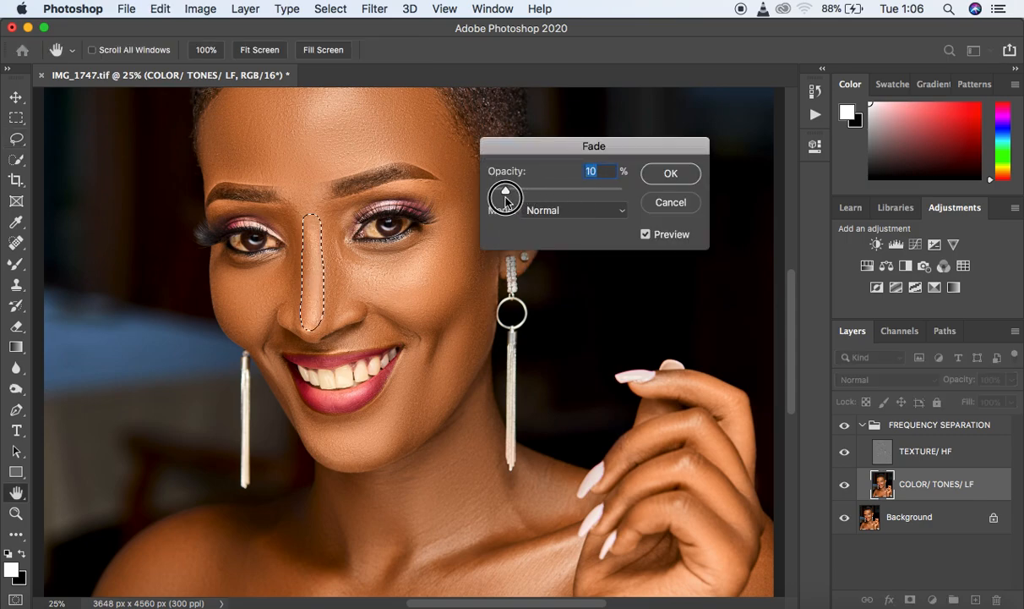
left_click(655, 171)
key("super+d")
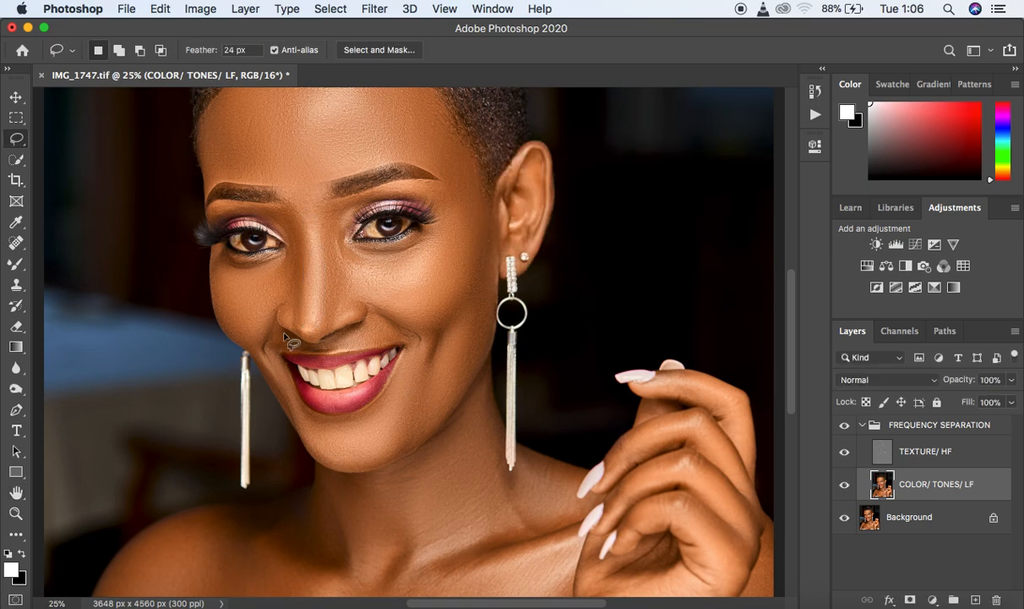
- Lasso the smile-line skin beside the nostril farther from the visible ear and repeat the Gaussian Blur on it
key("super+equal")
key("super+equal")
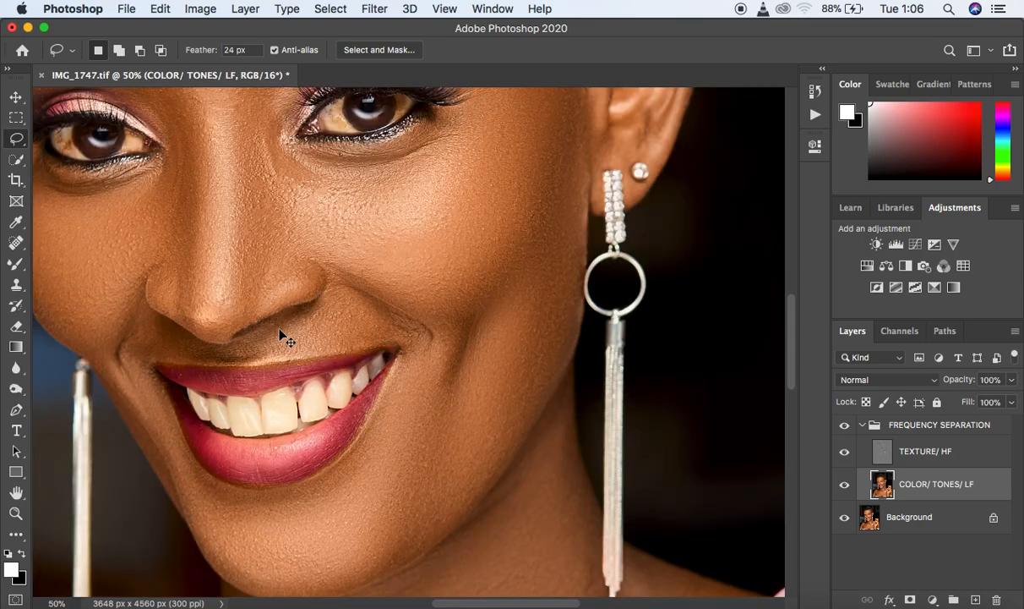
mouse_move(147, 310)
left_mouse_down()
mouse_move(187, 344)
mouse_move(125, 376)
mouse_move(141, 308)
left_mouse_up()
right_click(146, 342)
left_click(211, 547)
- Lasso the skin between nose and upper lip on the visible ear's side, repeat the Gaussian Blur and deselect
mouse_move(253, 335)
left_mouse_down()
mouse_move(336, 296)
mouse_move(335, 281)
mouse_move(392, 305)
mouse_move(429, 338)
mouse_move(422, 360)
mouse_move(389, 335)
mouse_move(257, 339)
left_mouse_up()
right_click(347, 328)
left_click(359, 546)
key("ctrl+d")
- Toggle the FREQUENCY SEPARATION group's visibility to compare the whole portrait before and after retouching
key("super+minus")
key("super+minus")
key("super+minus")
key("super+minus")
key("super+plus")
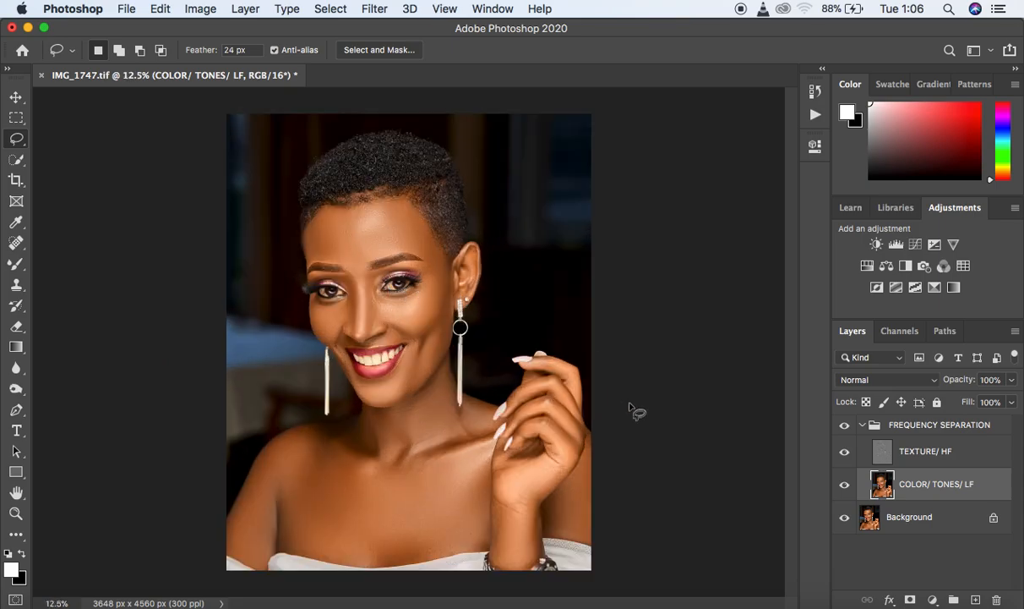
left_click(845, 429)
left_click(845, 429)
left_click(844, 426)
- Lasso the neck area below the chin, repeat the Gaussian Blur on it and deselect
mouse_move(367, 414)
left_mouse_down()
mouse_move(360, 435)
mouse_move(373, 445)
mouse_move(400, 441)
mouse_move(419, 432)
mouse_move(434, 393)
mouse_move(372, 414)
left_mouse_up()
right_click(382, 311)
left_click(430, 546)
left_click(439, 484)
- Lasso the upper chest beside the shoulder opposite the raised hand and repeat the Gaussian Blur on it
mouse_move(282, 442)
left_mouse_down()
mouse_move(329, 446)
mouse_move(379, 484)
mouse_move(318, 527)
mouse_move(268, 471)
mouse_move(281, 442)
left_mouse_up()
right_click(316, 474)
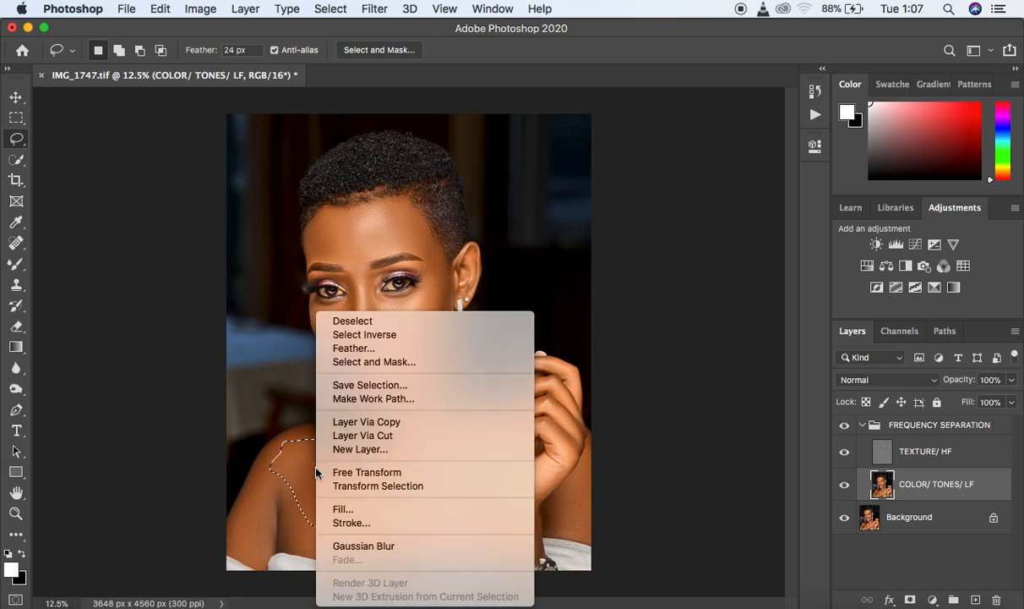
left_click(382, 545)
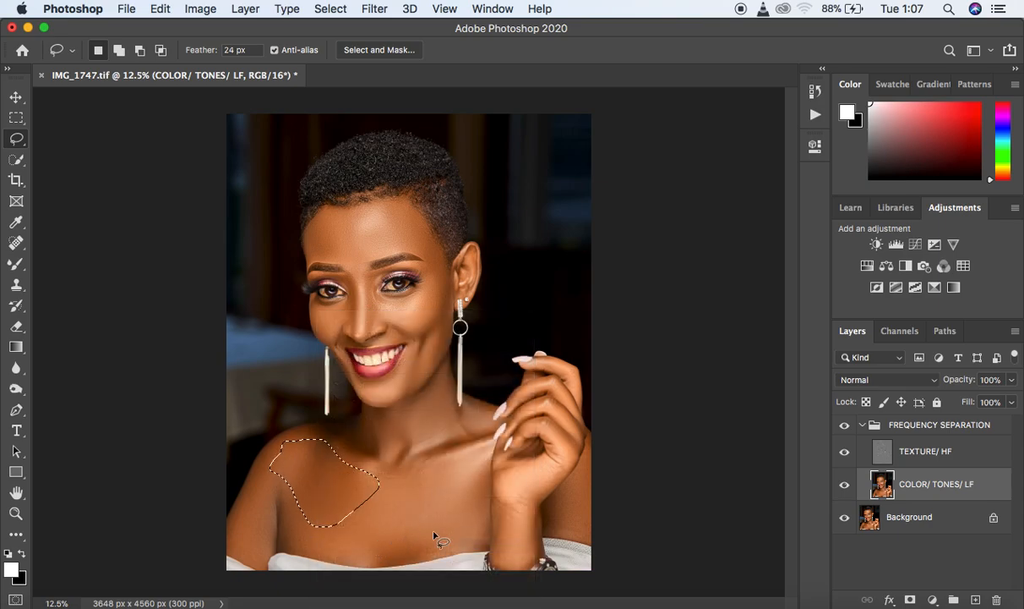
- Reduce the upper chest blur's opacity with Fade in Normal mode and deselect
key("shift")
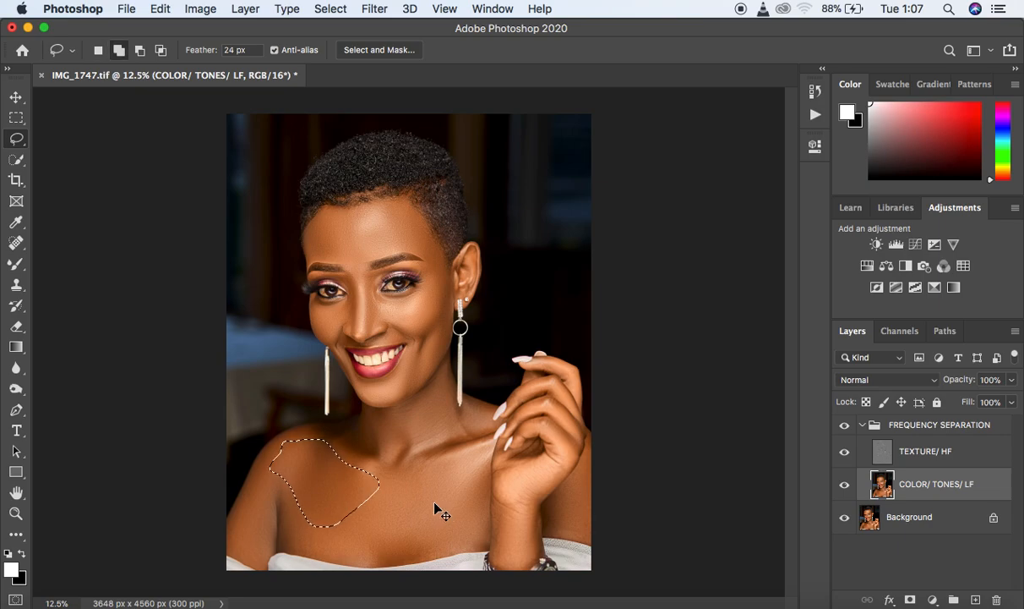
key("super+shift+f")
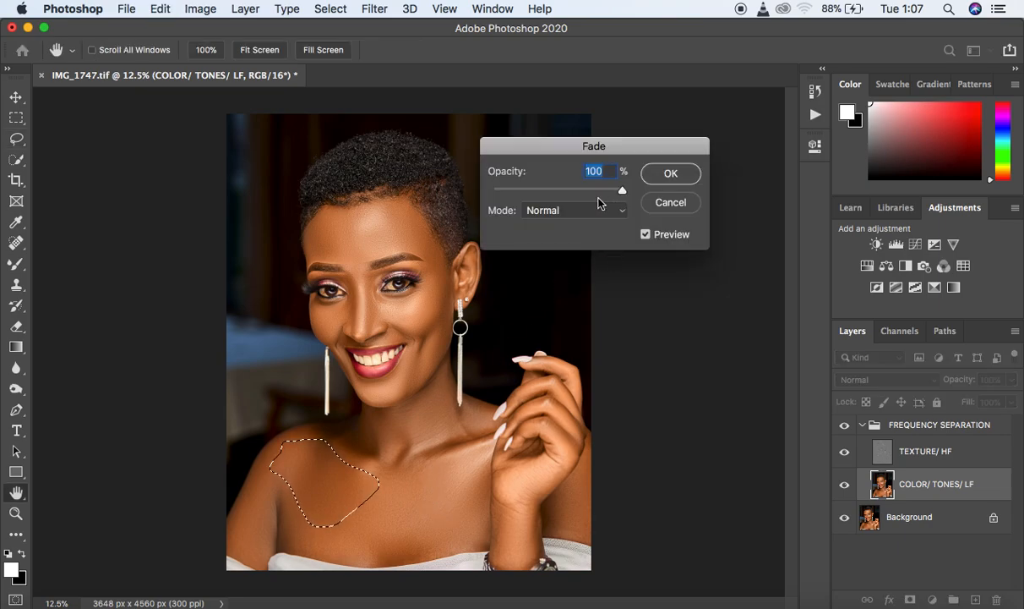
left_click_drag(623, 190, 559, 193)
left_click(668, 173)
key("super+d")
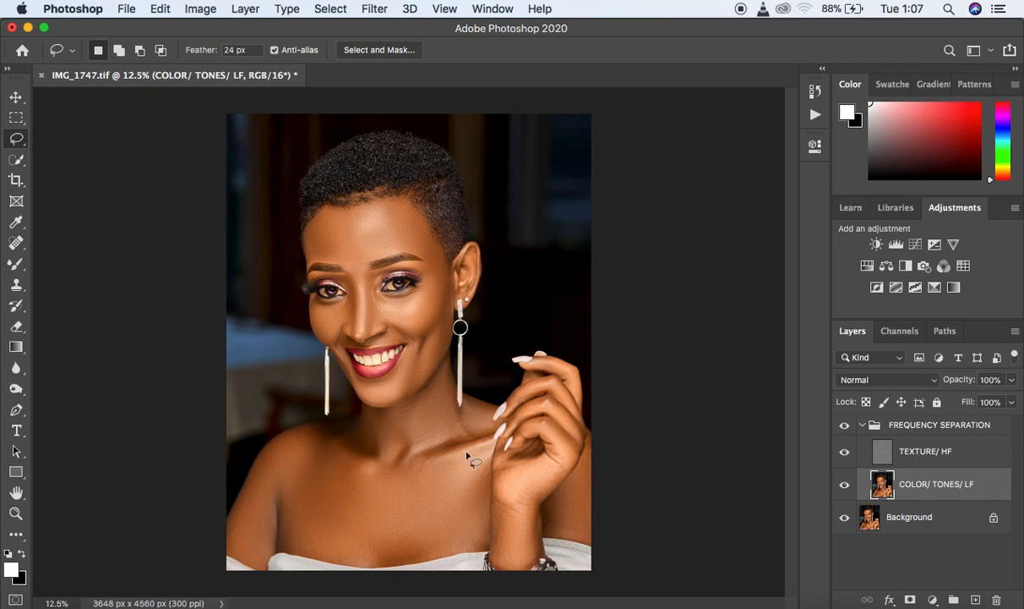
- Lasso the side of the neck beside the visible ear's long earring and repeat the Gaussian Blur on it
mouse_move(417, 409)
left_mouse_down()
mouse_move(429, 444)
mouse_move(470, 435)
mouse_move(439, 385)
left_mouse_up()
right_click(438, 395)
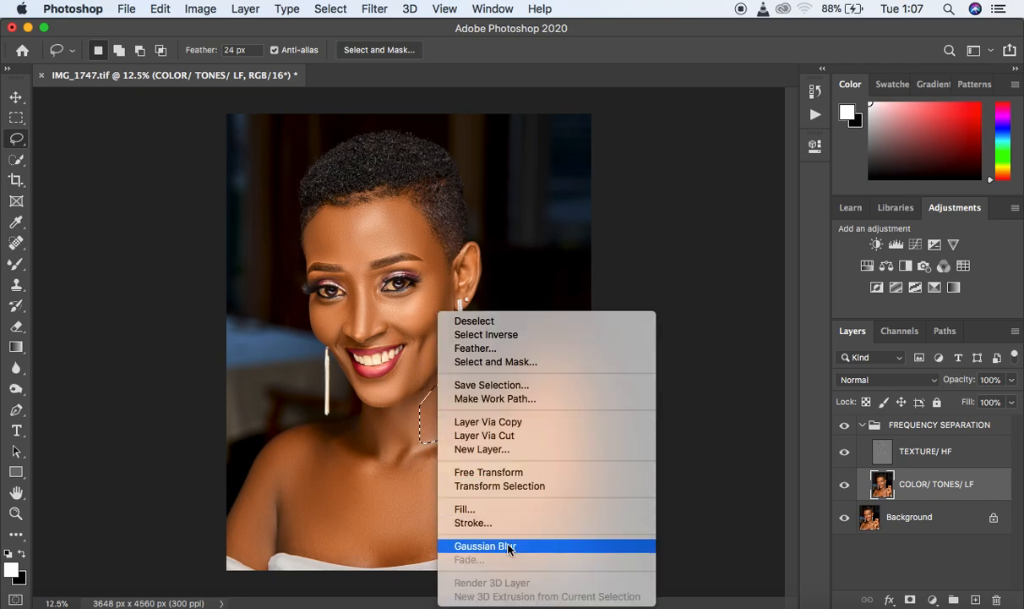
left_click(510, 547)
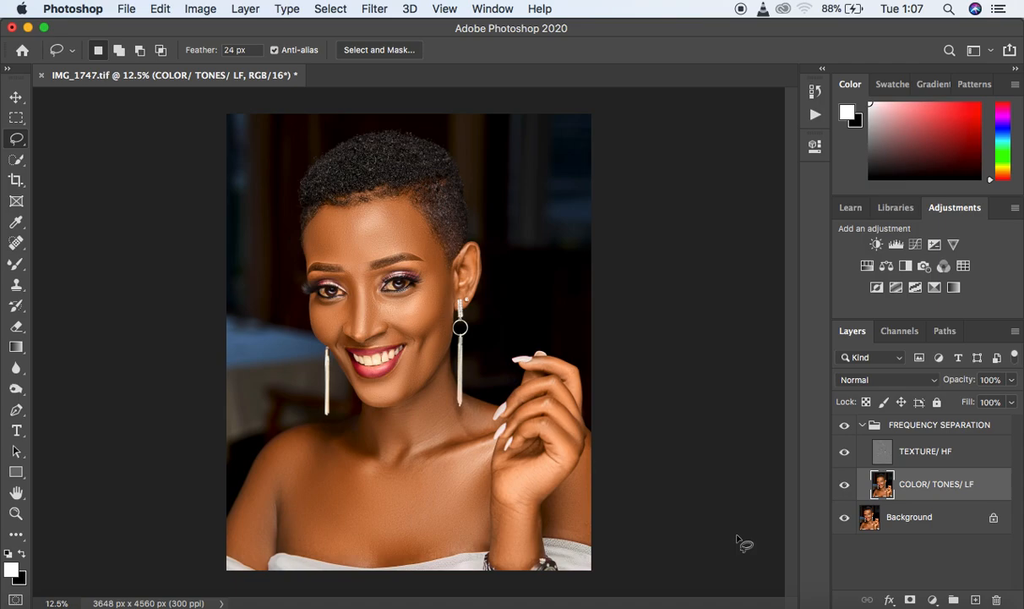
- Switch the FREQUENCY SEPARATION group off and on repeatedly to check the smoothed neck and chest against the original
left_click(843, 425)
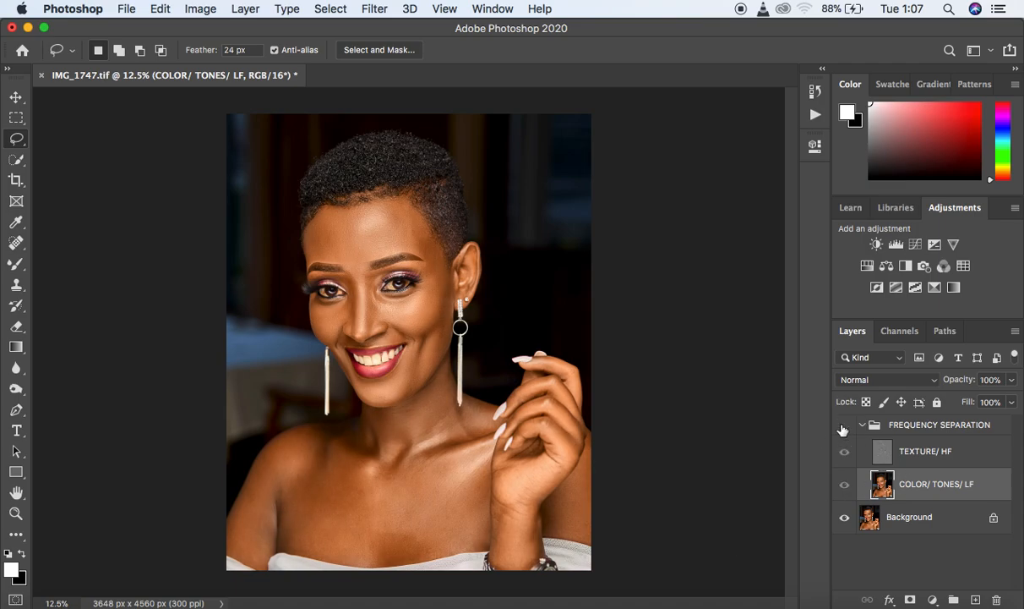
left_click(844, 426)
left_click(843, 426)
left_click(843, 426)
left_click(843, 426)
left_click(844, 426)
left_click(843, 426)
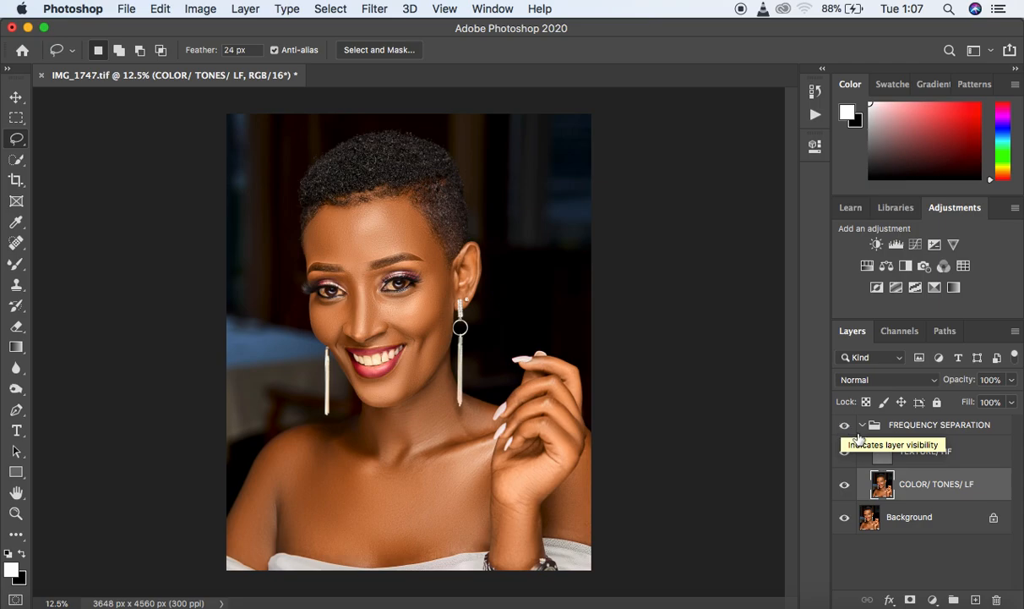
- On the COLOR/ TONES/ LF layer, lasso the collarbone area below the neck, repeat the Gaussian Blur and deselect
left_click(862, 425)
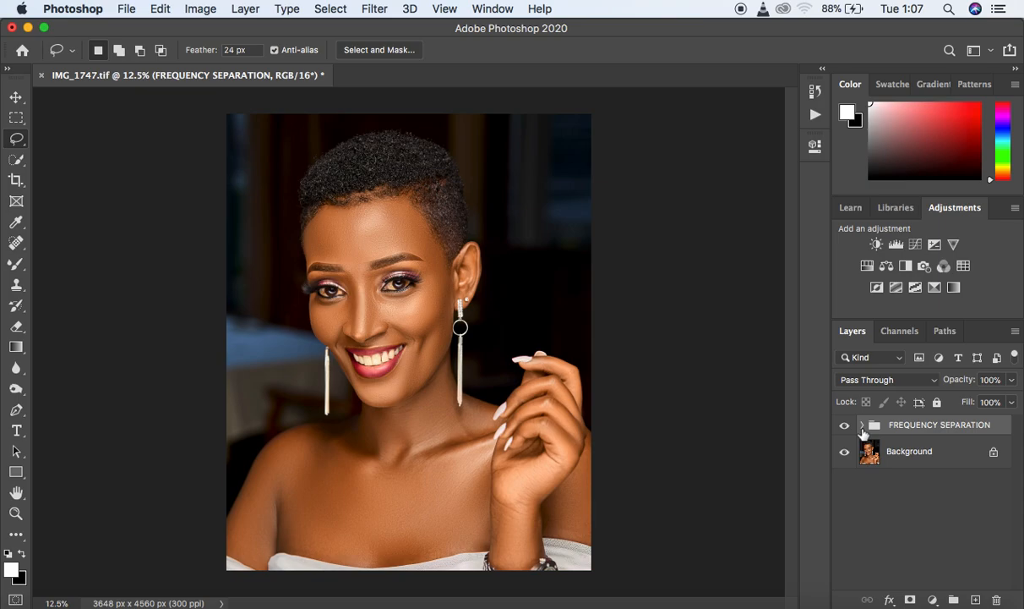
left_click(862, 427)
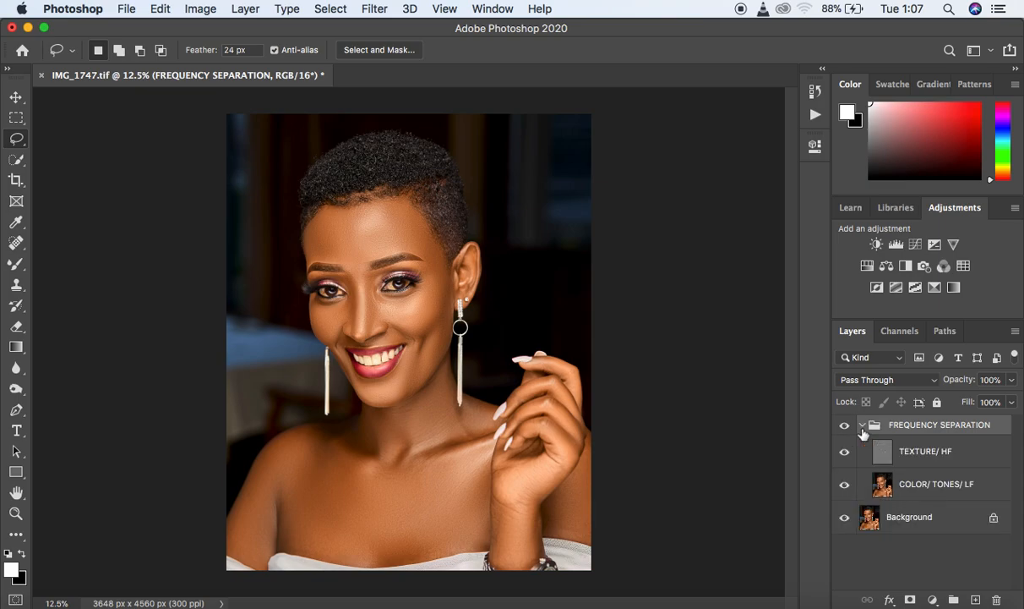
left_click(879, 472)
mouse_move(391, 427)
left_mouse_down()
mouse_move(395, 460)
mouse_move(435, 466)
mouse_move(469, 437)
mouse_move(395, 431)
left_mouse_up()
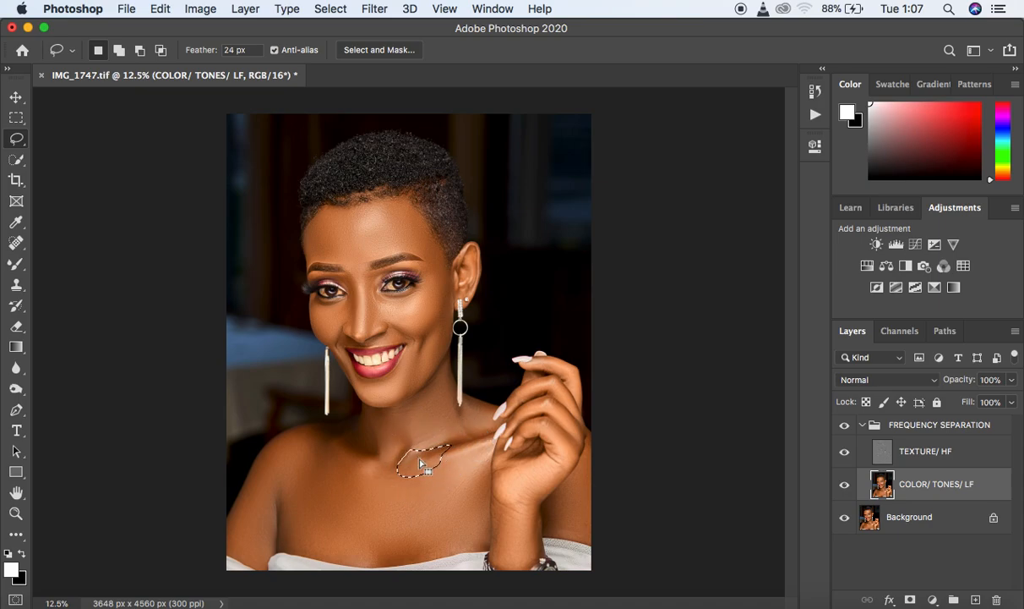
right_click(420, 463)
left_click(473, 547)
left_click(534, 520)
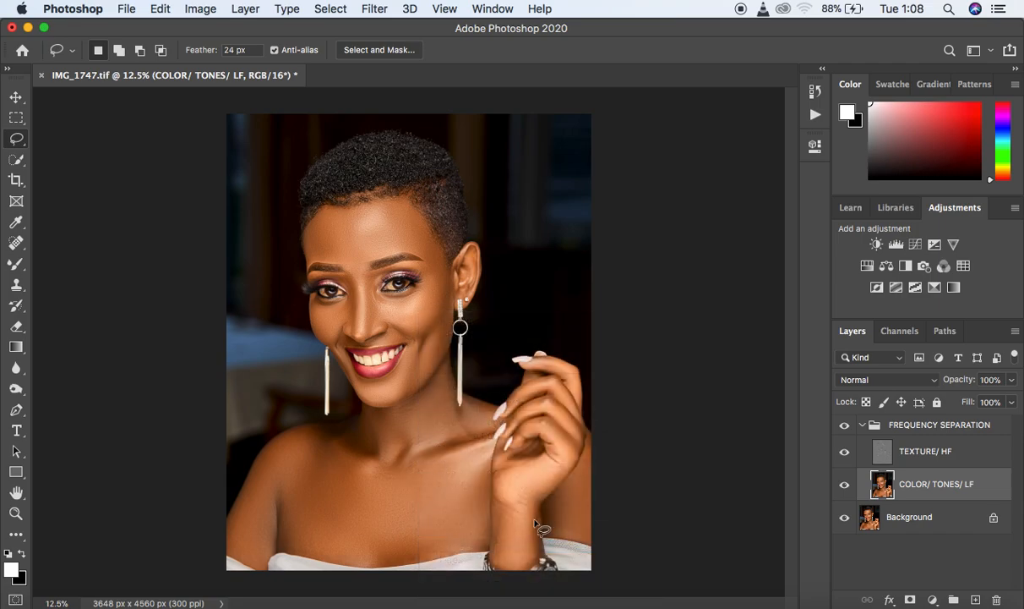
- Add a Curves adjustment above the collapsed FREQUENCY SEPARATION group, raise its midtones to brighten, and invert its mask to black
left_click(862, 425)
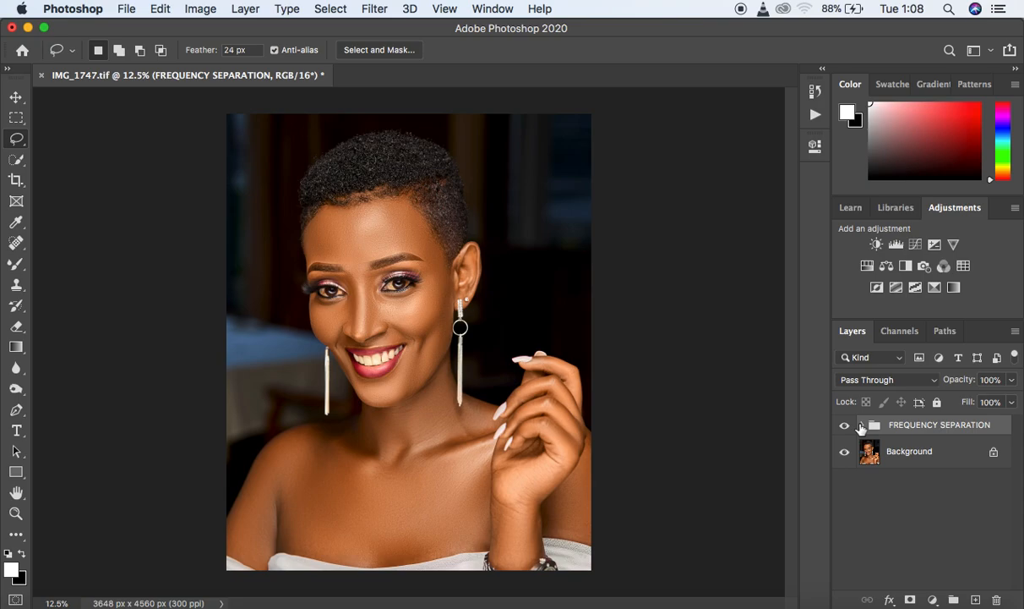
left_click(933, 599)
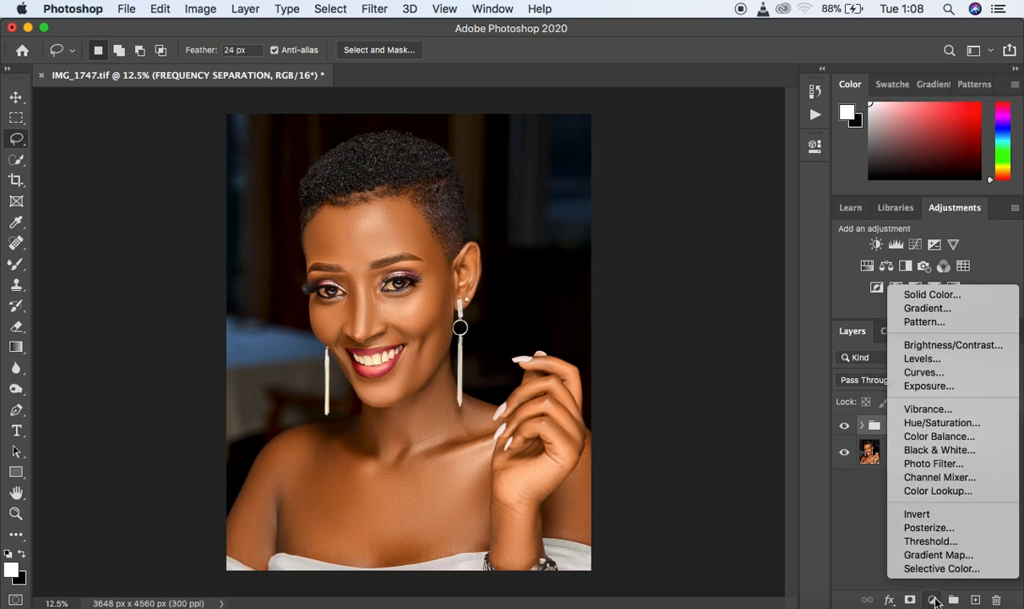
left_click(933, 370)
left_click_drag(693, 311, 679, 295)
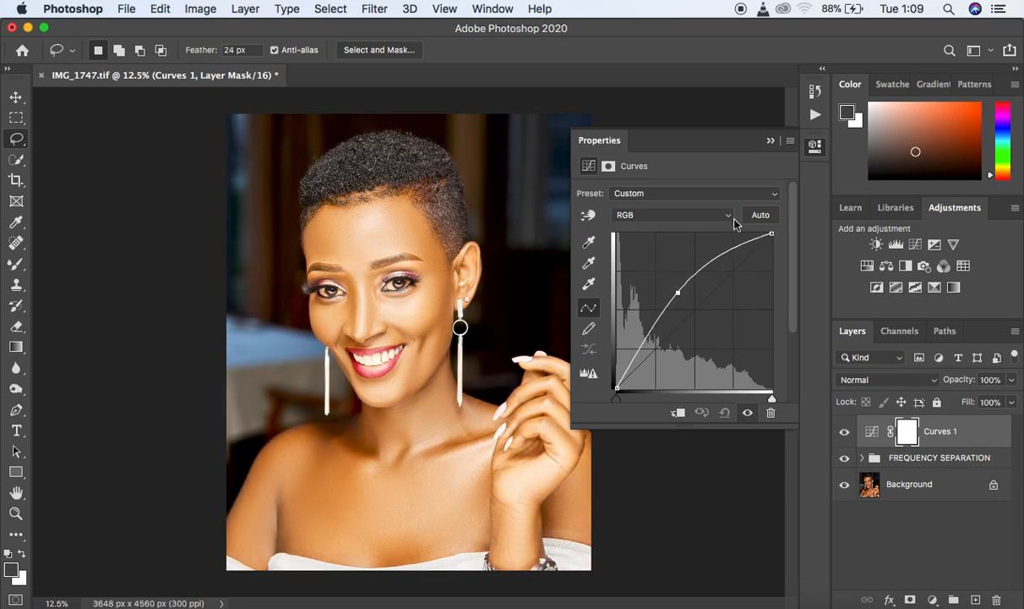
left_click(769, 142)
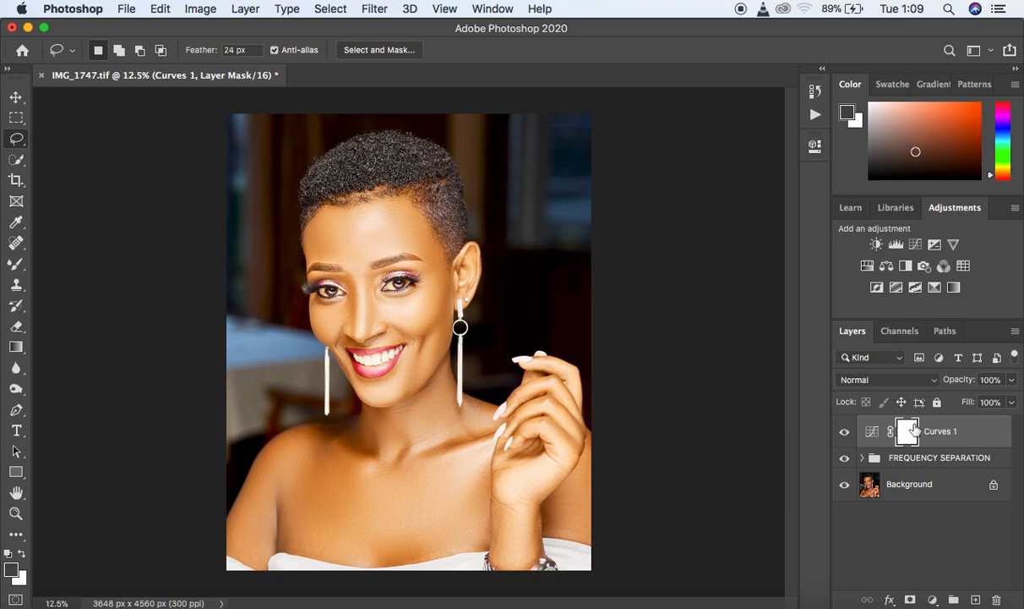
key("super+i")
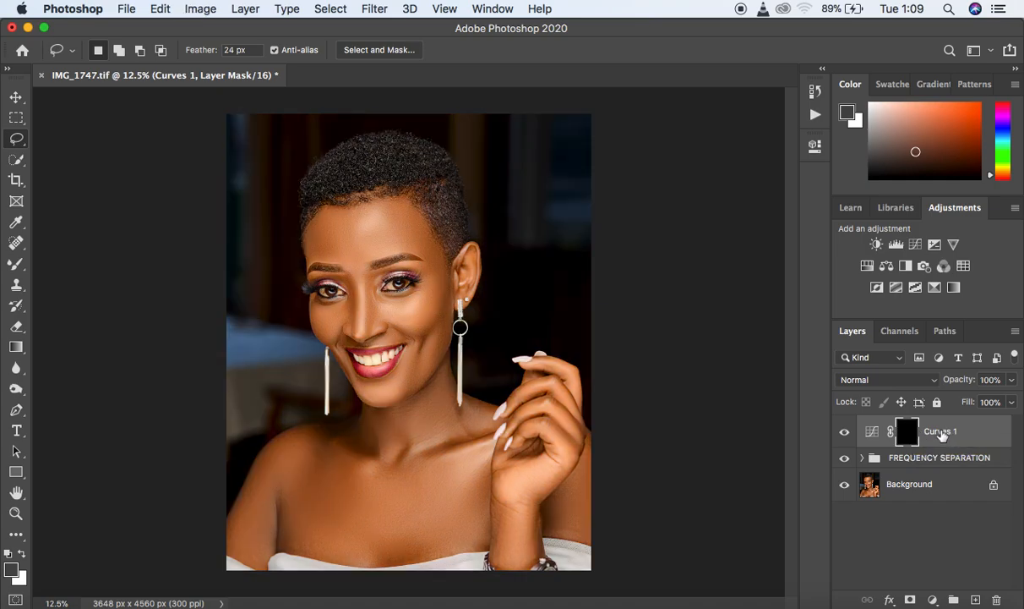
- Rename the brightening Curves layer DODGE
double_click(940, 431)
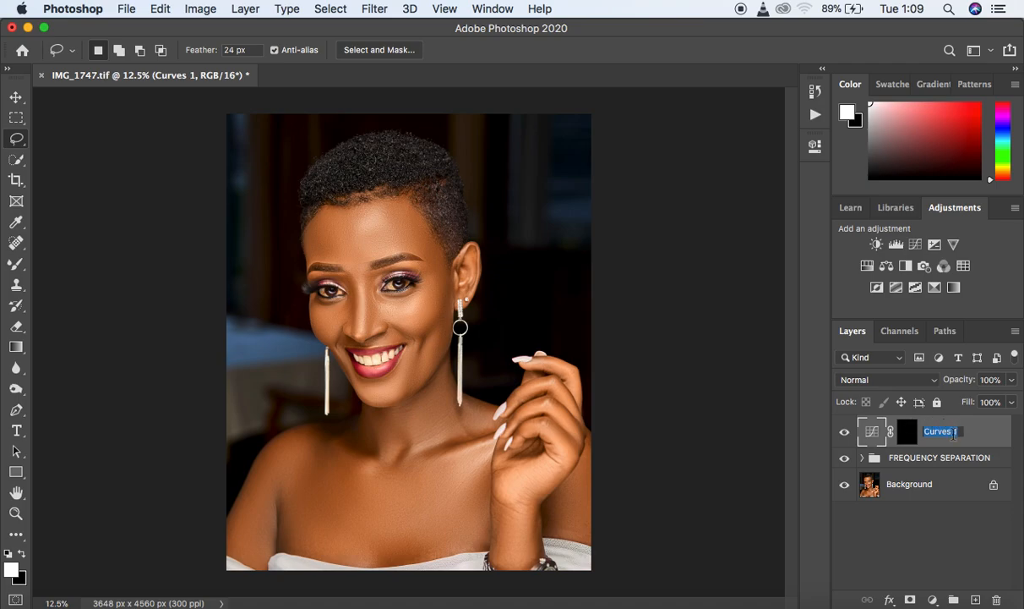
type("DODGE")
key("Return")
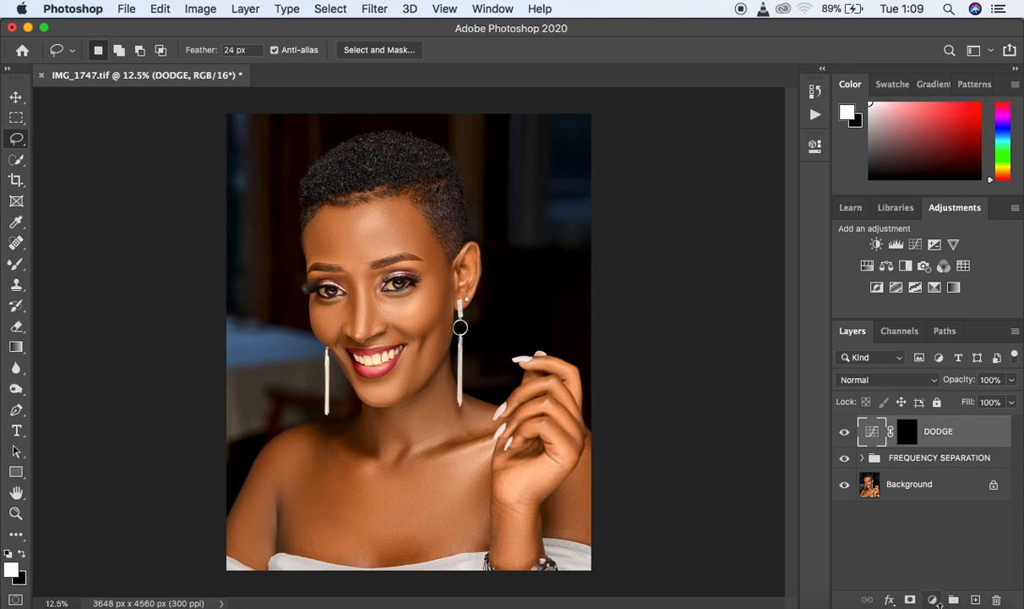
- Add a second Curves adjustment above DODGE, lower its midtones to darken, and invert its mask to black
left_click(932, 600)
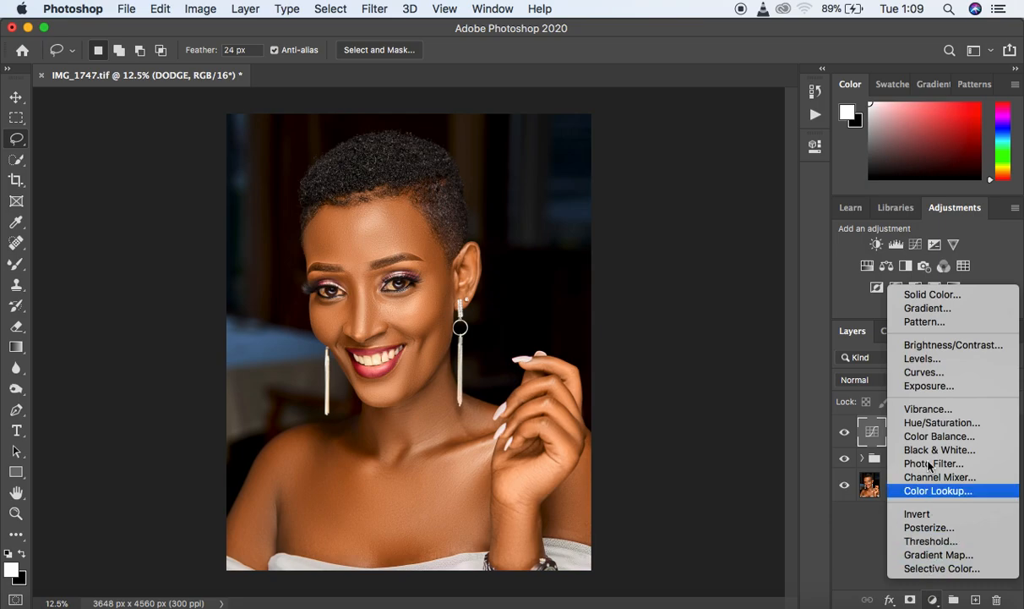
left_click(934, 372)
left_click_drag(692, 311, 717, 334)
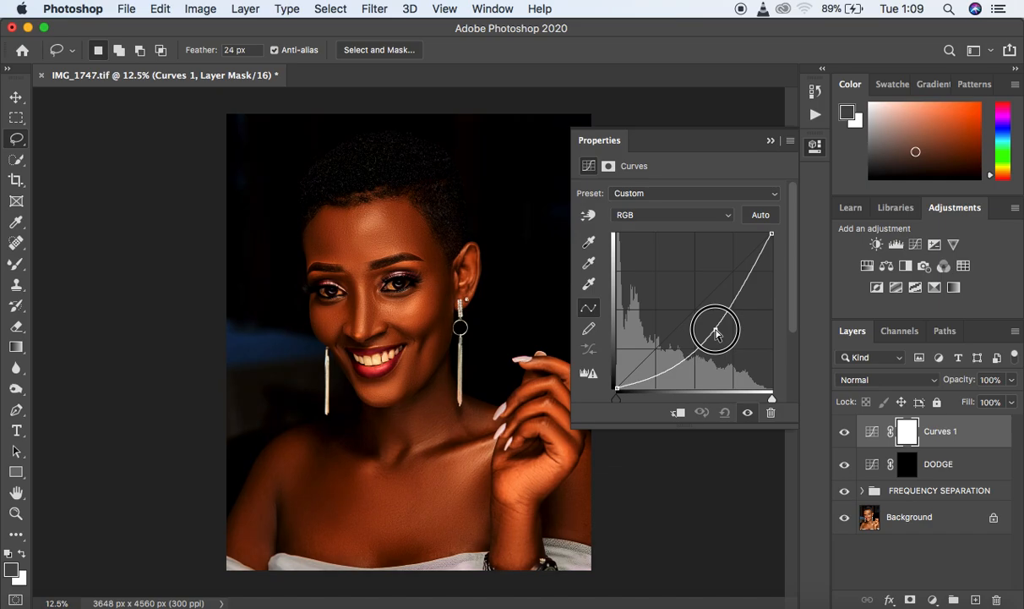
left_click(771, 141)
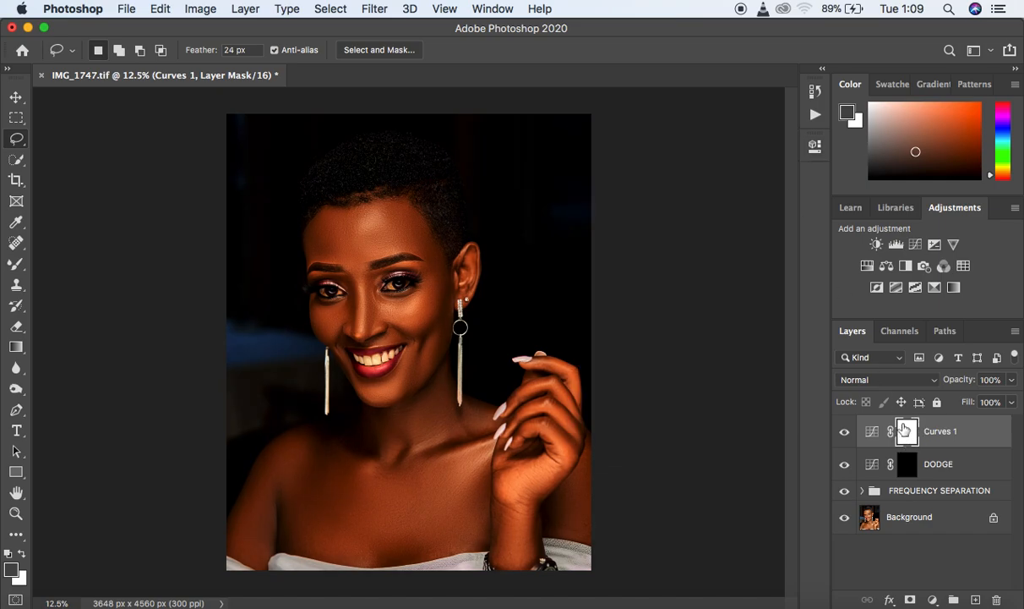
key("super+i")
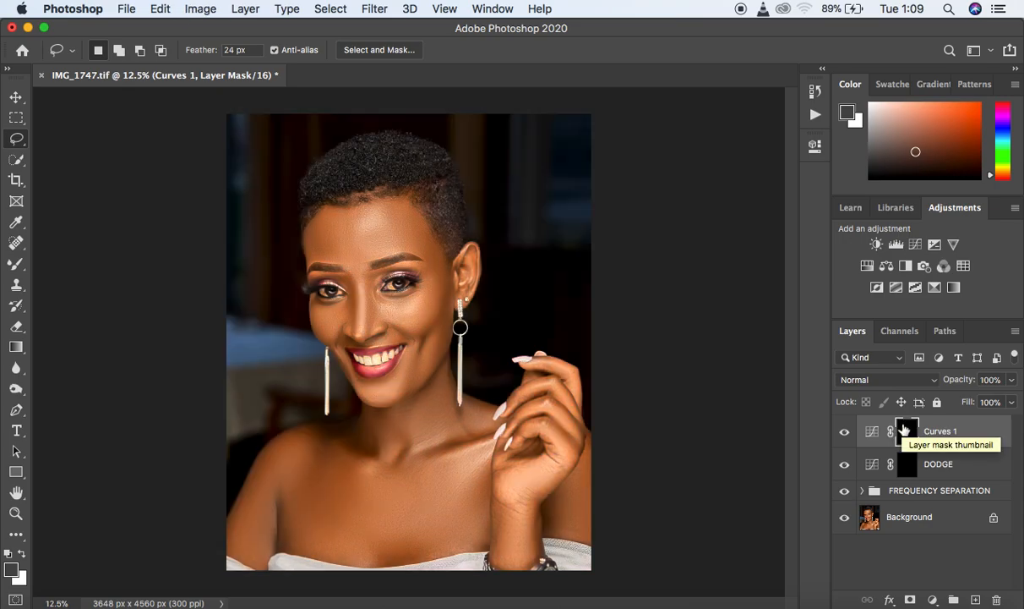
- Rename the darkening Curves layer BURN
double_click(941, 432)
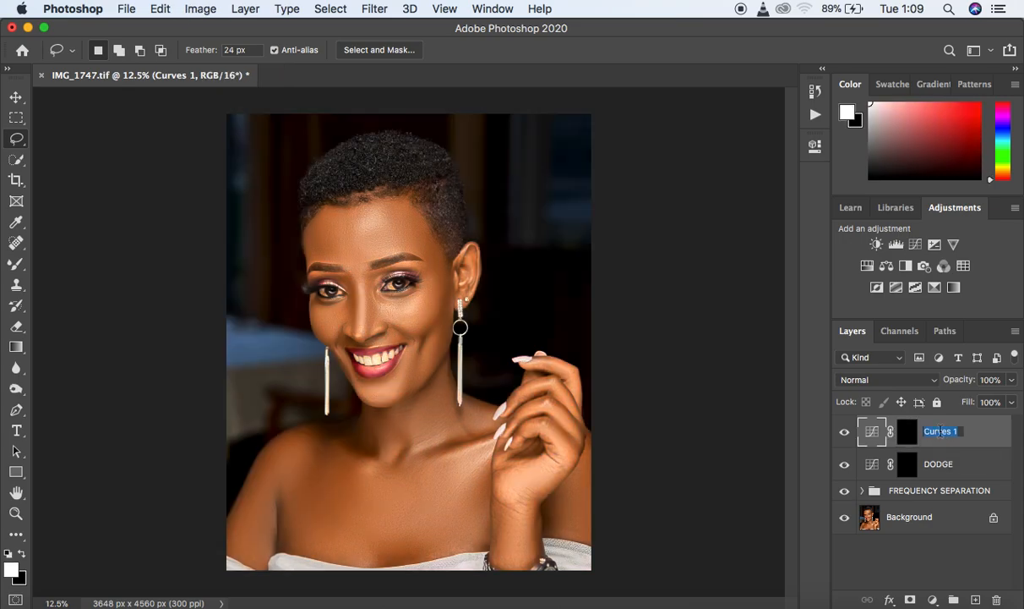
type("BURN")
key("Return")
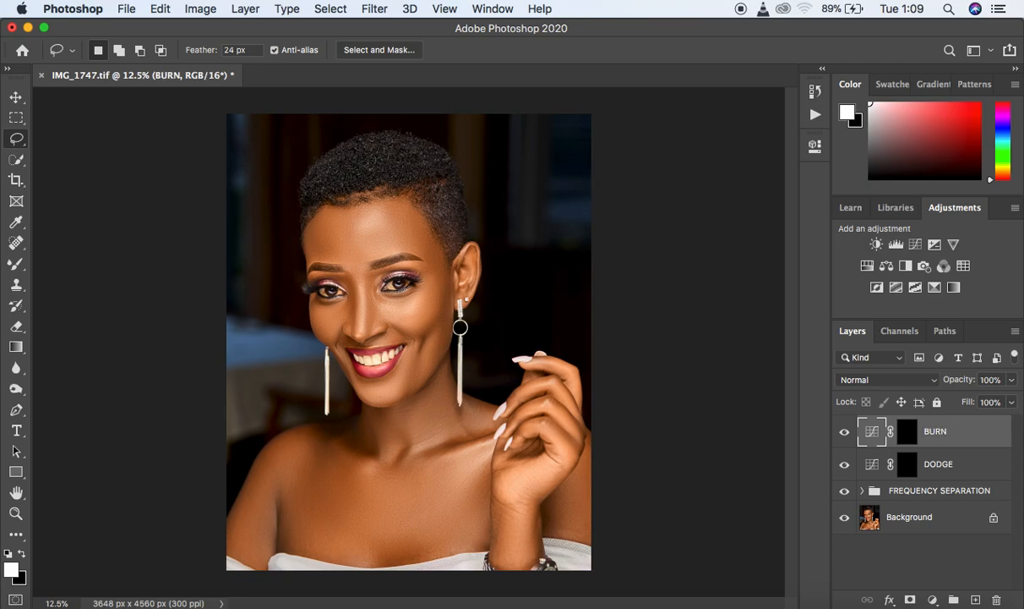
- Group the BURN and DODGE layers together and name the group DNB
left_click(987, 464, "shift")
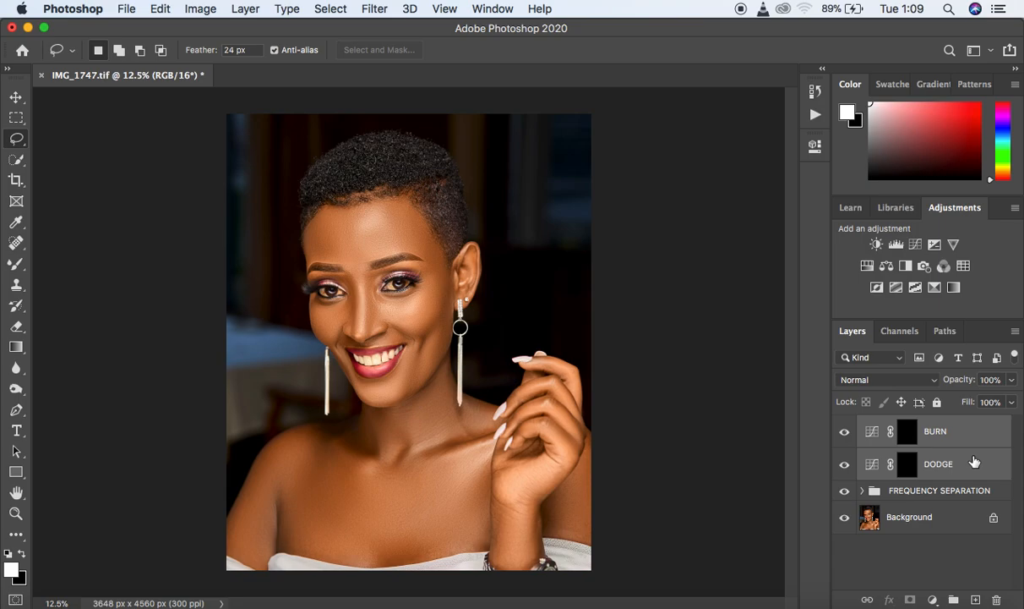
key("super+g")
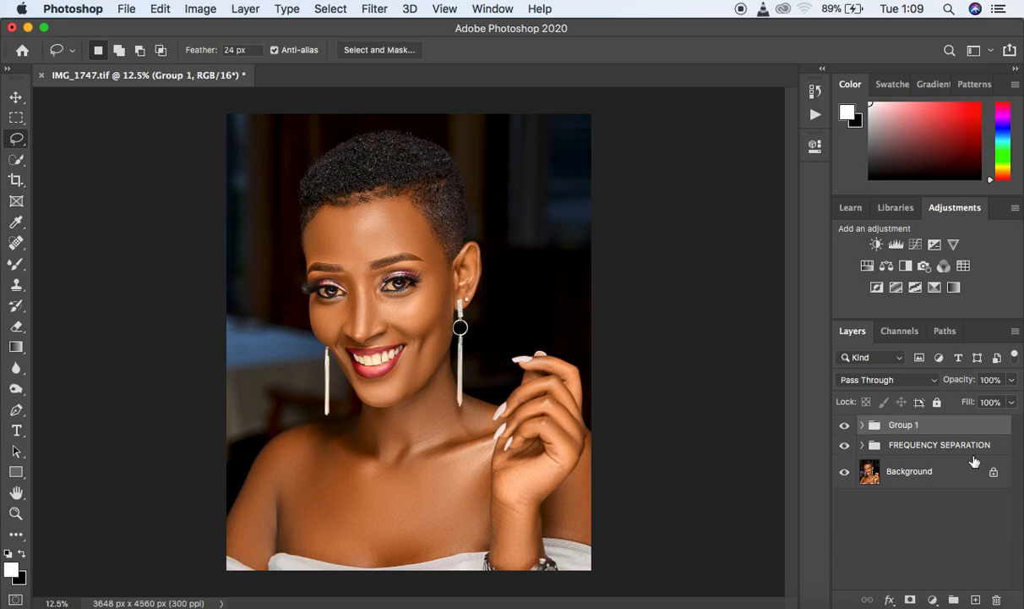
double_click(904, 425)
type("DNB")
key("Return")
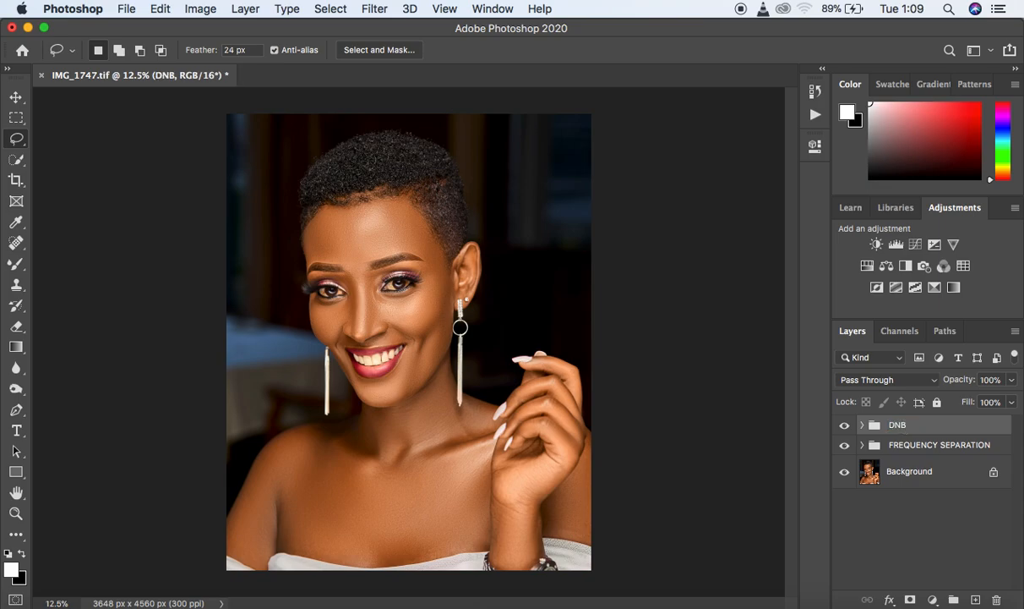
- Expand the DNB group, target the DODGE layer mask, and ready the Brush tool with a white foreground color
left_click(862, 425)
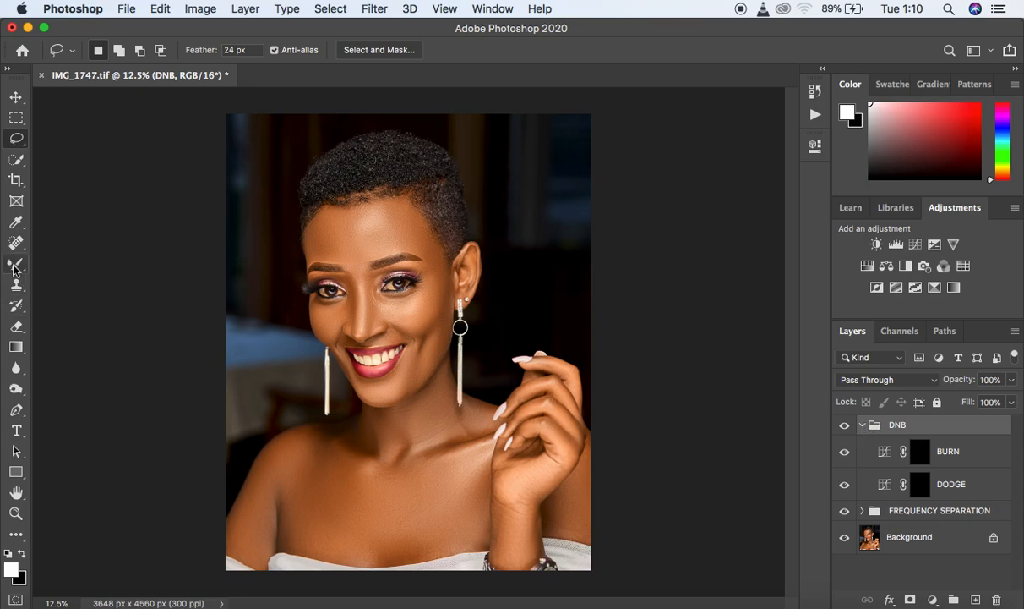
left_click_drag(14, 269, 65, 265)
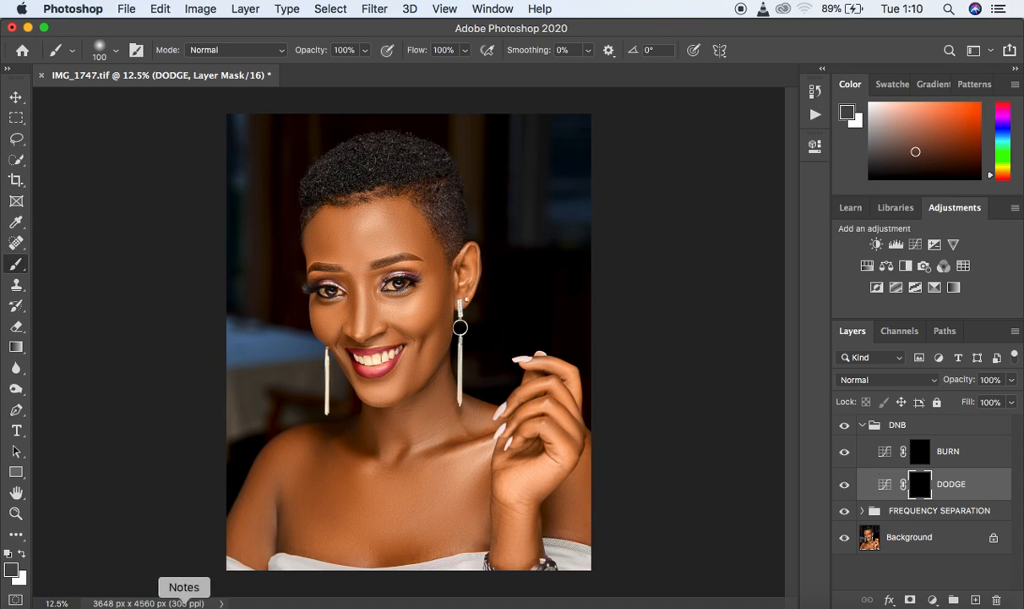
left_click(9, 556)
key("x")
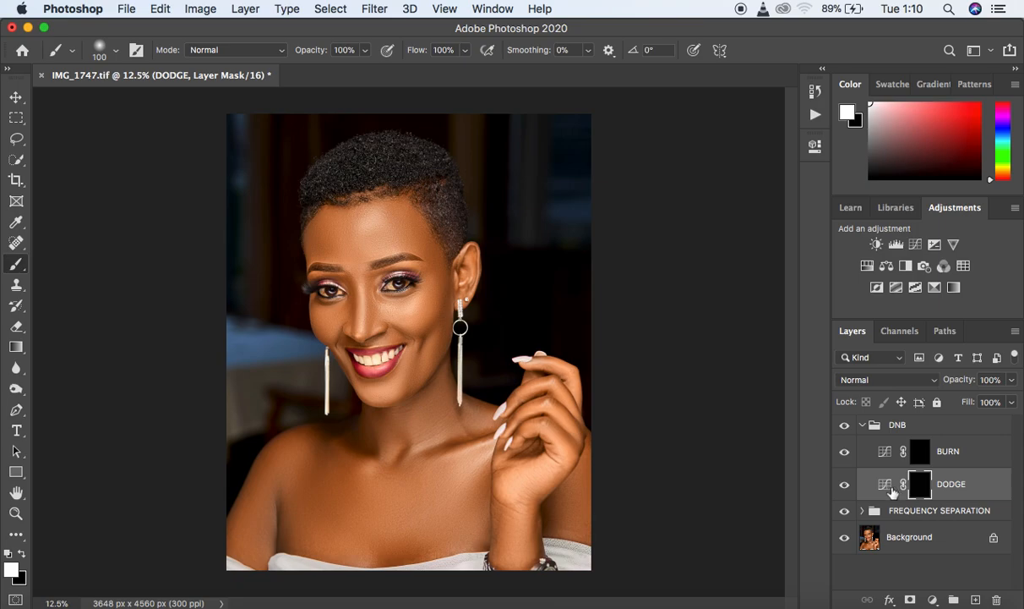
left_click(23, 553)
left_click(24, 553)
- Reduce the brush size to 30 and paint white highlight strokes on the DODGE mask along the nose bridge, both cheeks and chin
key("super+equal")
key("super+equal")
key("super+minus")
key("super+equal")
key("super+equal")
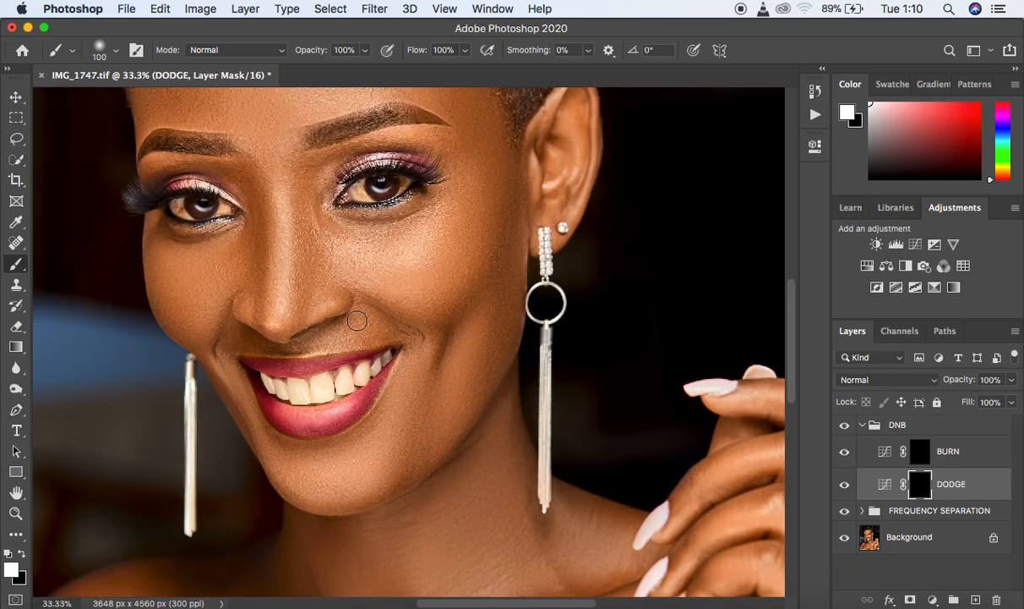
key("bracketleft")
key("bracketleft")
key("bracketleft")
key("bracketleft")
key("bracketleft")
key("bracketleft")
key("bracketleft")
key("bracketleft")
key("bracketleft")
left_click_drag(282, 182, 280, 323)
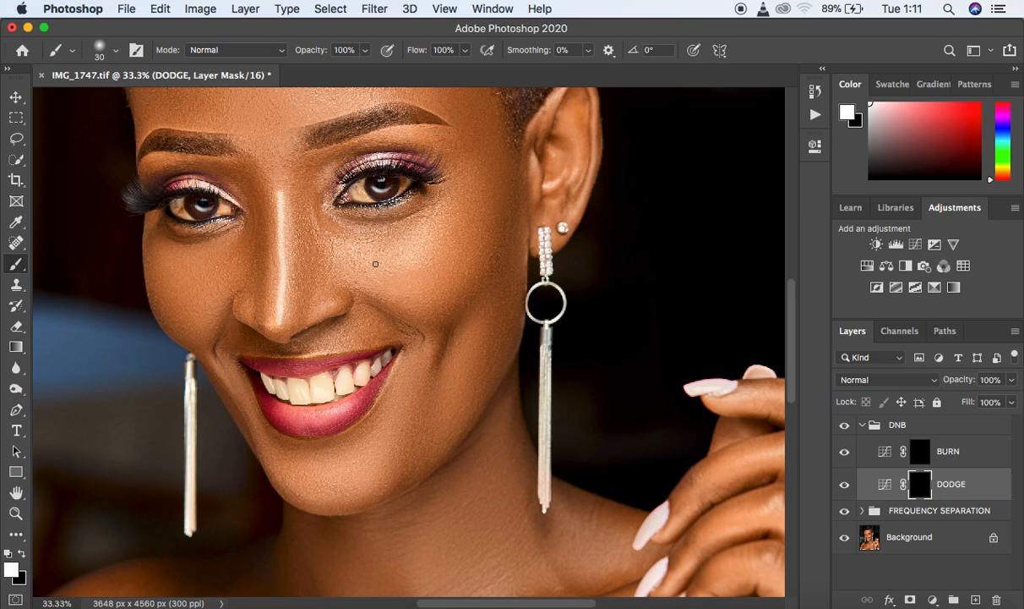
left_click_drag(373, 267, 444, 213)
left_click_drag(180, 264, 204, 264)
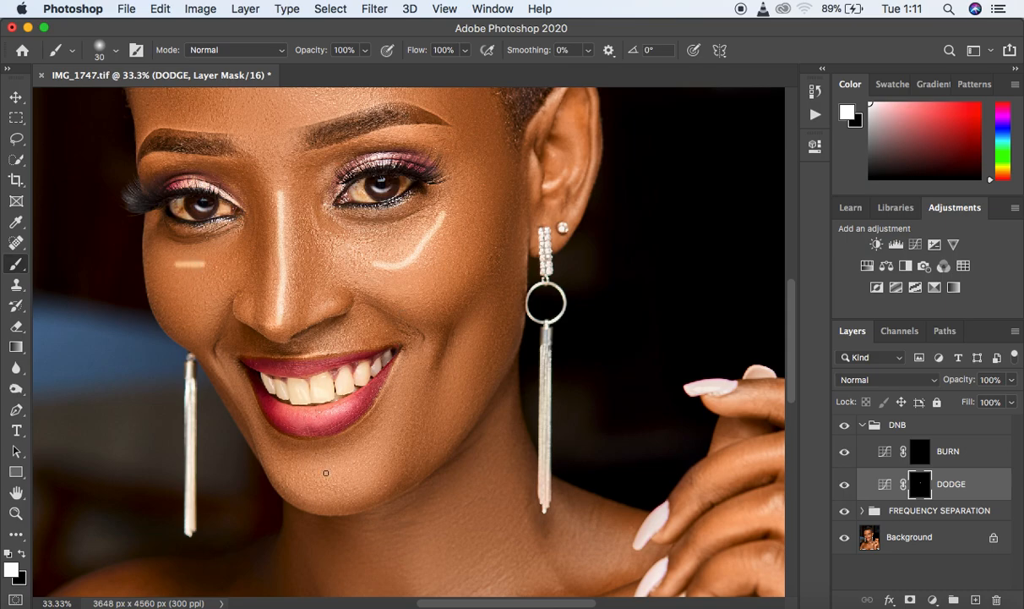
mouse_move(302, 480)
left_mouse_down()
mouse_move(339, 478)
mouse_move(387, 433)
left_mouse_up()
- Paint more white strokes on the DODGE mask across the forehead, collarbone, raised hand and upper chest
key("super+minus")
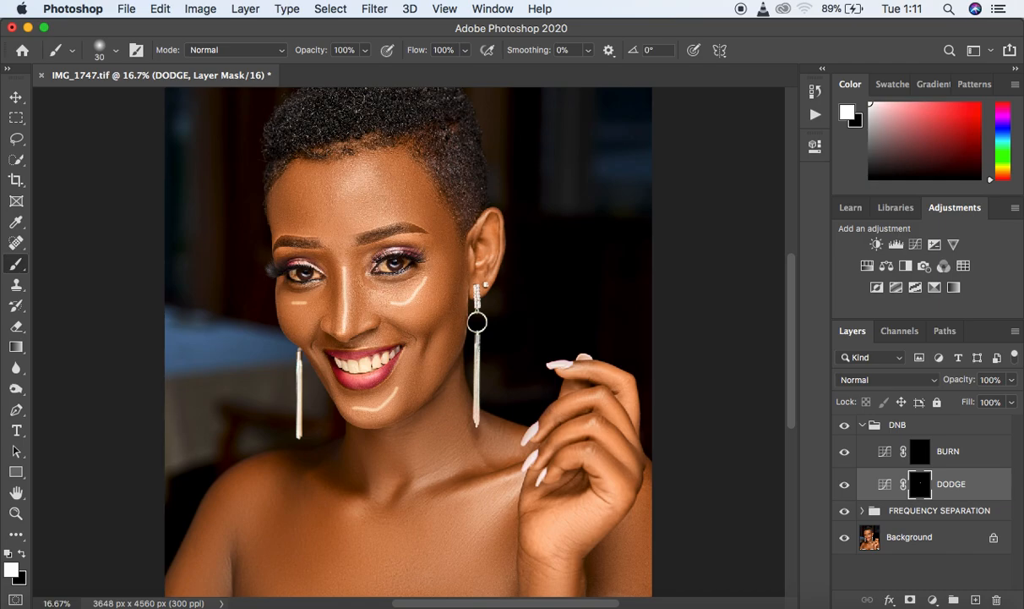
mouse_move(357, 185)
left_mouse_down()
mouse_move(375, 186)
mouse_move(335, 185)
left_mouse_up()
left_click_drag(467, 491, 513, 479)
left_click_drag(424, 483, 467, 466)
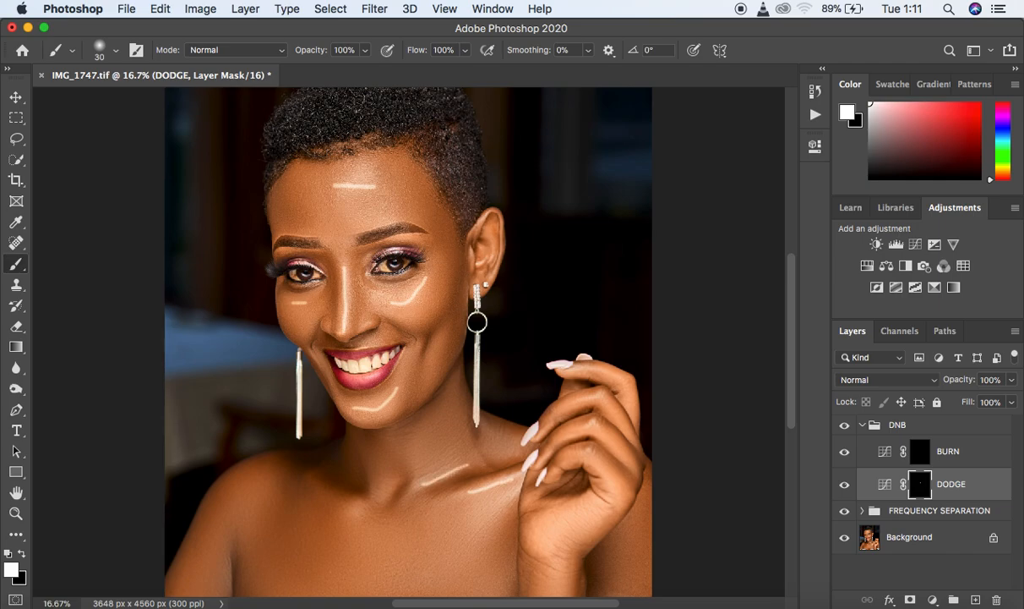
left_click_drag(592, 457, 603, 471)
left_click_drag(542, 537, 602, 499)
left_click_drag(792, 412, 794, 439)
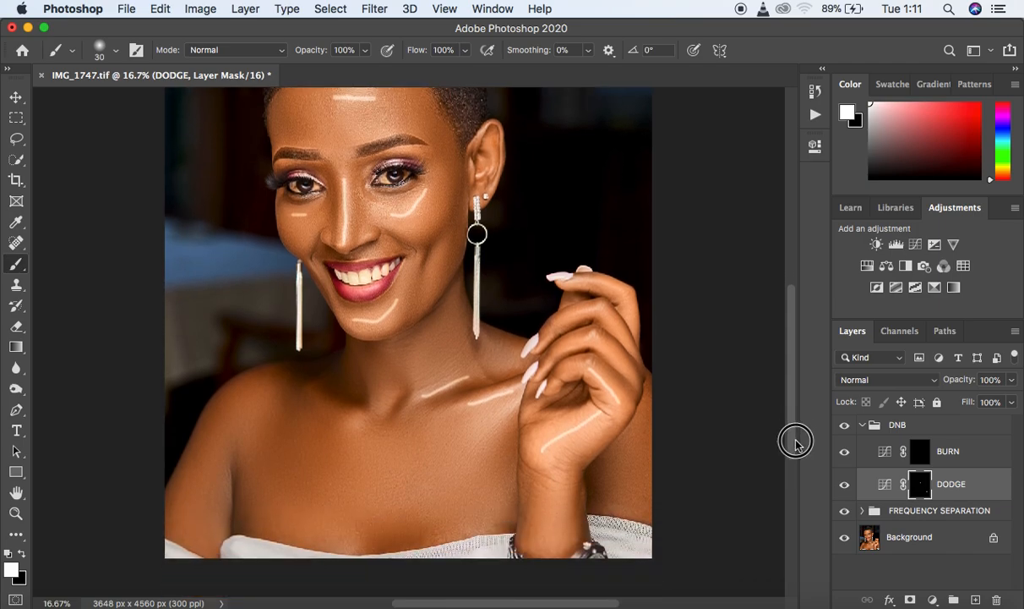
left_click_drag(481, 439, 517, 405)
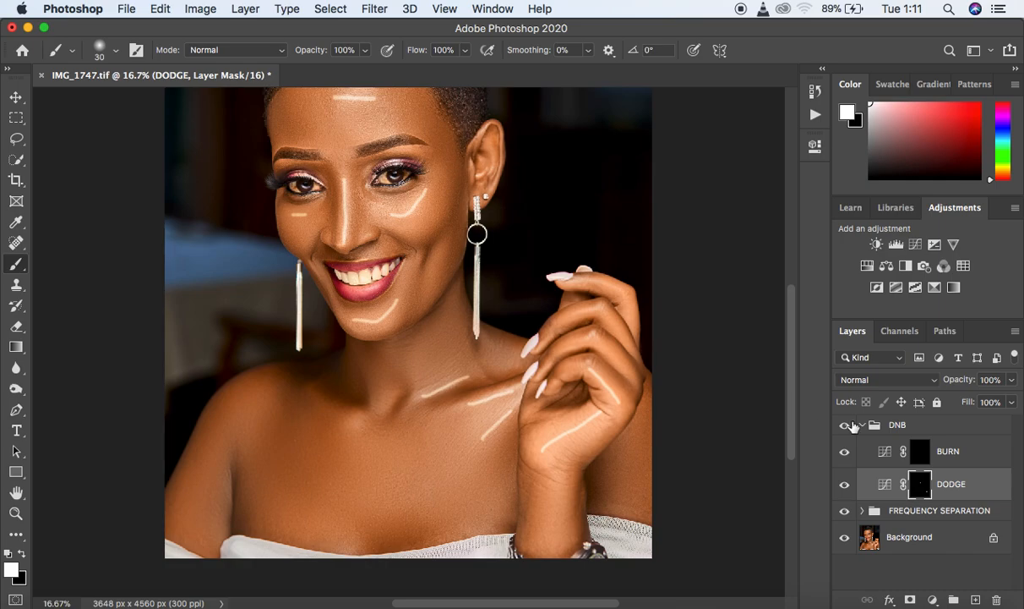
- Paint white contour strokes on the BURN mask along the collarbones, cheek hollow, sides of the nose and both edges of the forehead
left_click(919, 454)
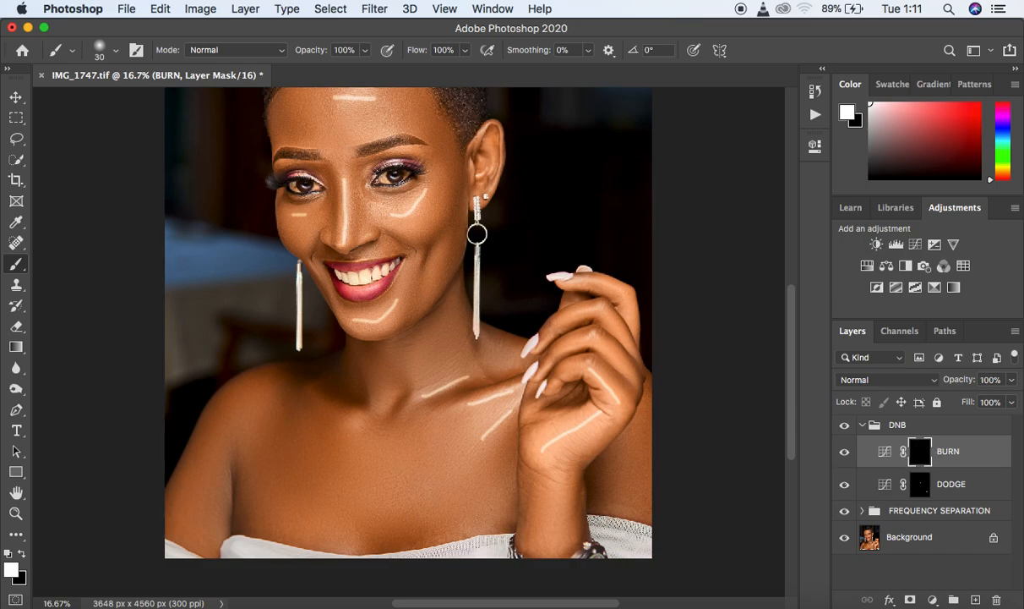
mouse_move(407, 397)
left_mouse_down()
mouse_move(395, 413)
mouse_move(518, 380)
left_mouse_up()
left_click_drag(460, 190, 425, 263)
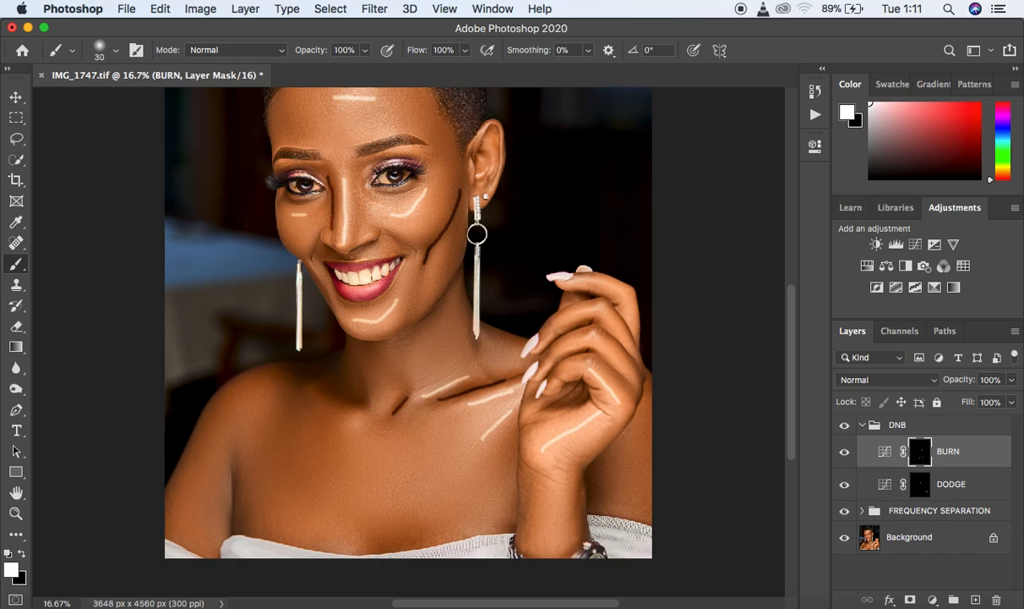
left_click_drag(357, 185, 358, 237)
left_click_drag(423, 116, 440, 137)
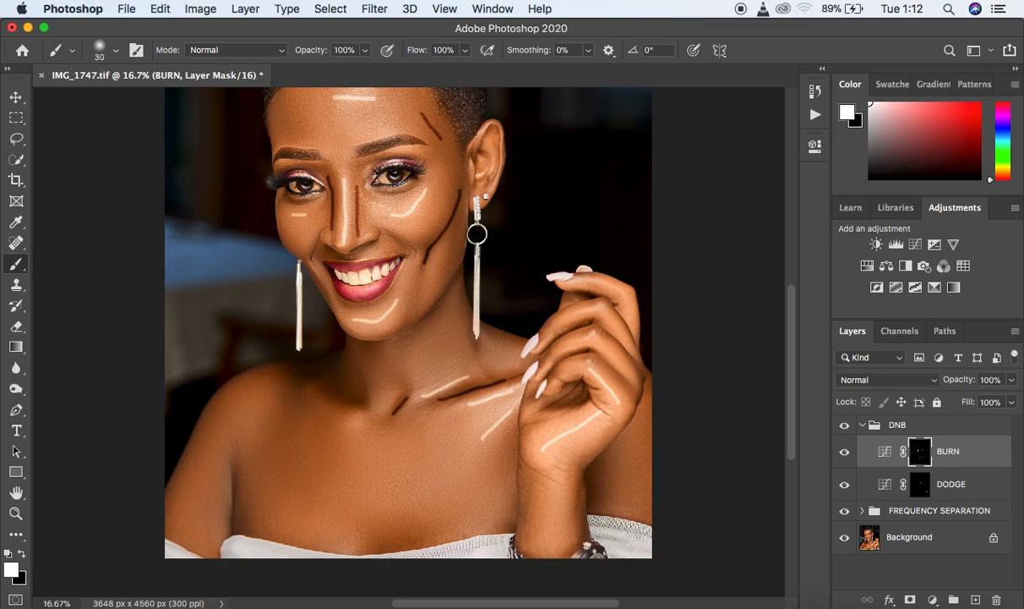
left_click_drag(289, 108, 282, 138)
left_click_drag(321, 384, 362, 407)
key("super+minus")
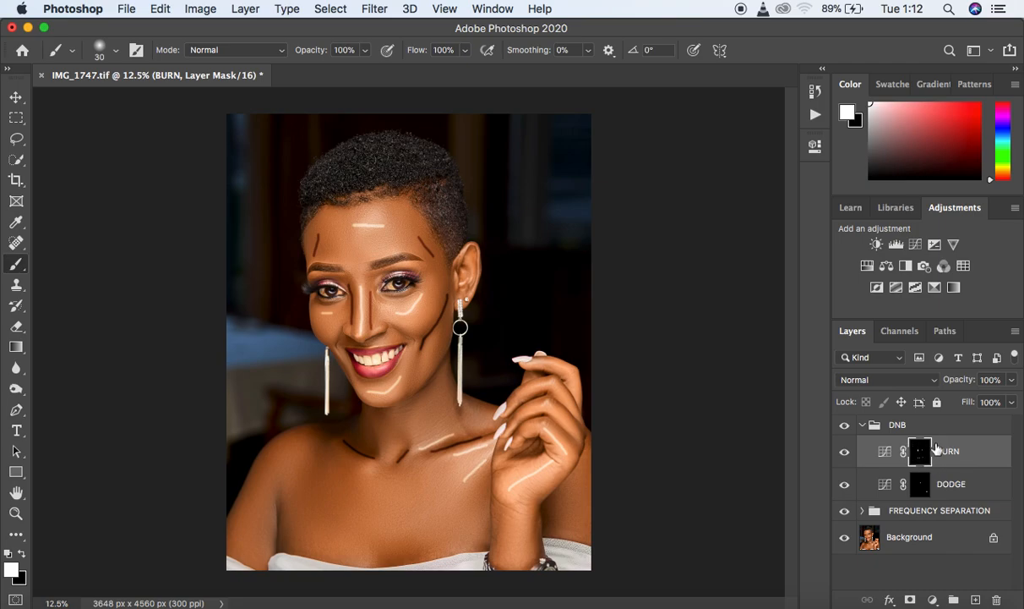
- Open the mask properties, feather the BURN mask to 80.6 px, and toggle the layer's visibility to compare
left_click(489, 9)
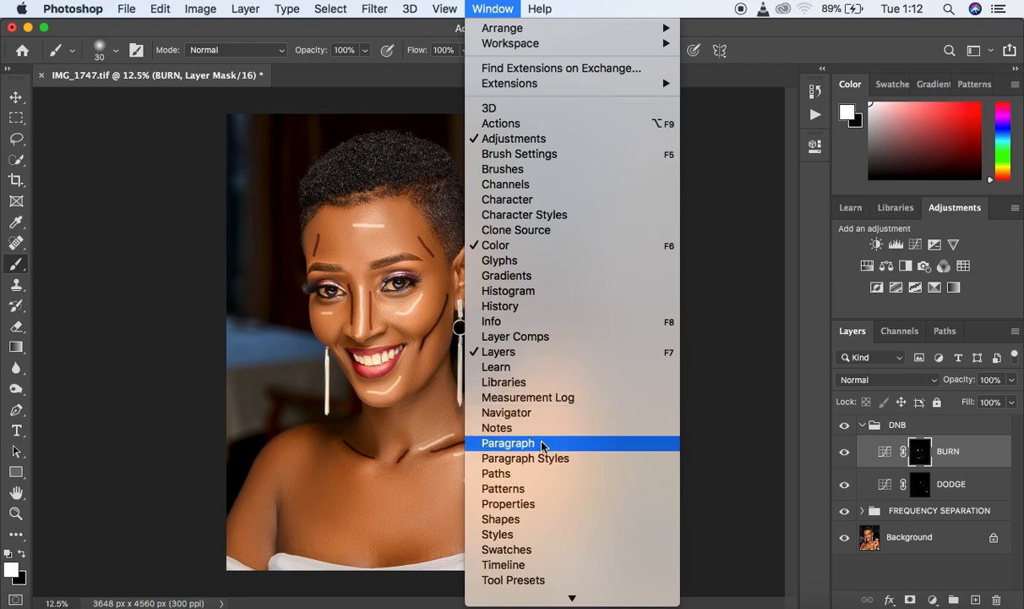
left_click(545, 504)
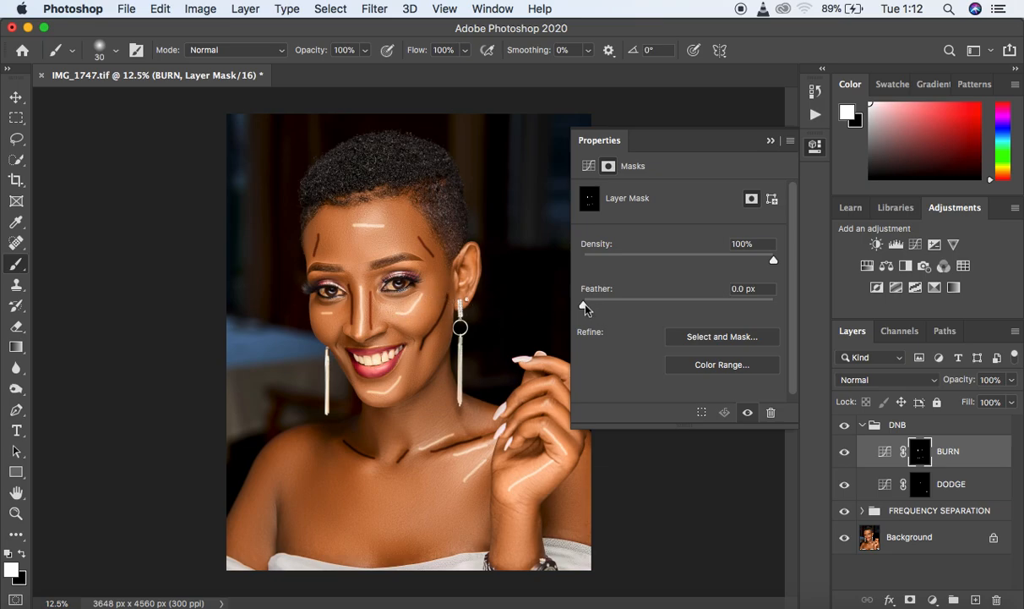
left_click_drag(590, 305, 669, 305)
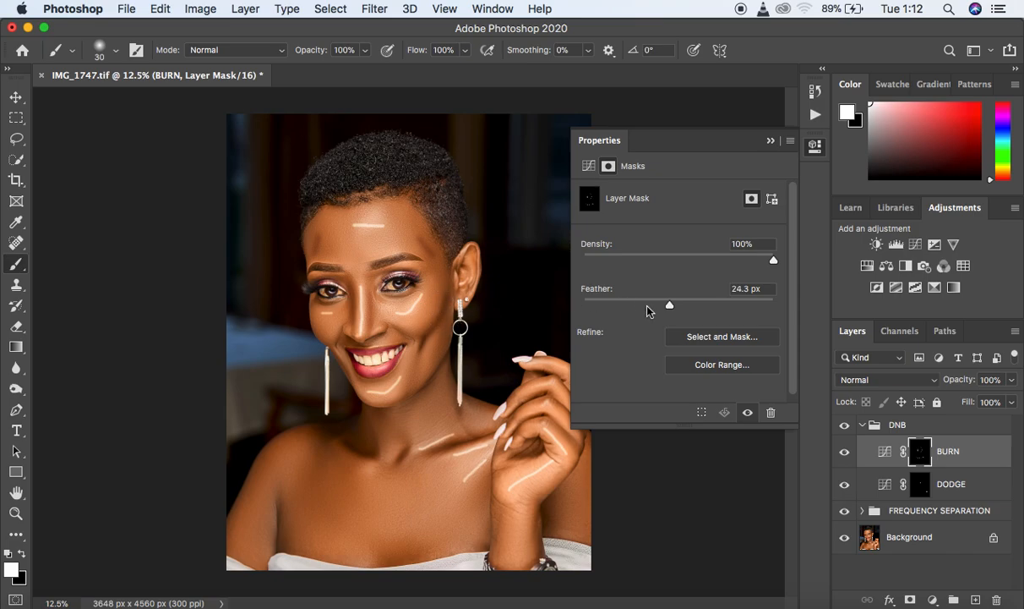
left_click_drag(671, 307, 699, 310)
left_click(844, 452)
left_click(843, 454)
left_click(843, 454)
left_click(843, 454)
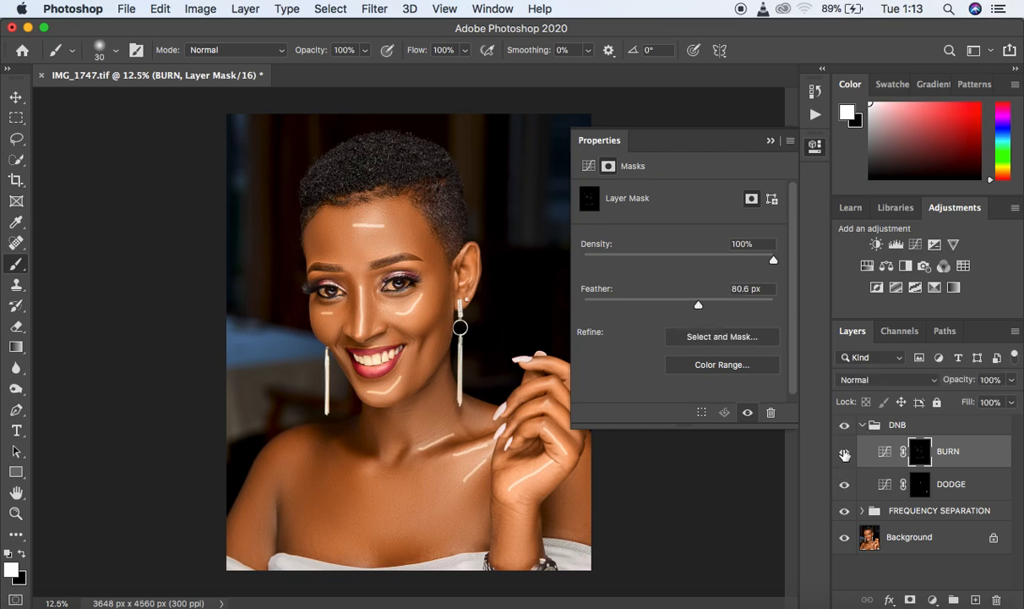
left_click(844, 454)
left_click(844, 454)
- Increase the BURN mask's feather slightly and recheck the contouring by toggling the layer's visibility
left_click_drag(699, 306, 704, 306)
left_click(849, 453)
left_click(849, 453)
left_click(849, 453)
- Feather the DODGE mask to 117.9 px and toggle the layer's visibility to compare the highlights
left_click(919, 483)
left_click_drag(583, 304, 600, 307)
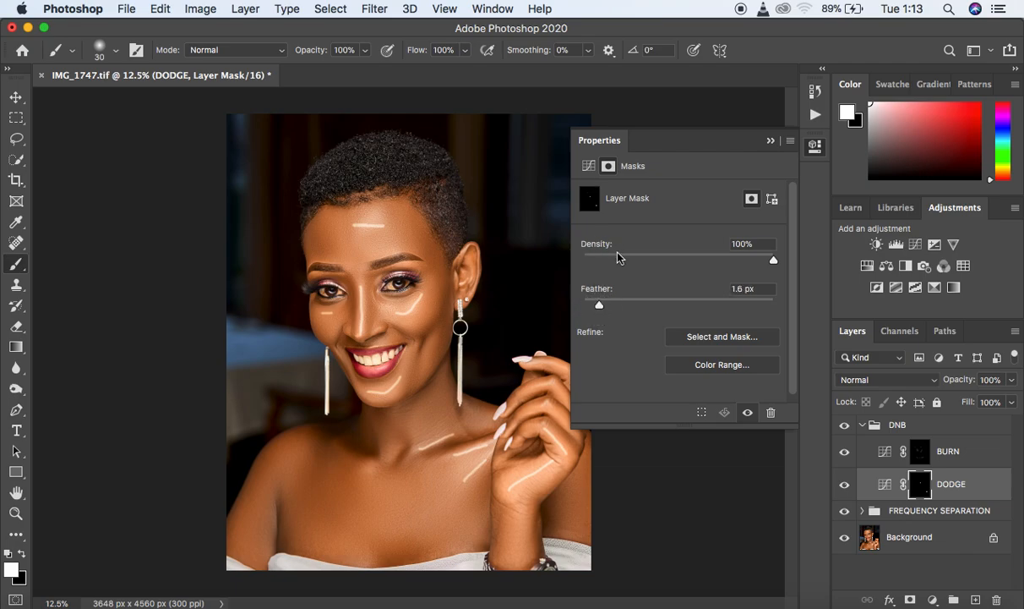
left_click_drag(599, 304, 707, 307)
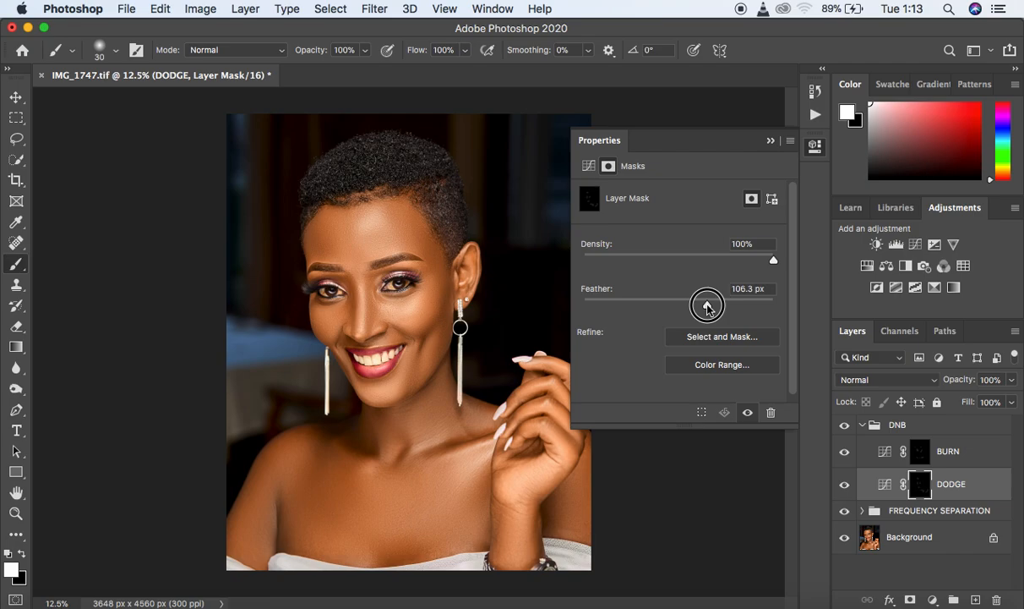
left_click_drag(708, 308, 711, 306)
left_click(845, 488)
left_click(845, 488)
left_click(845, 488)
left_click(845, 487)
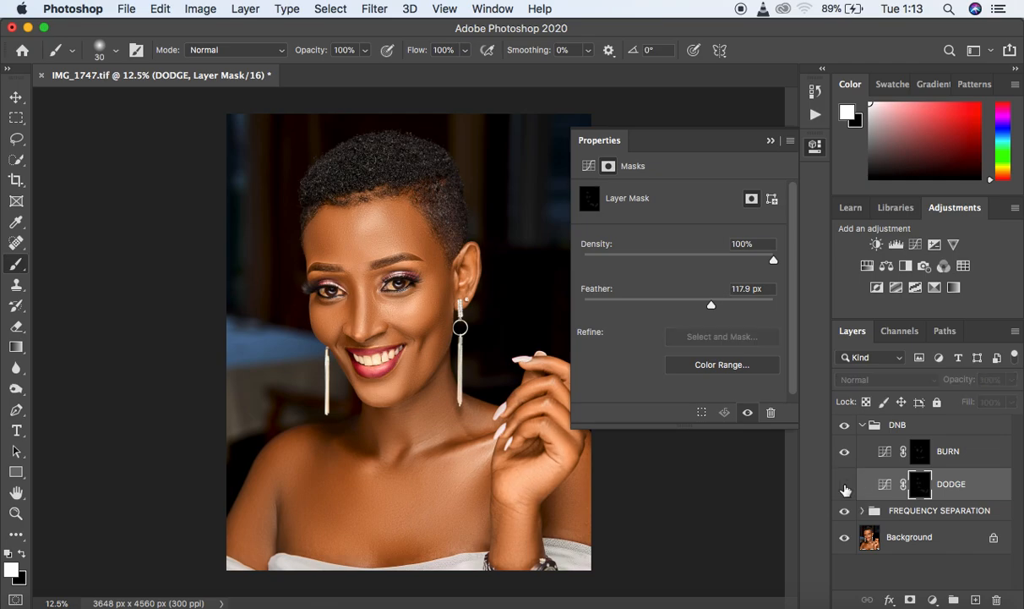
left_click(845, 487)
left_click(845, 488)
- Recheck the DODGE layer's effect, lower its mask feather to 110.9 px, and close the mask properties
left_click(844, 486)
left_click(845, 485)
left_click(844, 485)
left_click_drag(711, 304, 710, 302)
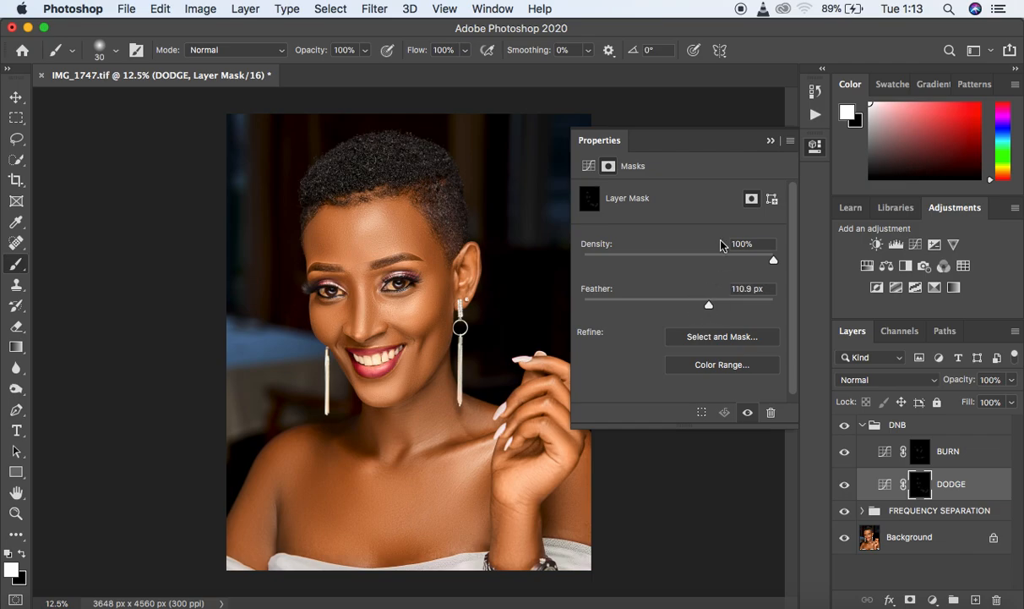
left_click(771, 142)
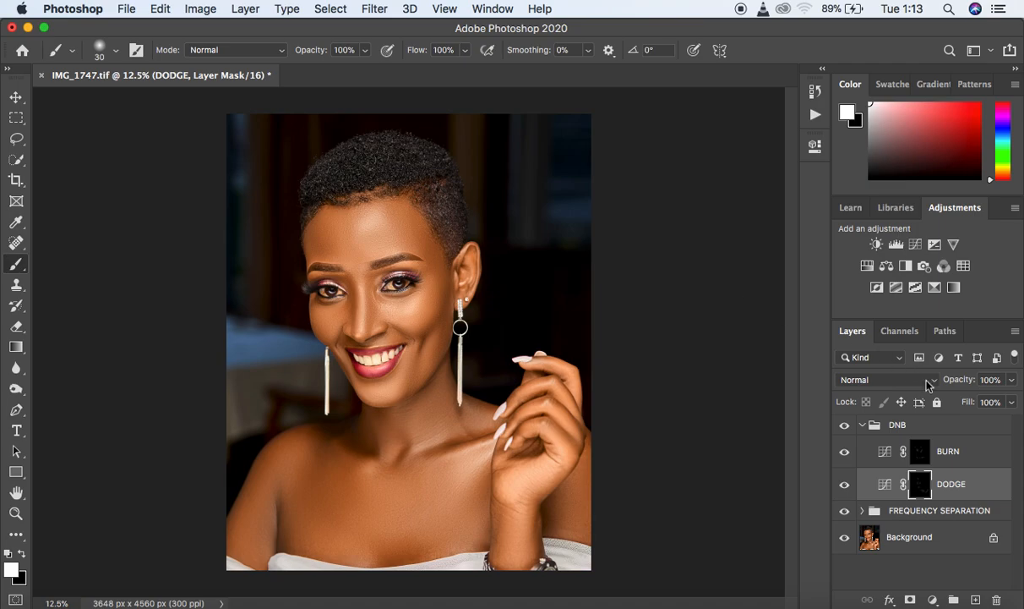
- Set the blend mode of both the DODGE and BURN layers to Luminosity
left_click(888, 386)
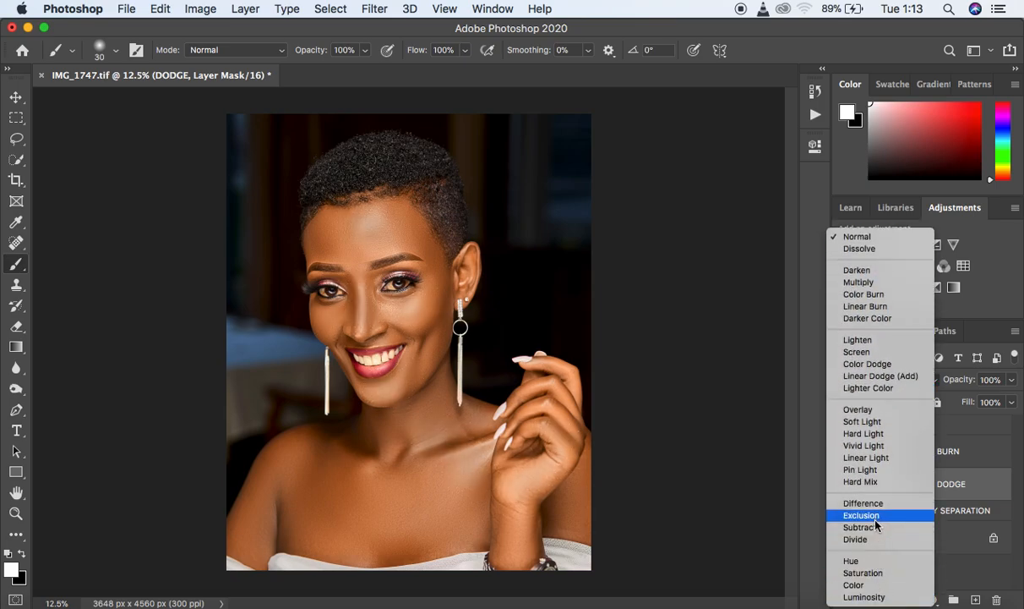
left_click(866, 596)
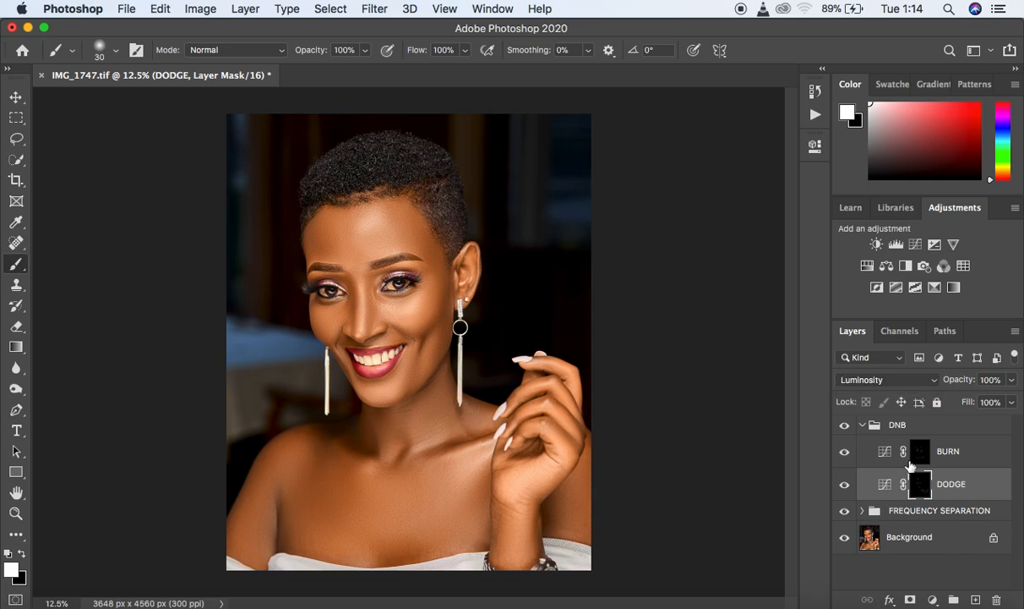
left_click(870, 441)
left_click(891, 382)
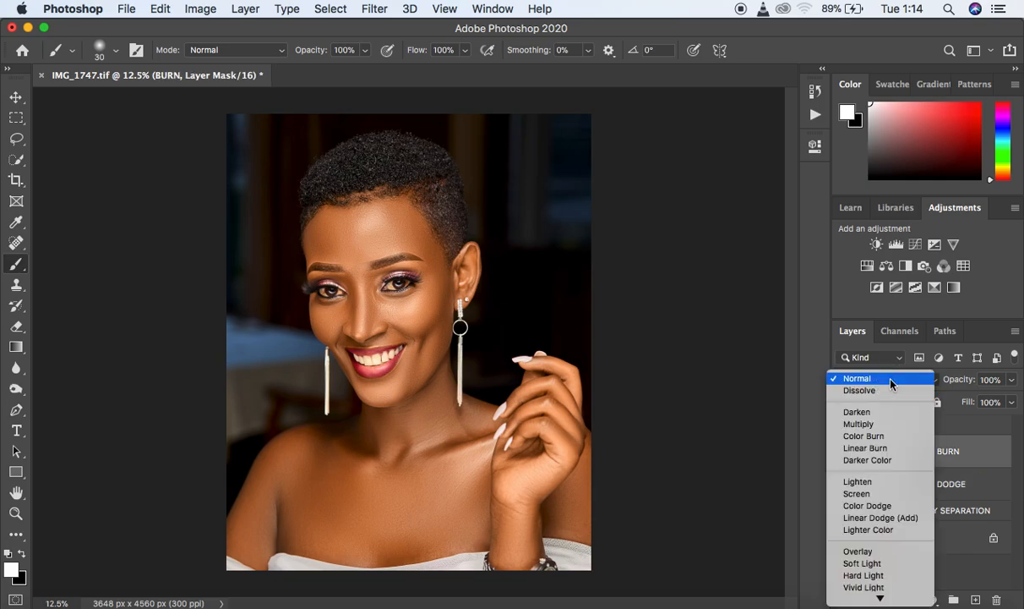
left_click(881, 596)
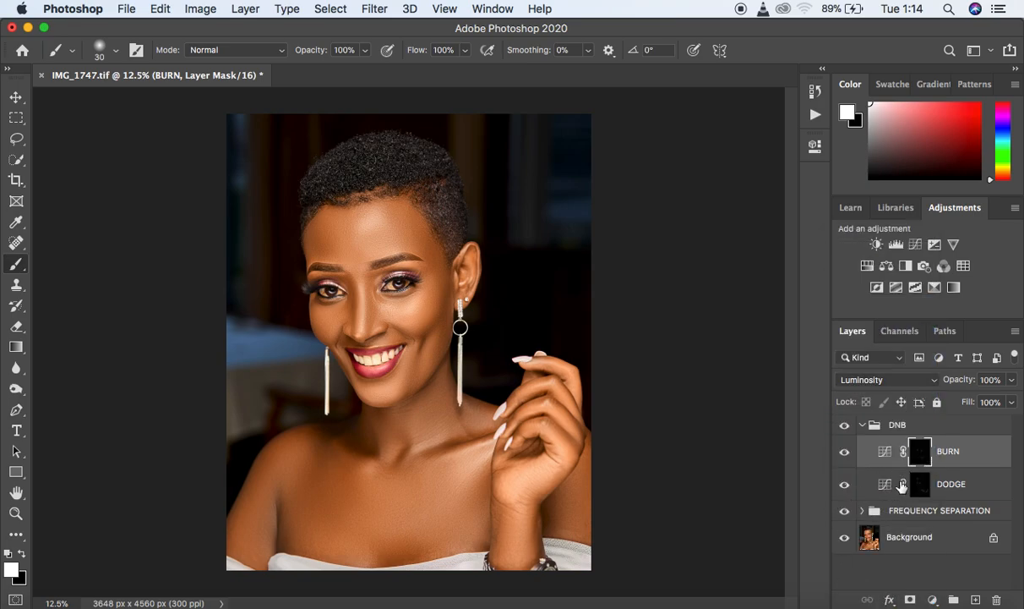
- Toggle the whole DNB group's visibility to compare the portrait before and after dodging and burning
left_click(862, 424)
left_click(846, 426)
left_click(845, 426)
left_click(845, 426)
left_click(845, 426)
left_click(862, 424)
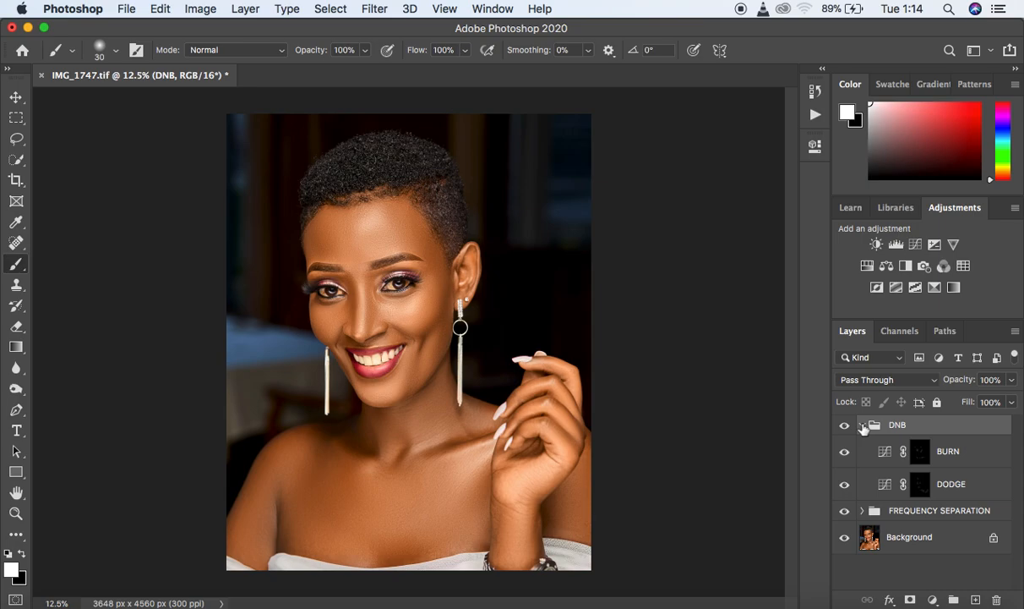
- Select the BURN layer's mask, make black the foreground colour, and show the layer's opacity slider
left_click(920, 453)
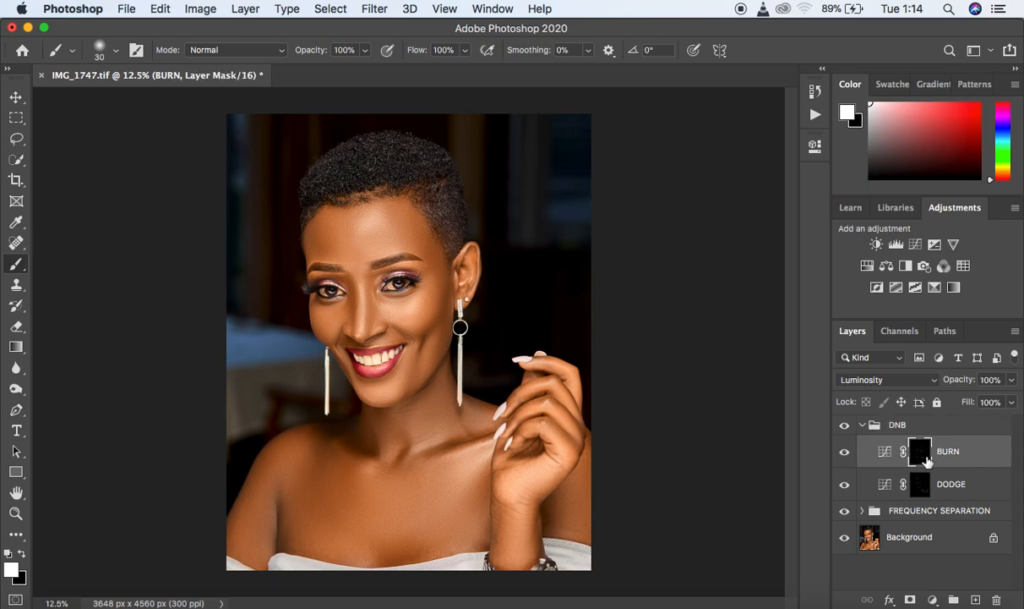
left_click(22, 555)
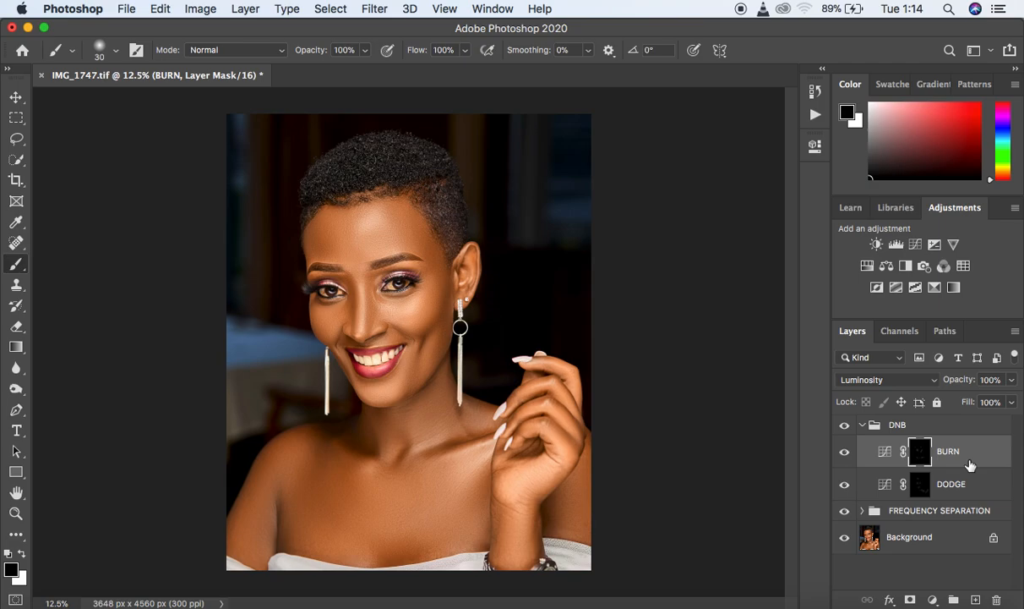
left_click(1011, 382)
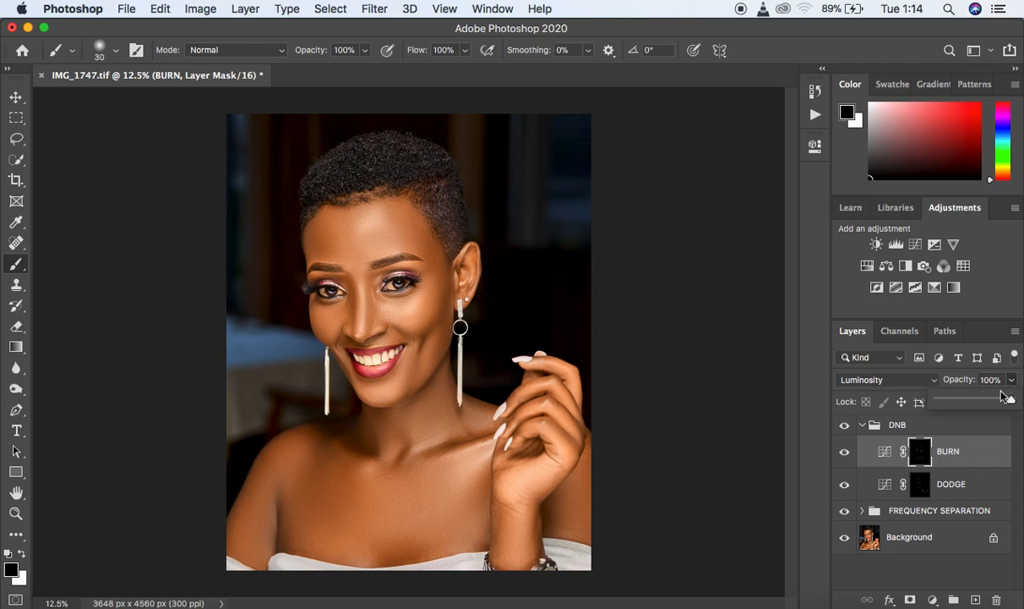
- Collapse the DNB group, show its opacity slider, and toggle the group's visibility to compare the portrait
left_click(863, 426)
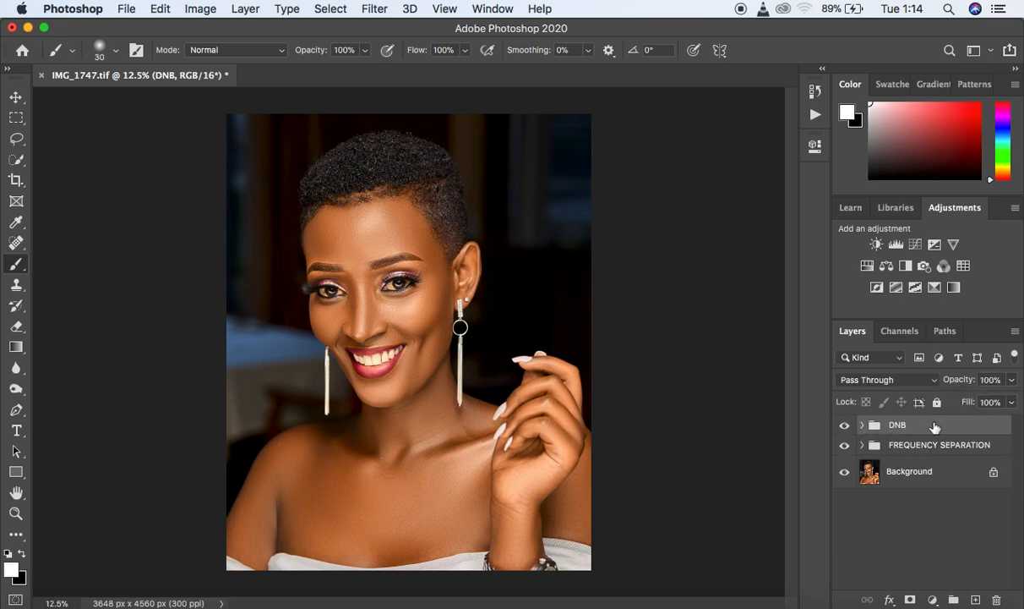
left_click(1010, 402)
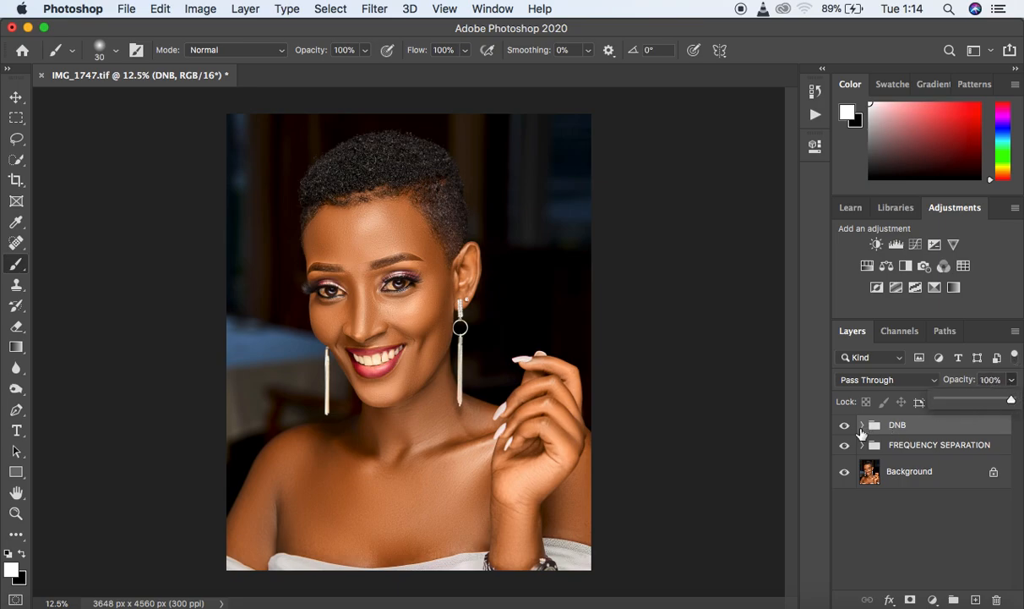
left_click(844, 427)
left_click(844, 427)
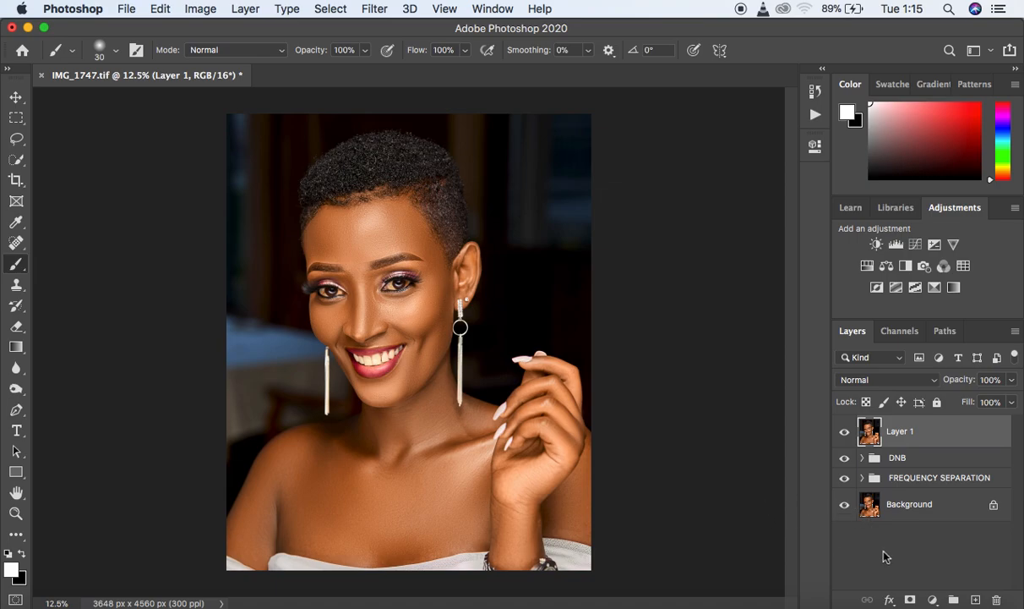
- Add a Selective Color adjustment above Layer 1 and set Black to +5% for the Blacks
key("super+j")
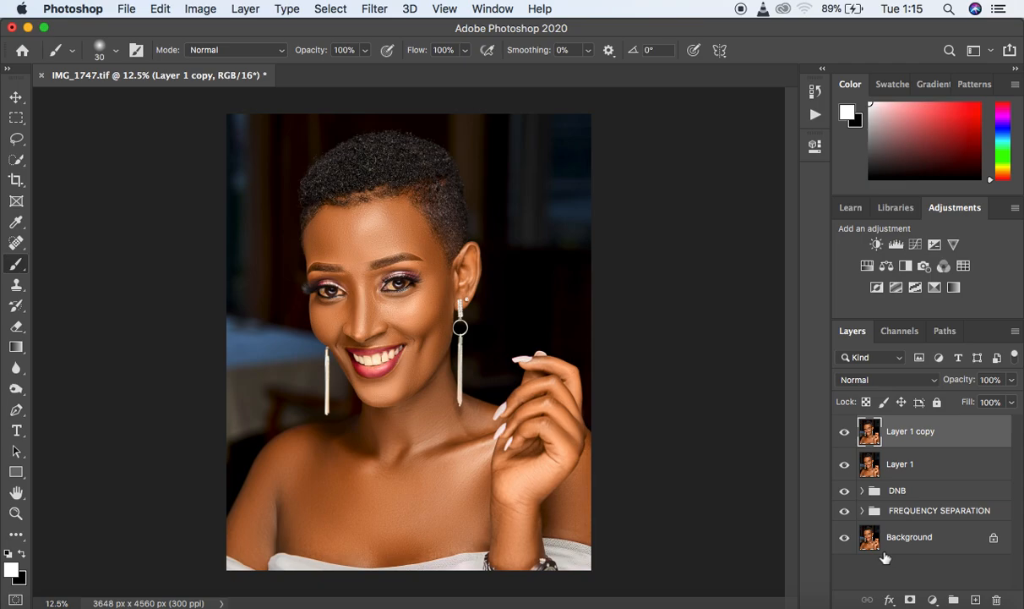
key("Delete")
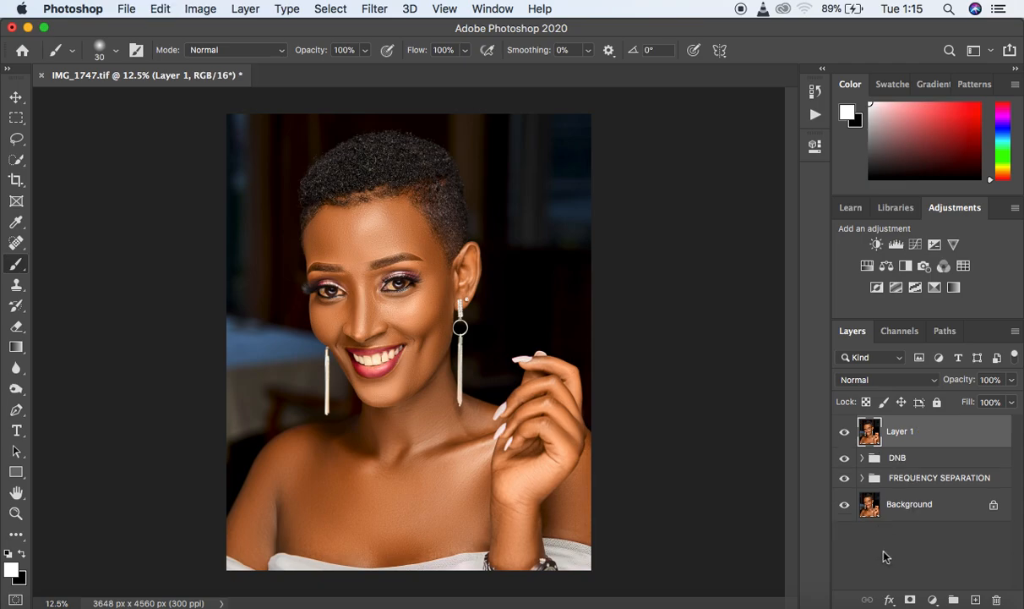
left_click(933, 600)
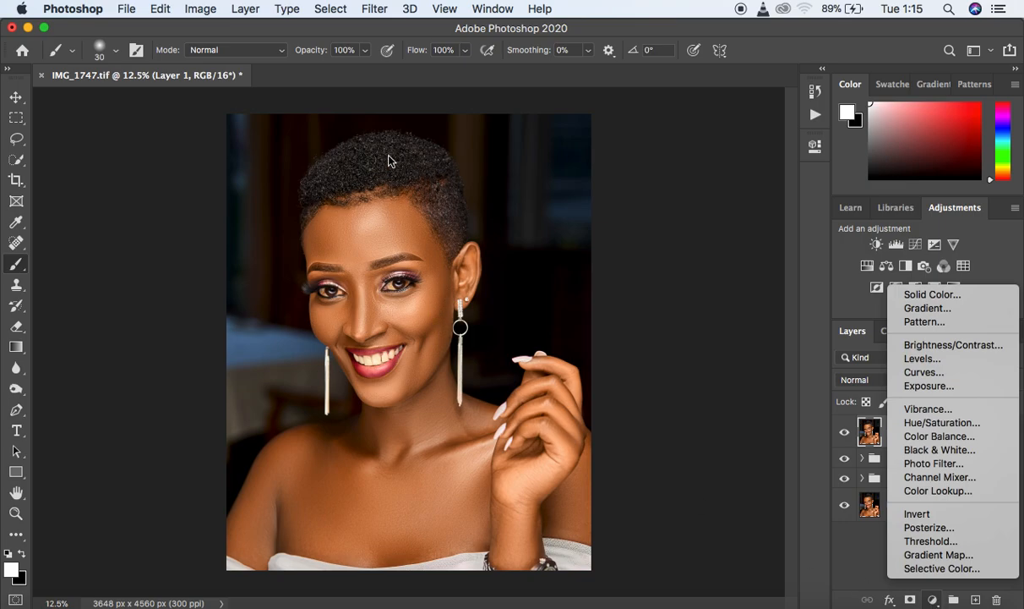
left_click(931, 570)
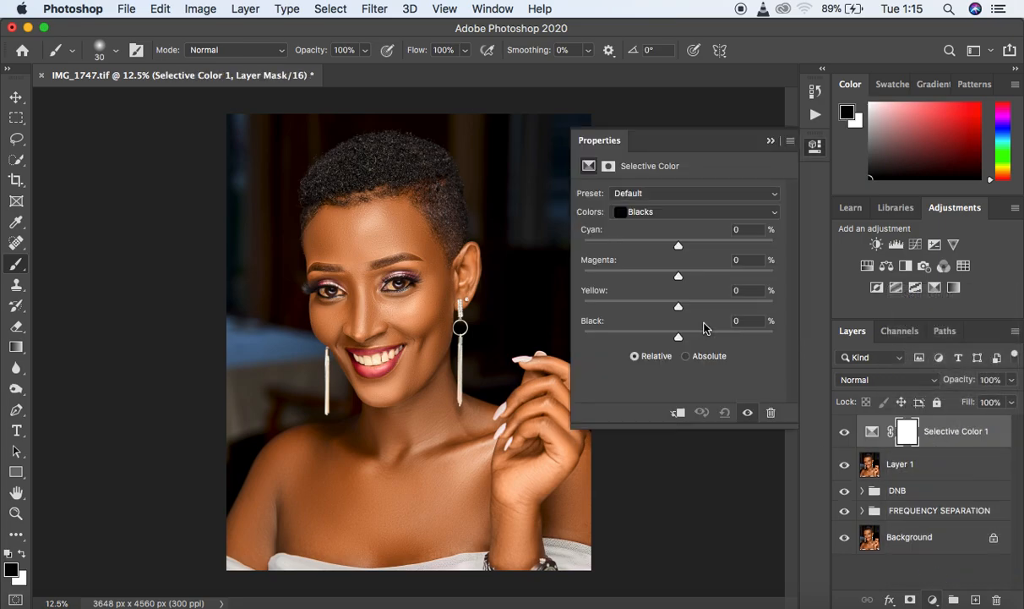
left_click(655, 212)
left_click(655, 212)
left_click_drag(678, 338, 683, 338)
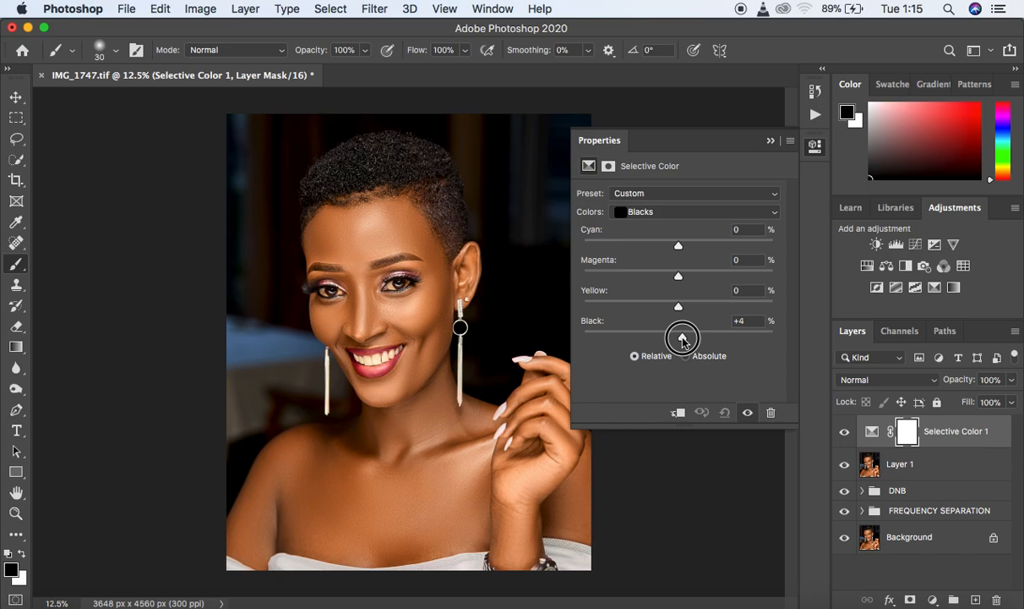
left_click_drag(683, 338, 684, 339)
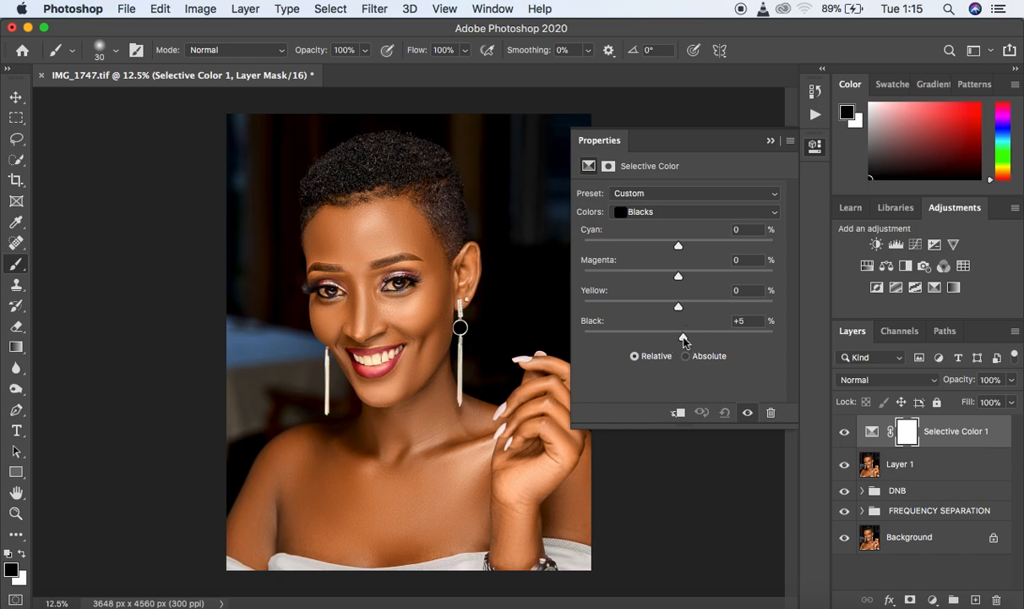
left_click(771, 140)
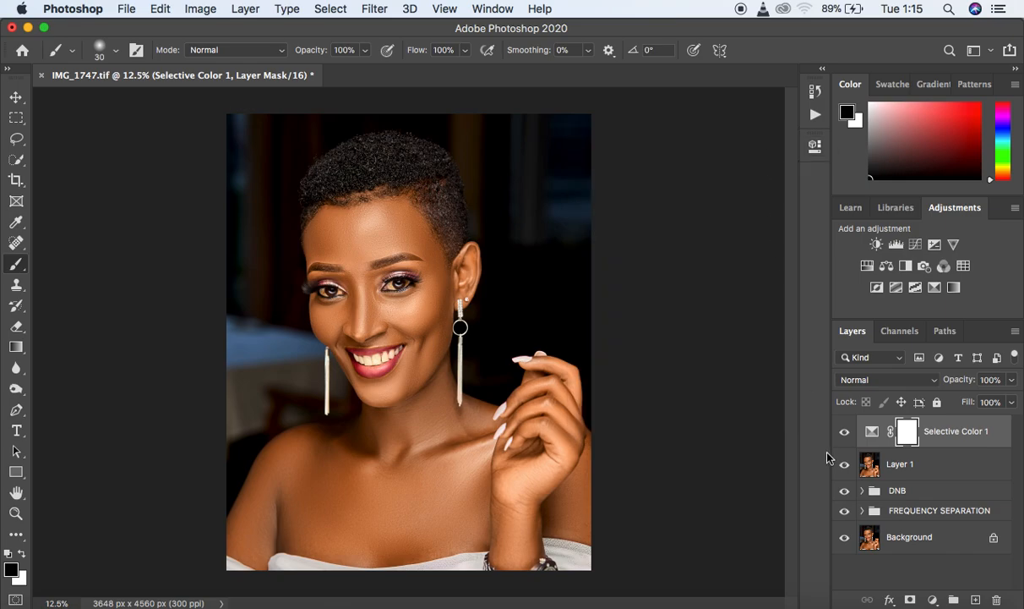
- Toggle the Selective Color layer's visibility to compare the portrait with and without the deepened blacks
left_click(844, 432)
left_click(844, 432)
left_click(841, 435)
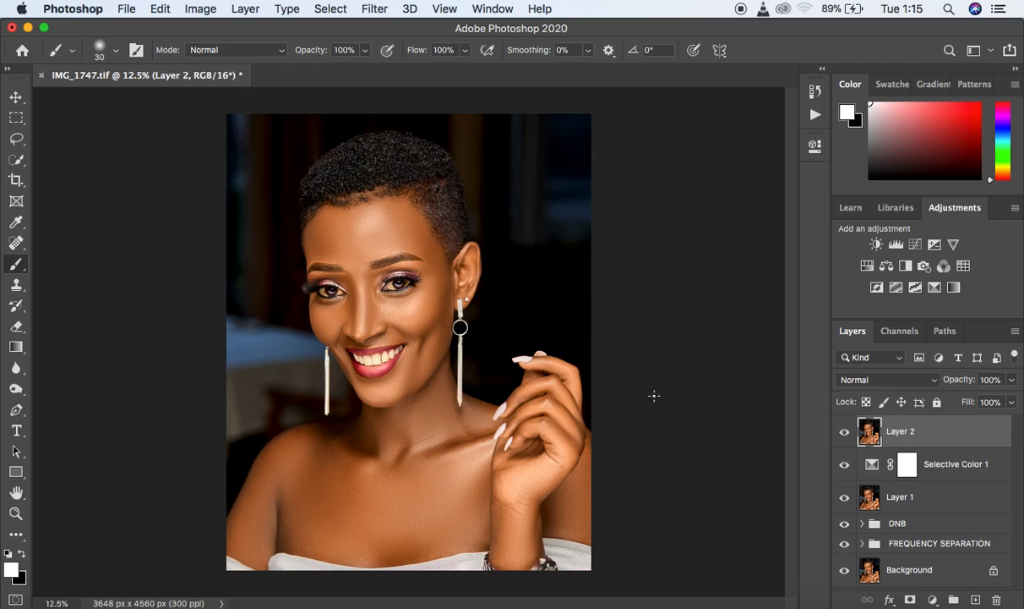
- Duplicate Layer 2 and open the copy in the Camera Raw Filter
key("super+j")
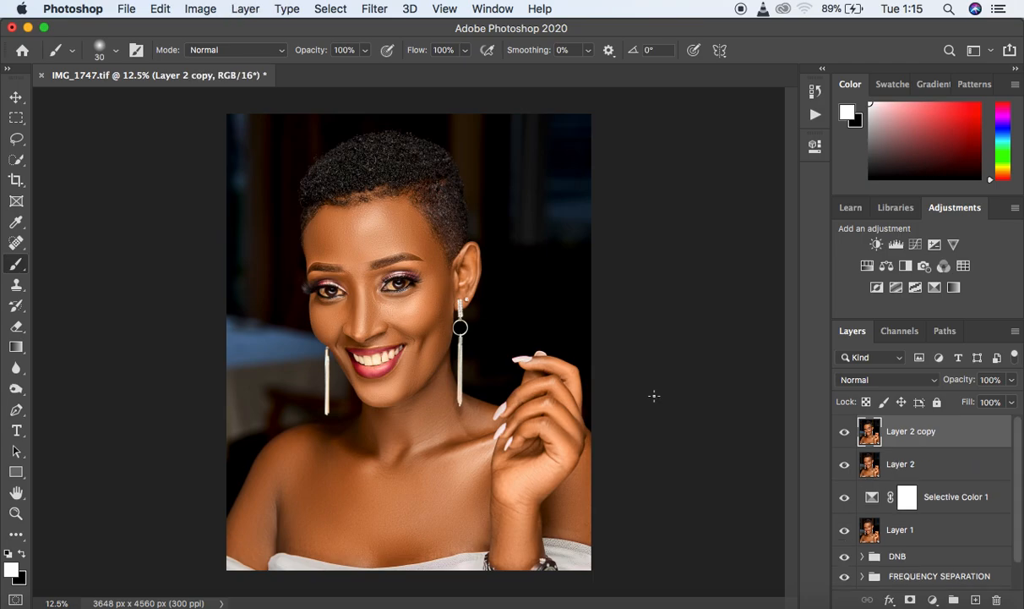
left_click(374, 10)
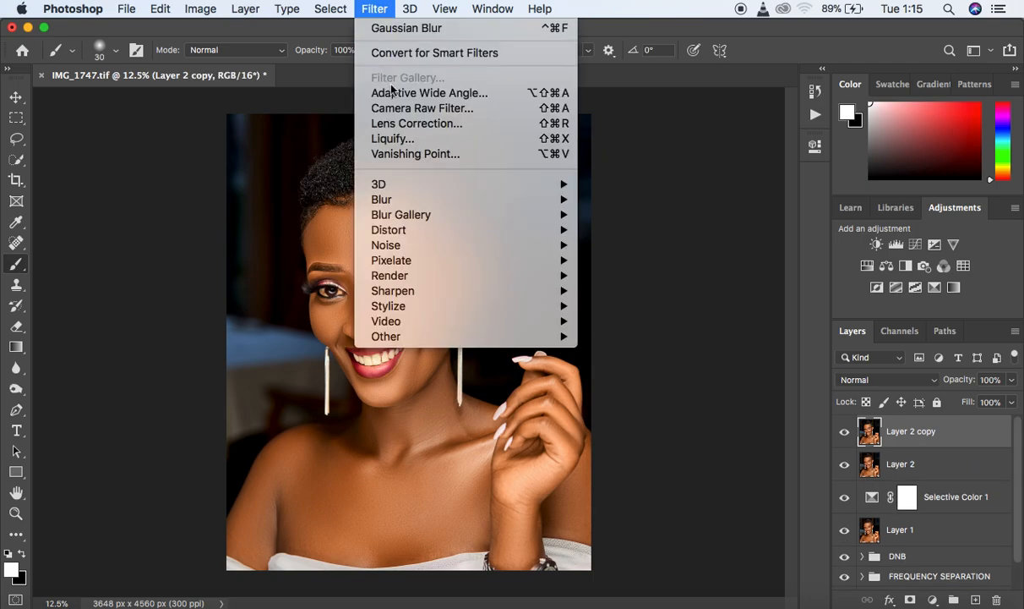
left_click(406, 115)
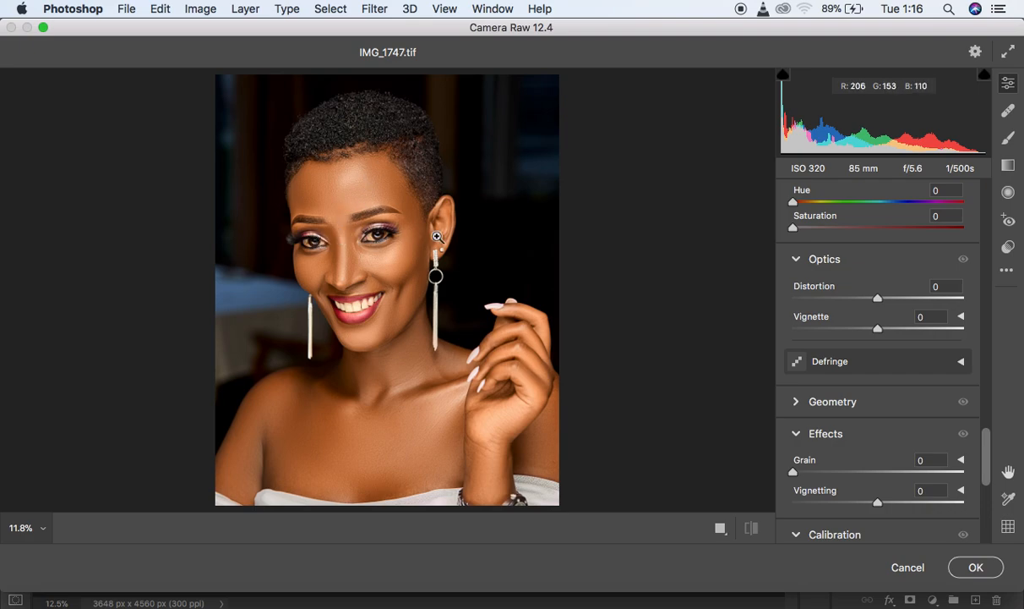
- Bring both eyes into view at 100% and activate the adjustment Brush for selective edits
left_click(371, 238)
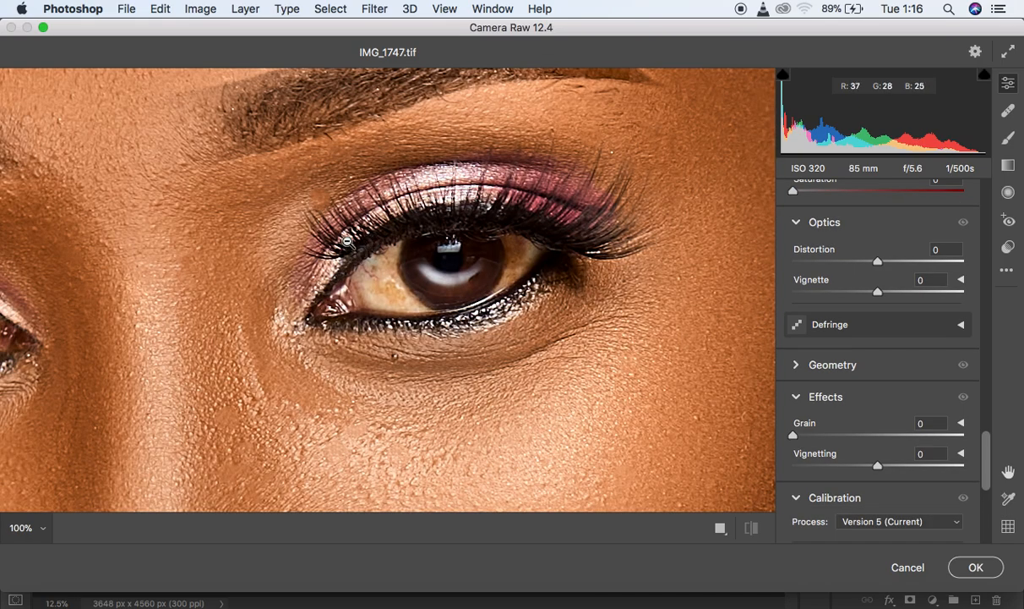
key("h")
left_click(347, 242)
left_click_drag(348, 242, 556, 240)
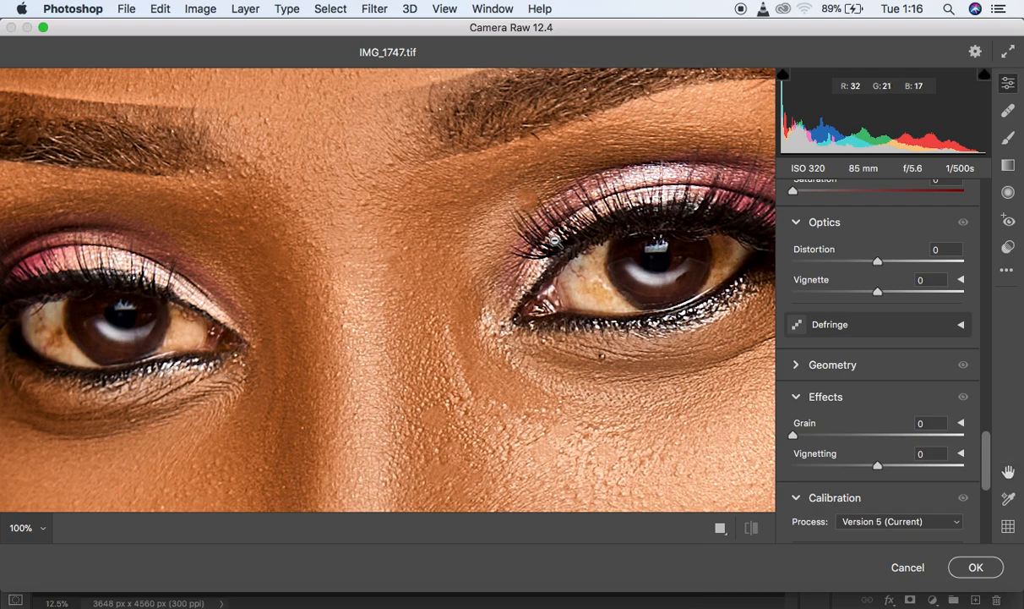
left_click(1011, 140)
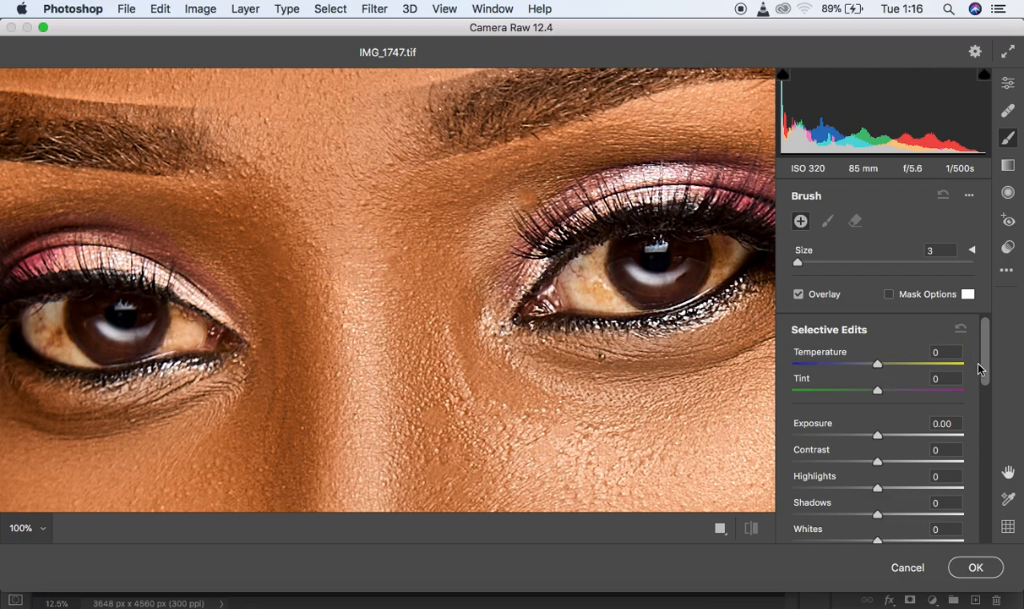
- Set the brush's selective edits to Temperature -27, Tint +60, Whites +4 and Saturation -60
mouse_move(983, 362)
left_mouse_down()
mouse_move(988, 355)
mouse_move(988, 448)
mouse_move(987, 340)
left_mouse_up()
left_click_drag(879, 366, 928, 393)
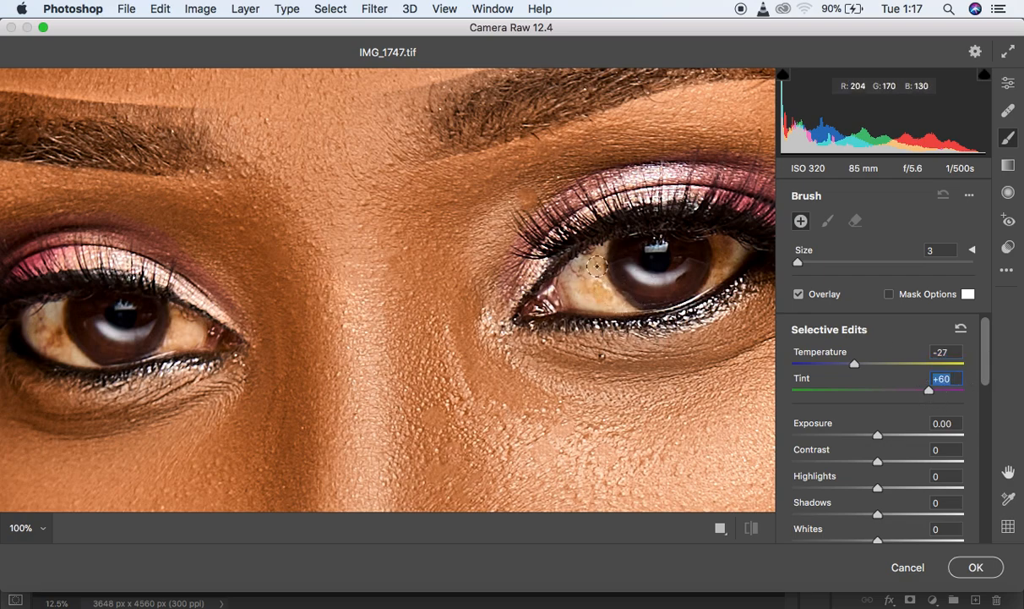
left_click_drag(985, 376, 987, 396)
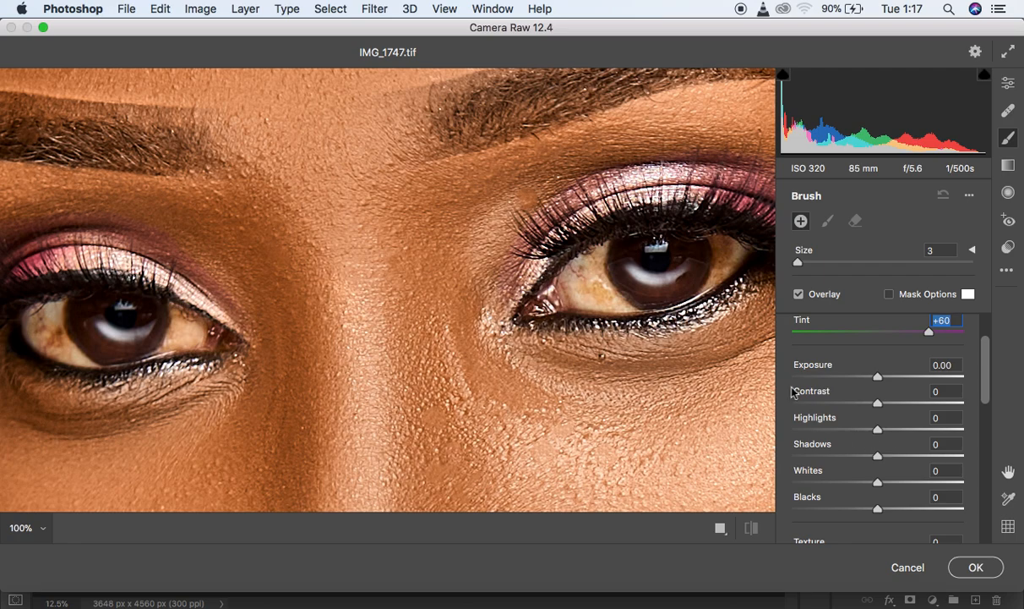
left_click_drag(879, 435, 884, 434)
left_click_drag(883, 485, 888, 488)
left_click_drag(985, 391, 992, 435)
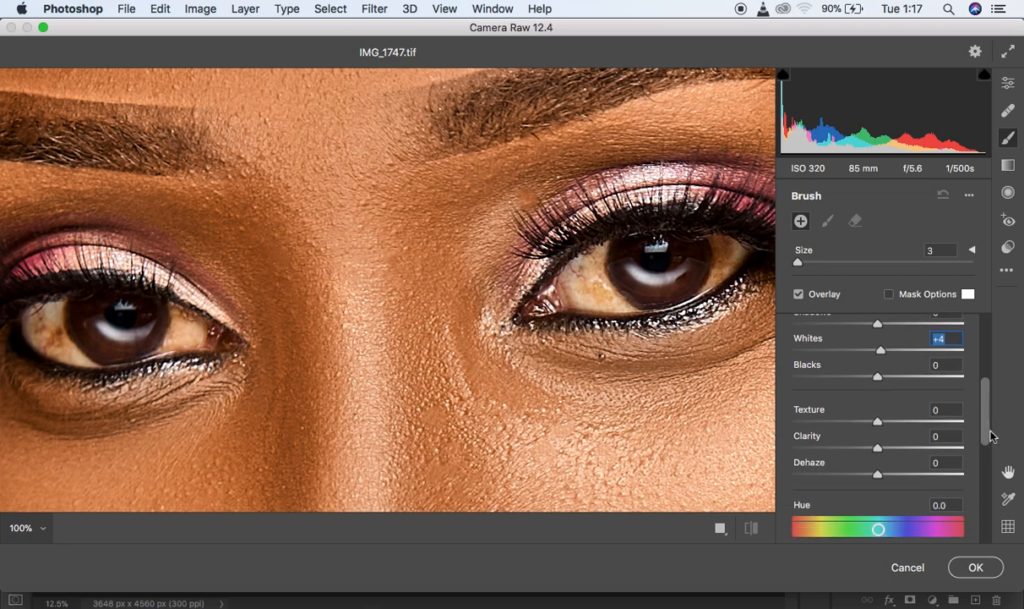
left_click_drag(992, 436, 996, 486)
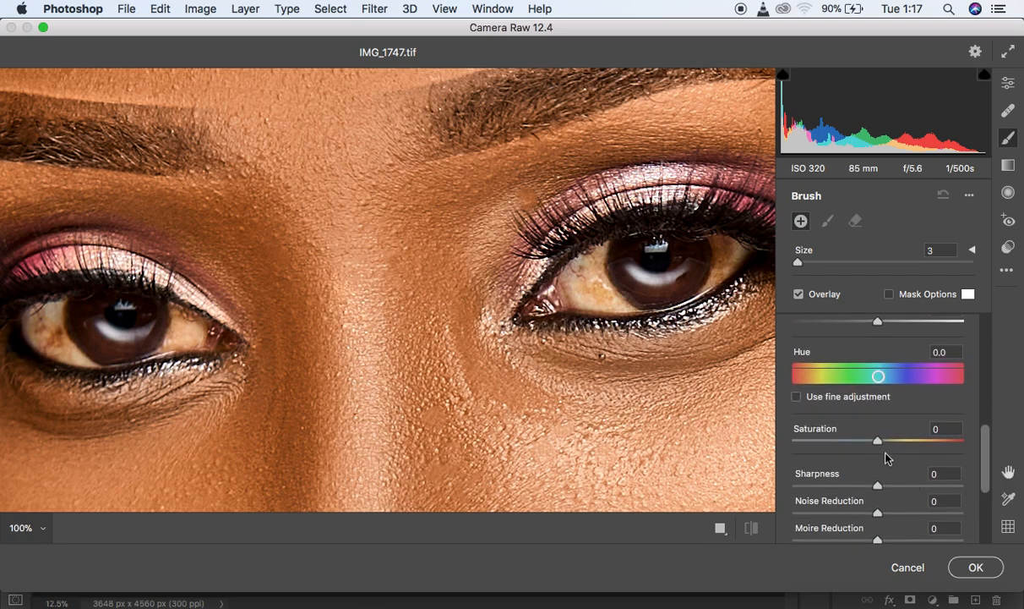
left_click_drag(879, 442, 827, 442)
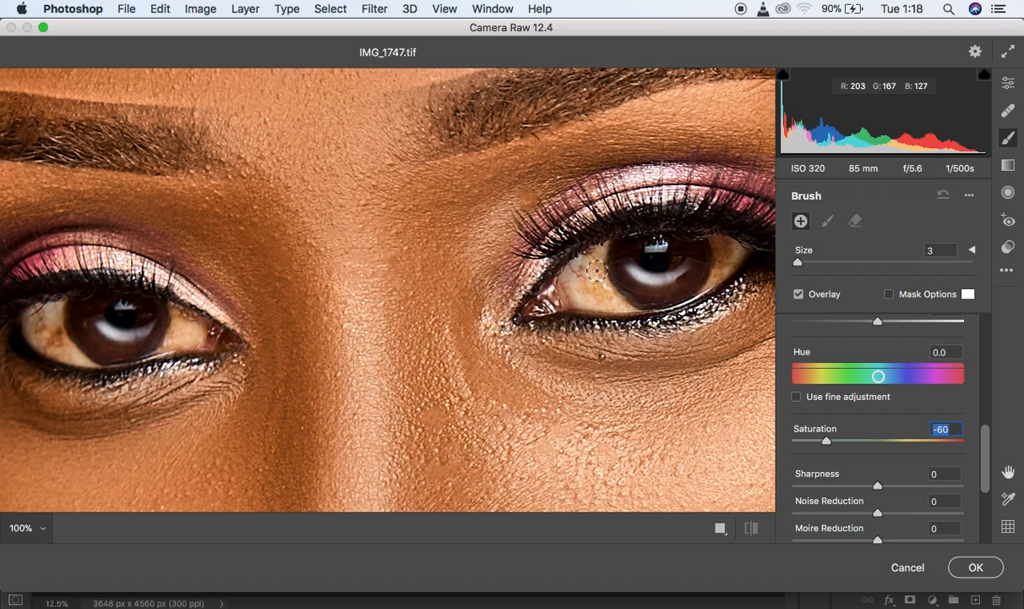
- Paint the adjustment brush at size 3 over the whites of both eyes to remove their yellow cast
mouse_move(600, 250)
left_mouse_down()
mouse_move(606, 288)
mouse_move(629, 299)
mouse_move(602, 275)
mouse_move(585, 285)
mouse_move(577, 272)
mouse_move(617, 293)
mouse_move(603, 247)
mouse_move(625, 292)
mouse_move(580, 266)
mouse_move(579, 241)
left_mouse_up()
mouse_move(720, 242)
left_mouse_down()
mouse_move(715, 269)
mouse_move(723, 239)
mouse_move(734, 245)
mouse_move(718, 272)
mouse_move(719, 237)
mouse_move(719, 268)
mouse_move(700, 289)
mouse_move(720, 253)
mouse_move(712, 235)
mouse_move(724, 248)
mouse_move(697, 289)
mouse_move(693, 271)
mouse_move(660, 281)
mouse_move(634, 268)
mouse_move(682, 278)
mouse_move(692, 265)
mouse_move(679, 247)
mouse_move(655, 246)
mouse_move(613, 297)
mouse_move(599, 288)
mouse_move(632, 304)
left_mouse_up()
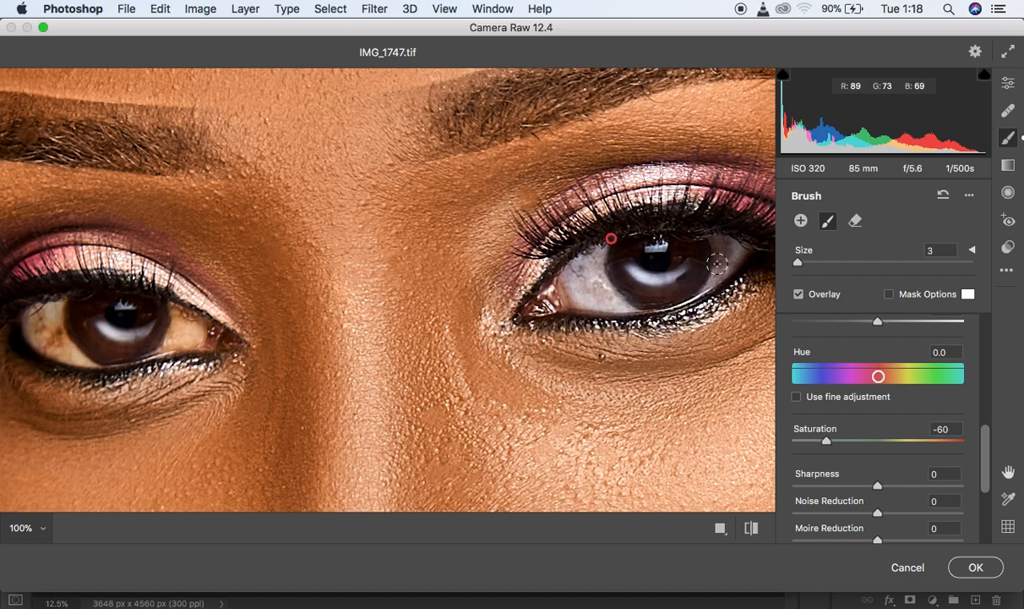
mouse_move(58, 308)
left_mouse_down()
mouse_move(61, 335)
mouse_move(81, 351)
mouse_move(50, 336)
mouse_move(54, 305)
mouse_move(66, 347)
mouse_move(39, 316)
mouse_move(52, 307)
mouse_move(64, 350)
mouse_move(41, 307)
mouse_move(41, 321)
mouse_move(81, 362)
mouse_move(50, 321)
mouse_move(80, 358)
mouse_move(52, 319)
mouse_move(63, 300)
mouse_move(38, 325)
left_mouse_up()
mouse_move(172, 330)
left_mouse_down()
mouse_move(182, 315)
mouse_move(171, 332)
mouse_move(182, 323)
mouse_move(192, 334)
mouse_move(175, 306)
mouse_move(180, 334)
mouse_move(148, 355)
mouse_move(140, 325)
left_mouse_up()
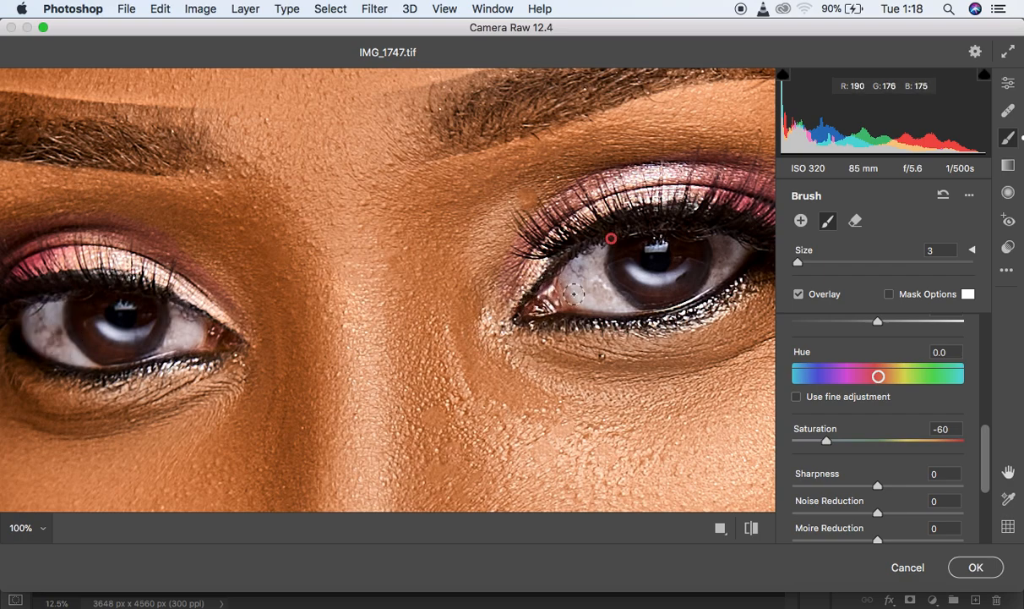
mouse_move(578, 297)
left_mouse_down()
mouse_move(591, 266)
mouse_move(607, 291)
left_mouse_up()
mouse_move(116, 342)
left_mouse_down()
mouse_move(97, 325)
mouse_move(66, 337)
mouse_move(53, 325)
mouse_move(56, 340)
mouse_move(97, 360)
mouse_move(48, 343)
mouse_move(38, 311)
left_mouse_up()
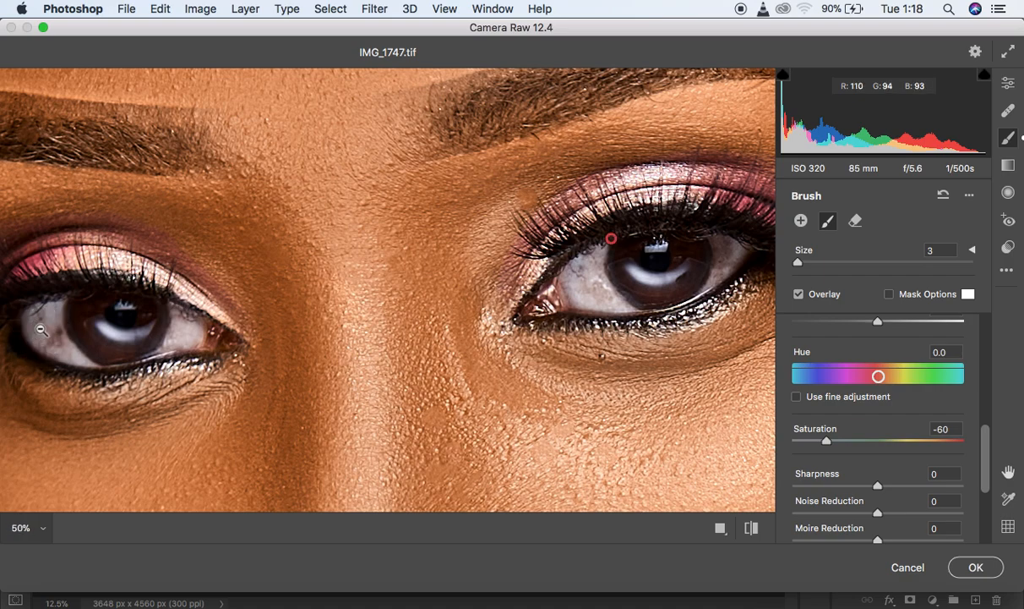
- Paint the same brush adjustment over all the visible teeth at 100% zoom to whiten them
left_click(40, 329)
left_click(41, 329)
left_click(40, 330)
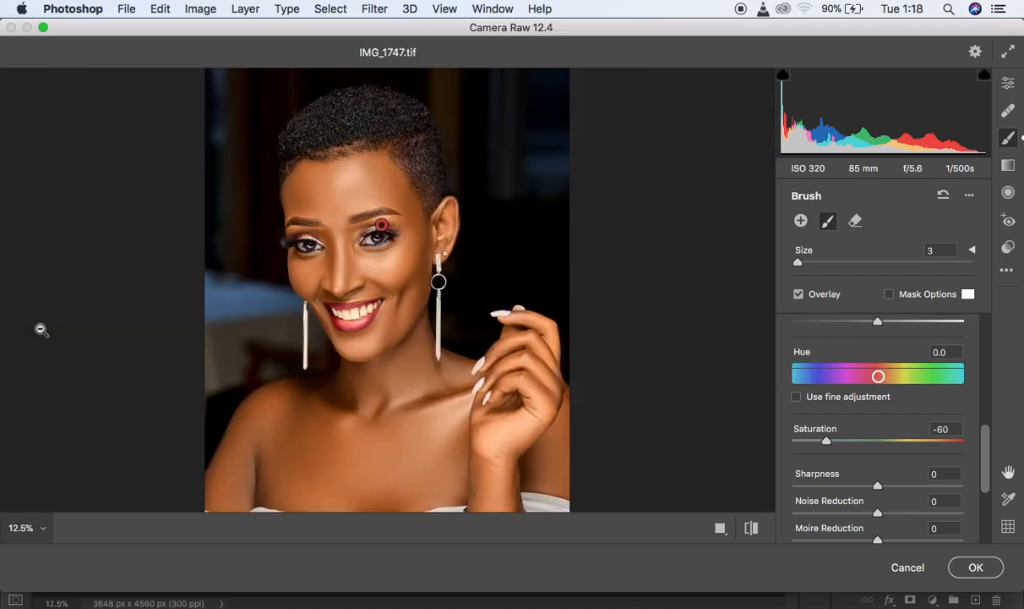
key("super+plus")
key("super+plus")
key("super+plus")
key("super+plus")
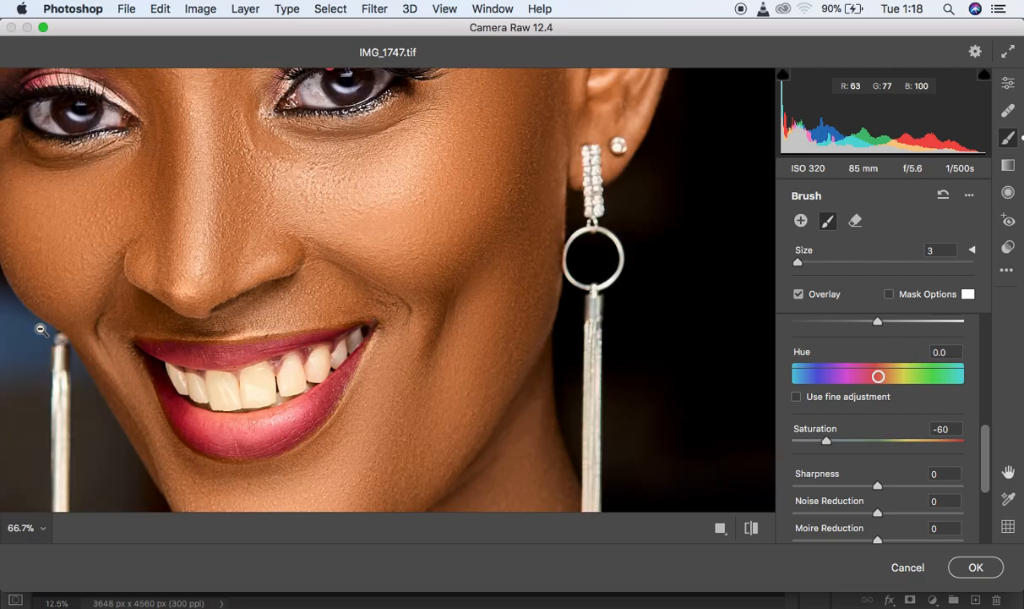
key("space")
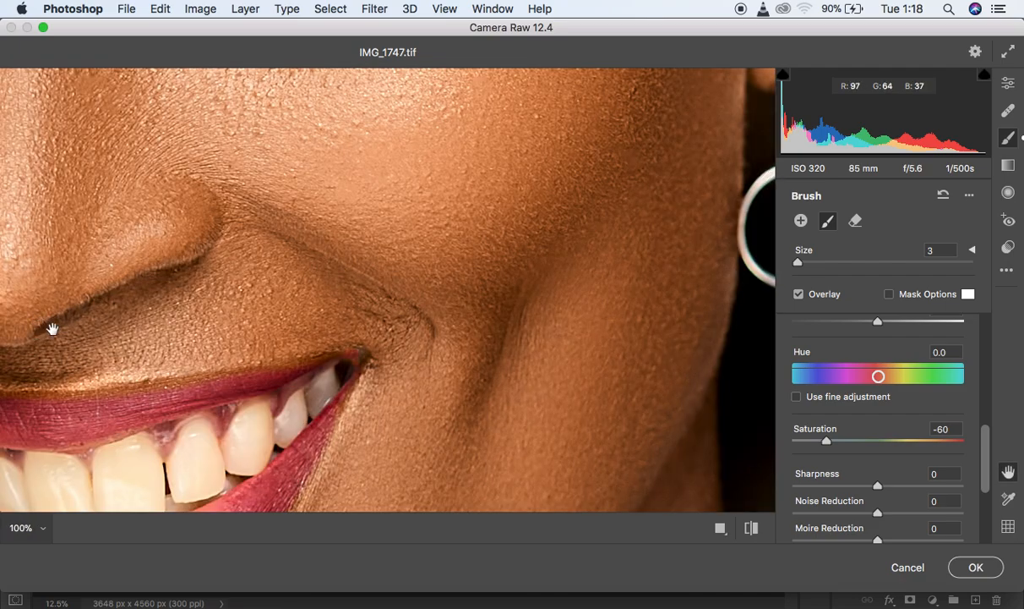
left_click_drag(53, 329, 268, 172)
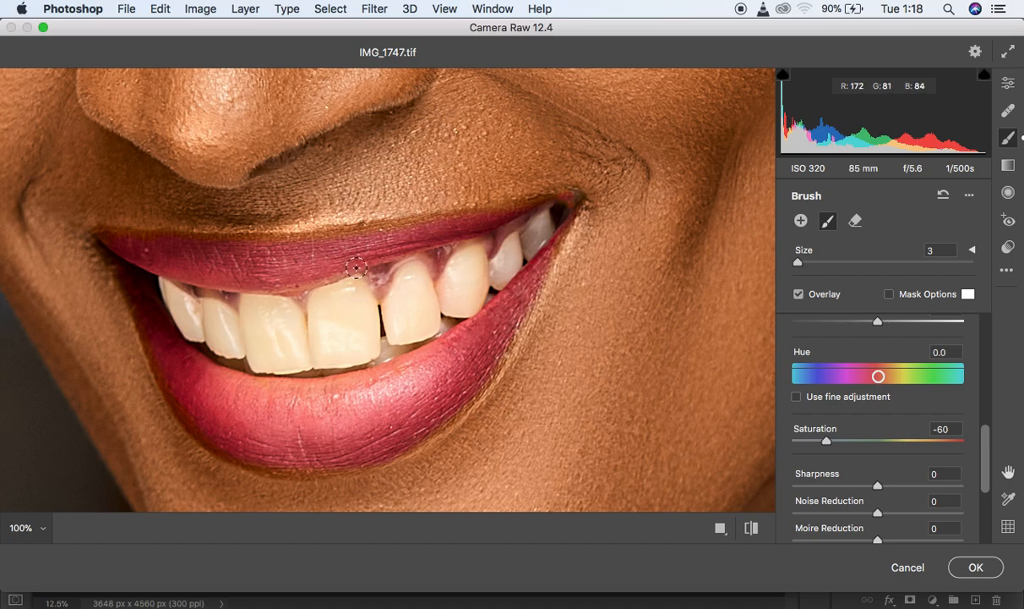
mouse_move(399, 300)
left_mouse_down()
mouse_move(419, 278)
mouse_move(426, 306)
mouse_move(412, 324)
mouse_move(411, 288)
mouse_move(398, 322)
mouse_move(411, 325)
mouse_move(418, 291)
mouse_move(428, 304)
mouse_move(422, 326)
mouse_move(401, 331)
mouse_move(395, 304)
mouse_move(419, 278)
mouse_move(431, 322)
mouse_move(408, 336)
mouse_move(393, 316)
mouse_move(405, 288)
mouse_move(419, 289)
mouse_move(430, 315)
mouse_move(411, 333)
mouse_move(401, 316)
mouse_move(428, 319)
mouse_move(413, 285)
mouse_move(398, 329)
mouse_move(469, 261)
mouse_move(472, 288)
mouse_move(452, 300)
mouse_move(459, 283)
mouse_move(450, 305)
mouse_move(467, 310)
mouse_move(468, 272)
mouse_move(455, 286)
mouse_move(469, 255)
mouse_move(480, 264)
mouse_move(455, 292)
left_mouse_up()
mouse_move(510, 250)
left_mouse_down()
mouse_move(498, 275)
mouse_move(516, 245)
mouse_move(497, 280)
mouse_move(541, 227)
mouse_move(497, 281)
mouse_move(545, 221)
left_mouse_up()
mouse_move(322, 304)
left_mouse_down()
mouse_move(360, 296)
mouse_move(362, 333)
mouse_move(341, 322)
mouse_move(355, 336)
mouse_move(352, 297)
mouse_move(324, 319)
mouse_move(324, 306)
mouse_move(321, 352)
mouse_move(351, 351)
mouse_move(363, 313)
mouse_move(338, 301)
mouse_move(319, 323)
mouse_move(332, 299)
mouse_move(357, 290)
mouse_move(369, 341)
mouse_move(327, 354)
mouse_move(323, 335)
mouse_move(317, 355)
mouse_move(287, 350)
mouse_move(279, 324)
mouse_move(312, 356)
mouse_move(365, 347)
mouse_move(275, 342)
mouse_move(249, 305)
mouse_move(284, 311)
mouse_move(299, 332)
mouse_move(267, 304)
mouse_move(289, 311)
mouse_move(299, 335)
mouse_move(294, 354)
mouse_move(265, 358)
mouse_move(251, 319)
mouse_move(262, 354)
mouse_move(299, 359)
mouse_move(272, 363)
mouse_move(262, 357)
mouse_move(310, 347)
mouse_move(280, 318)
mouse_move(305, 340)
mouse_move(212, 313)
mouse_move(234, 348)
mouse_move(217, 337)
mouse_move(215, 309)
mouse_move(210, 324)
mouse_move(169, 292)
mouse_move(199, 332)
mouse_move(183, 309)
mouse_move(235, 353)
mouse_move(310, 366)
mouse_move(438, 328)
mouse_move(471, 300)
left_mouse_up()
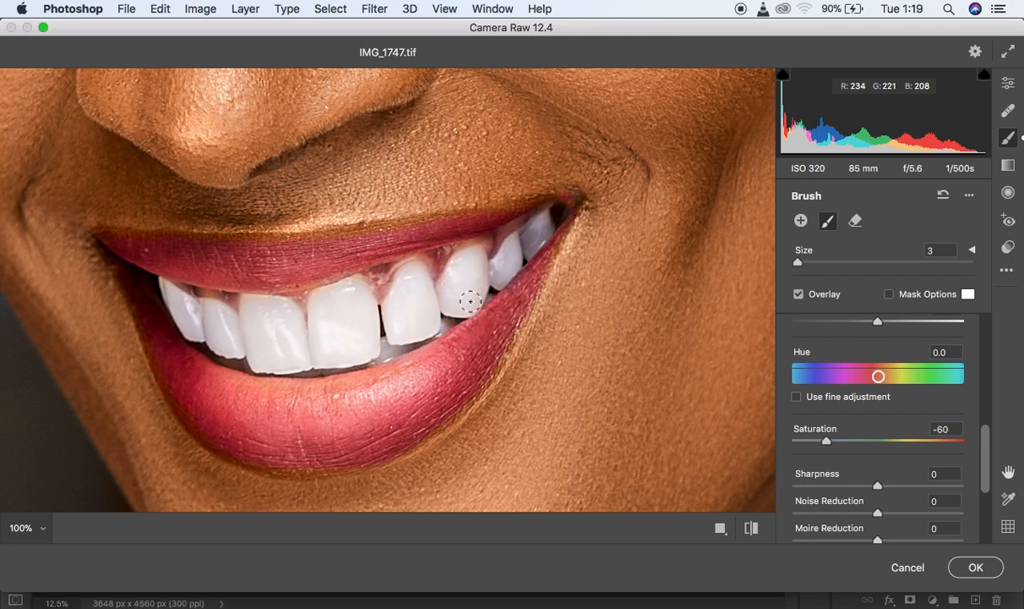
- Review the whole portrait, apply the Camera Raw edits, and set the Layer 2 copy's opacity to 83%
left_click(410, 265, "alt+super")
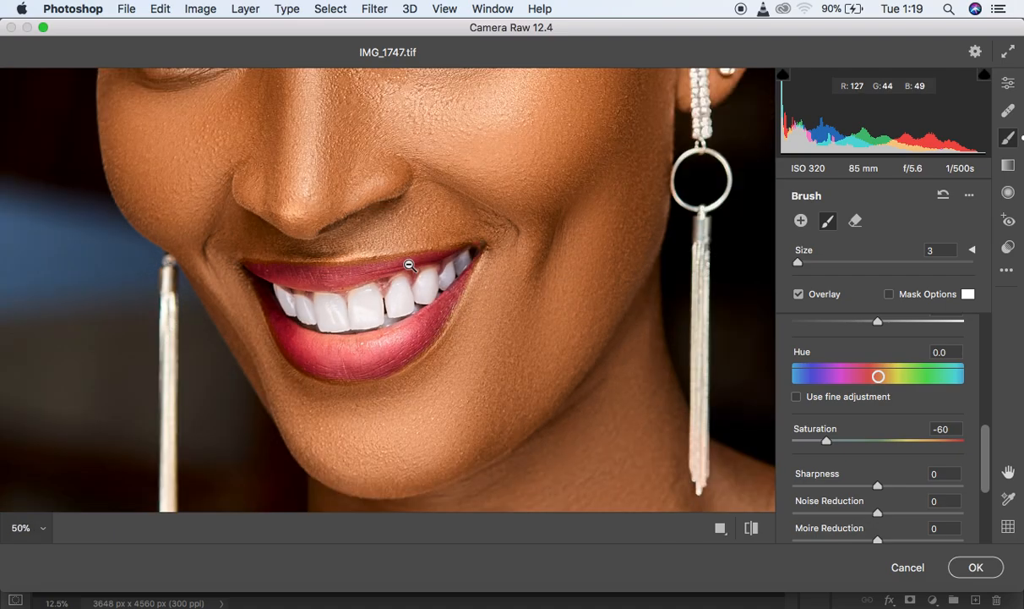
left_click(409, 266, "alt+super")
left_click(410, 265, "alt+super")
left_click(410, 265, "alt+super")
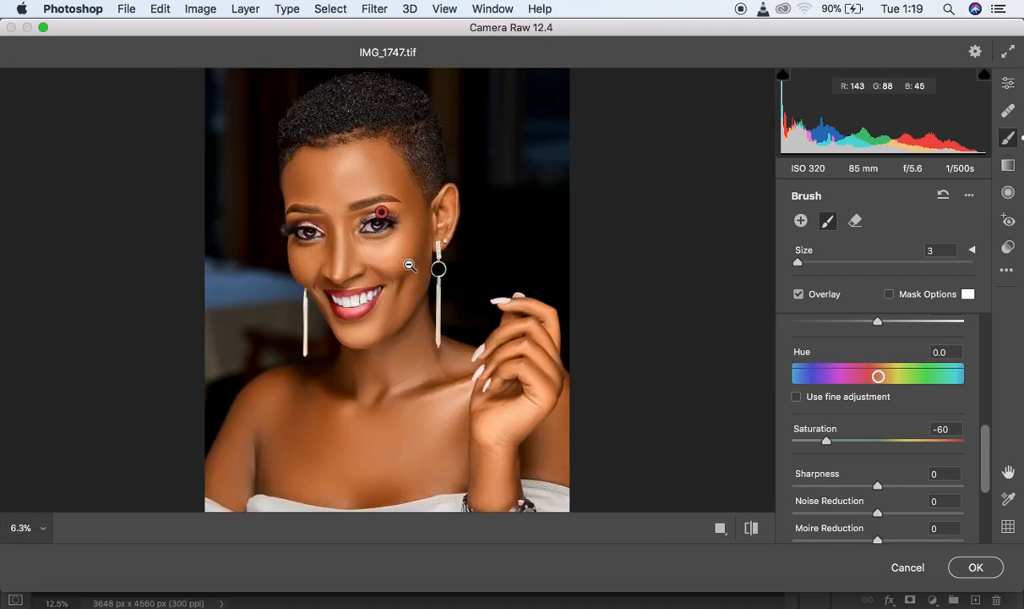
left_click(410, 266, "super")
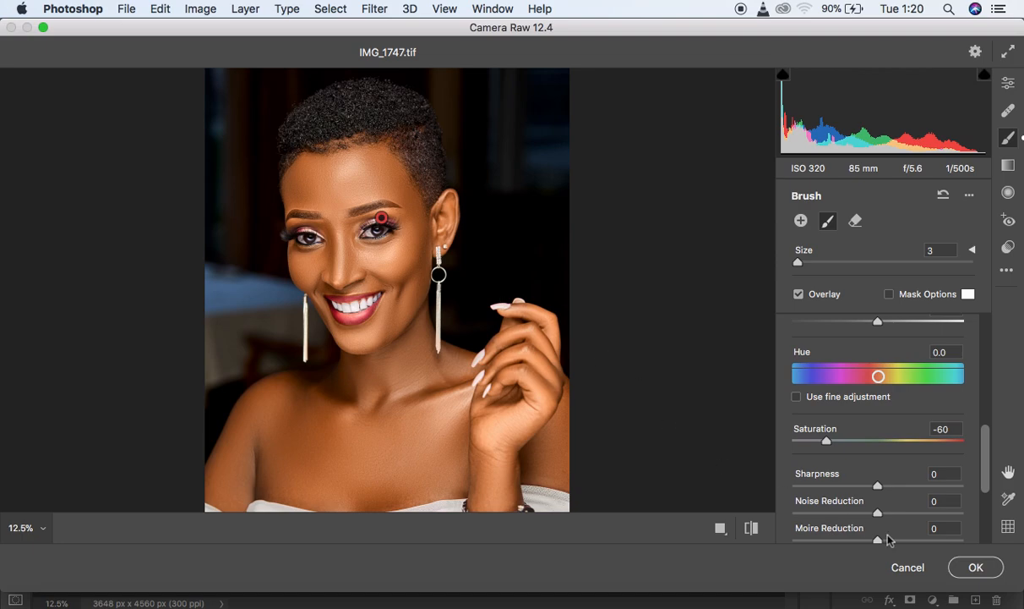
left_click(977, 569)
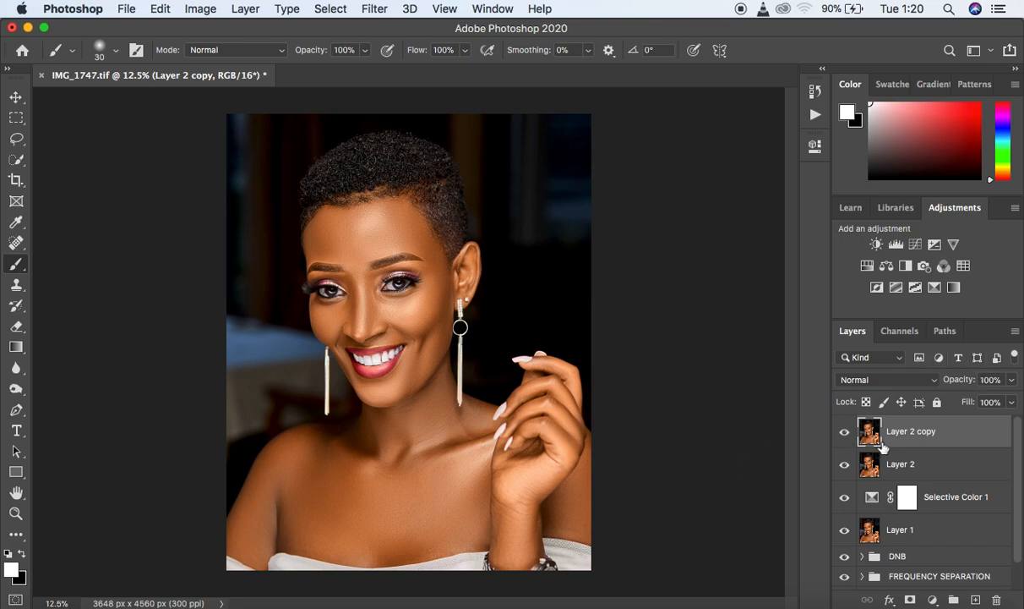
left_click(1011, 380)
left_click_drag(1011, 399, 999, 400)
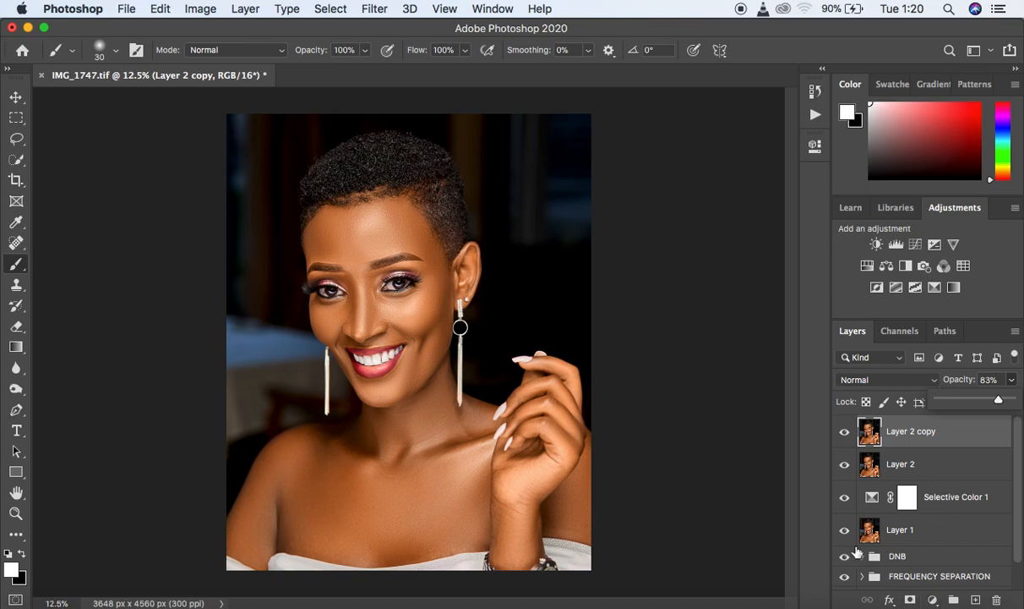
- Add a Photo Filter adjustment using Cooling Filter (82) at 8% density, and toggle its visibility to compare the effect
left_click(932, 599)
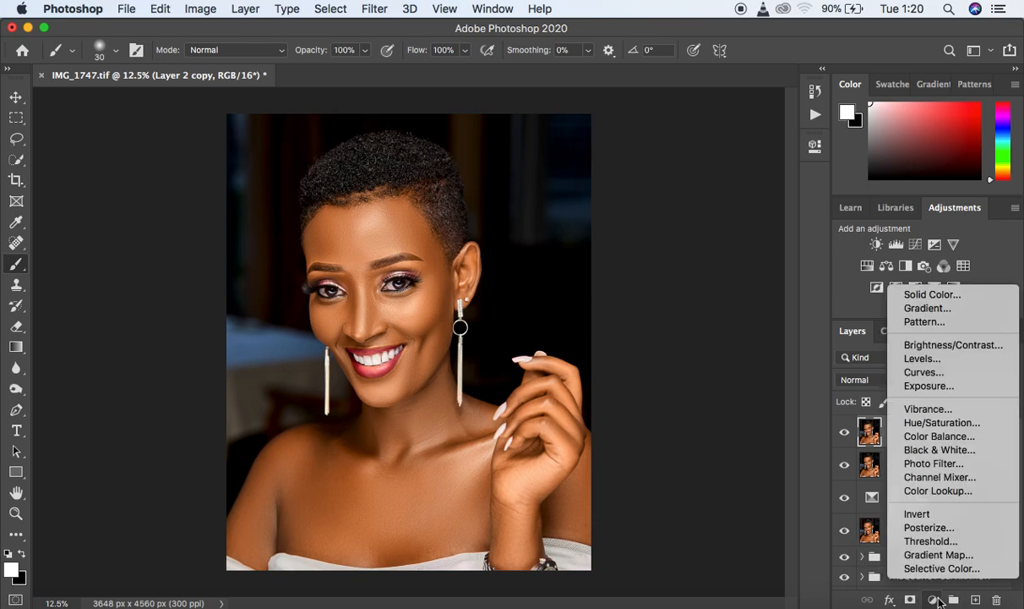
left_click(943, 463)
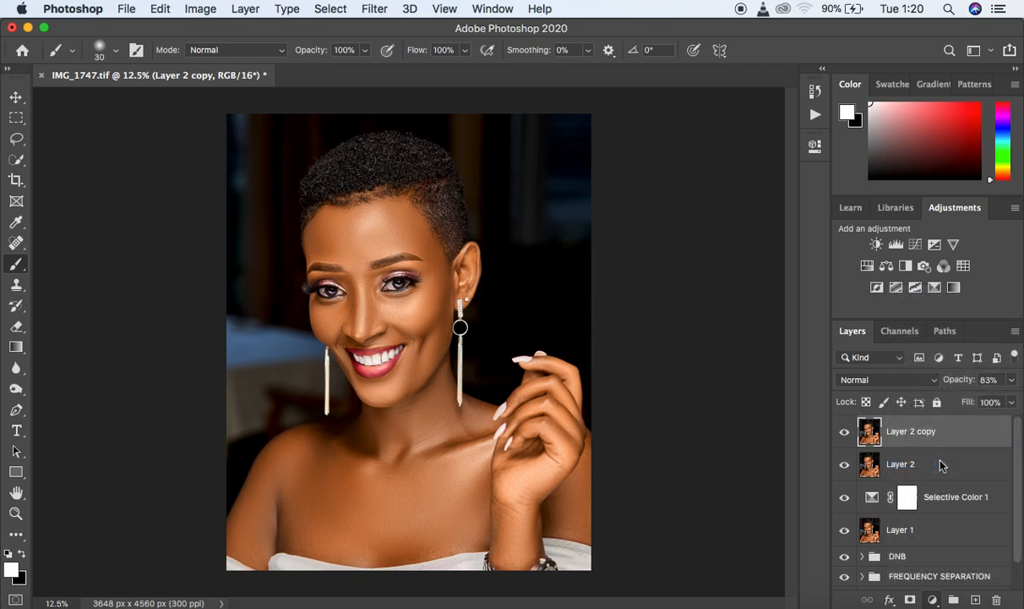
left_click(665, 194)
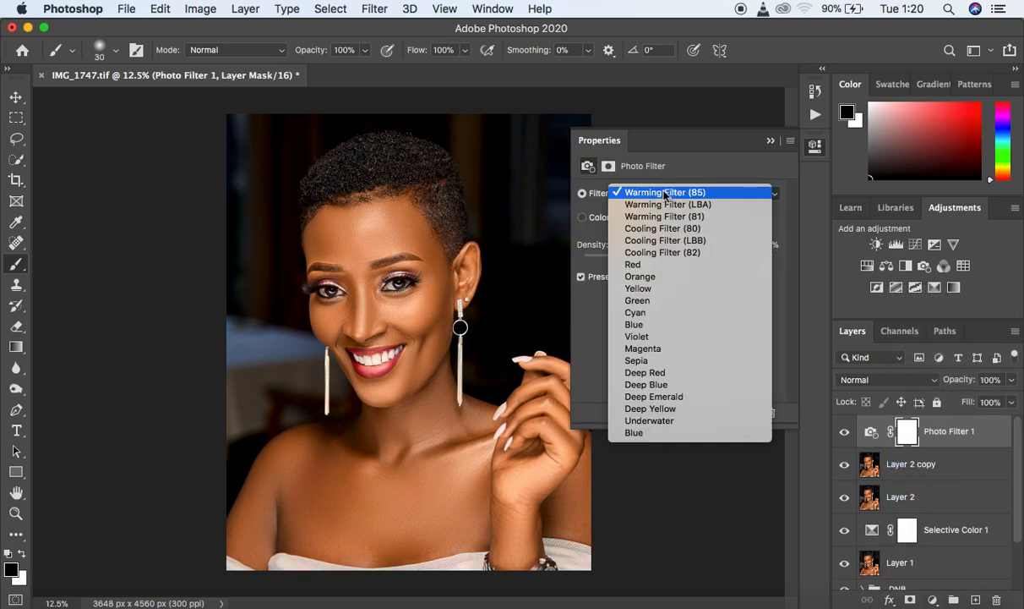
left_click(664, 253)
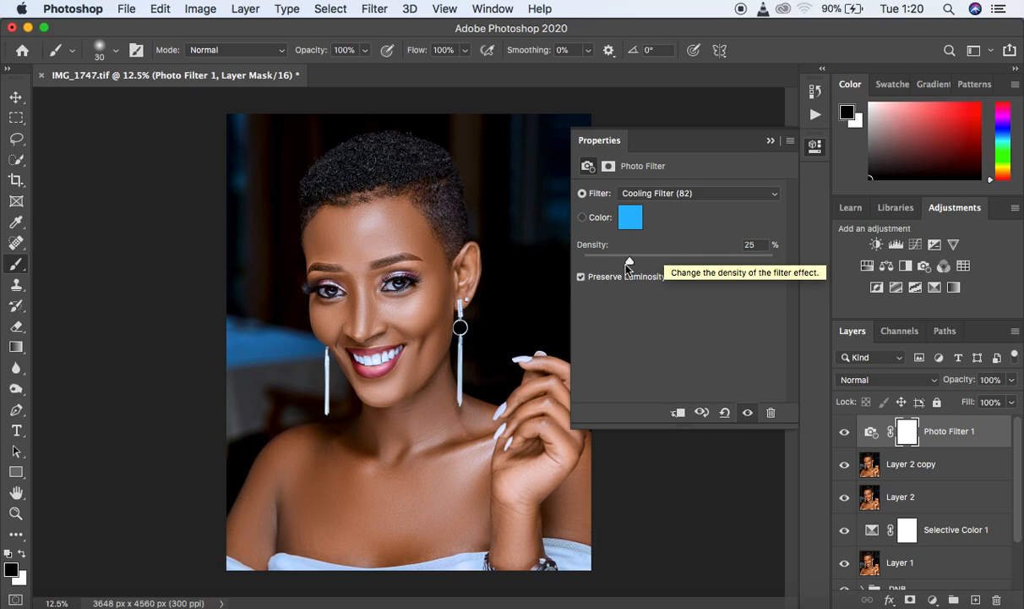
left_click_drag(619, 266, 598, 264)
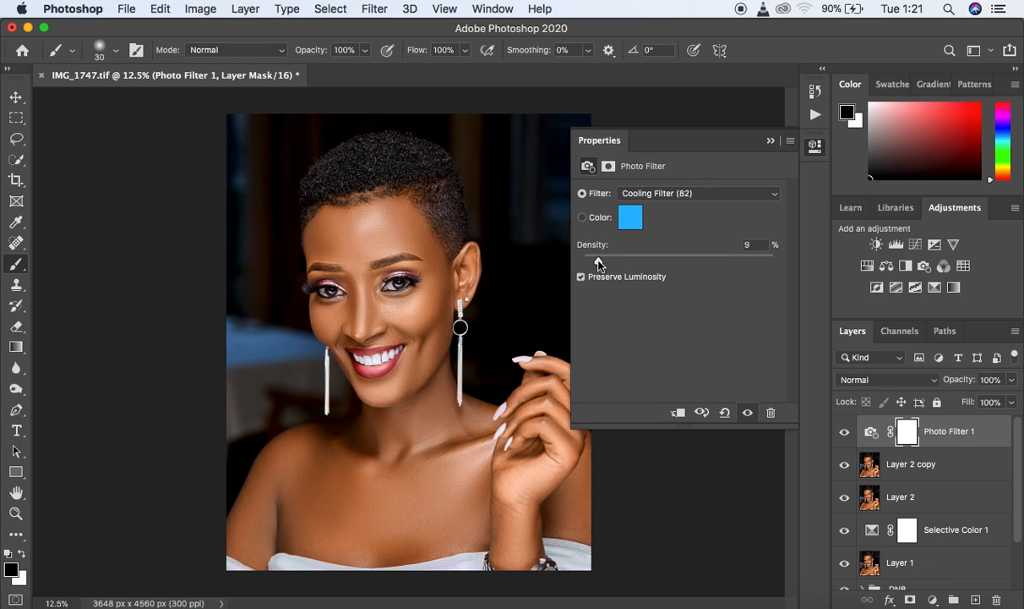
left_click_drag(598, 264, 598, 264)
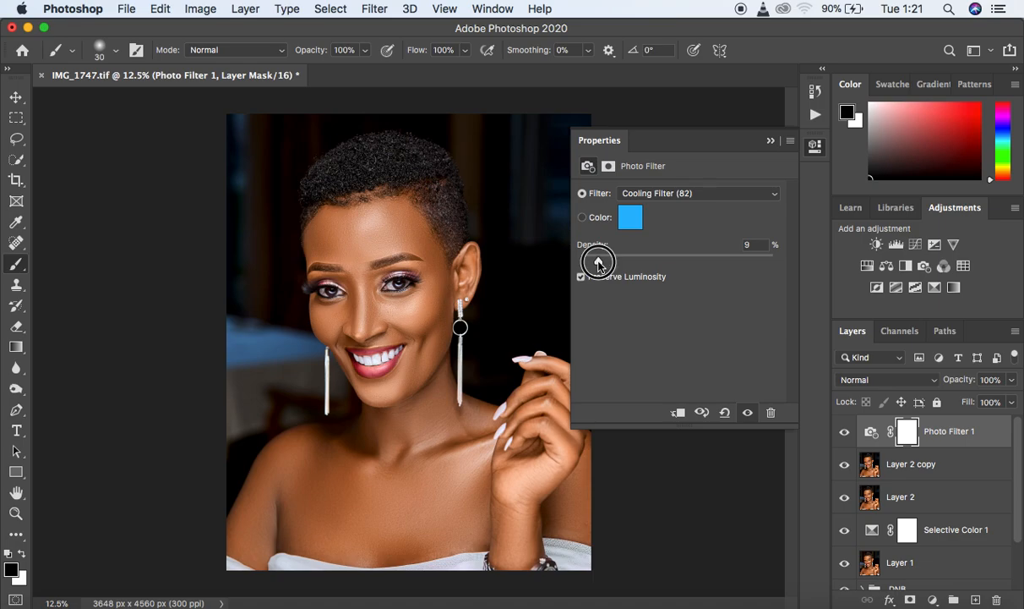
left_click_drag(600, 265, 597, 265)
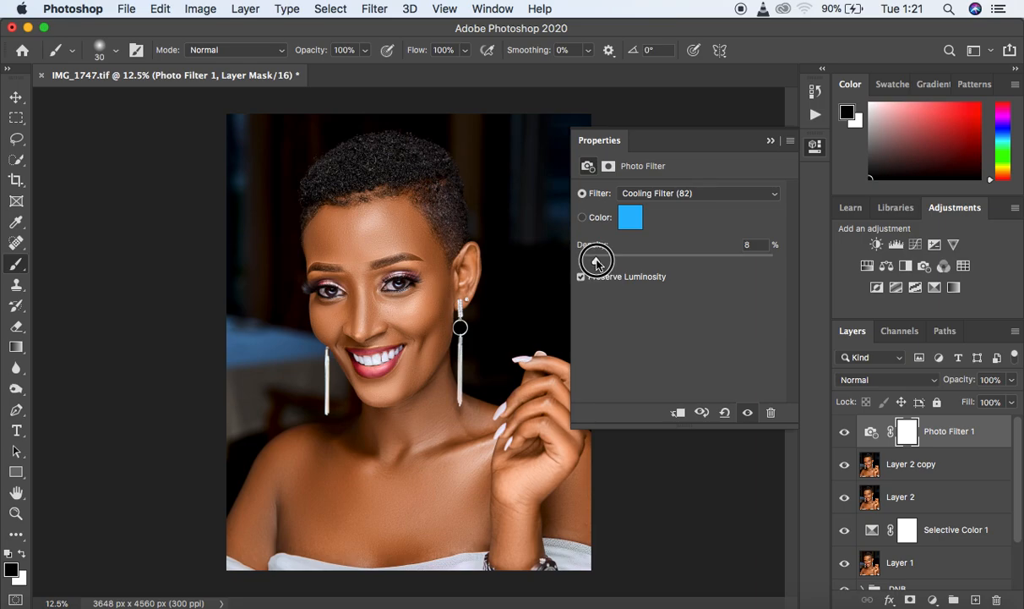
left_click(771, 141)
left_click(845, 432)
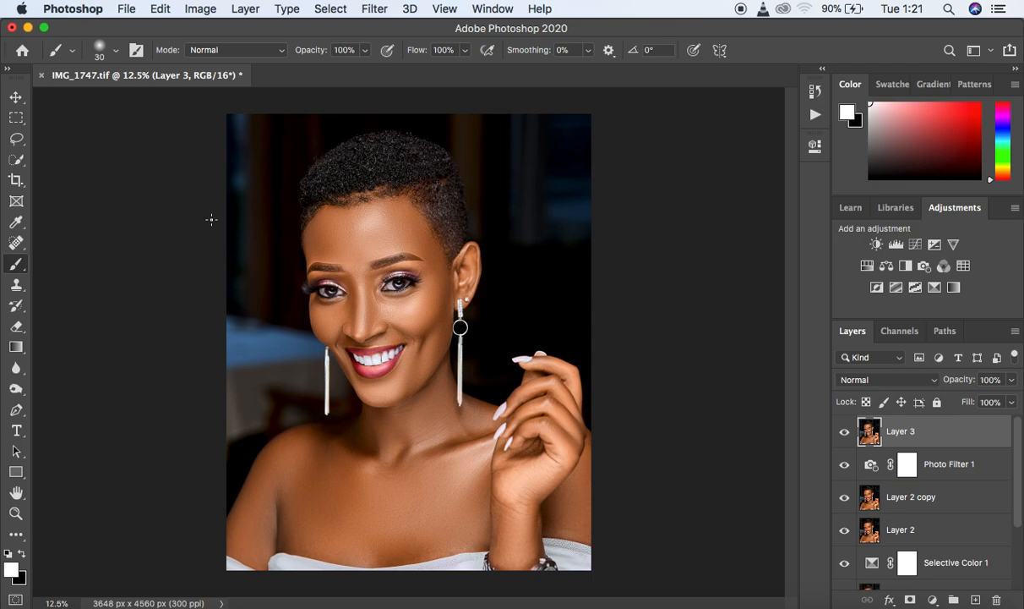
- Activate the Spot Healing Brush on Layer 3 and inspect the face and hair at 33.3% for remaining flaws
left_click(16, 242)
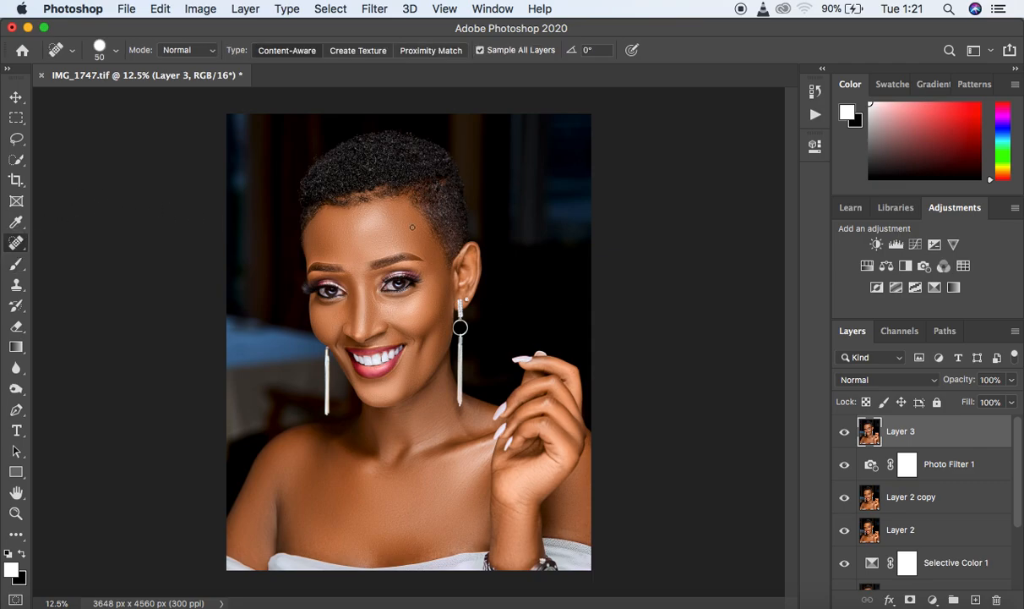
key("super+equal")
key("super+equal")
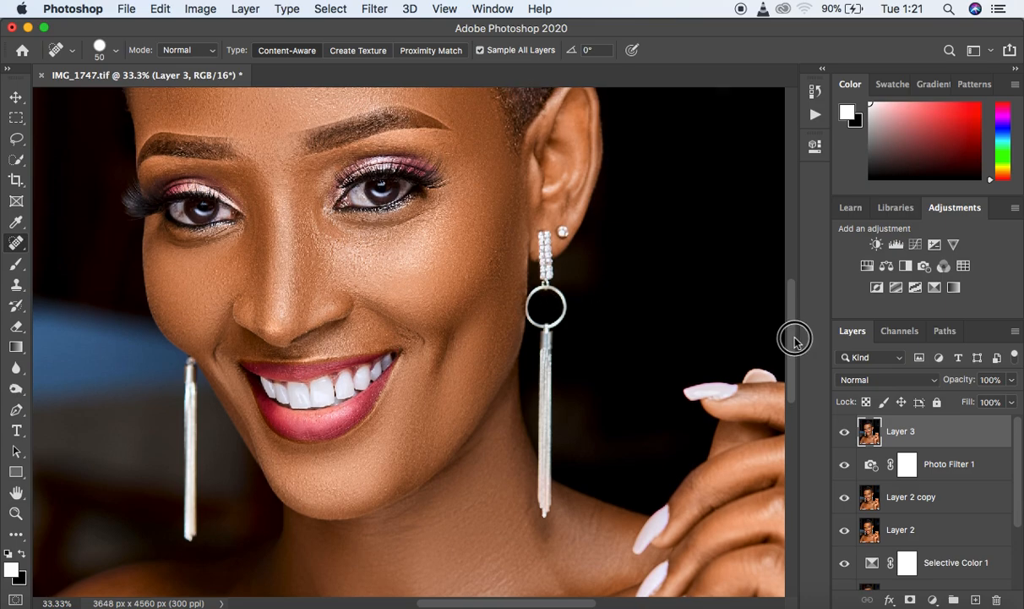
left_click_drag(793, 338, 796, 295)
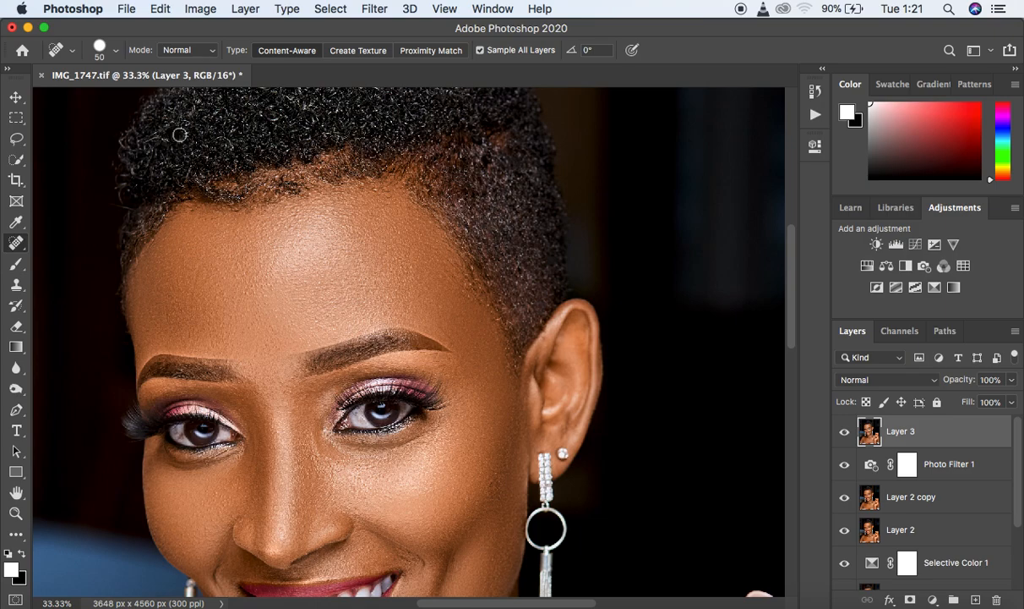
scroll(791, 301, "up", 5)
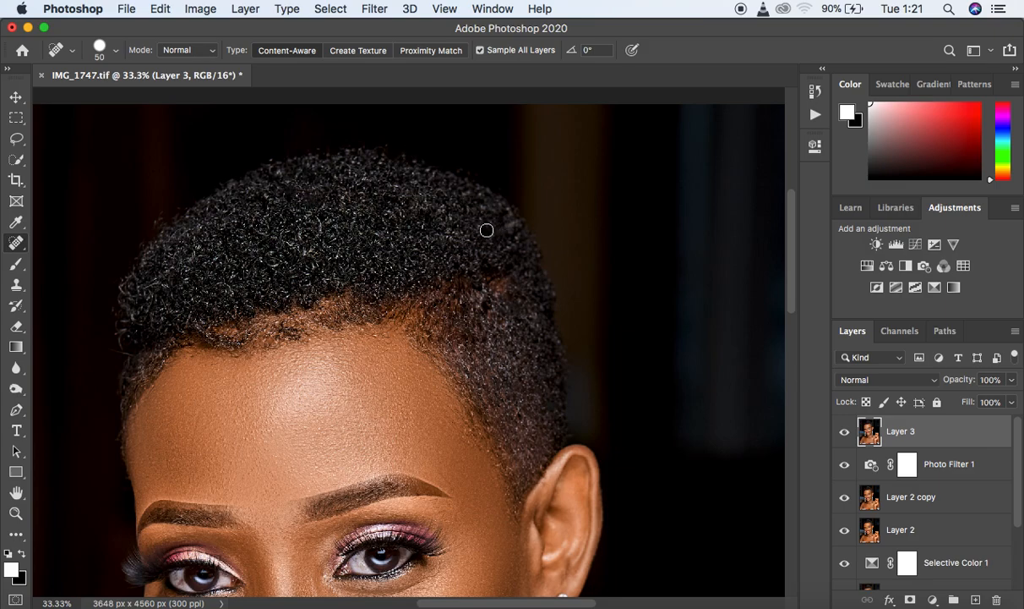
key("super+minus")
key("super+minus")
key("super+minus")
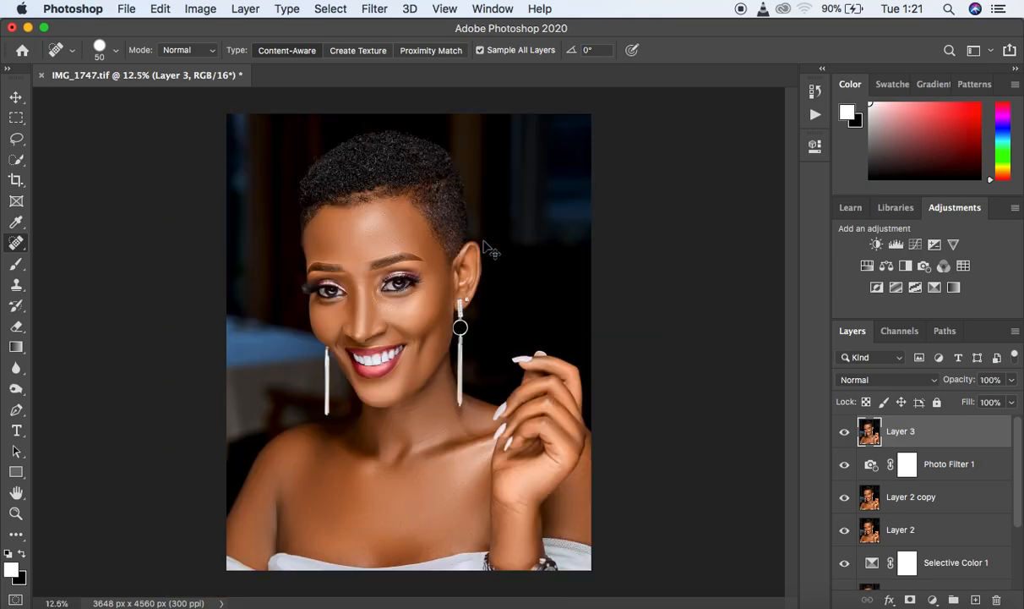
- Reduce the Spot Healing Brush to size 10 and heal the veins in the white of the image's left eye
key("super+plus")
key("super+plus")
key("super+plus")
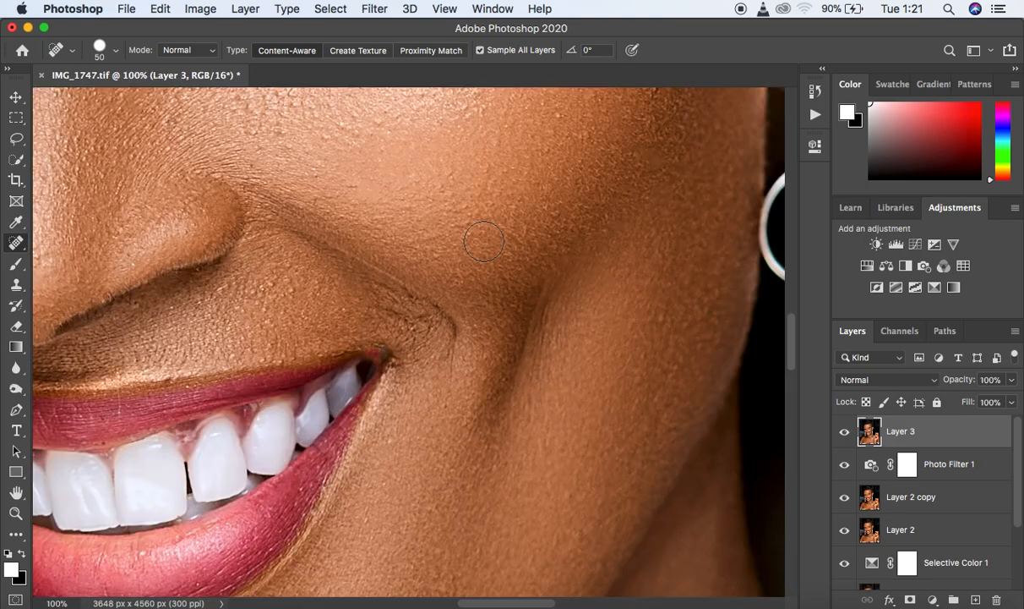
left_click_drag(298, 235, 461, 322)
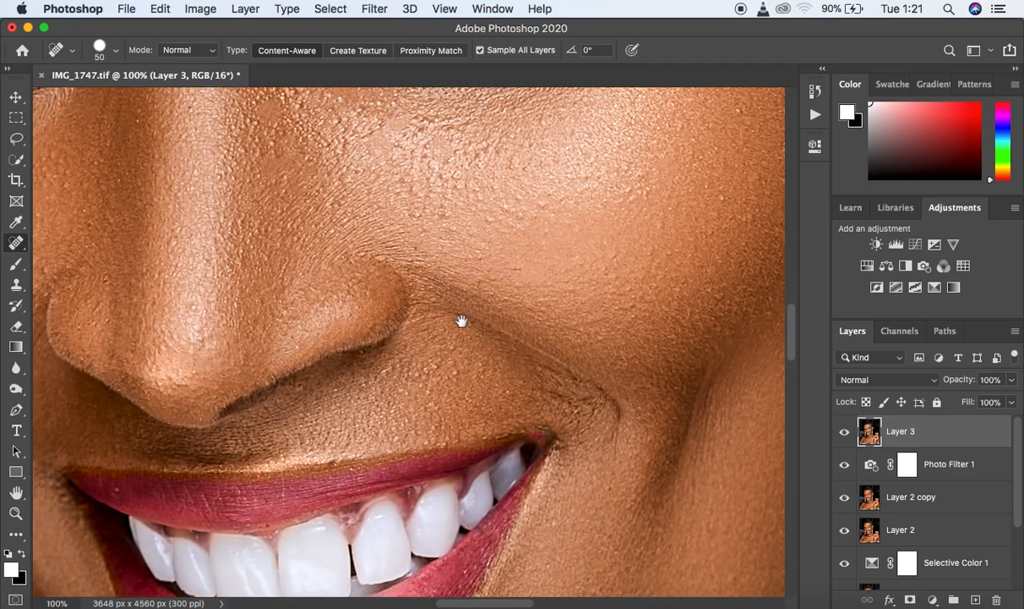
left_click_drag(192, 137, 429, 383)
key("bracketleft")
key("bracketleft")
key("bracketleft")
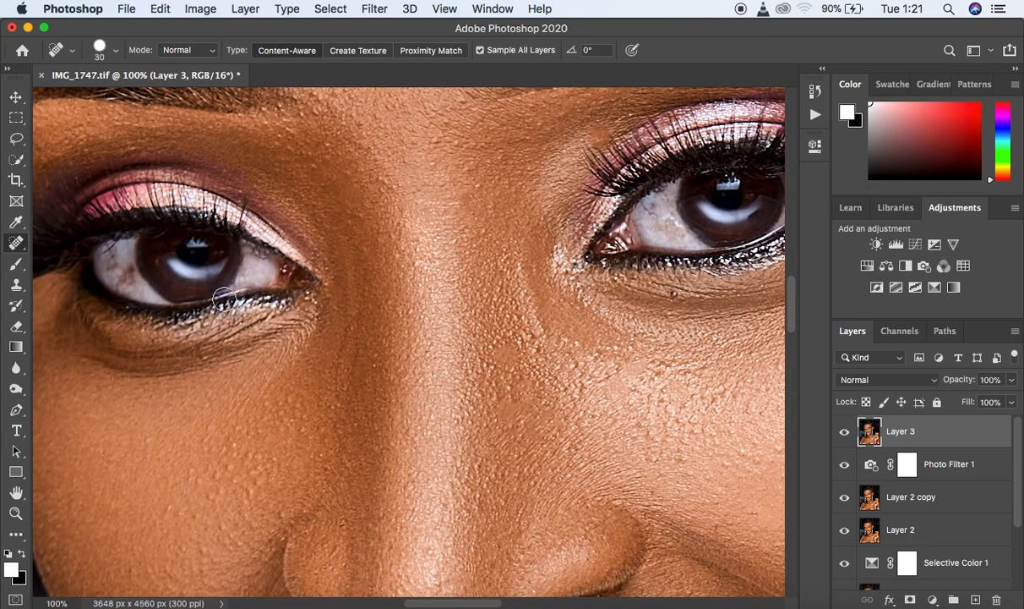
key("bracketleft")
left_click_drag(137, 286, 125, 271)
left_click(130, 274)
left_click(116, 262)
left_click(110, 268)
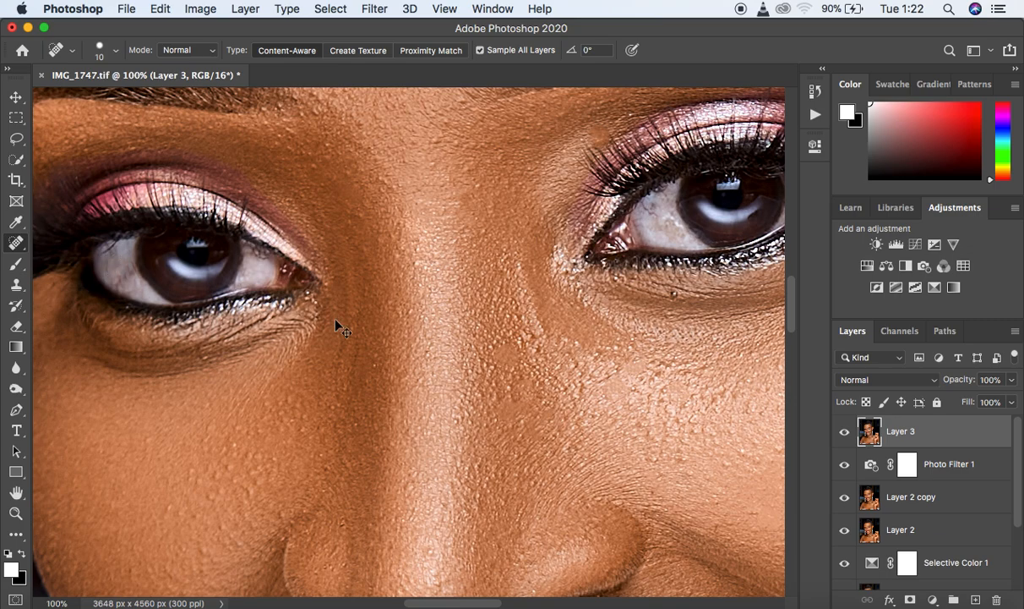
- Fit the whole portrait in view, start an Export As of the image, and choose JPG as the format
key("super+minus")
key("super+minus")
key("super+minus")
key("super+minus")
key("super+minus")
key("super+minus")
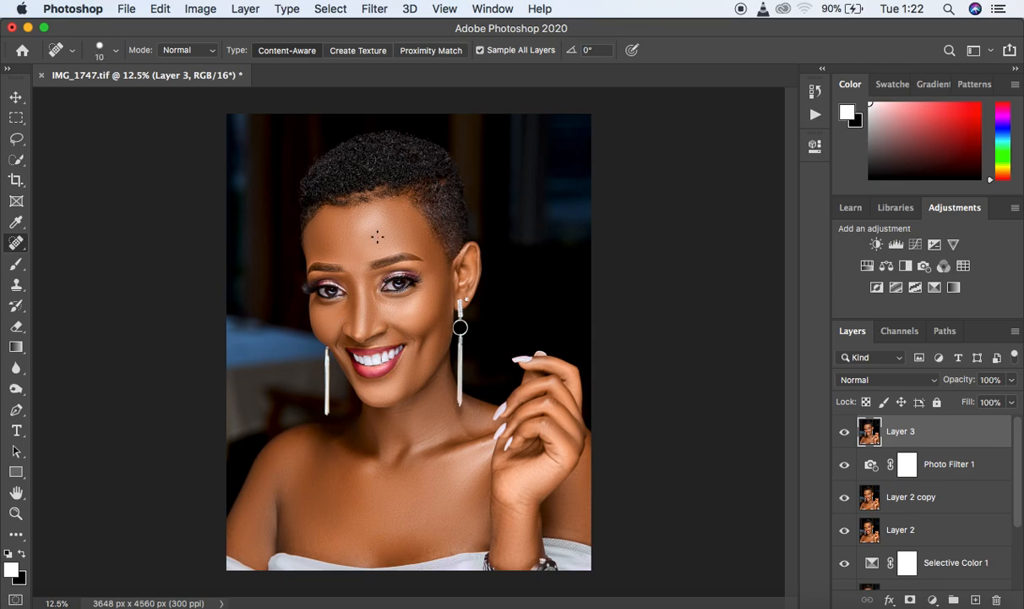
left_click(125, 10)
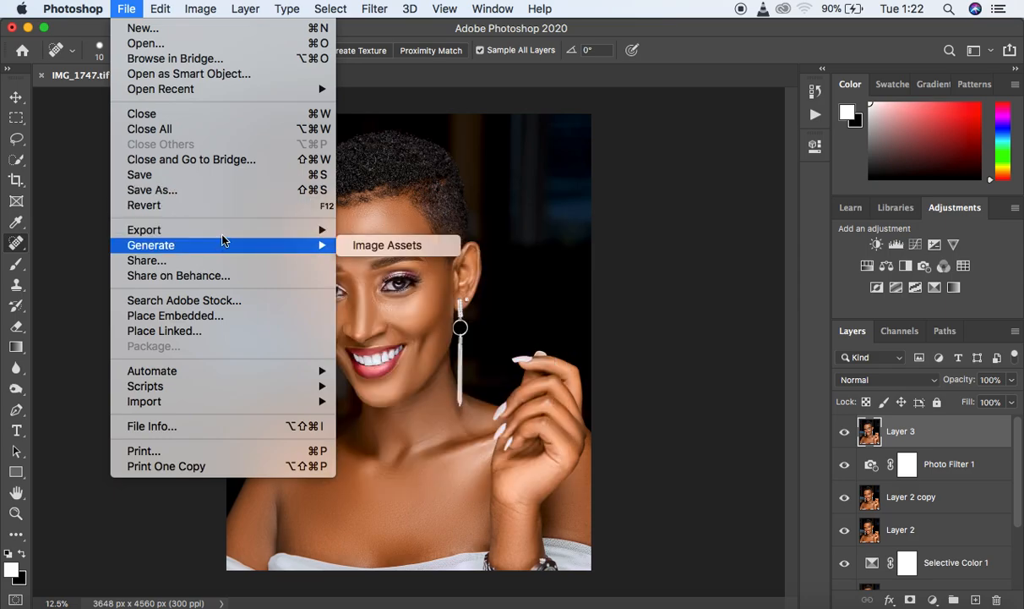
mouse_move(255, 231)
left_click(376, 244)
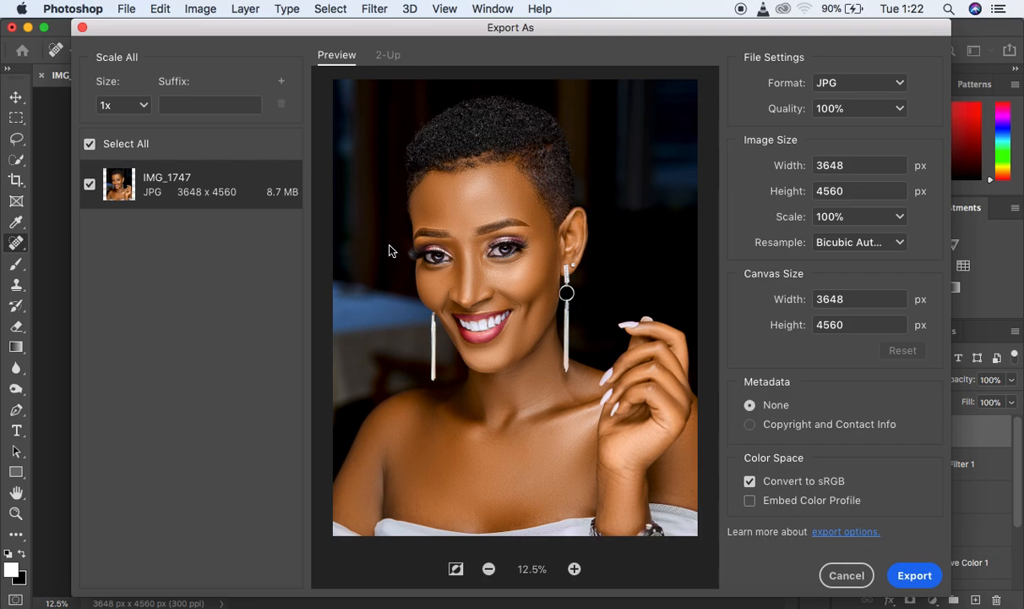
left_click(836, 84)
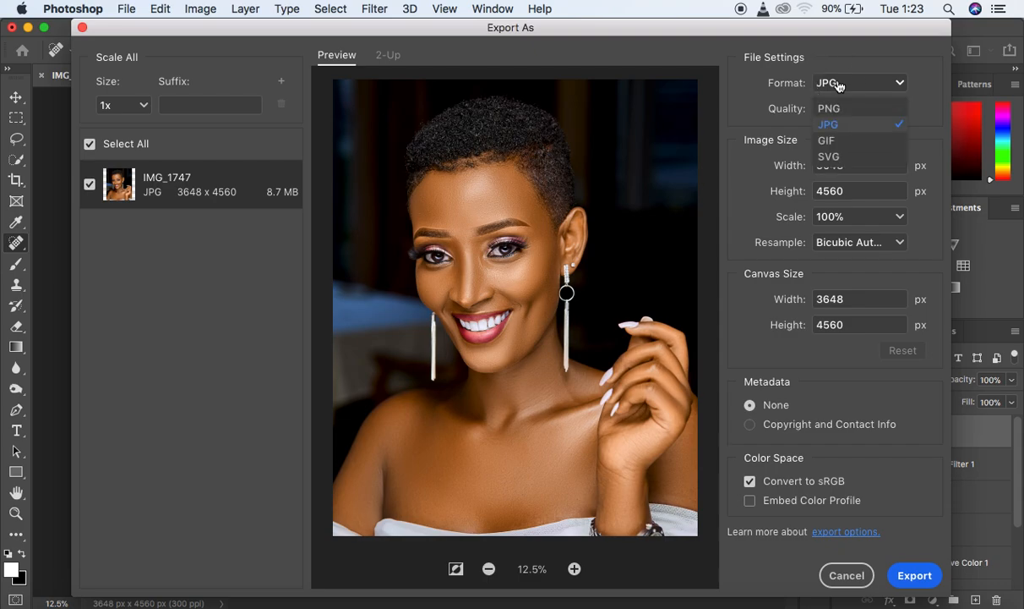
left_click(852, 129)
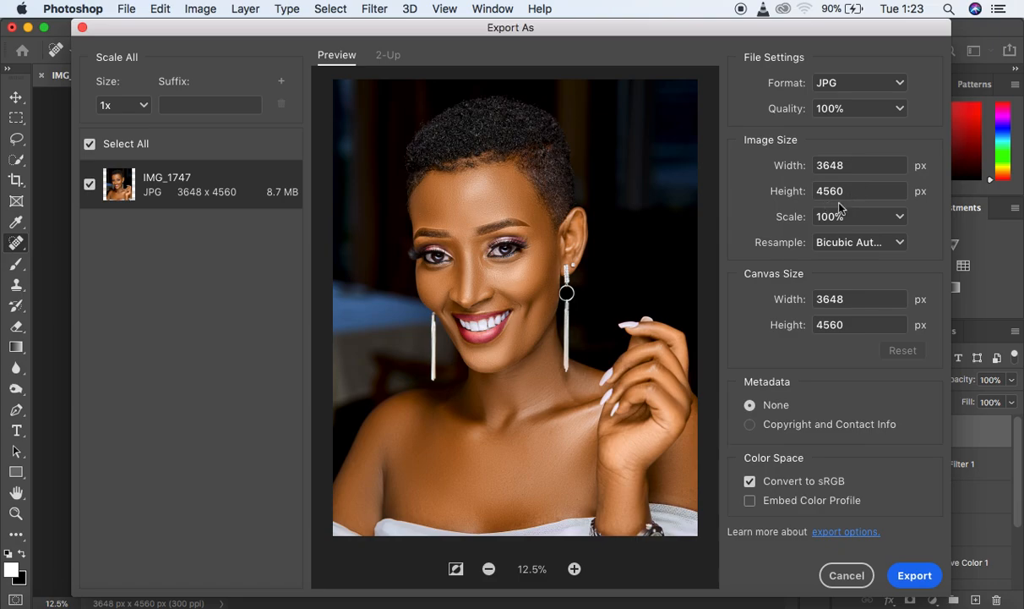
- Set the export resampling to Bicubic Sharper and enable embedding of the color profile
left_click(901, 243)
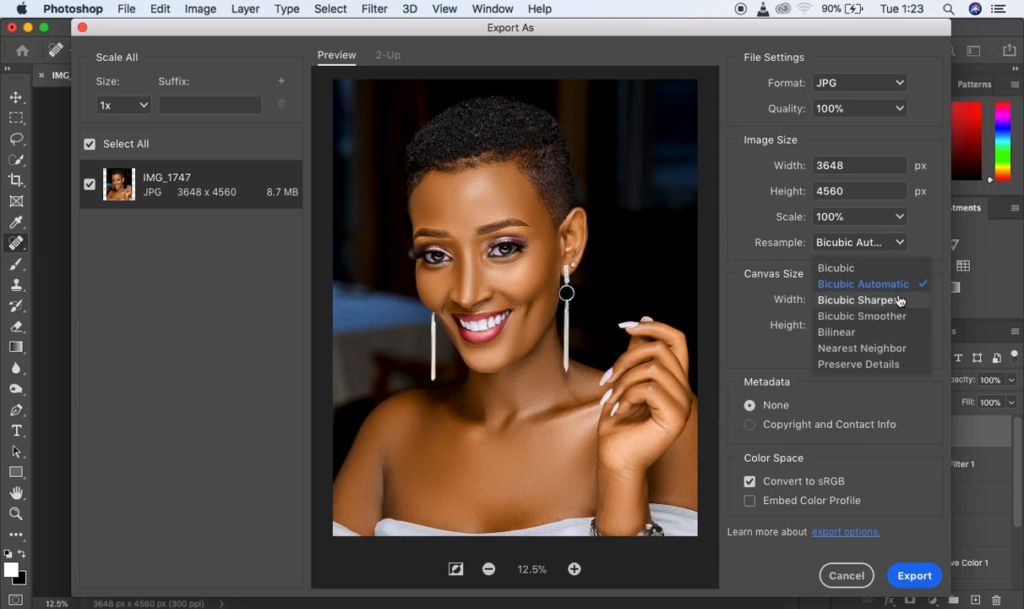
left_click(901, 301)
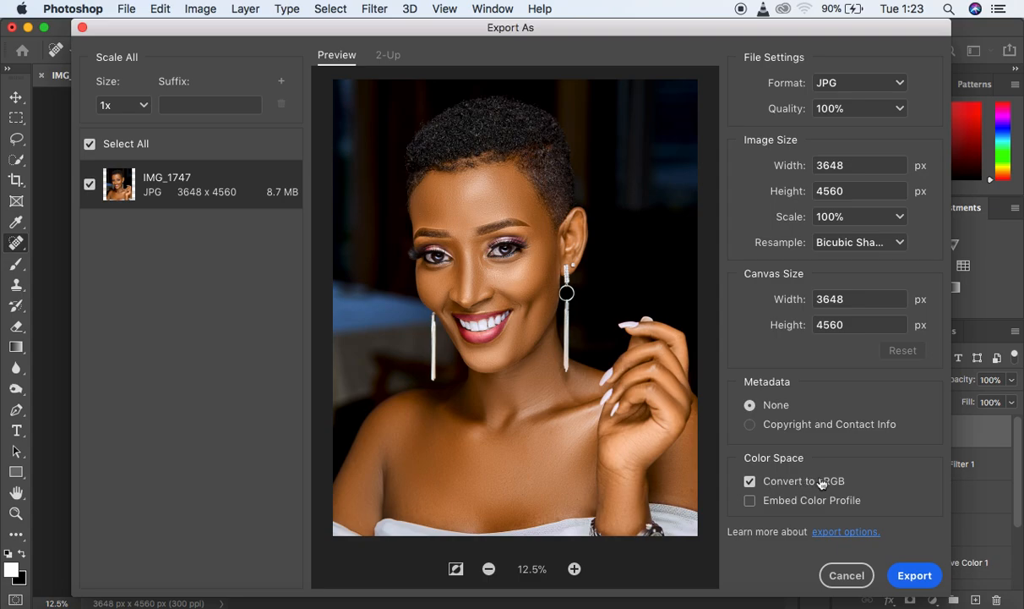
left_click(750, 502)
- Export the portrait to the Desktop as a JPG file named with the model's first name
left_click(915, 576)
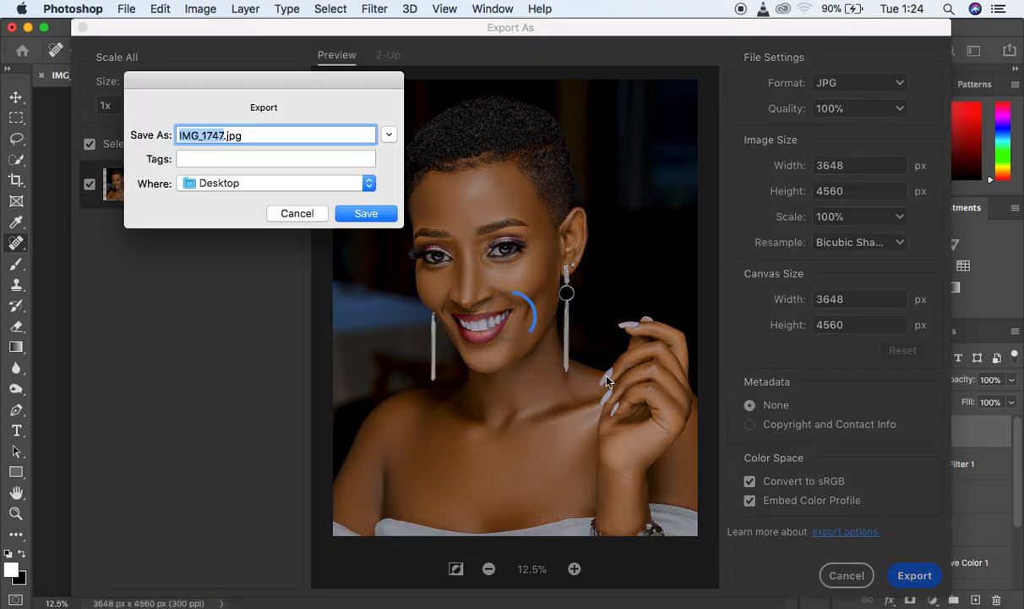
type("karen")
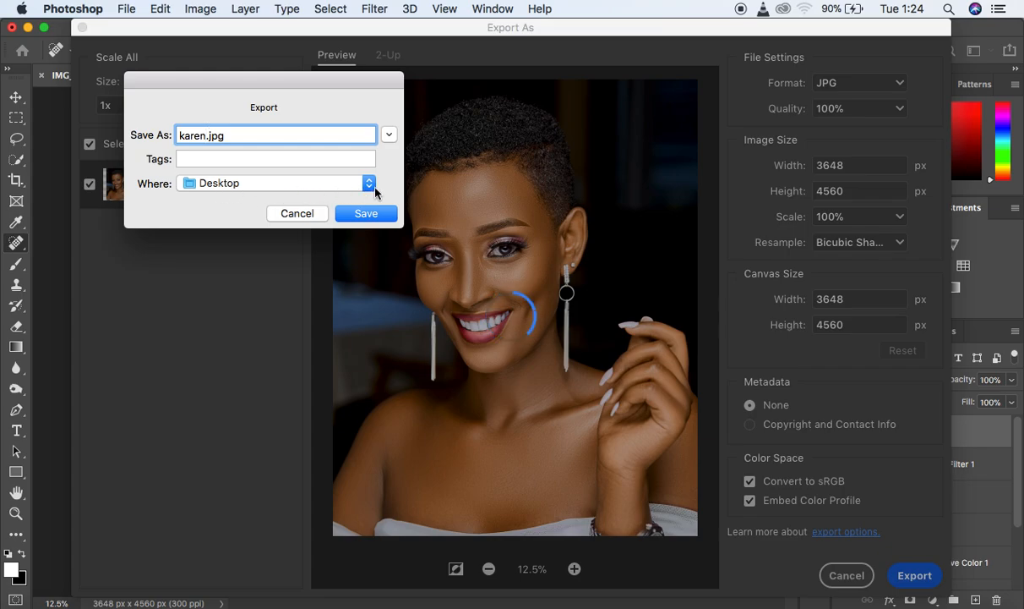
left_click(367, 214)
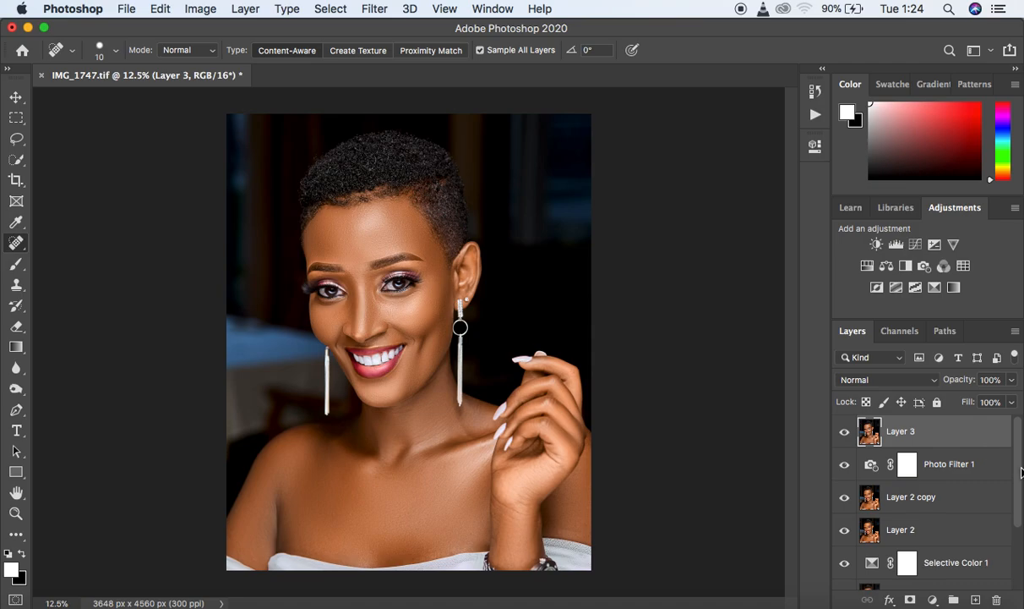
- Compare the original Background with the finished retouch by repeatedly switching between showing only the Background and all layers
left_click_drag(1021, 472, 1020, 547)
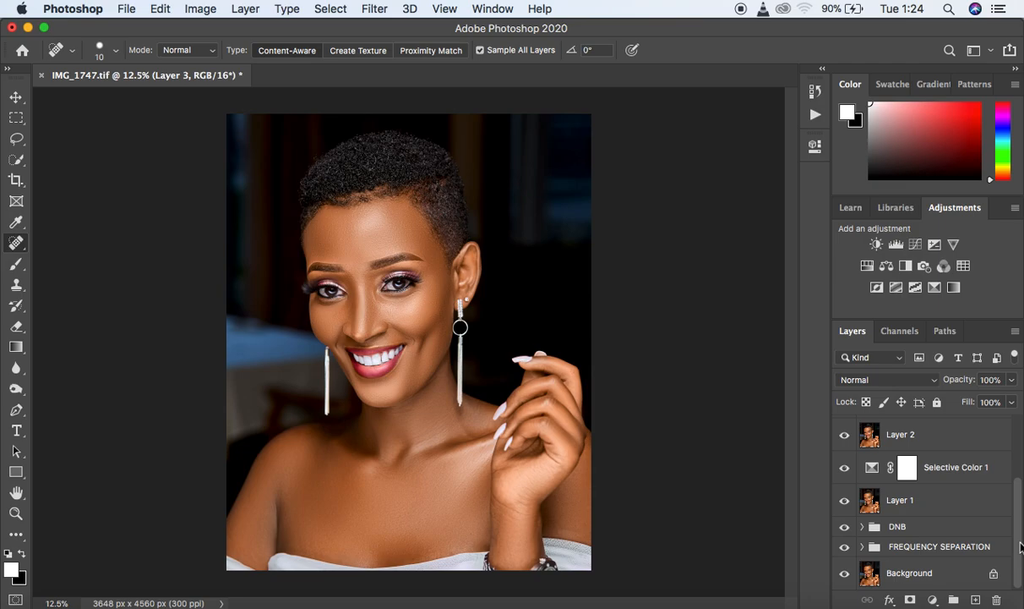
left_click(844, 574, "alt")
left_click(844, 574, "alt")
left_click(845, 575, "alt")
left_click(846, 574, "alt")
left_click(845, 574, "alt")
left_click(845, 575, "alt")
left_click(845, 575, "alt")
left_click(845, 575, "alt")
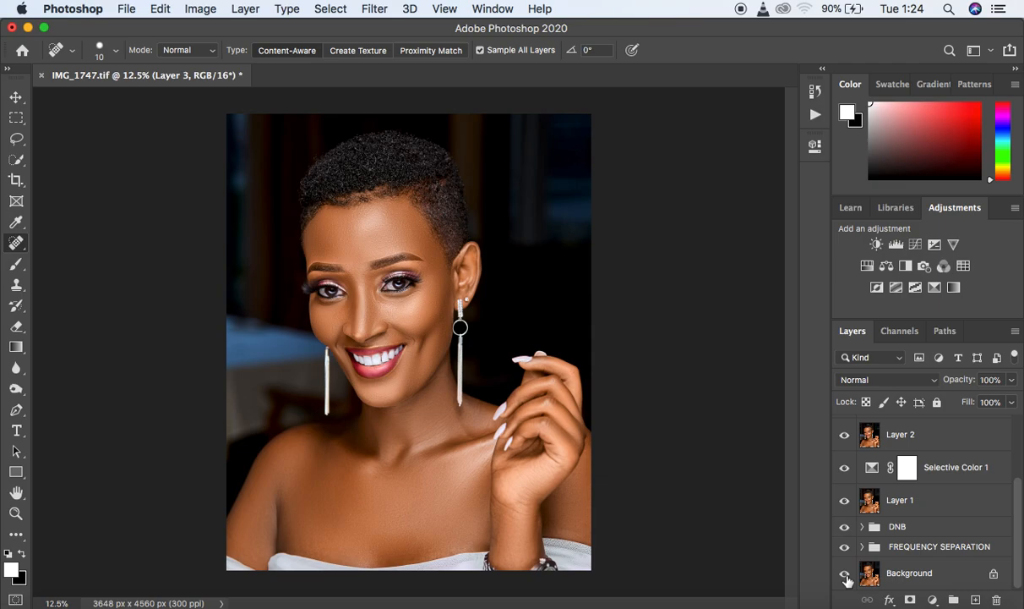